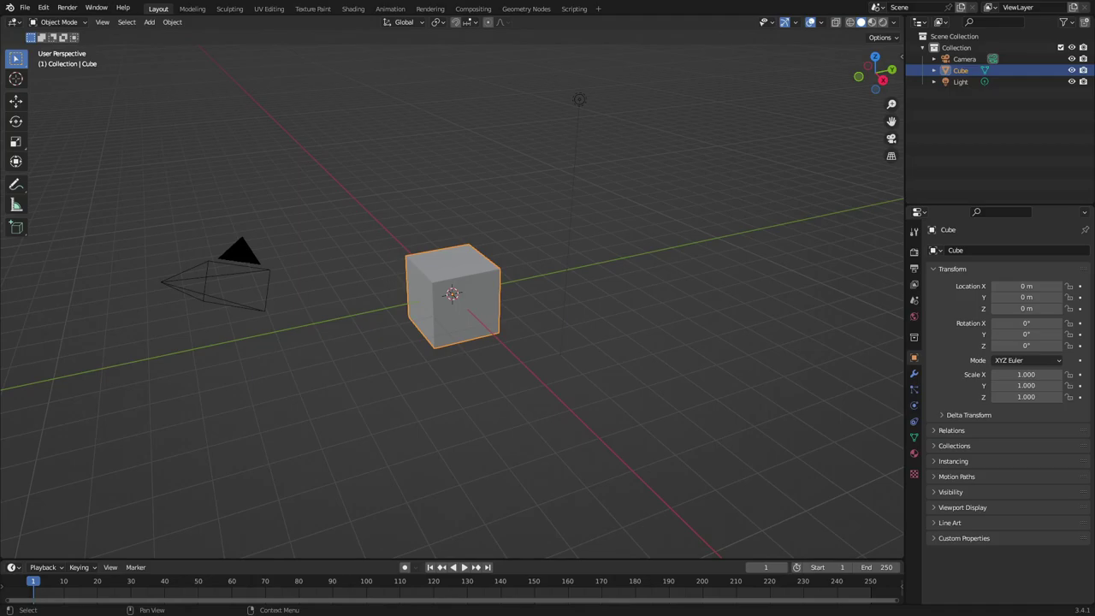
Step: Delete the default cube, camera and light so the scene is empty
left_click_drag(730, 425, 393, 127)
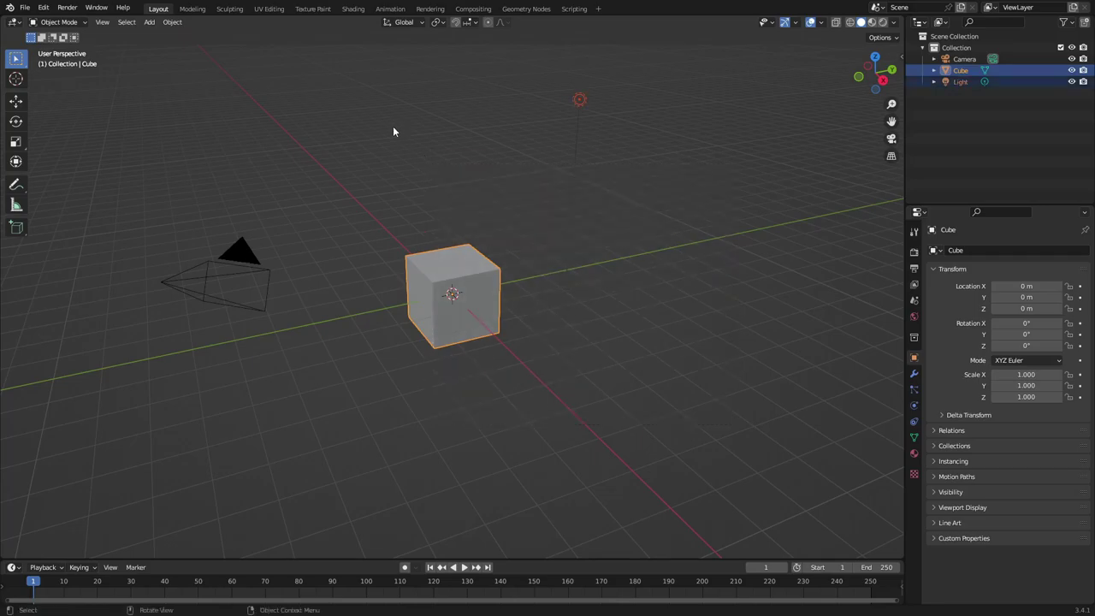
left_click_drag(674, 388, 208, 68)
key("Delete")
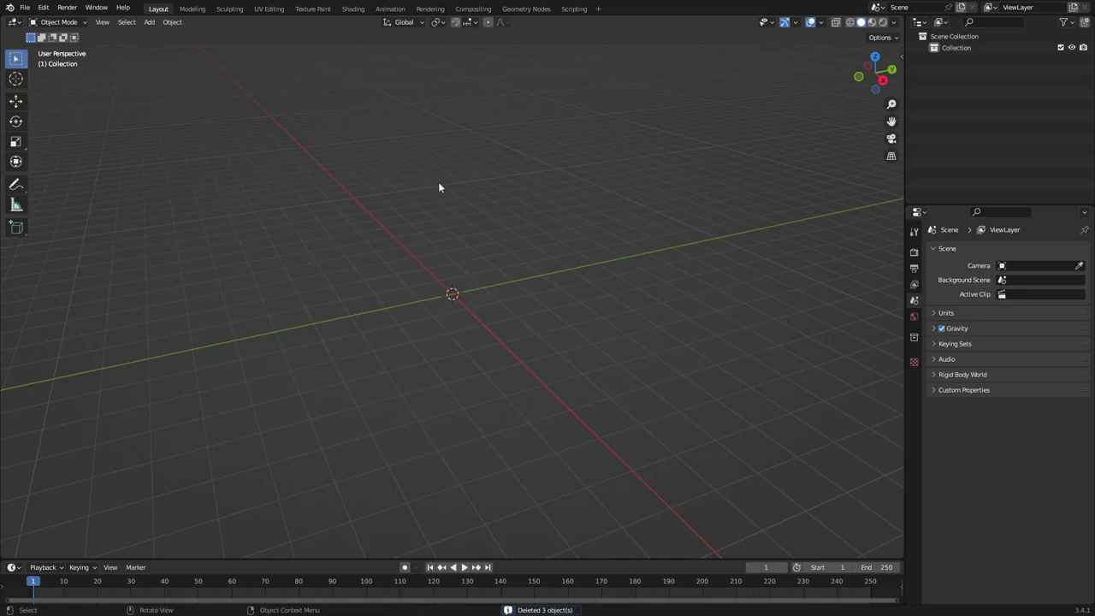
Step: Add a torus mesh at the origin with 64 major segments and 64 minor segments
key("shift+a")
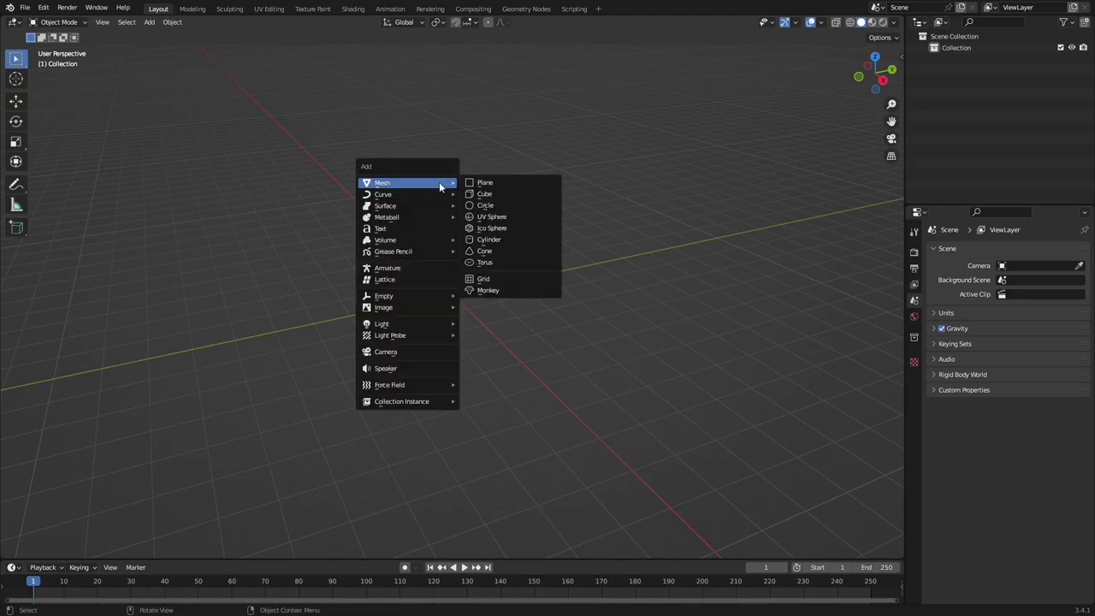
left_click(542, 261)
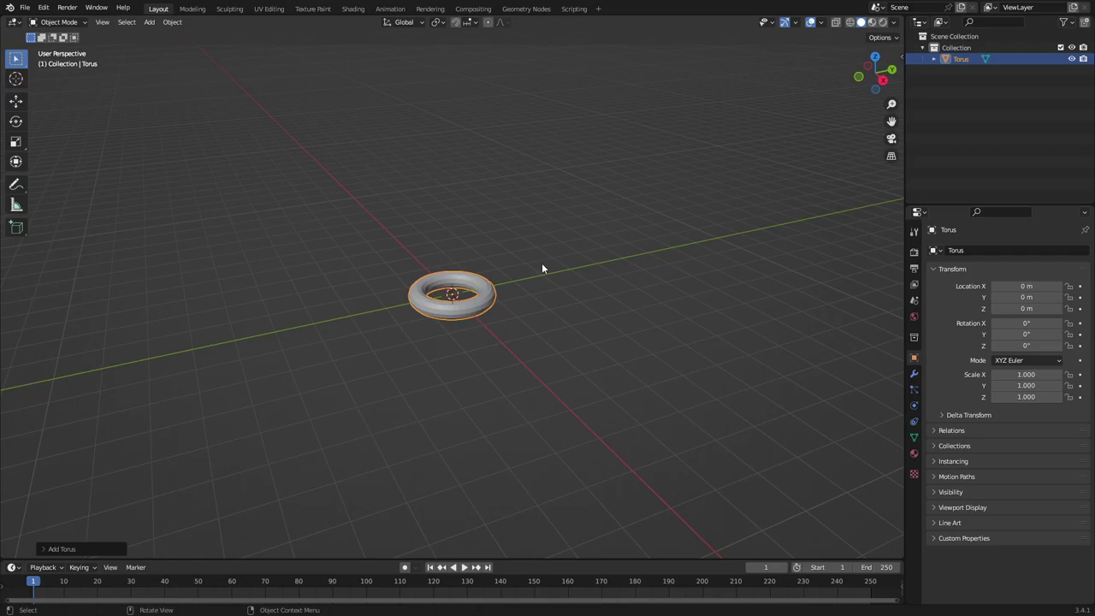
middle_click_drag(505, 284, 515, 342)
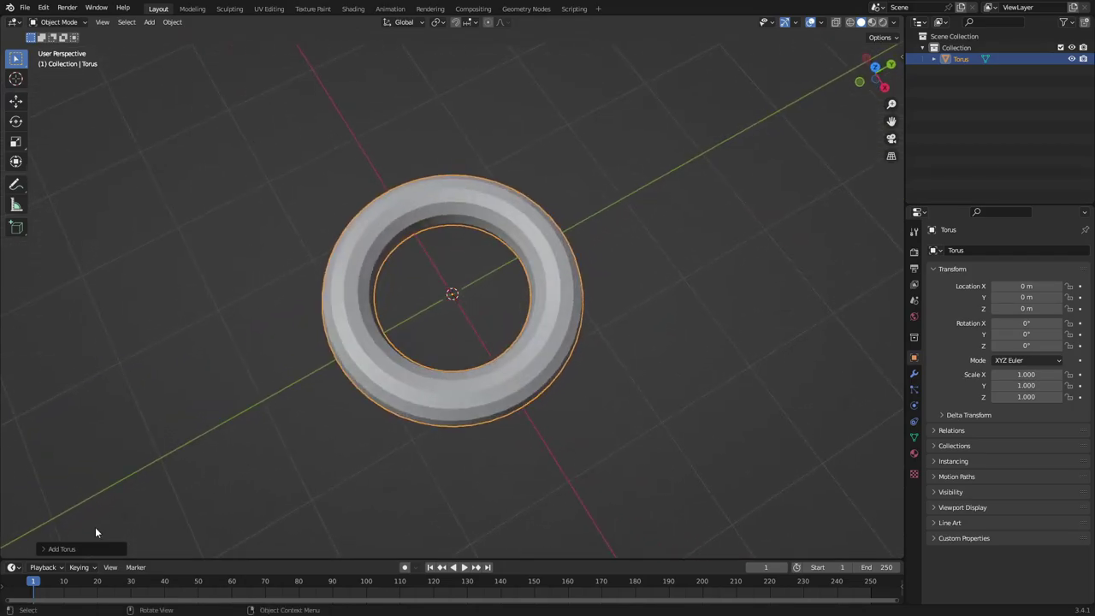
left_click(47, 549)
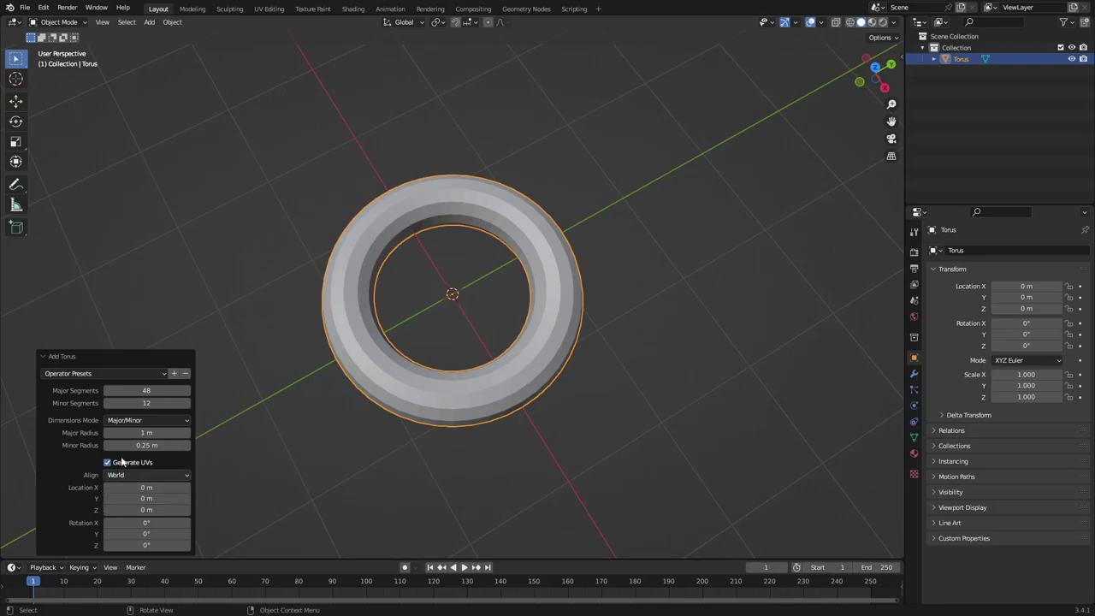
left_click(171, 390)
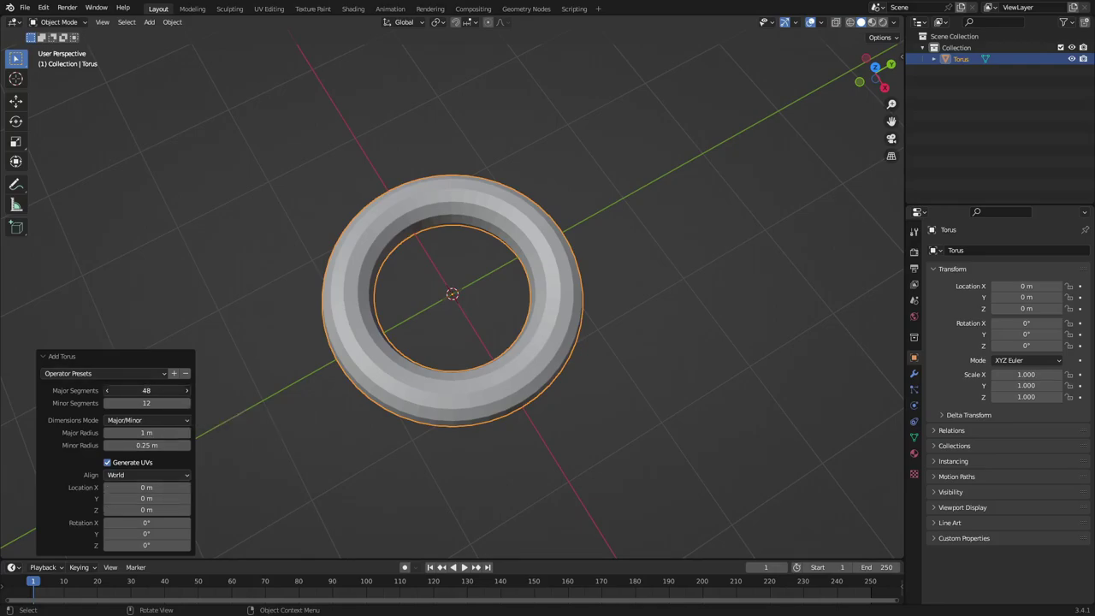
type("64")
key("Tab")
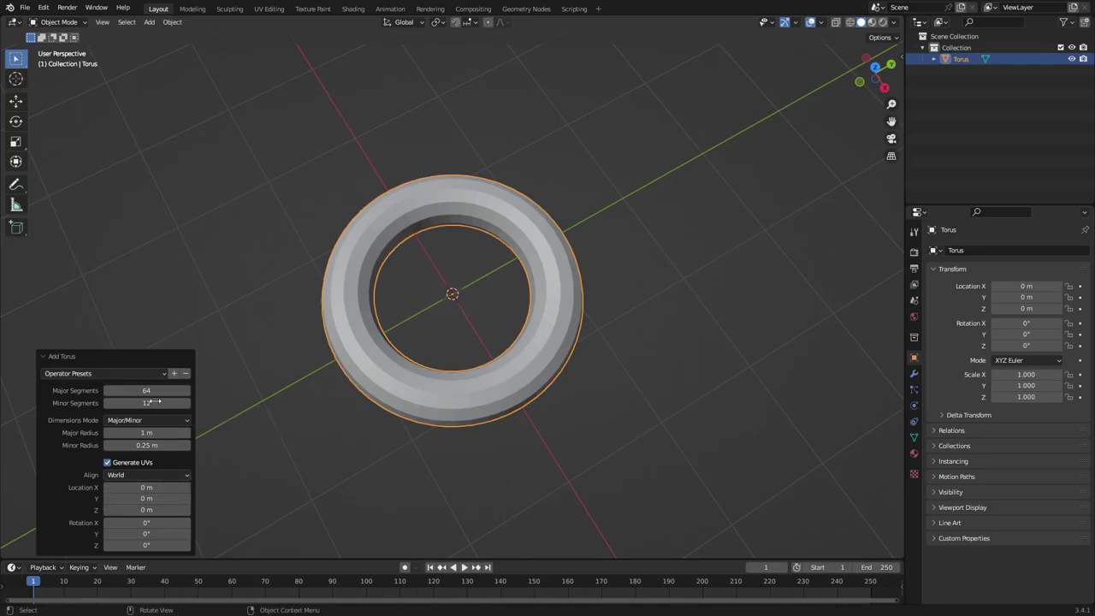
type("64")
key("Return")
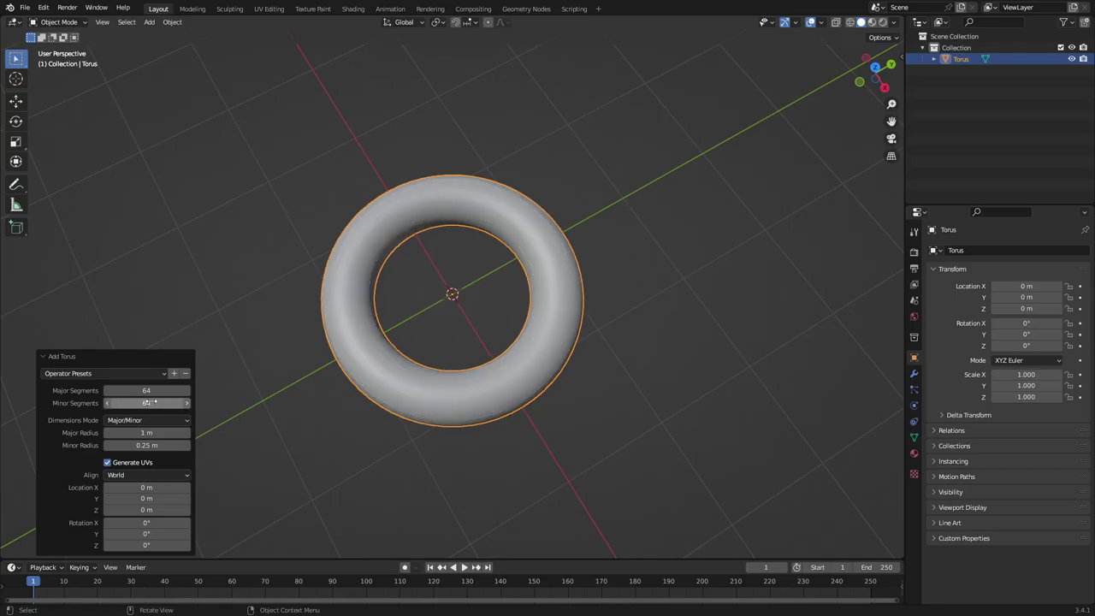
Step: Set the new torus's minor radius to 0.05 m
left_click(161, 445)
type("0")
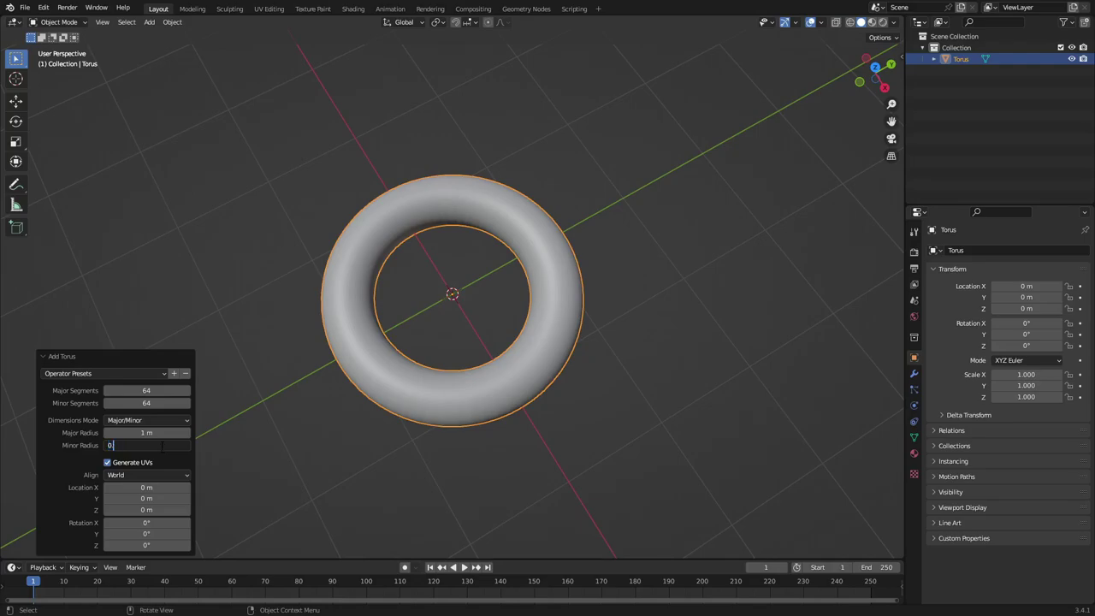
type(".05")
key("Return")
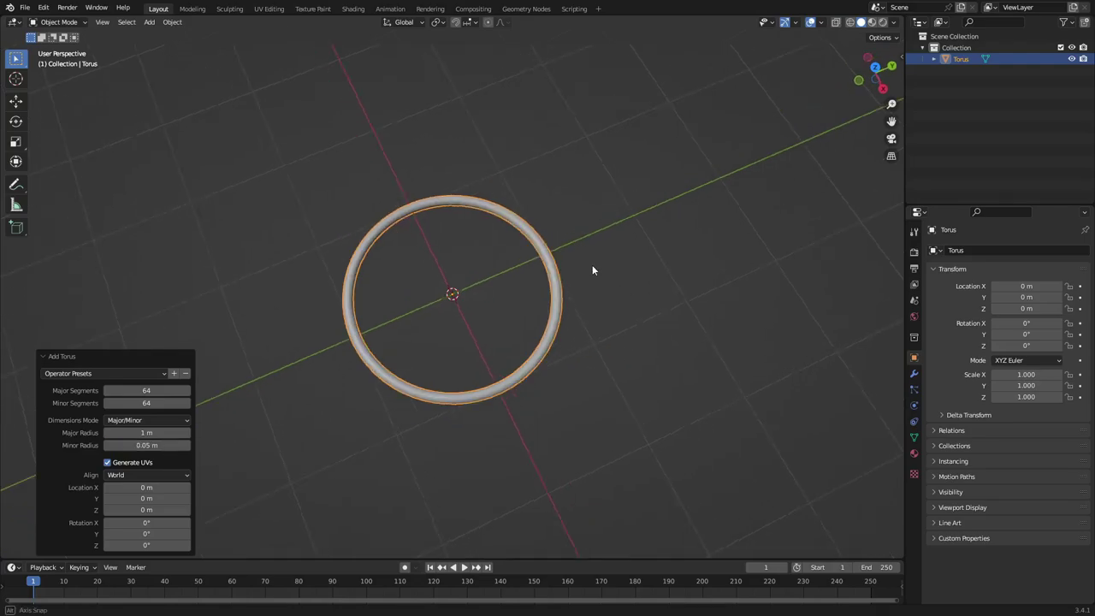
Step: Move the torus 2 m along the global Y axis
middle_click_drag(592, 267, 457, 464)
middle_click_drag(510, 302, 645, 346)
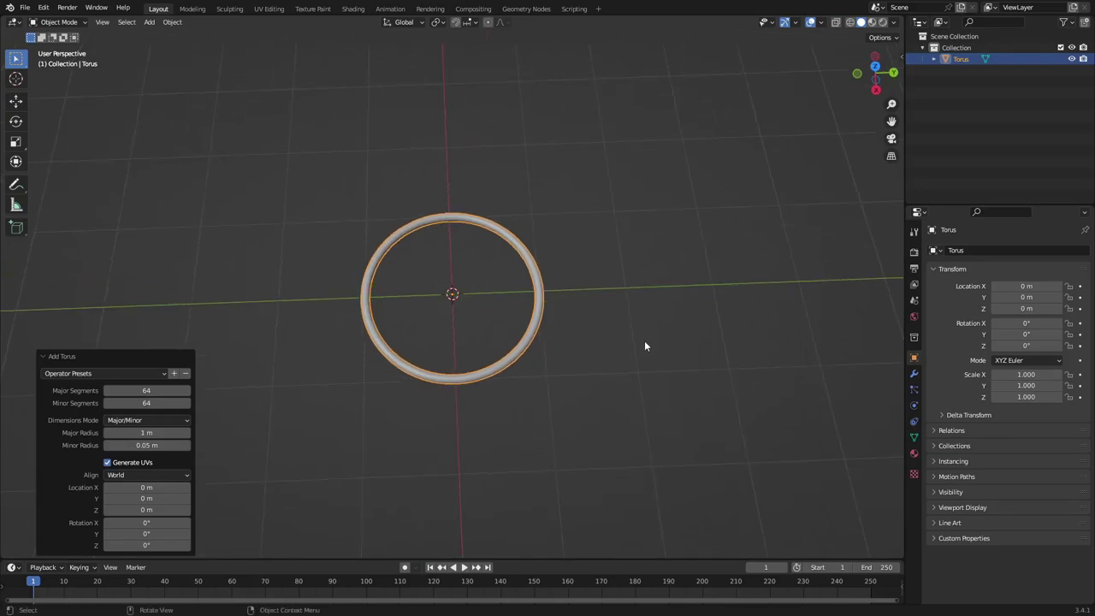
key("g")
key("x")
key("y")
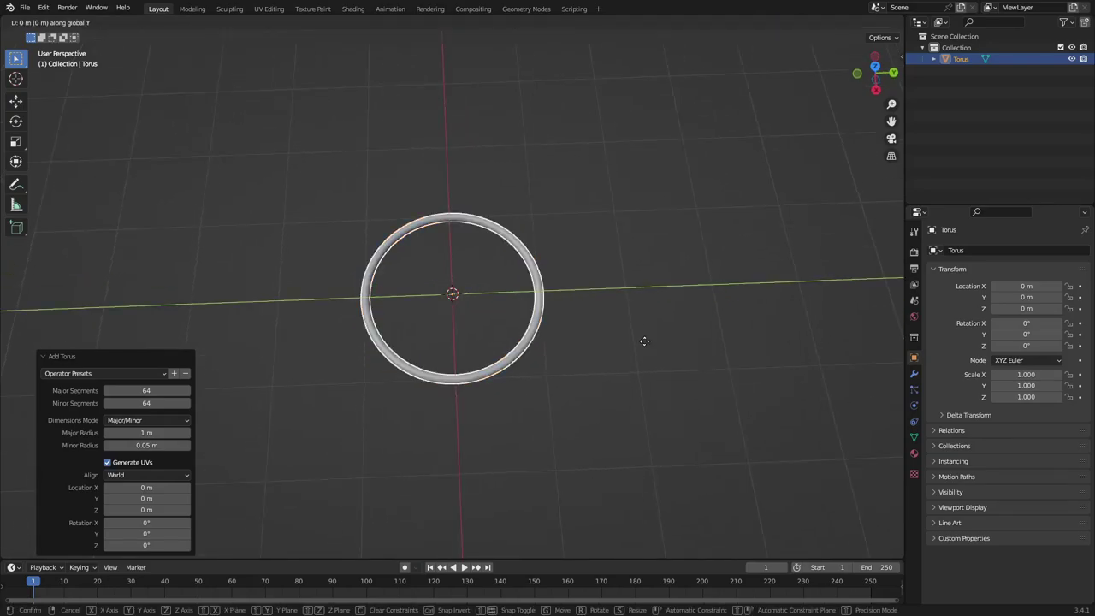
type("2")
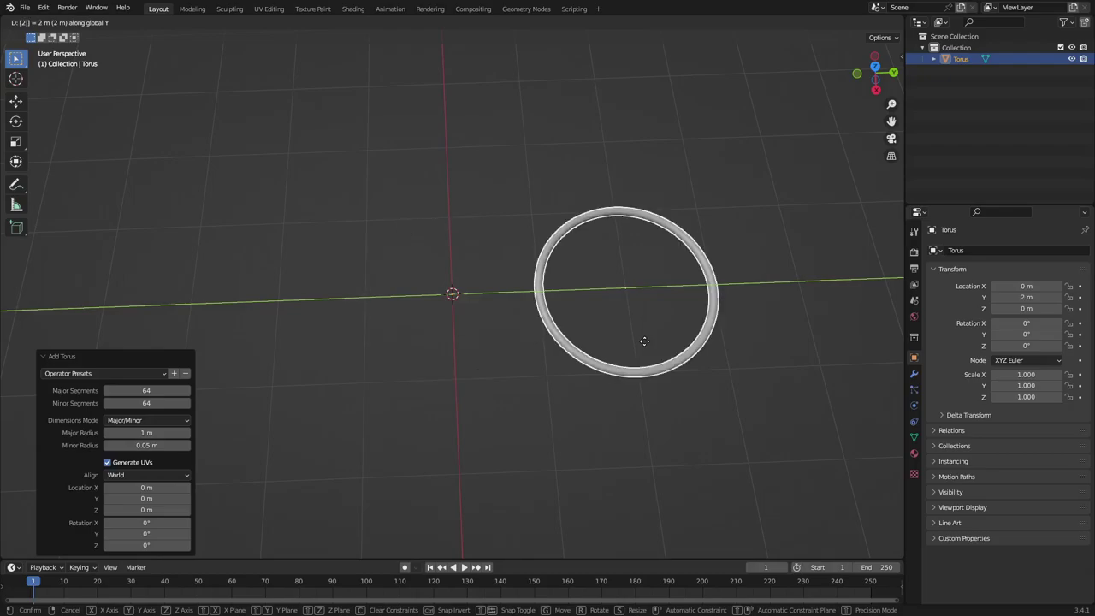
key("Return")
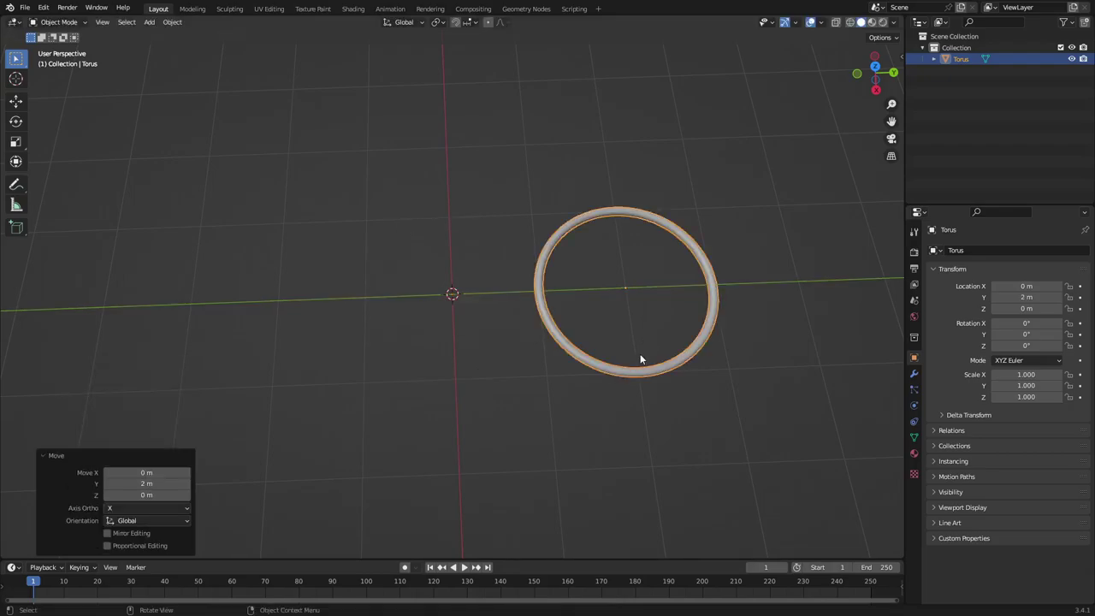
Step: Duplicate the torus and place the copy -4 m along the Y axis
key("shift+d")
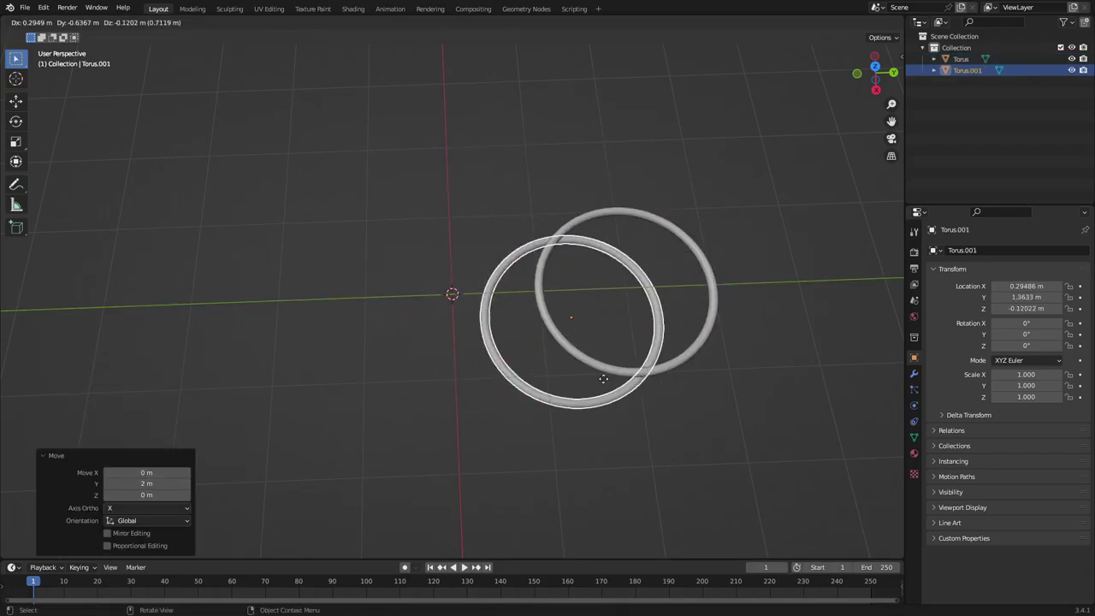
key("y")
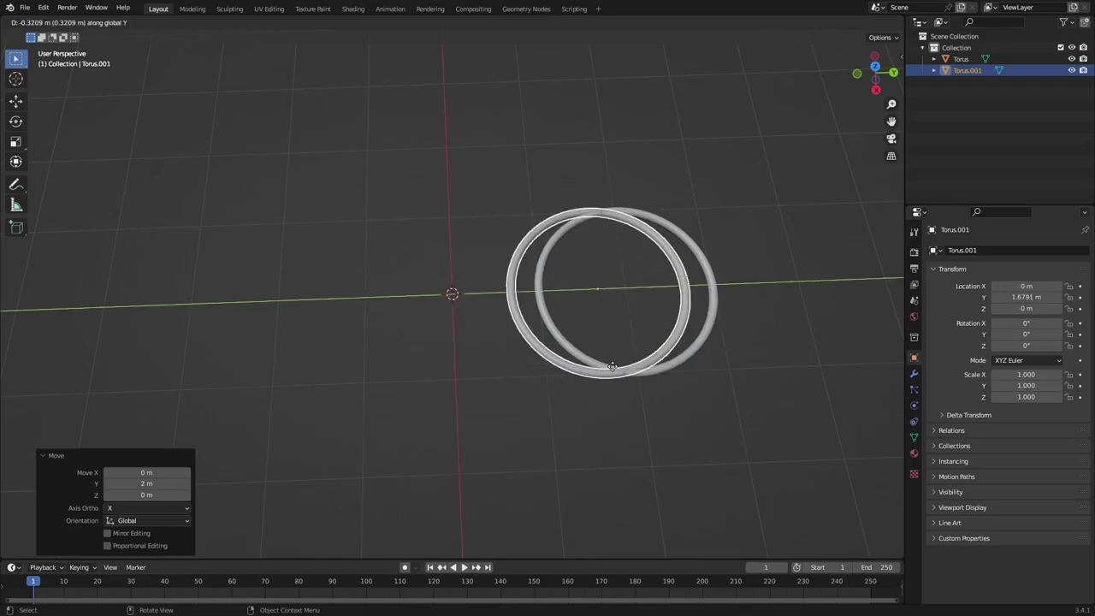
type("-4")
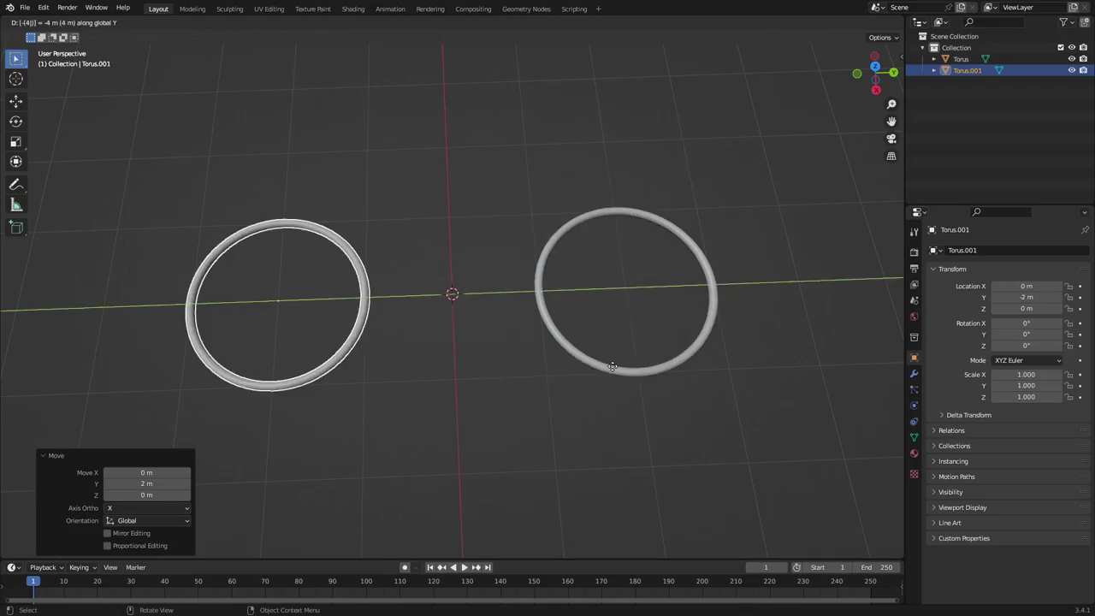
key("Return")
Step: Move the duplicated torus on the negative Y side about 0.5 m along Y toward the origin
middle_click_drag(616, 368, 344, 250)
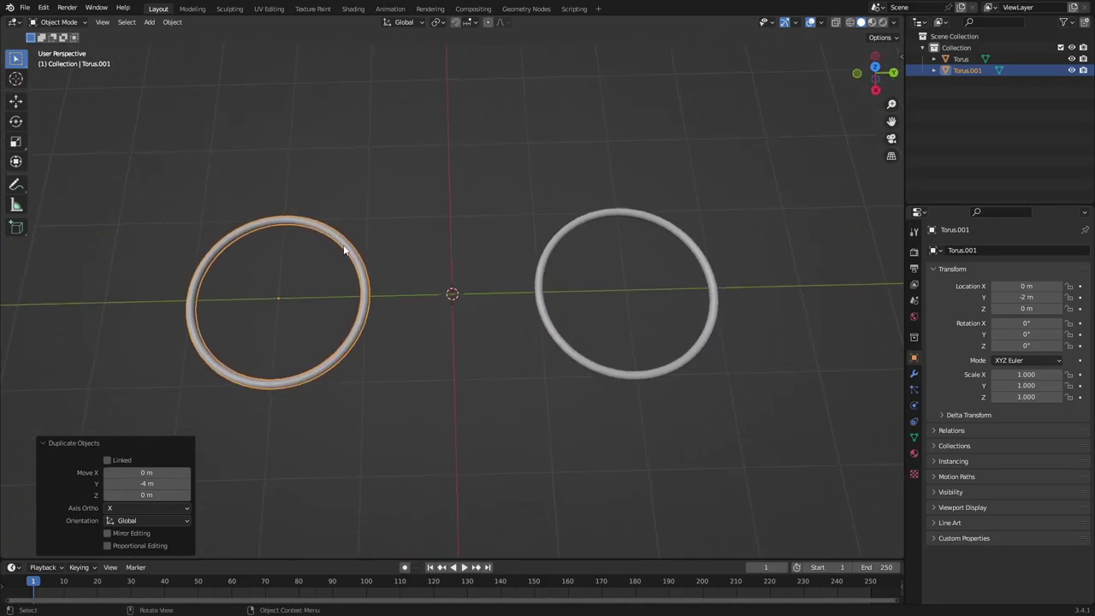
left_click(360, 316)
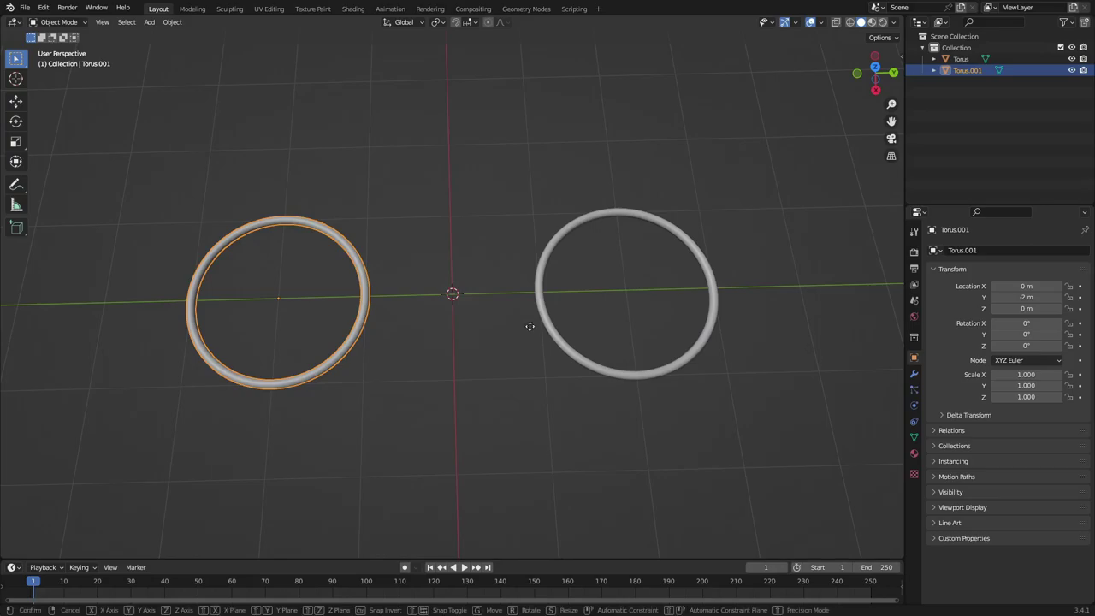
key("g")
key("x")
key("y")
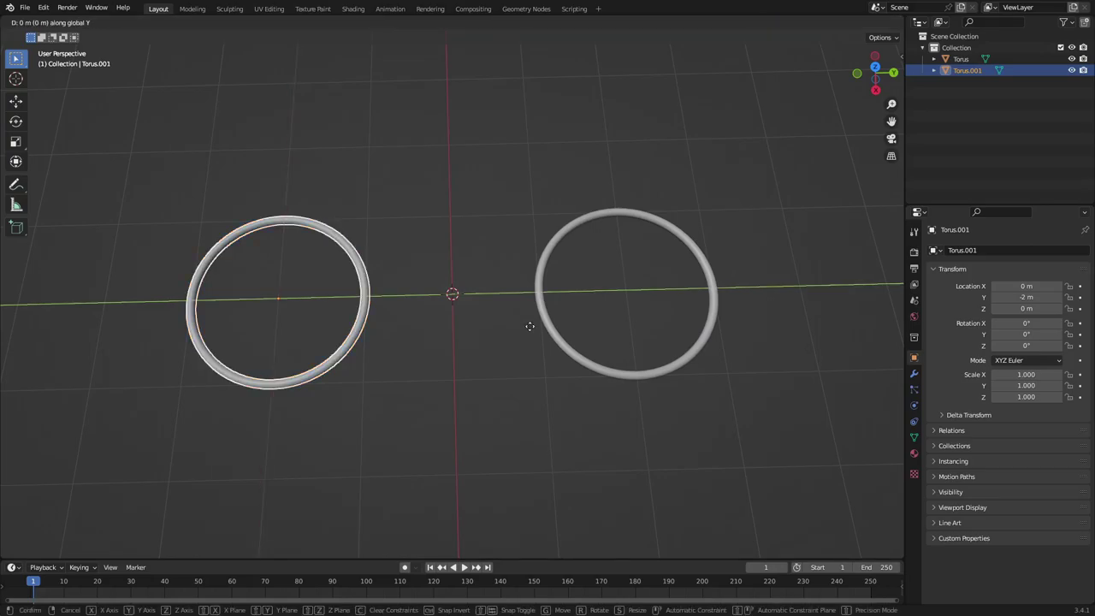
left_click(536, 320)
Step: Move the original torus on the positive Y side -0.5 m along the Y axis
left_click(539, 318)
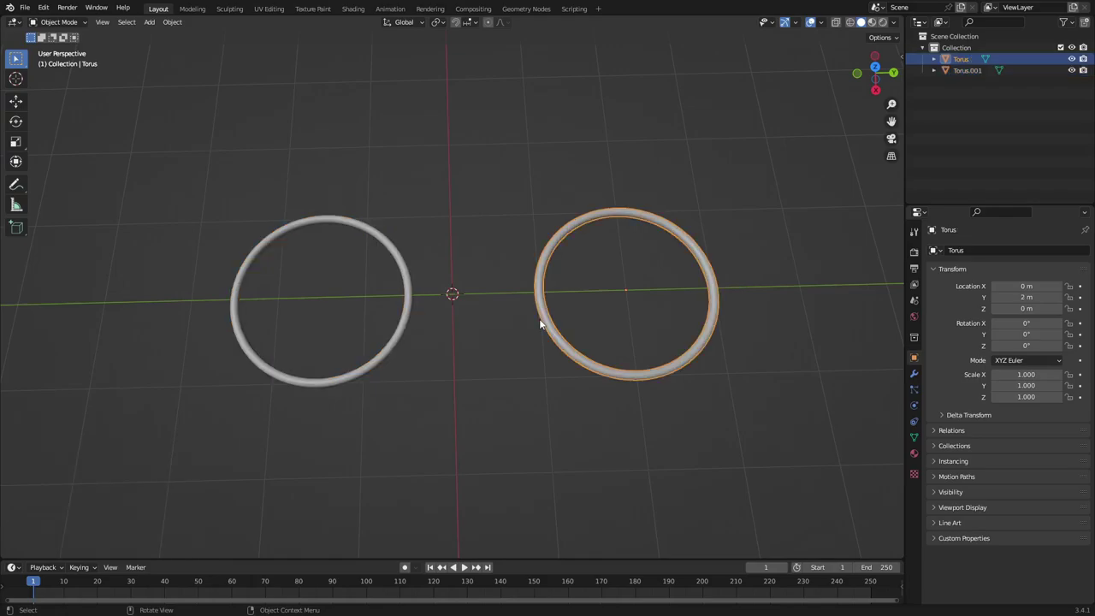
type("g")
type("y-0.5")
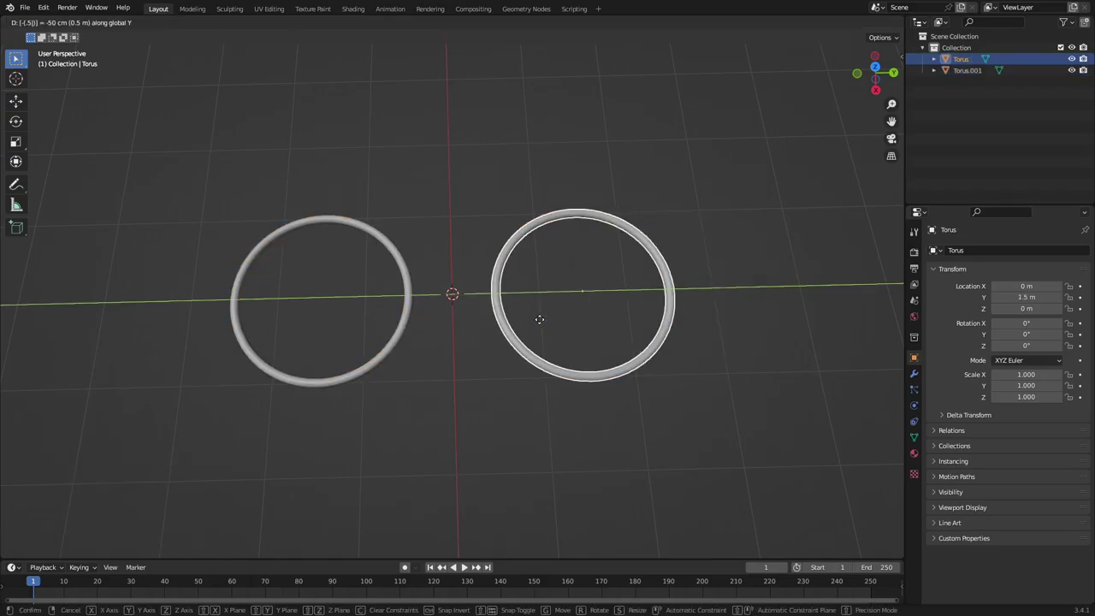
key("Return")
Step: Add a cylinder mesh at the origin between the two rings, with 64 vertices
middle_click_drag(539, 318, 460, 366)
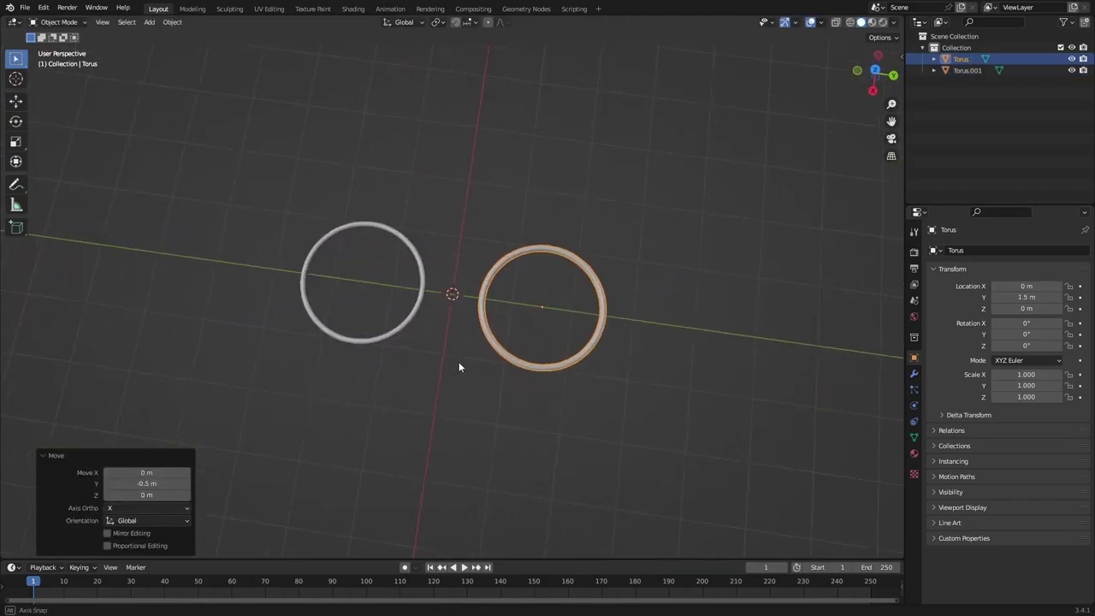
scroll(441, 313, "up", 5)
middle_click_drag(442, 313, 426, 288)
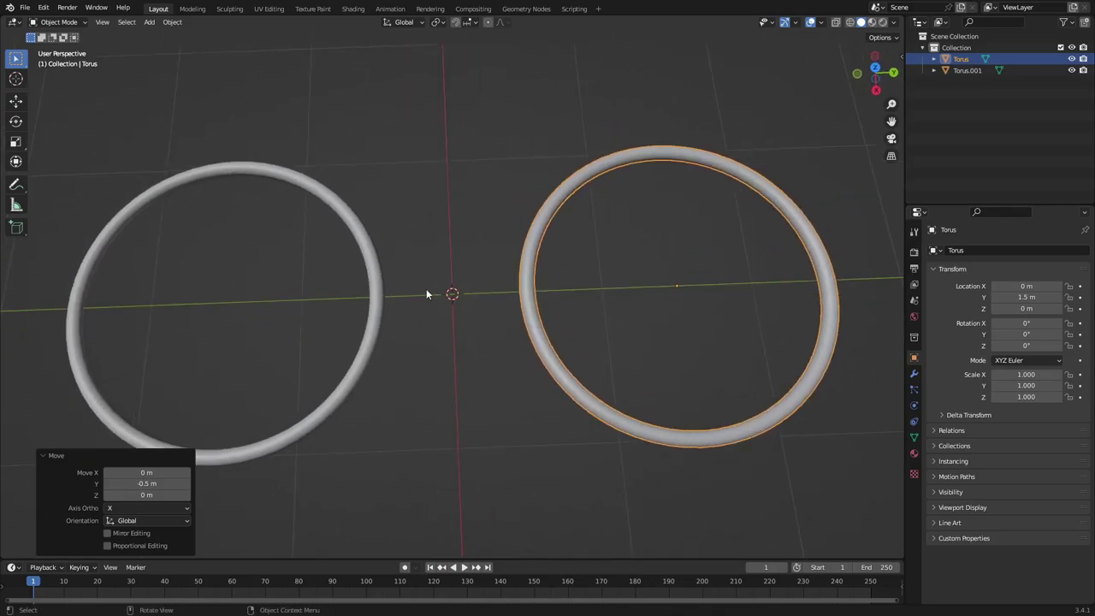
key("shift+a")
mouse_move(428, 294)
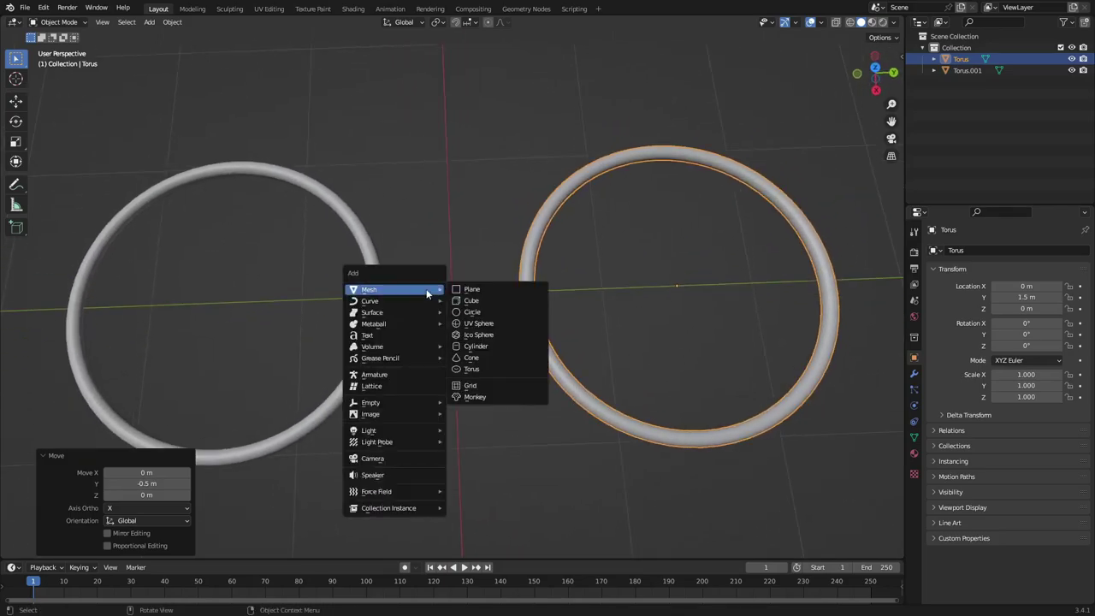
left_click(494, 344)
middle_click_drag(496, 343, 416, 375)
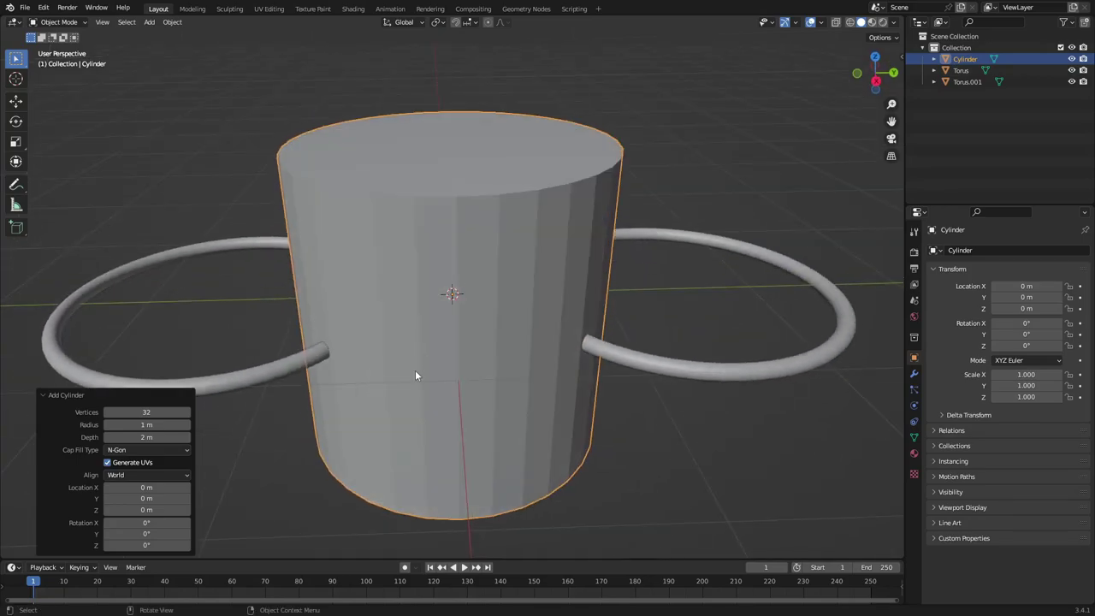
left_click(152, 411)
type("64")
key("Return")
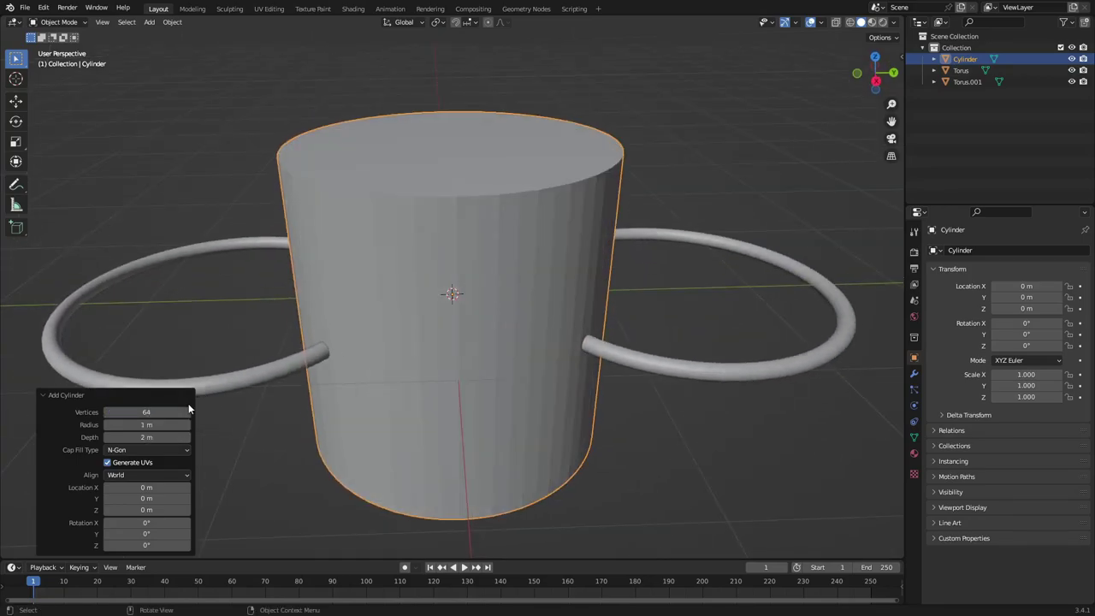
Step: Set the new cylinder's radius to 0.05 m
left_click_drag(167, 424, 162, 424)
left_click(163, 424)
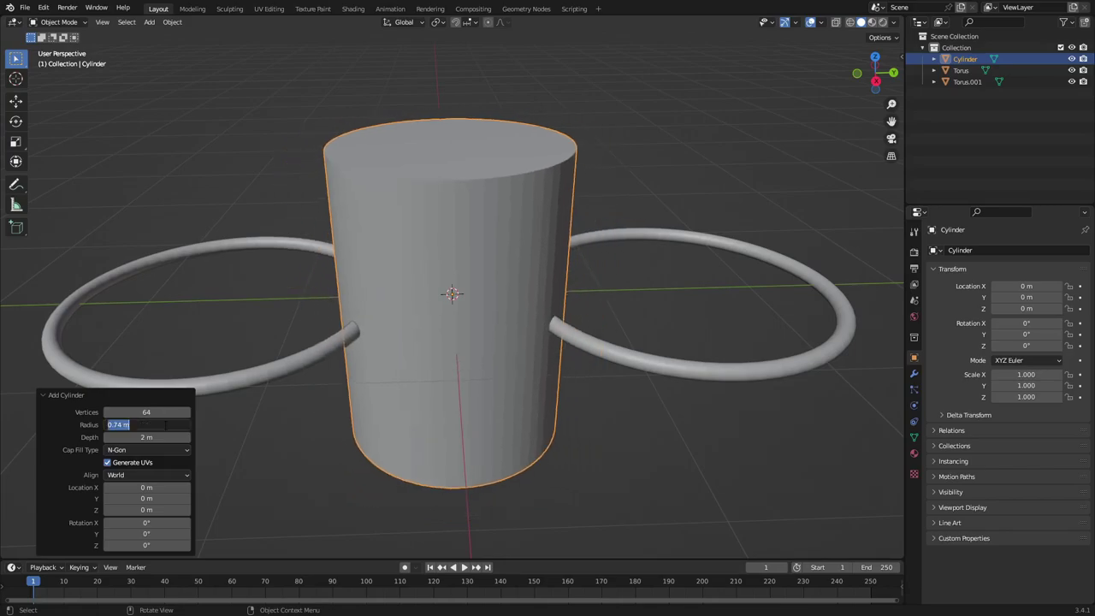
type("05")
key("Return")
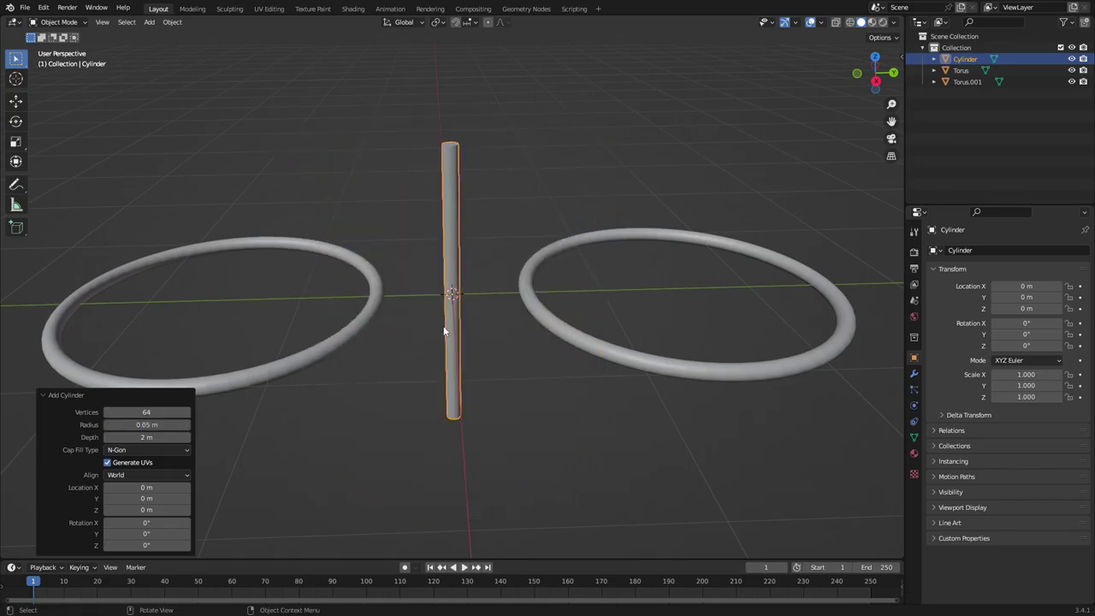
Step: Rotate the cylinder 90° about the global X axis so it spans the gap between the two rings
key("r")
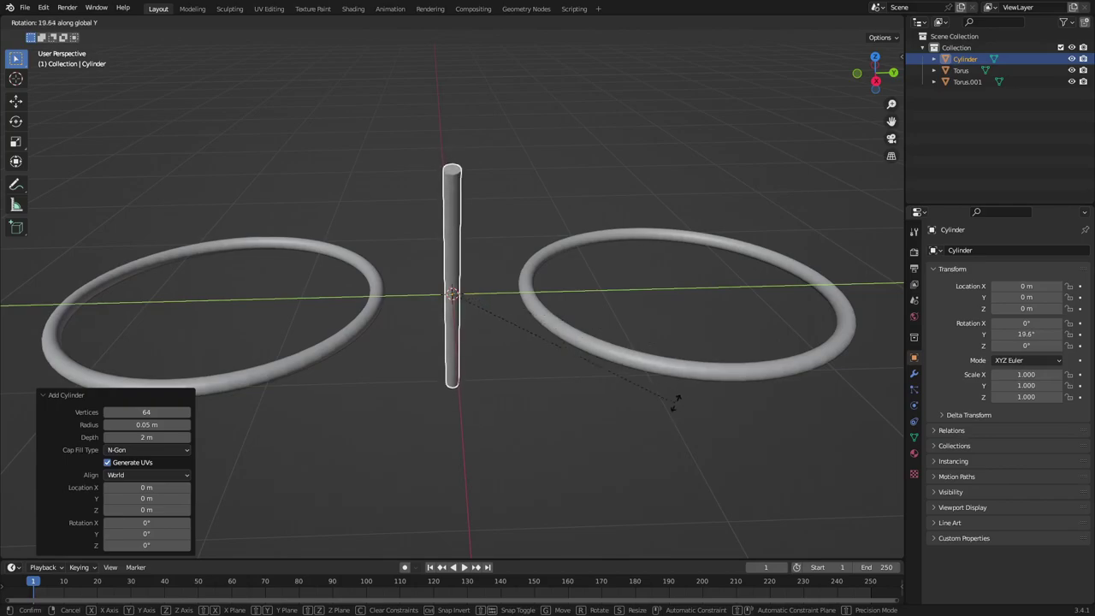
type("x")
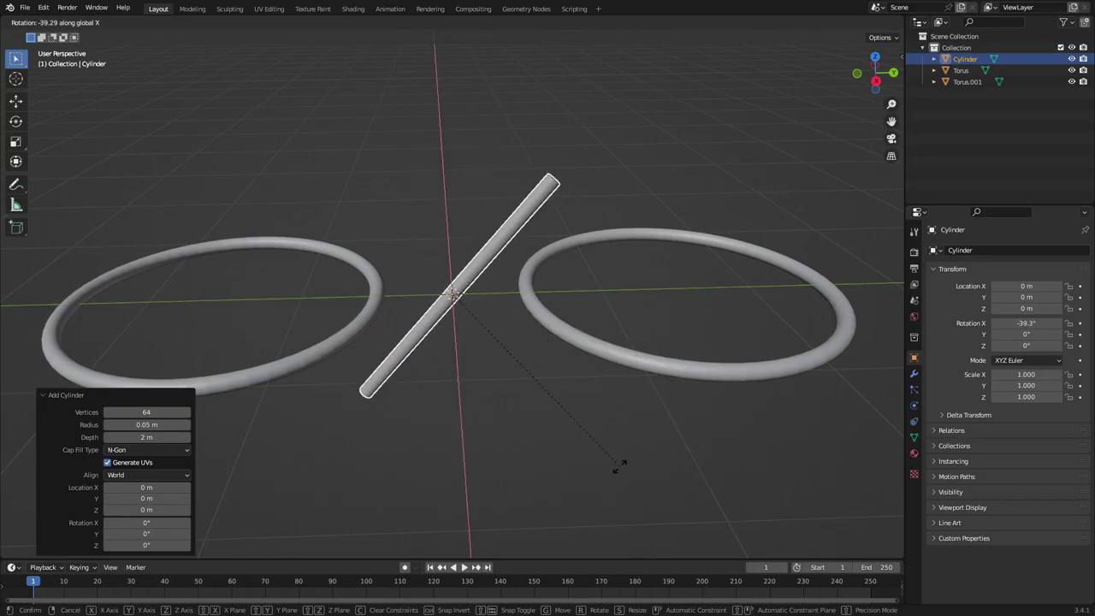
type("90")
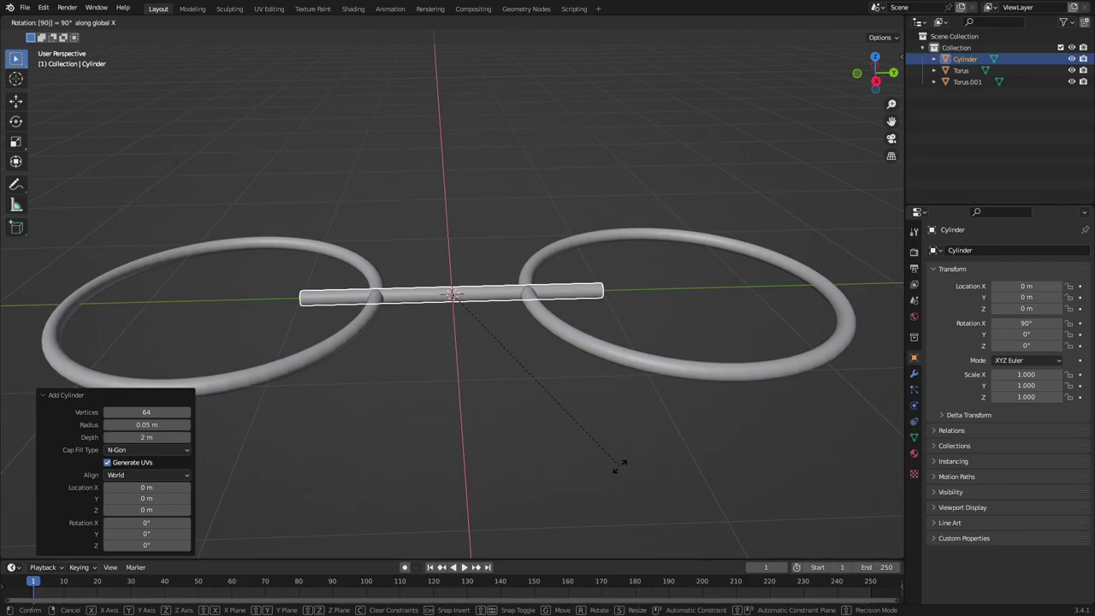
key("Return")
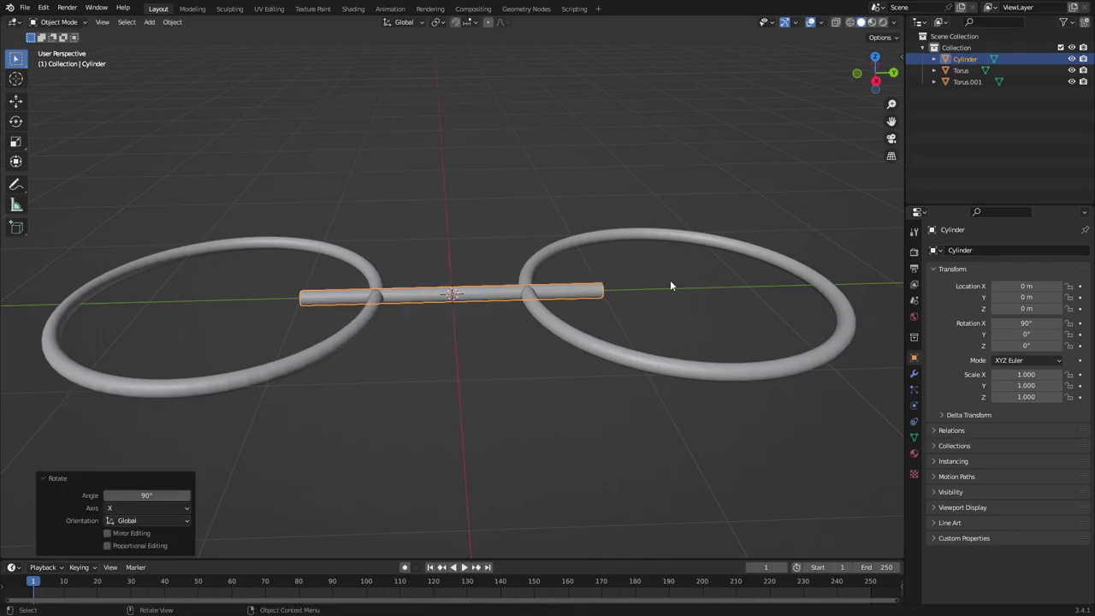
middle_click_drag(670, 280, 665, 324)
scroll(665, 325, "up", 5)
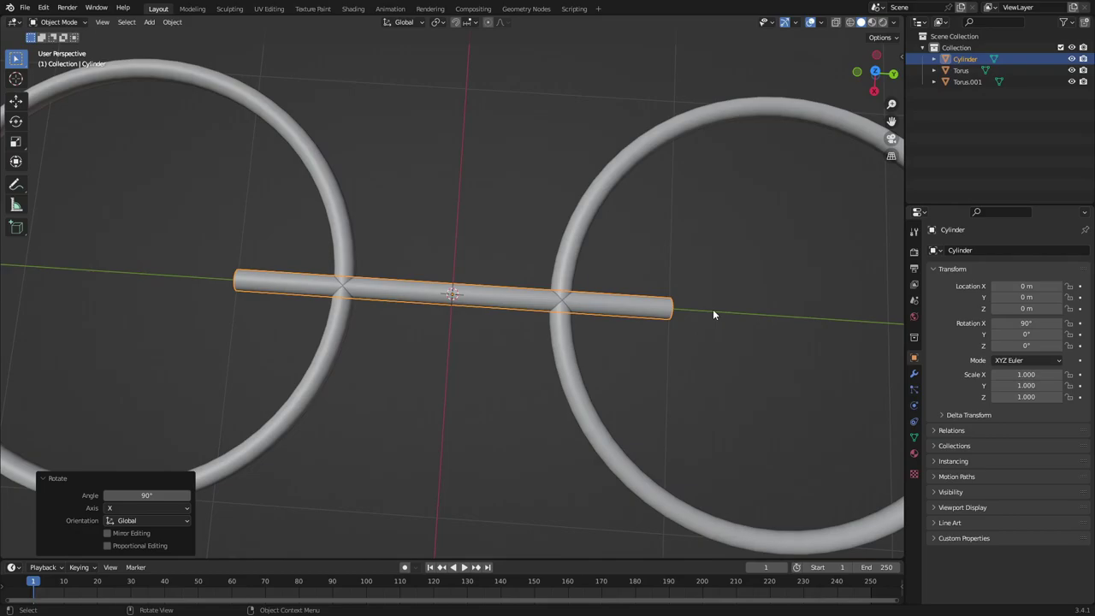
key("s")
key("x")
key("Escape")
Step: Shorten the cylinder along the global Y axis by a factor of about 0.506 so its ends sit inside the two rings
key("s")
key("y")
left_click(598, 282)
Step: Fine-tune the cylinder's length along global Y by a factor of about 0.987 so its ends stay hidden within the ring tubes
scroll(655, 313, "up", 6)
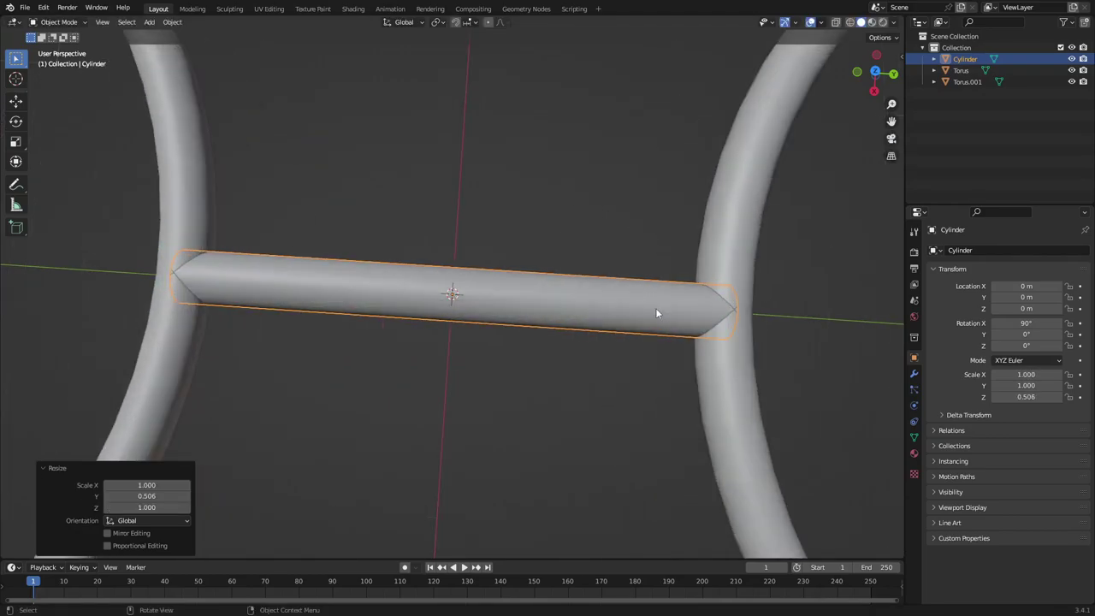
middle_click_drag(659, 272, 527, 275, "shift")
scroll(526, 276, "up", 5)
middle_click_drag(479, 171, 549, 326, "shift")
scroll(555, 308, "up", 2)
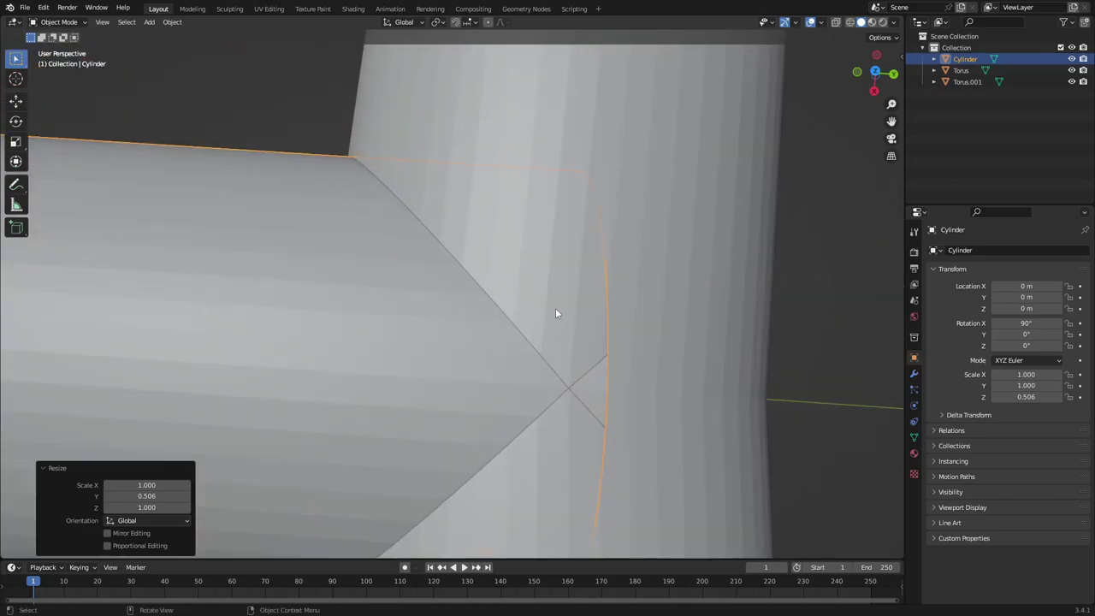
middle_click_drag(663, 342, 592, 274, "shift")
key("s")
key("y")
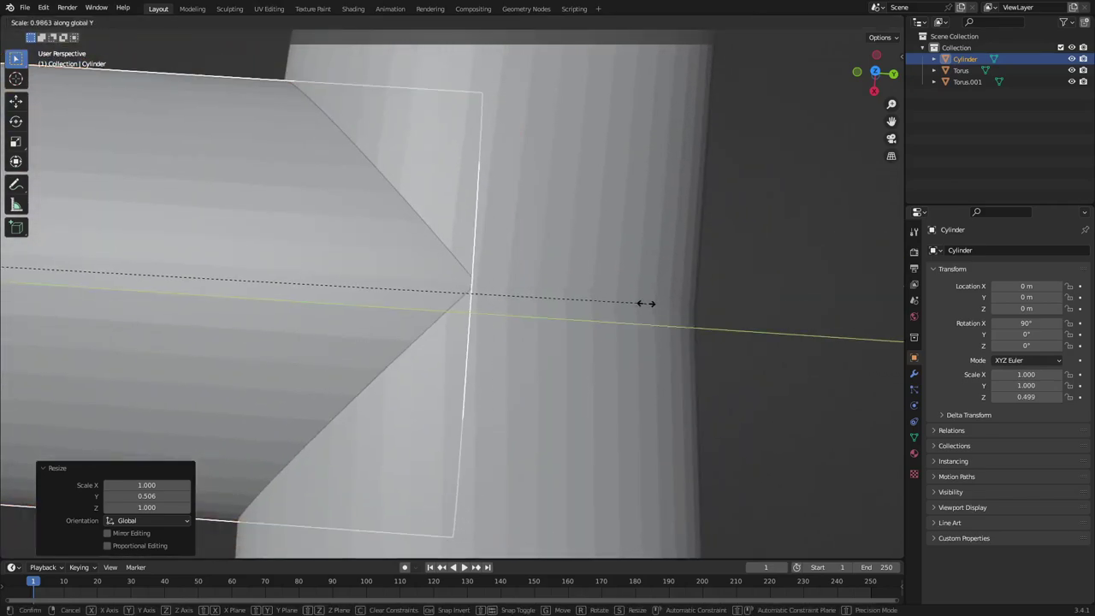
left_click(647, 301)
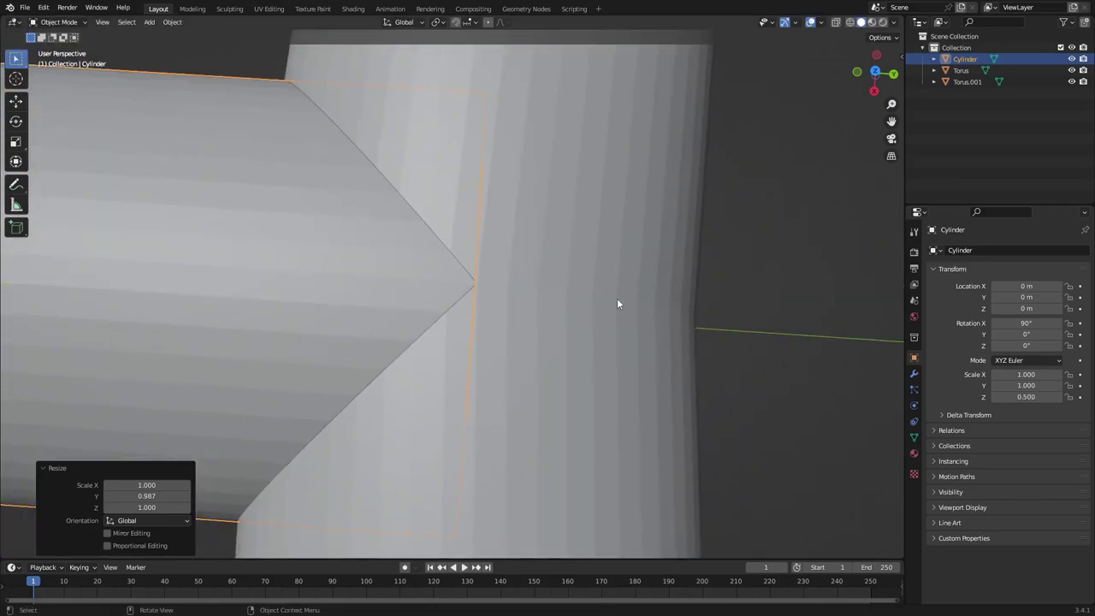
middle_click_drag(619, 302, 599, 229)
scroll(524, 244, "down", 6)
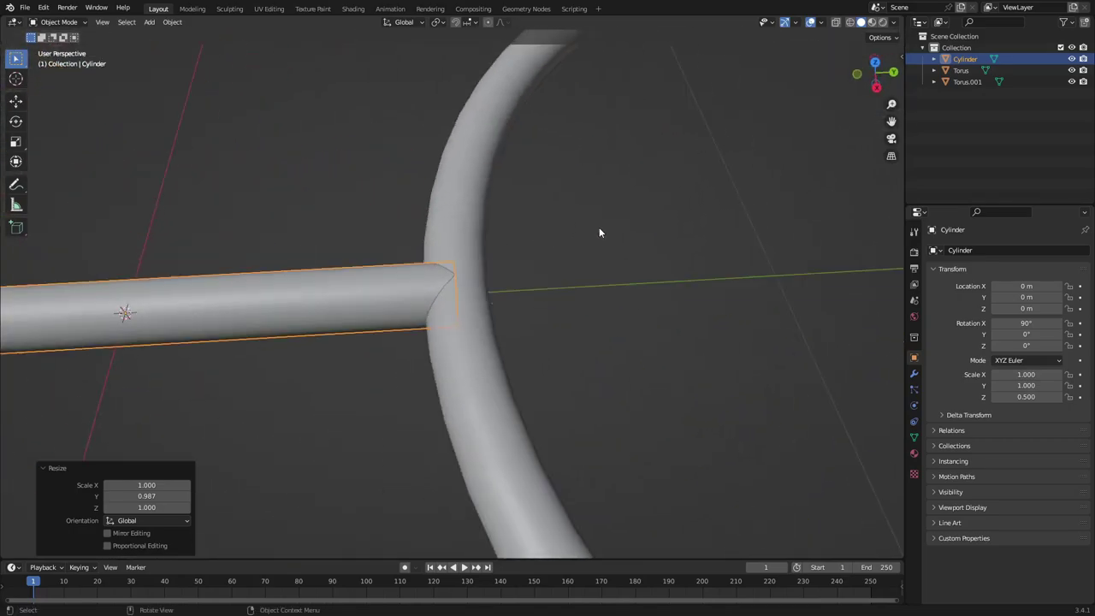
scroll(503, 254, "down", 2)
middle_click_drag(452, 277, 473, 287)
key("s")
key("y")
key("Escape")
Step: Apply Shade Smooth to both torus rings and the bridge cylinder together, and clear the selection
left_click(566, 266)
left_click_drag(652, 484, 268, 176)
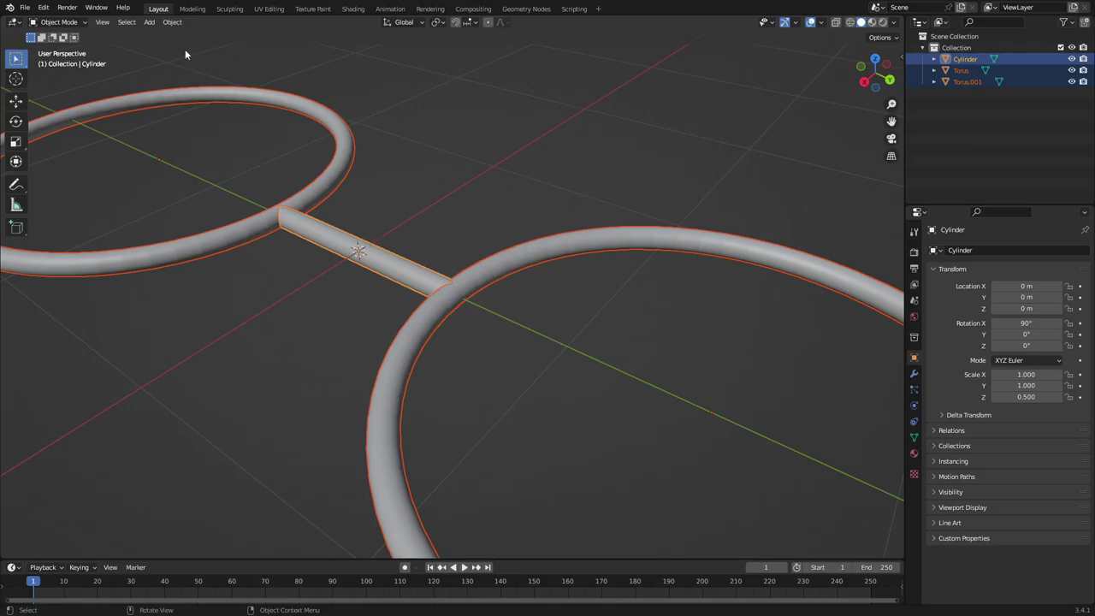
left_click(172, 21)
left_click(242, 270)
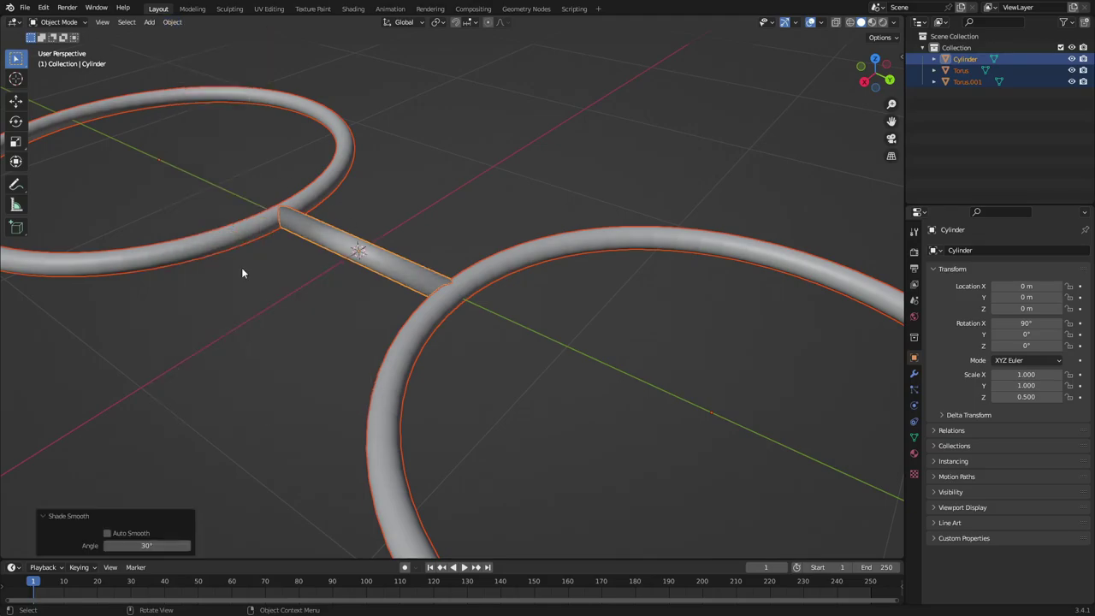
left_click(367, 212)
Step: Open the bridge cylinder's mesh for editing
middle_click_drag(367, 212, 387, 190)
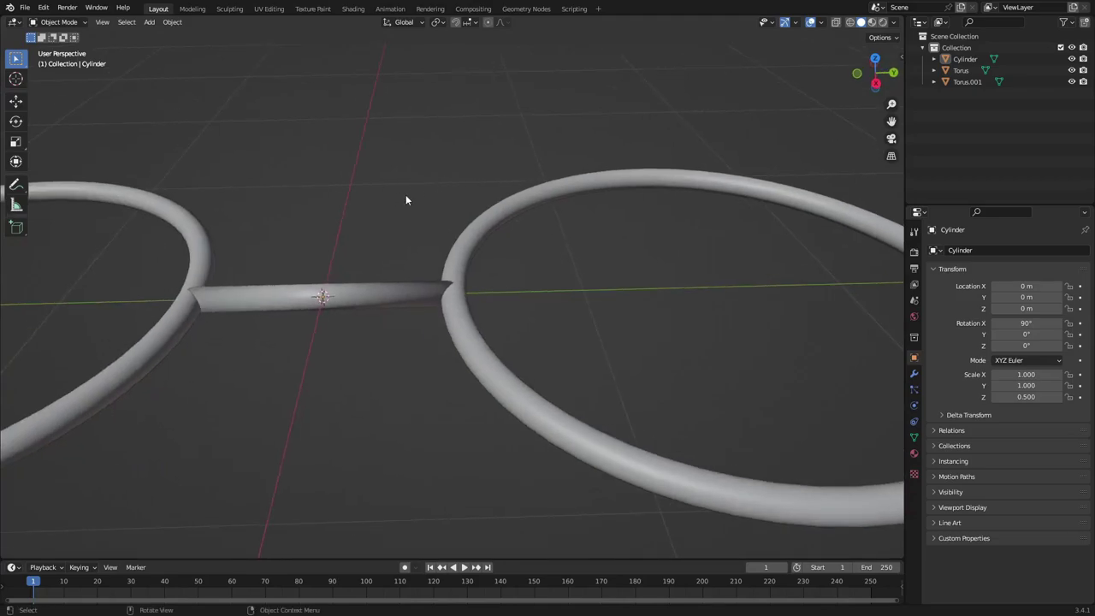
middle_click_drag(406, 240, 504, 246, "shift")
scroll(535, 206, "up", 3)
left_click(500, 226)
key("Tab")
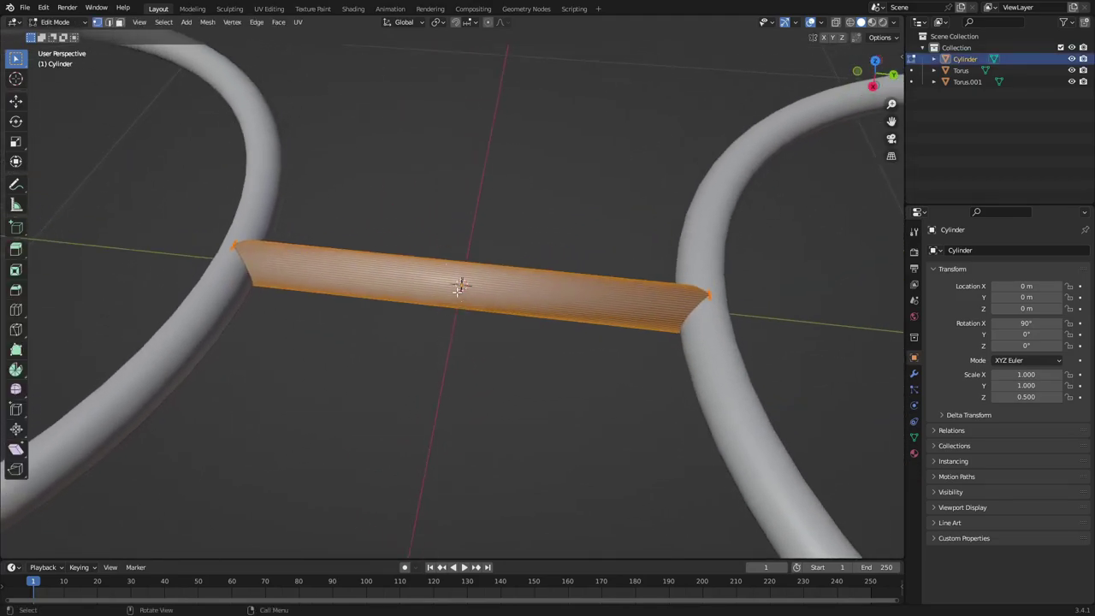
key("Tab")
key("Tab")
key("Tab")
key("Tab")
Step: Try Loop Cut across the bridge cylinder with 10 and with 18 cuts, undoing each attempt
left_click(17, 310)
left_click_drag(91, 36, 109, 37)
left_click(417, 267)
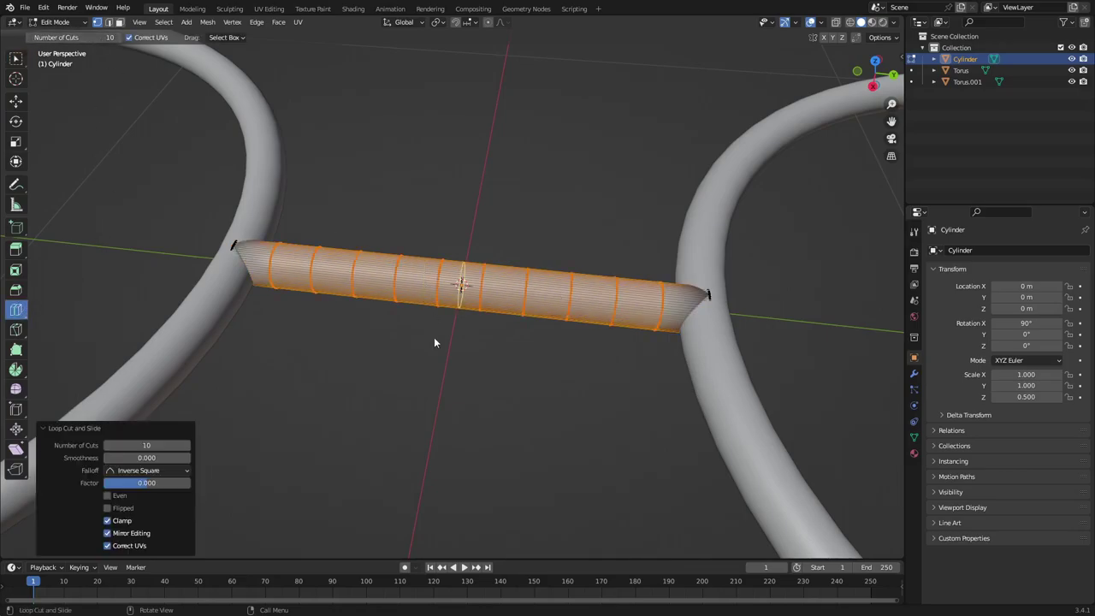
key("ctrl+z")
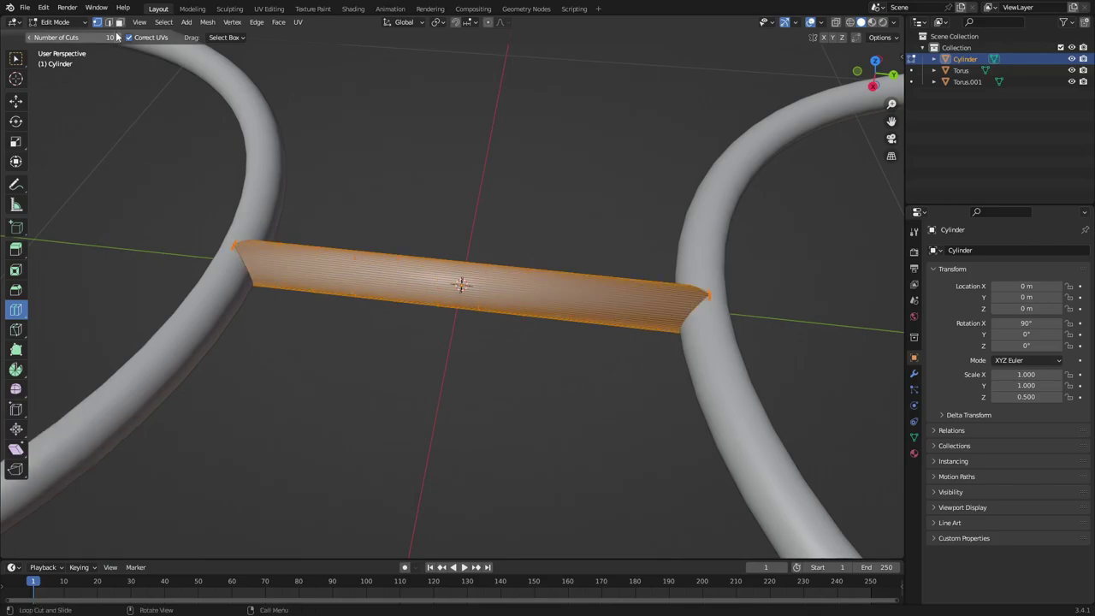
left_click_drag(110, 37, 124, 40)
left_click(462, 287)
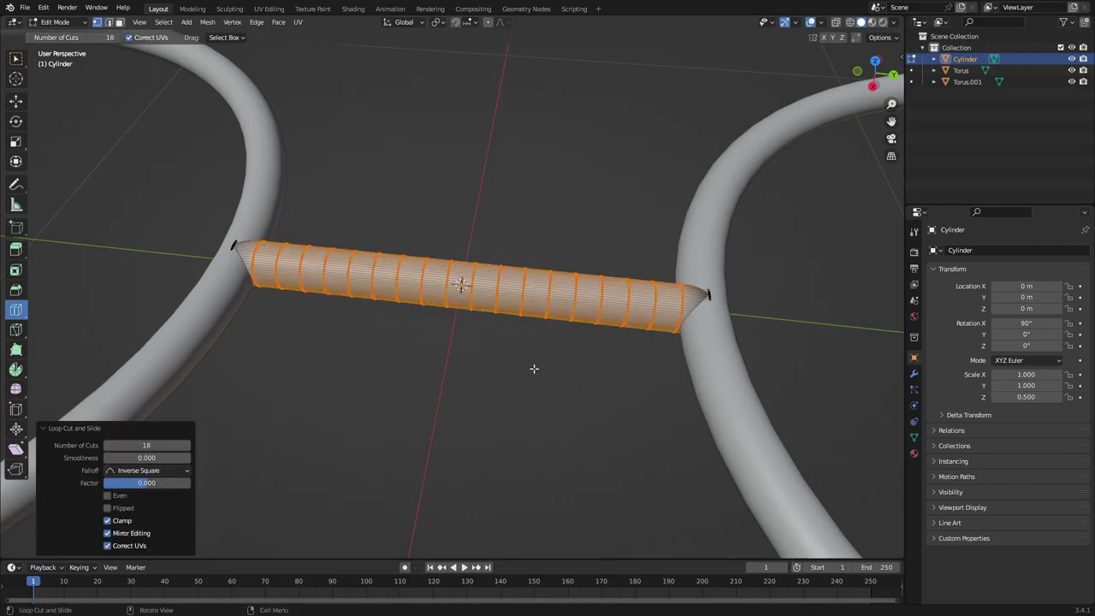
key("ctrl+z")
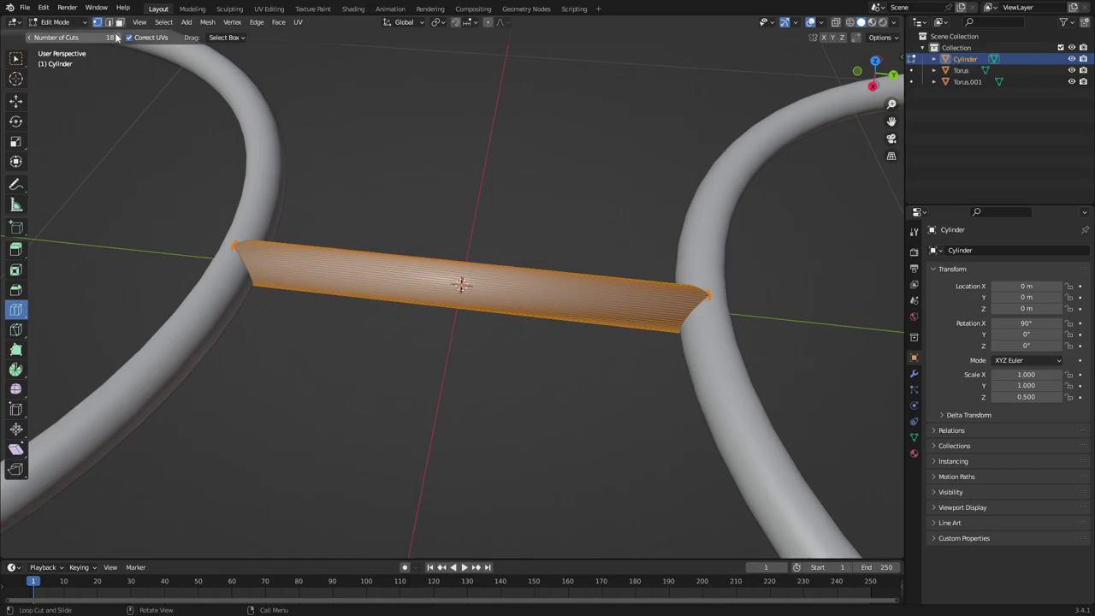
Step: Add 20 evenly spaced loop cuts around the bridge cylinder and return to the box selection tool
left_click_drag(111, 36, 116, 37)
left_click(462, 286)
middle_click_drag(483, 435, 494, 398)
key("ctrl+z")
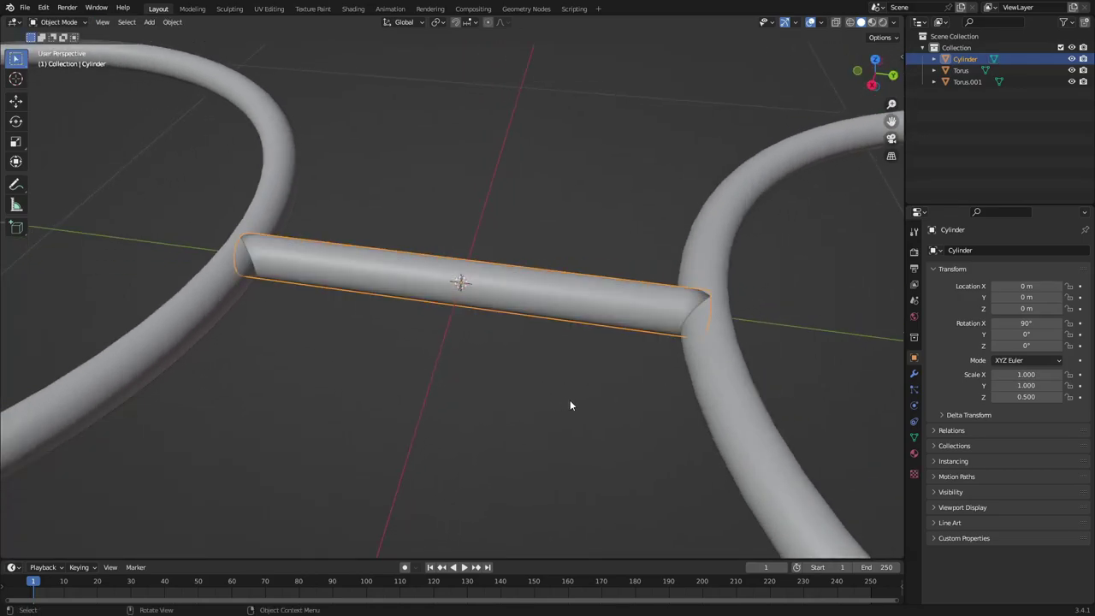
key("ctrl+shift+z")
left_click(20, 62)
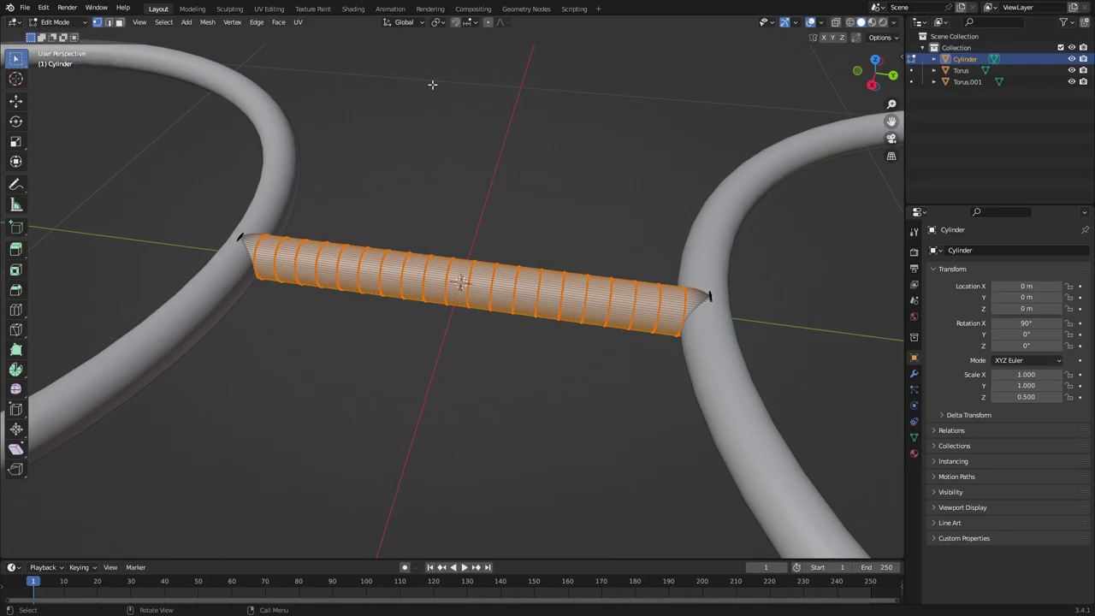
Step: Make the mesh see-through with X-ray and select only the outermost vertex loops at both ends of the bridge cylinder
left_click(838, 25)
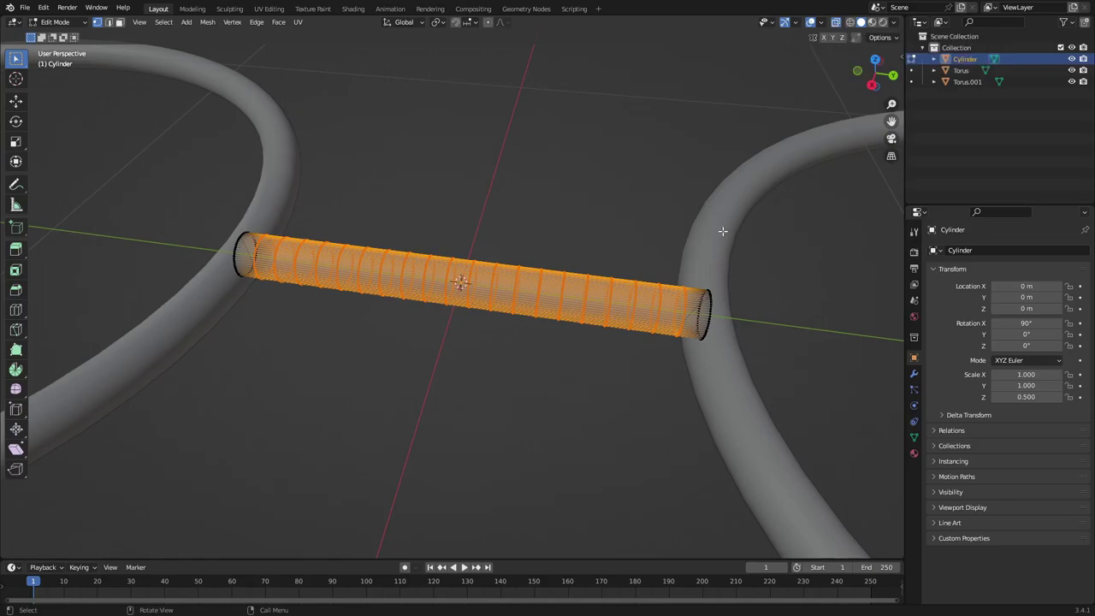
middle_click_drag(723, 231, 572, 261)
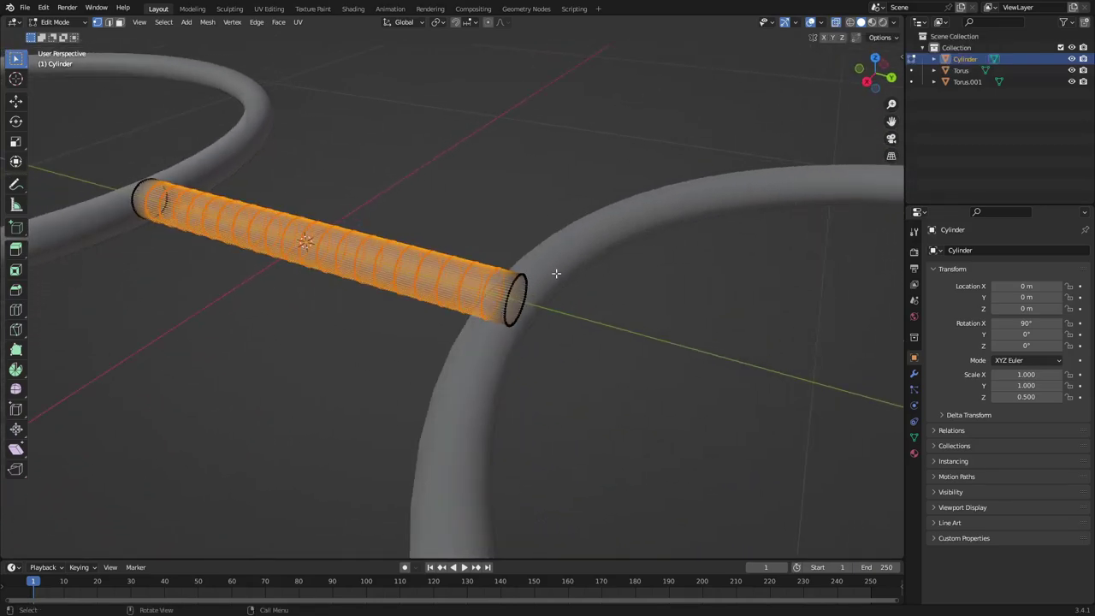
key("alt+a")
middle_click_drag(512, 299, 589, 335)
left_click_drag(518, 369, 597, 244)
middle_click_drag(597, 244, 514, 310)
left_click_drag(524, 312, 479, 216)
middle_click_drag(478, 215, 602, 292)
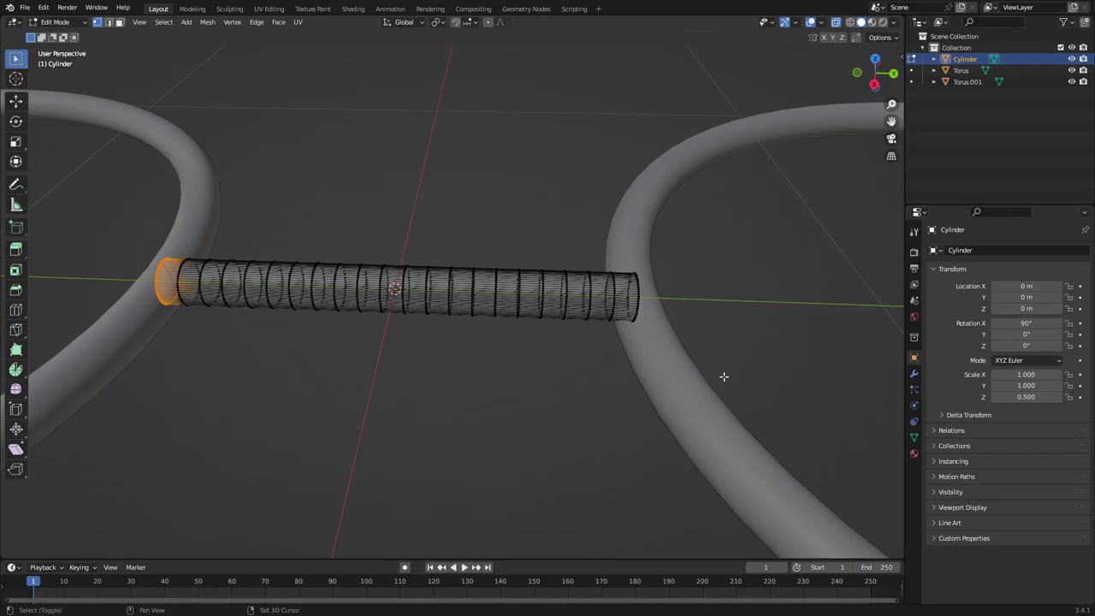
left_click_drag(724, 376, 622, 246, "shift")
middle_click_drag(701, 403, 549, 279)
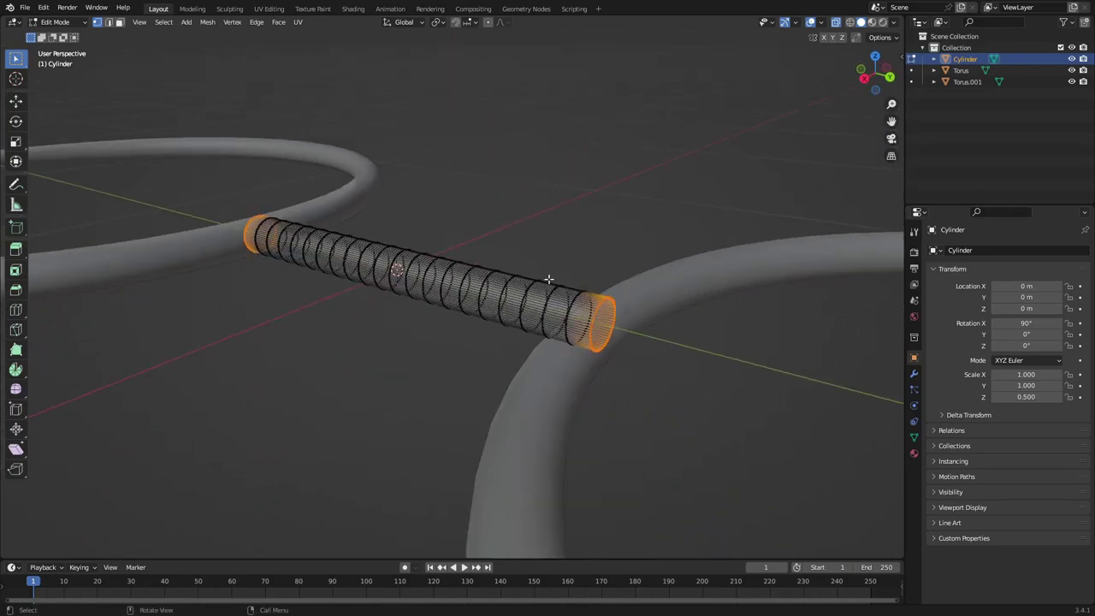
Step: Set the transform pivot point to Individual Origins and scale both end loops down to about 0.751
middle_click_drag(633, 339, 658, 335)
scroll(658, 336, "up", 3)
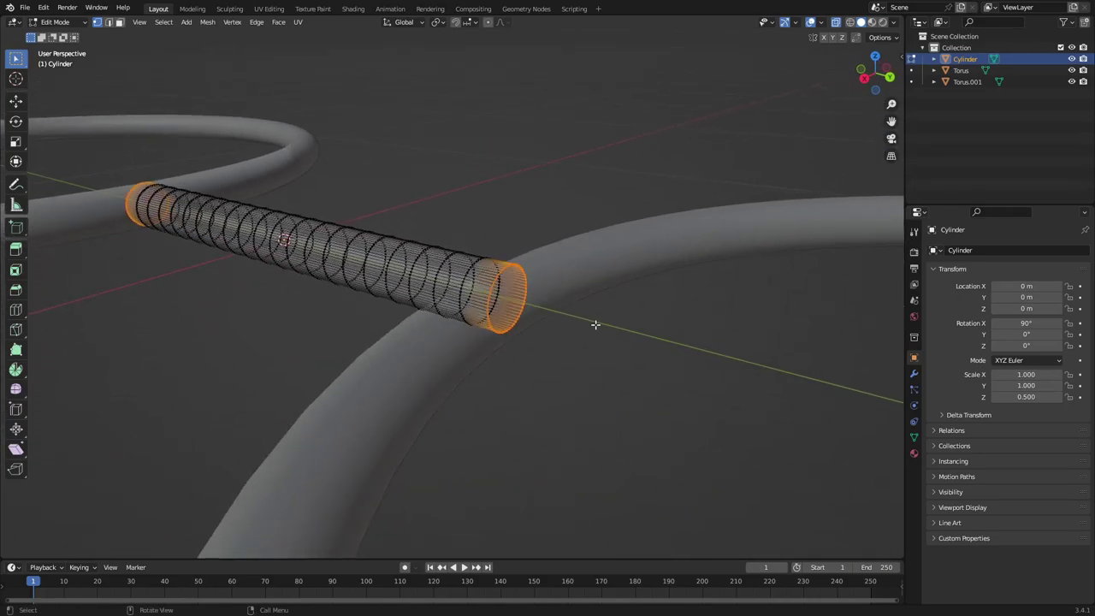
key("s")
right_click(775, 333)
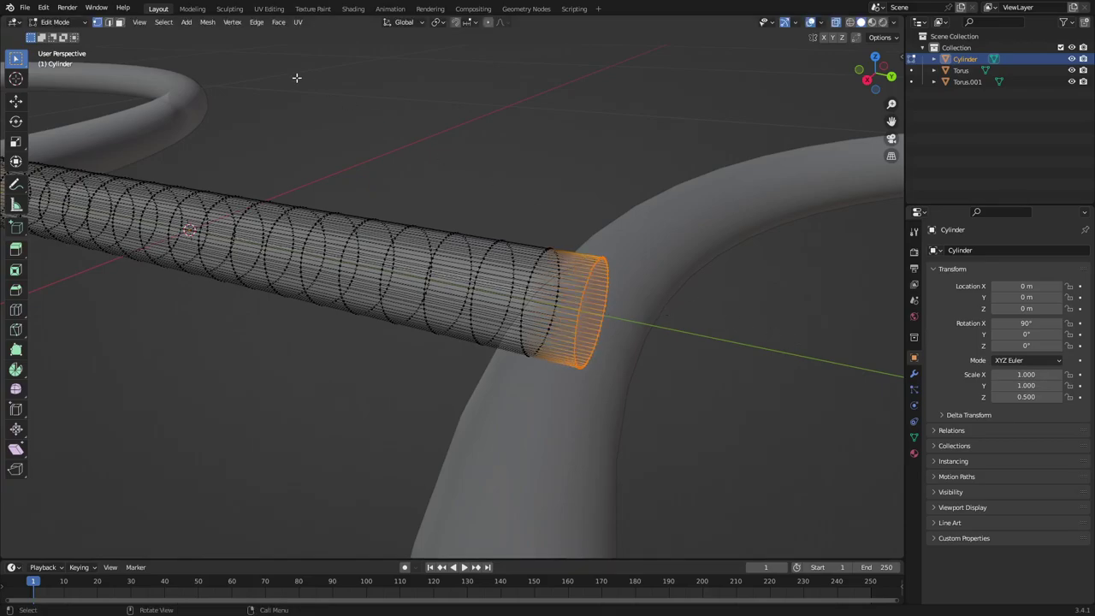
left_click(437, 23)
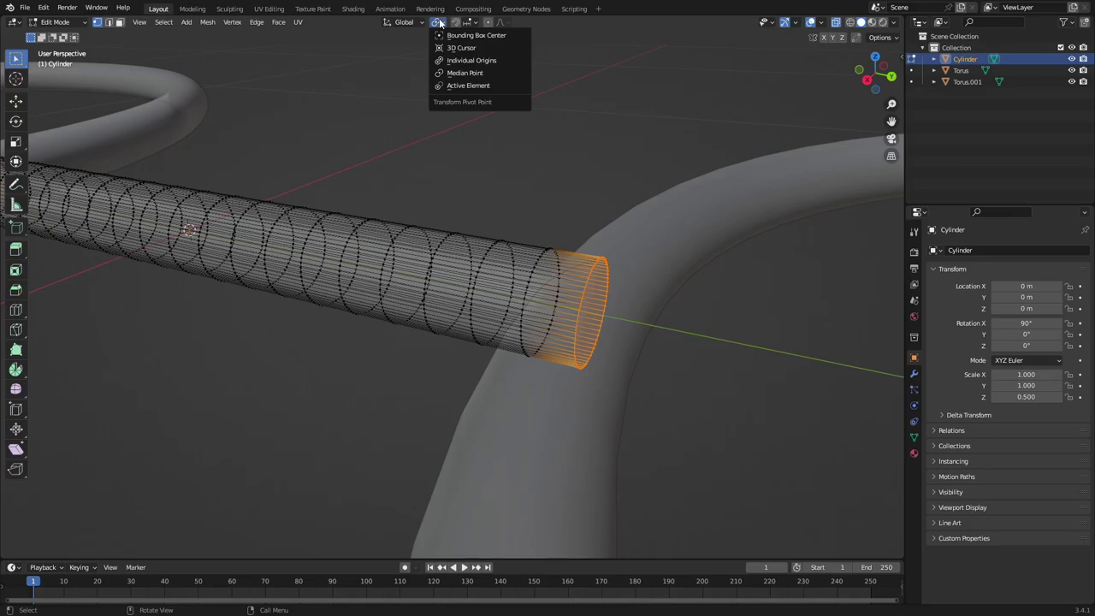
left_click(503, 59)
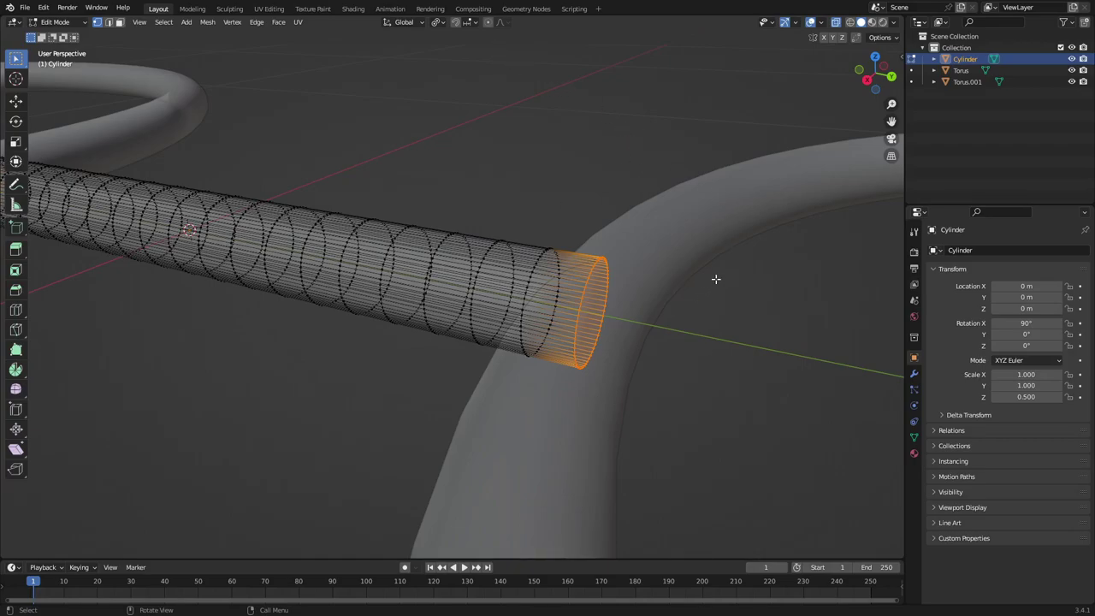
key("s")
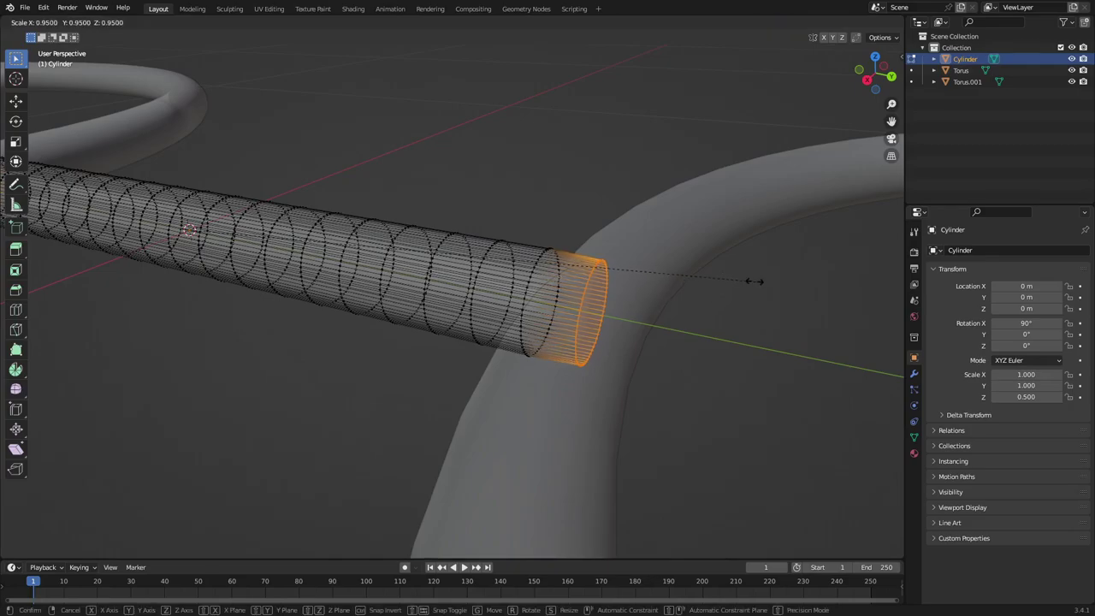
left_click(637, 254)
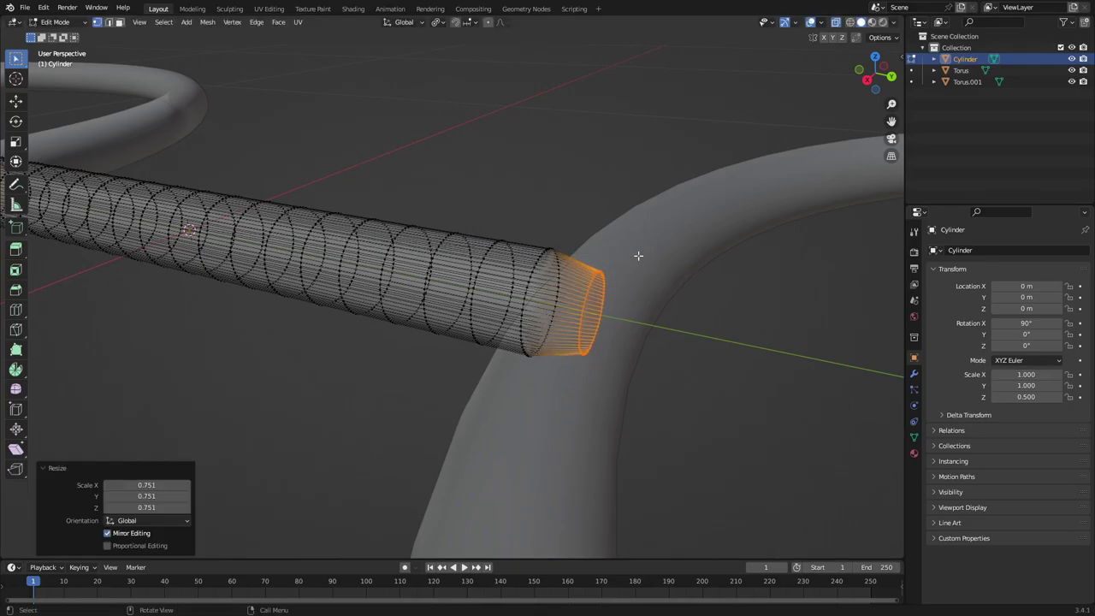
Step: Select the second vertex loop from each end of the bridge cylinder and scale both to about 0.904 to round the taper
middle_click_drag(577, 269, 591, 267)
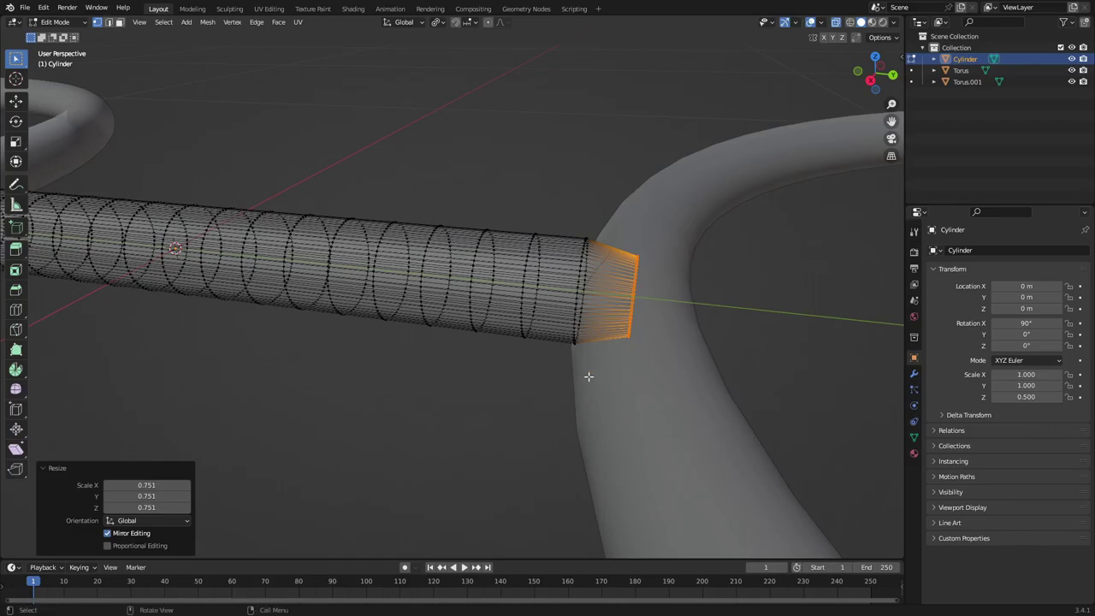
left_click_drag(588, 376, 574, 210, "shift")
middle_click_drag(475, 275, 375, 305)
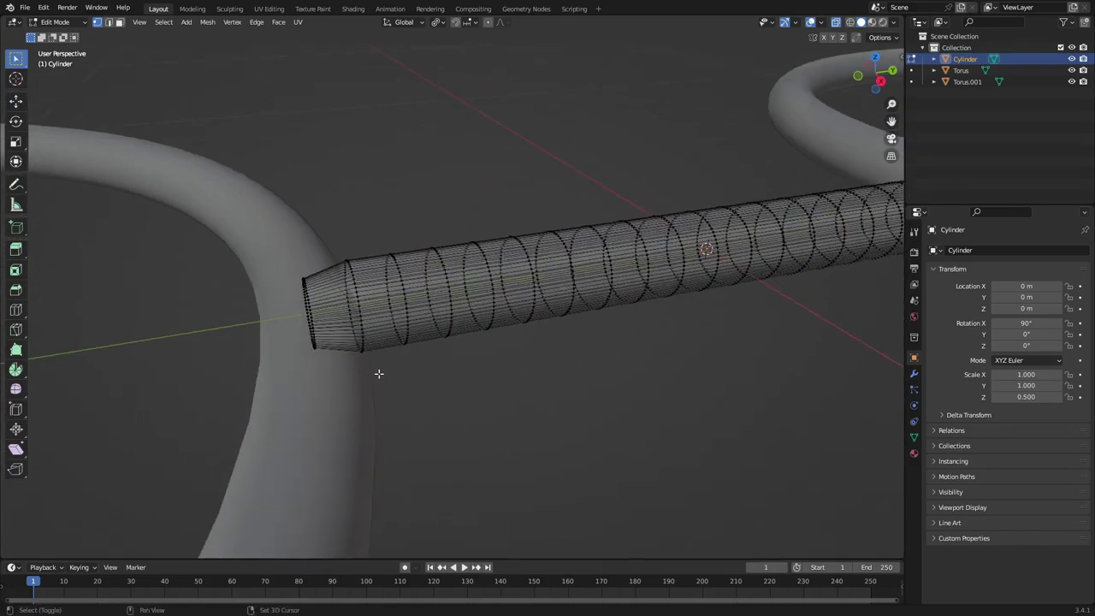
left_click_drag(379, 374, 335, 233)
middle_click_drag(569, 313, 738, 350)
key("a")
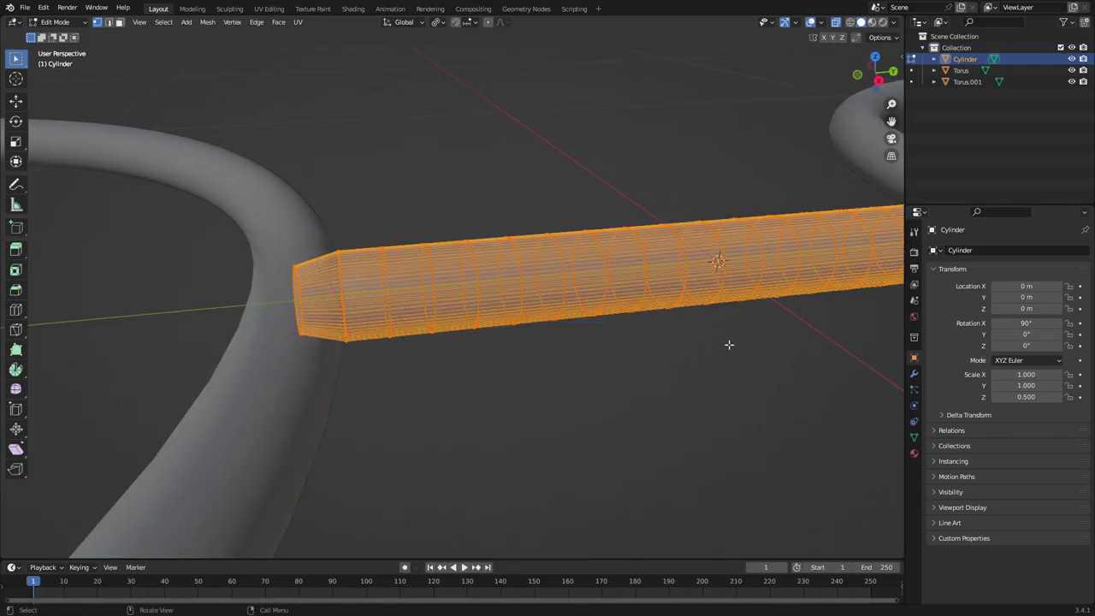
key("ctrl+z")
key("s")
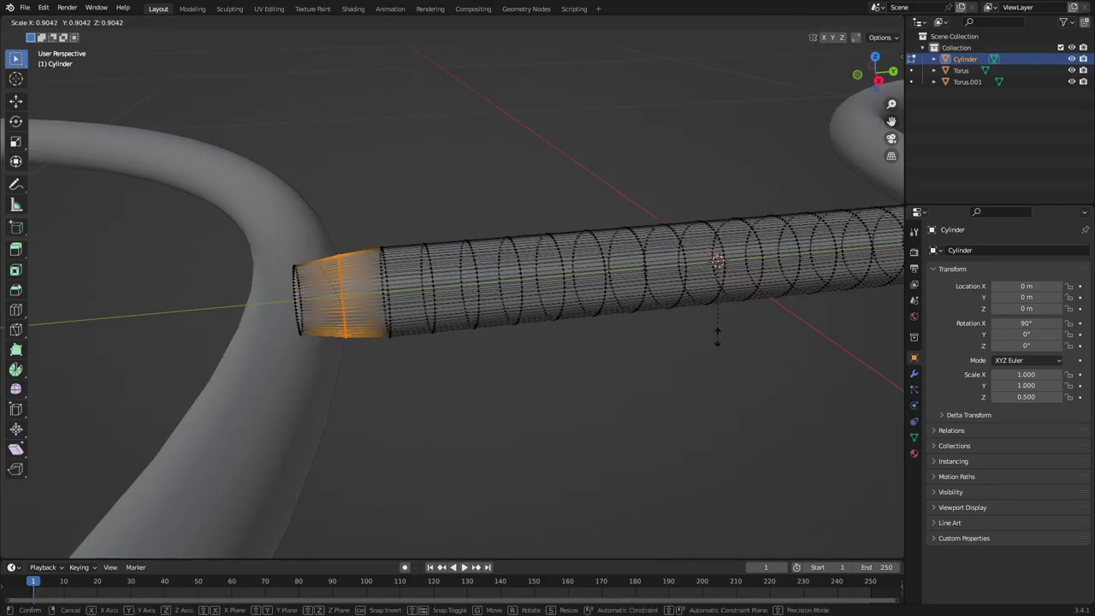
left_click(717, 337)
Step: Leave mesh editing and examine the tapered bridge joints from several angles with overlays hidden and X-ray off, restoring the overlays at the end
key("Tab")
scroll(605, 405, "down", 3)
left_click(606, 406)
middle_click_drag(605, 405, 598, 407)
left_click(810, 22)
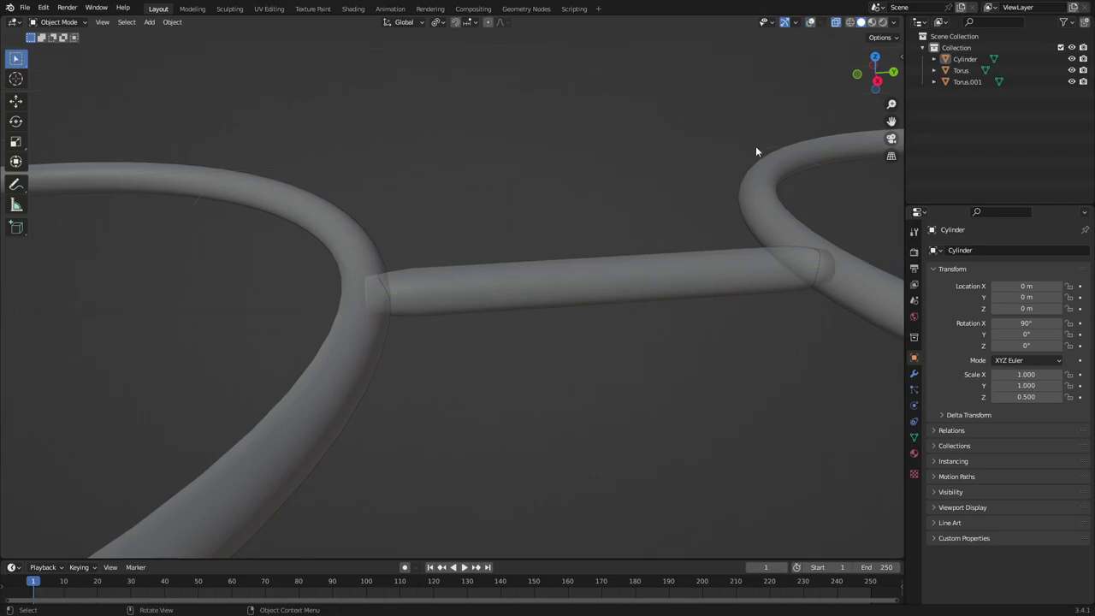
middle_click_drag(787, 131, 789, 155)
scroll(789, 156, "down", 1)
left_click(835, 22)
scroll(685, 325, "down", 4)
middle_click_drag(684, 325, 675, 361)
scroll(515, 346, "up", 3)
scroll(456, 161, "up", 4)
middle_click_drag(476, 195, 674, 296)
key("Tab")
key("Tab")
scroll(603, 287, "down", 8)
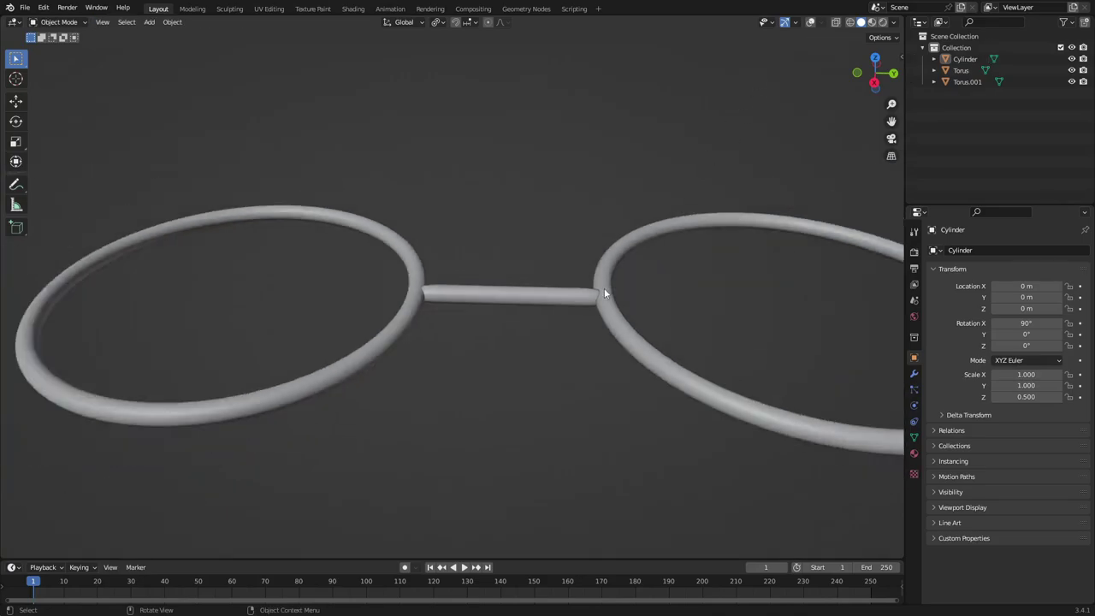
left_click(811, 23)
Step: Reopen the bridge cylinder's mesh for editing in the right orthographic view with X-ray enabled
scroll(518, 300, "up", 4)
left_click(518, 300)
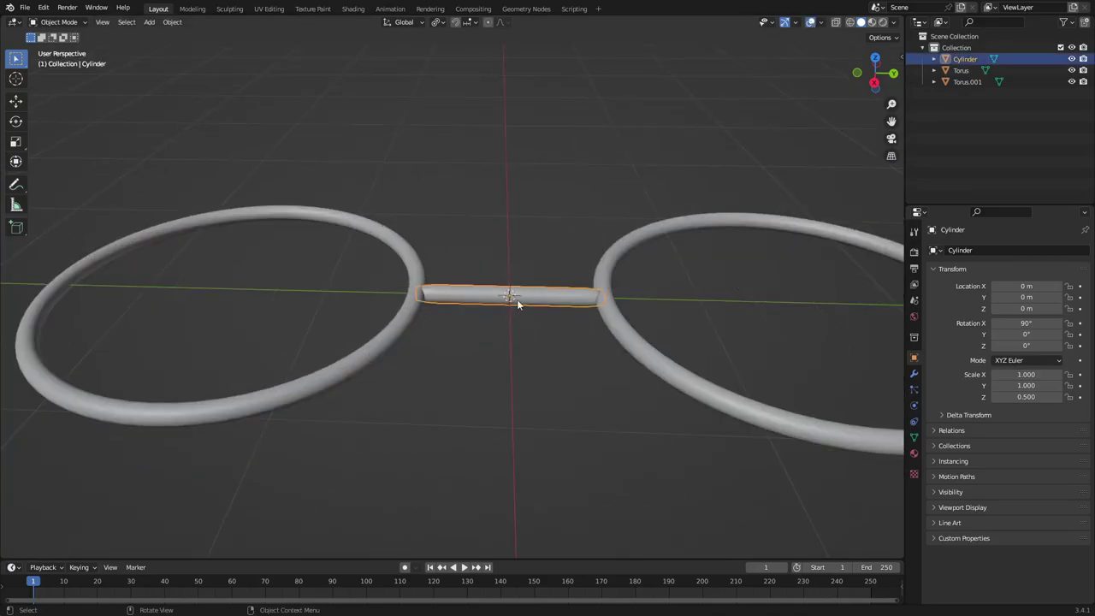
scroll(667, 317, "up", 5)
key("Tab")
scroll(444, 312, "up", 2)
middle_click_drag(445, 312, 538, 301)
key("KP_1")
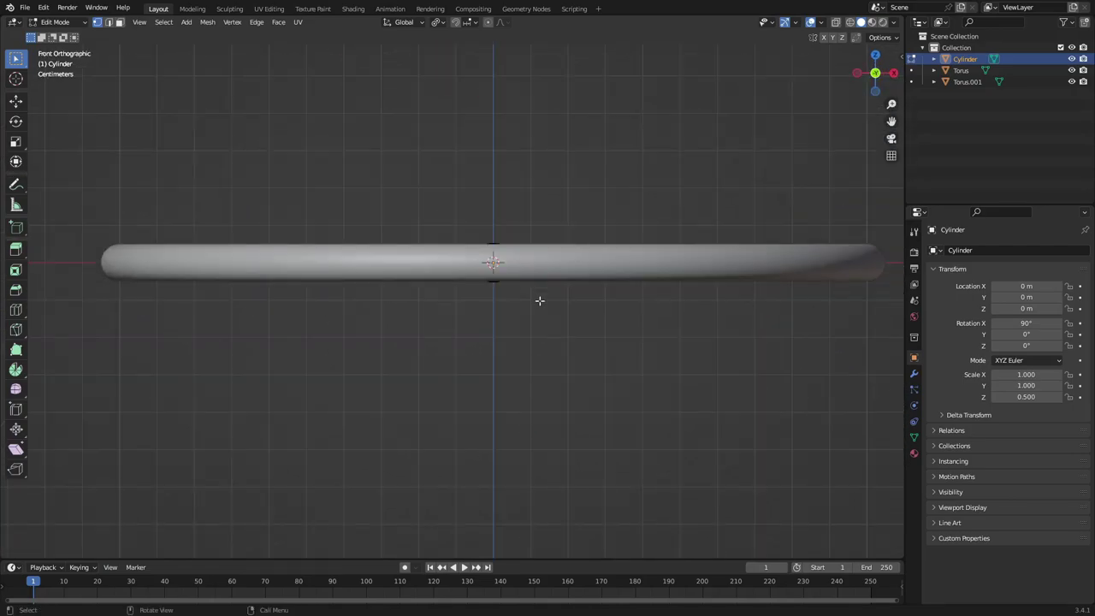
key("KP_7")
key("KP_3")
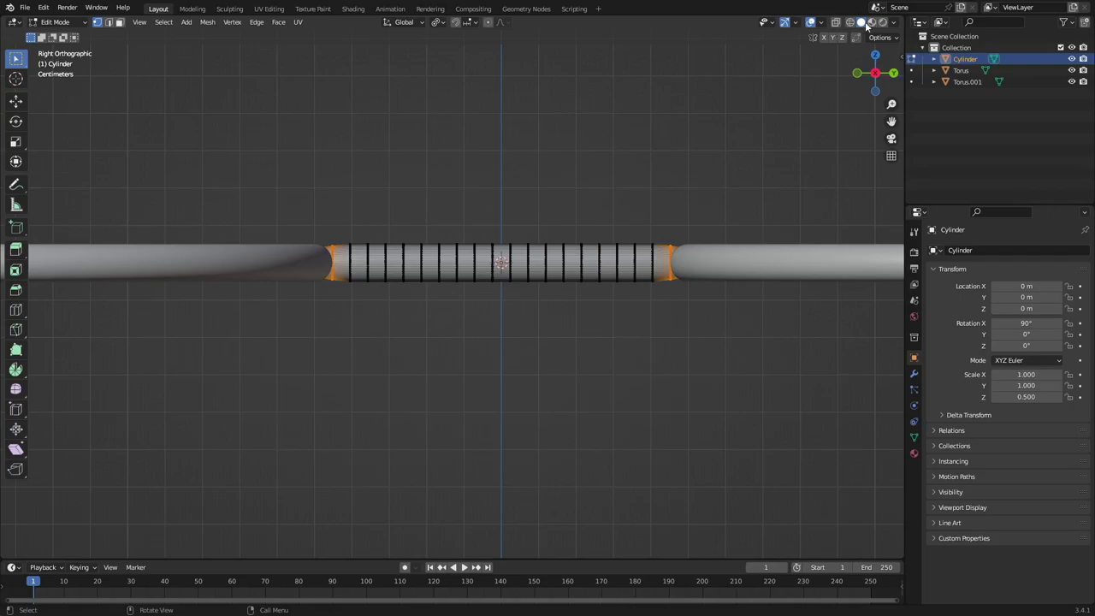
left_click(835, 21)
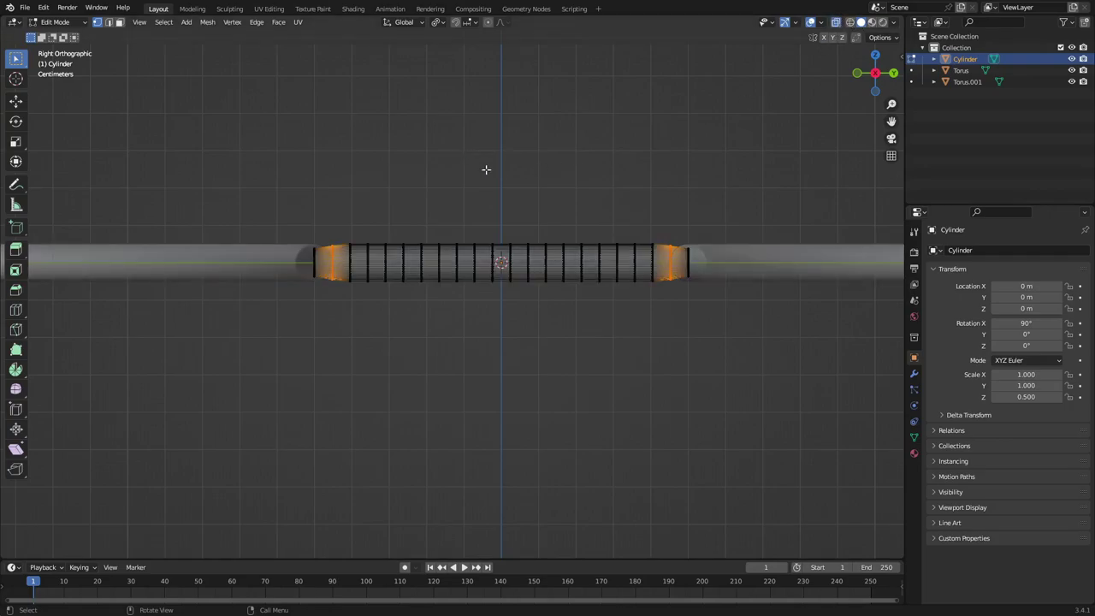
Step: Enable smooth proportional editing and raise the bridge cylinder's two middle loops about 0.073 m along global Z with a proportional size of about 0.424 m
scroll(522, 201, "up", 2)
middle_click_drag(616, 216, 568, 230, "shift")
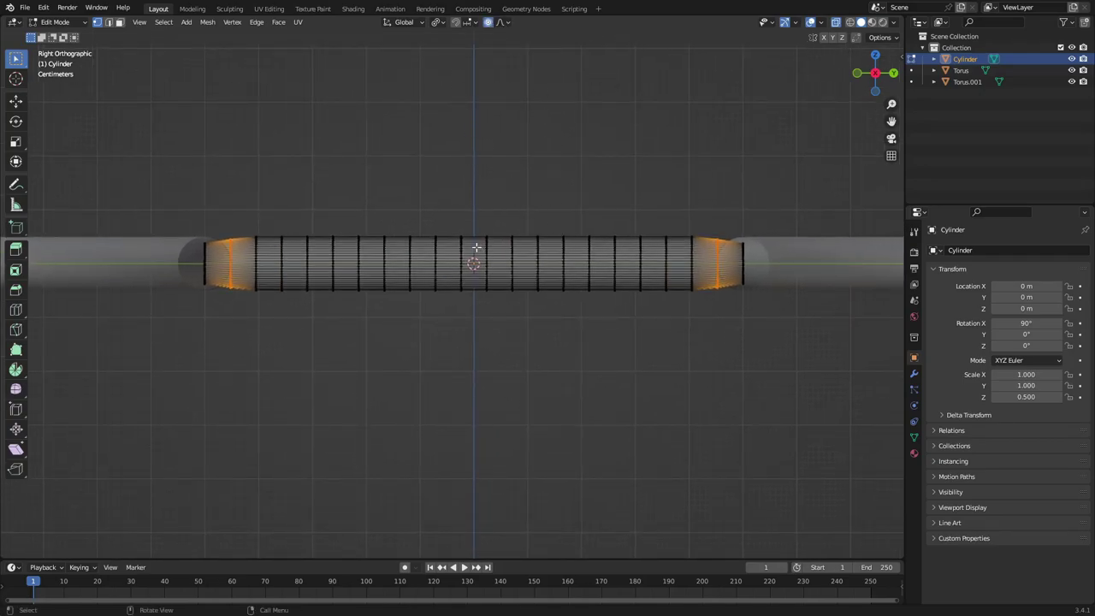
left_click_drag(442, 209, 499, 309)
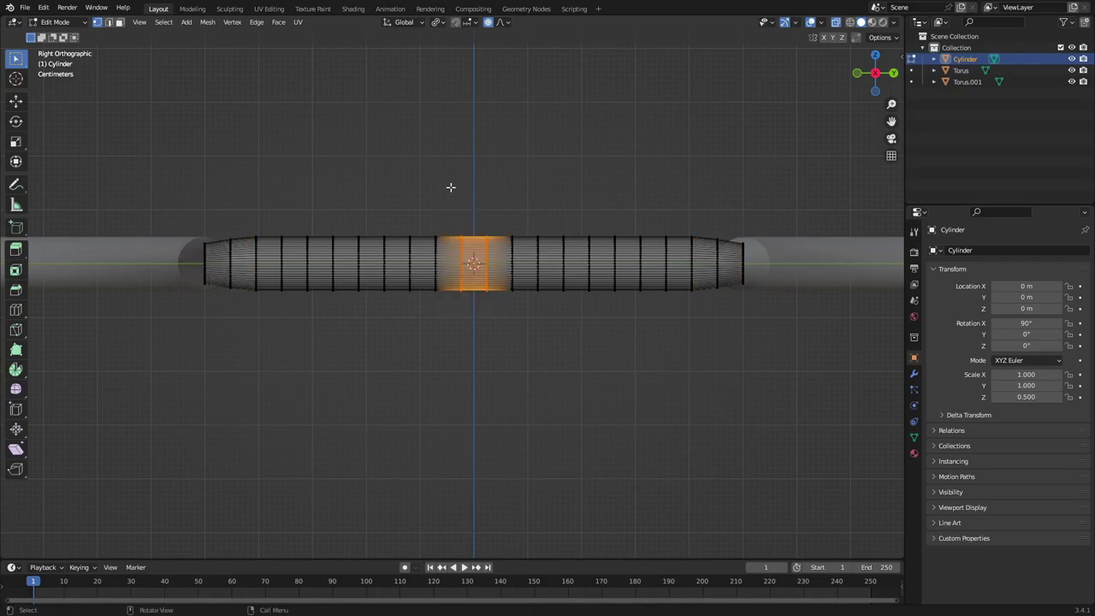
key("g")
key("z")
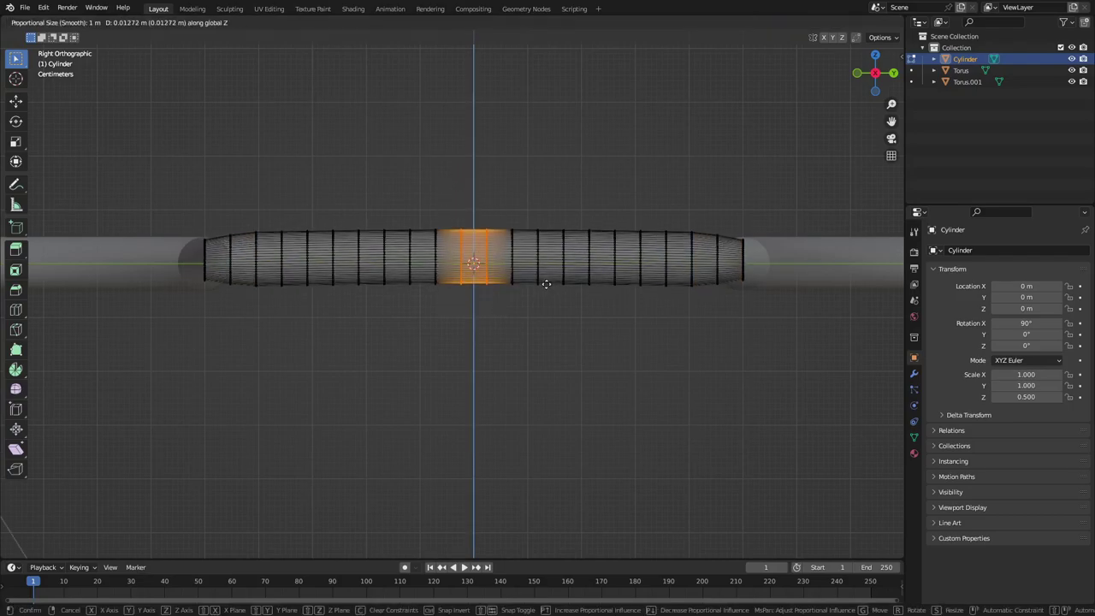
scroll(565, 192, "up", 7)
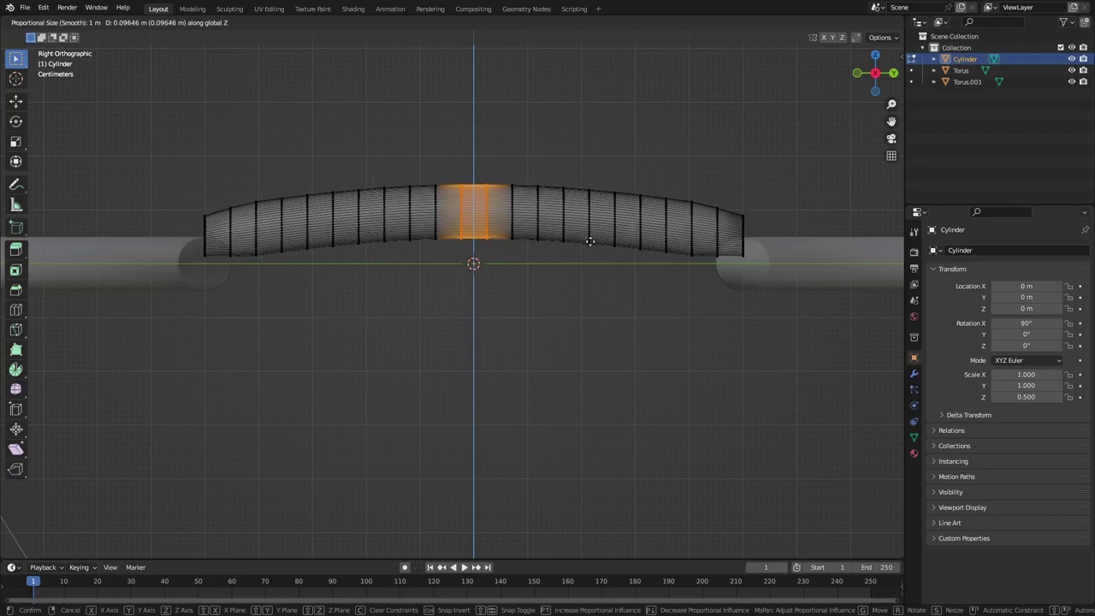
scroll(599, 243, "up", 1)
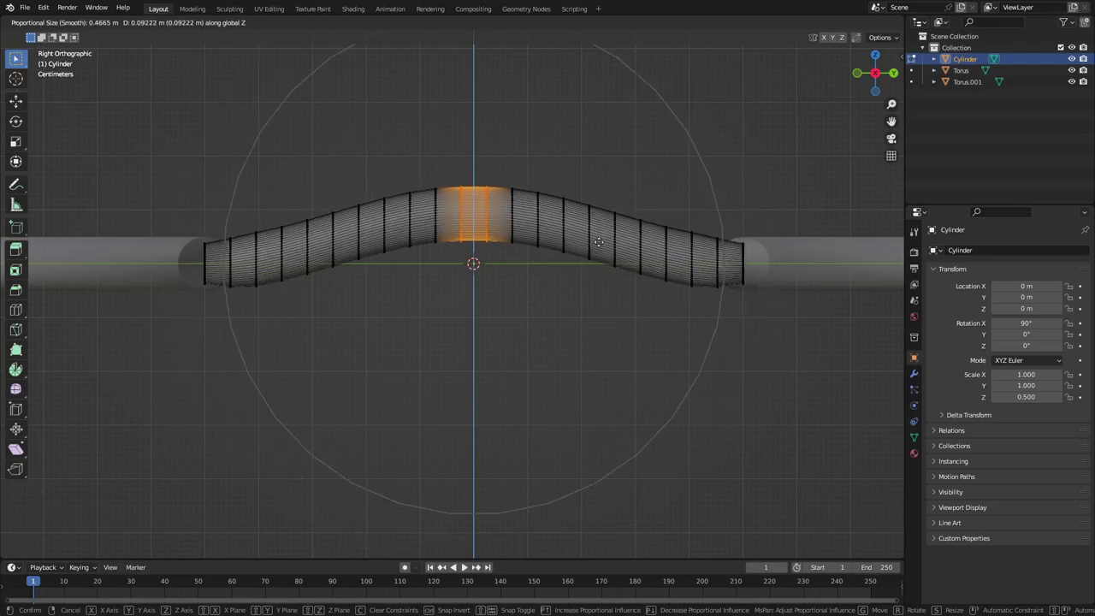
scroll(609, 244, "up", 1)
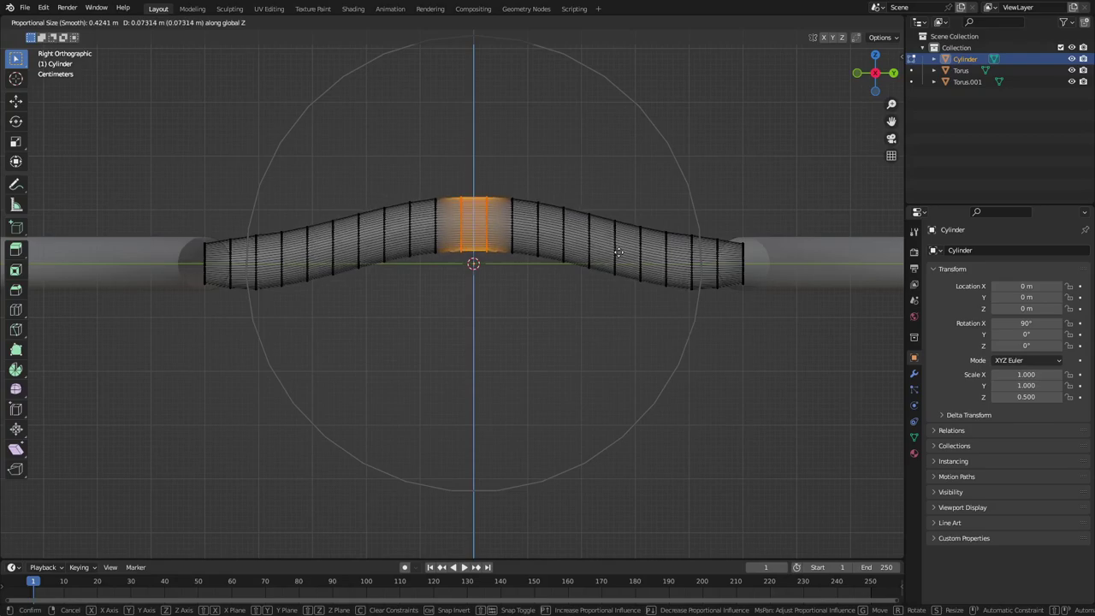
left_click(619, 252)
Step: Move the bridge's middle loops about -0.037 m along global X, keeping smooth proportional editing on
key("Tab")
middle_click_drag(623, 262, 524, 319)
left_click(592, 288)
scroll(546, 316, "up", 3)
key("Tab")
scroll(547, 321, "up", 3)
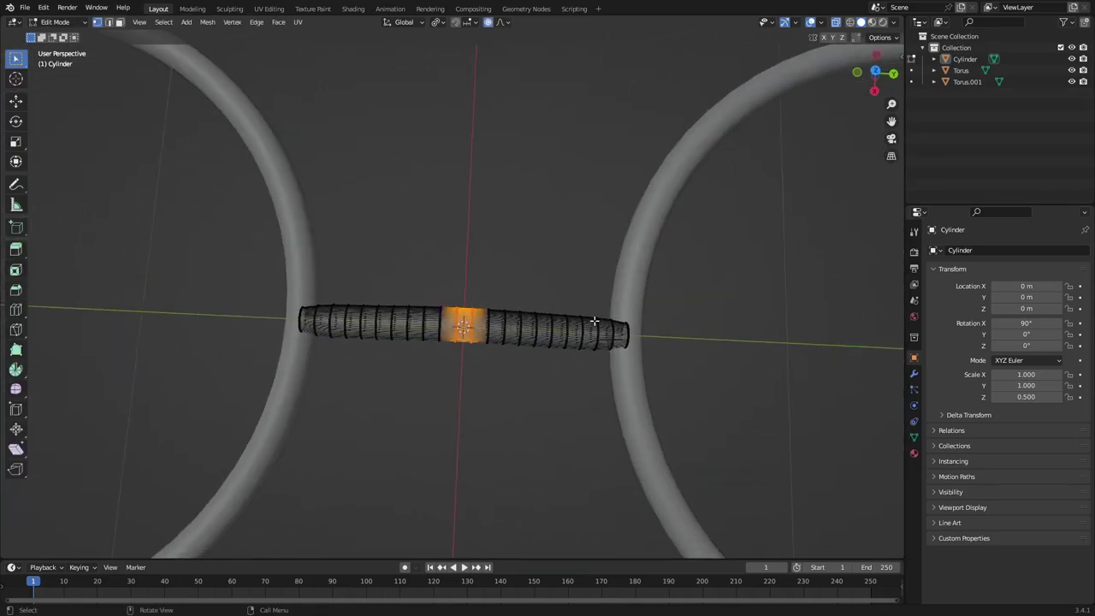
key("g")
key("y")
key("z")
key("x")
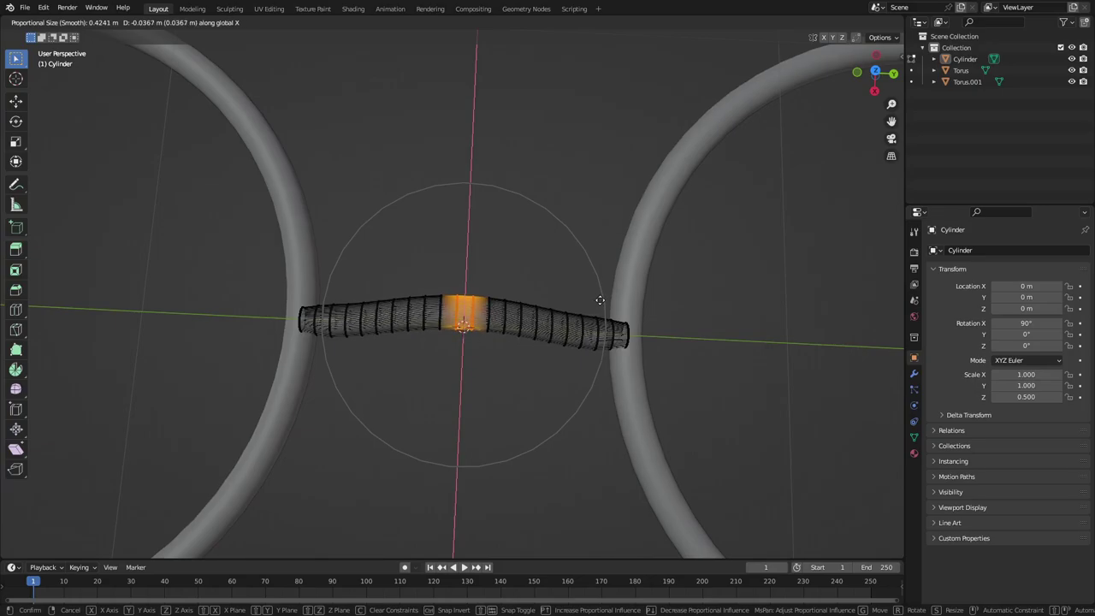
left_click(600, 303)
Step: Leave mesh editing and examine the curved bridge from the right and in perspective with overlays hidden and X-ray off
key("Tab")
middle_click_drag(601, 305, 512, 305)
key("KP_3")
scroll(505, 307, "up", 10)
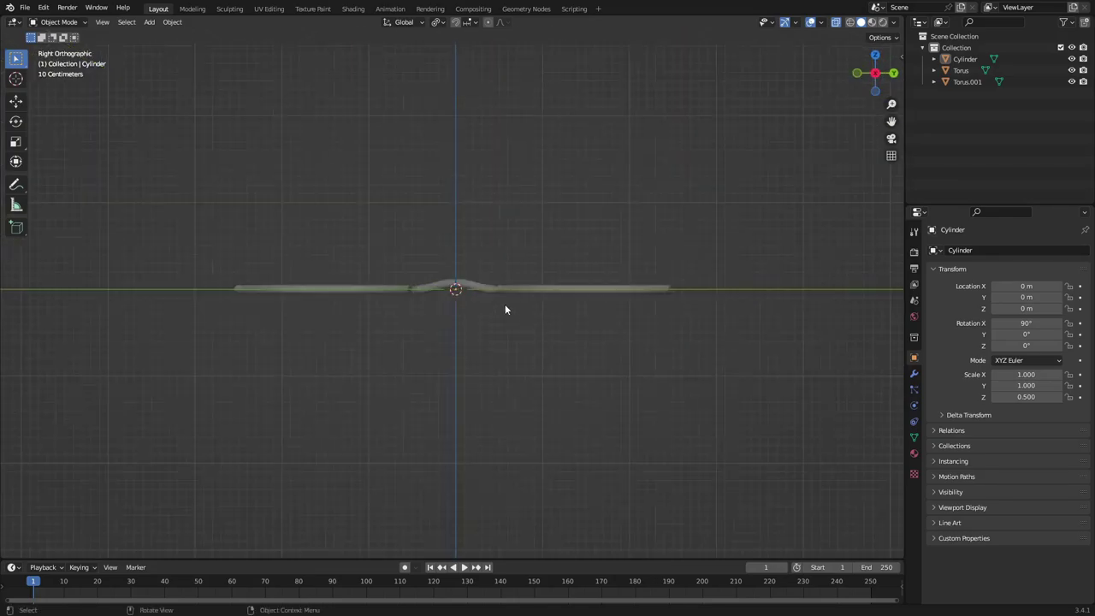
left_click(811, 22)
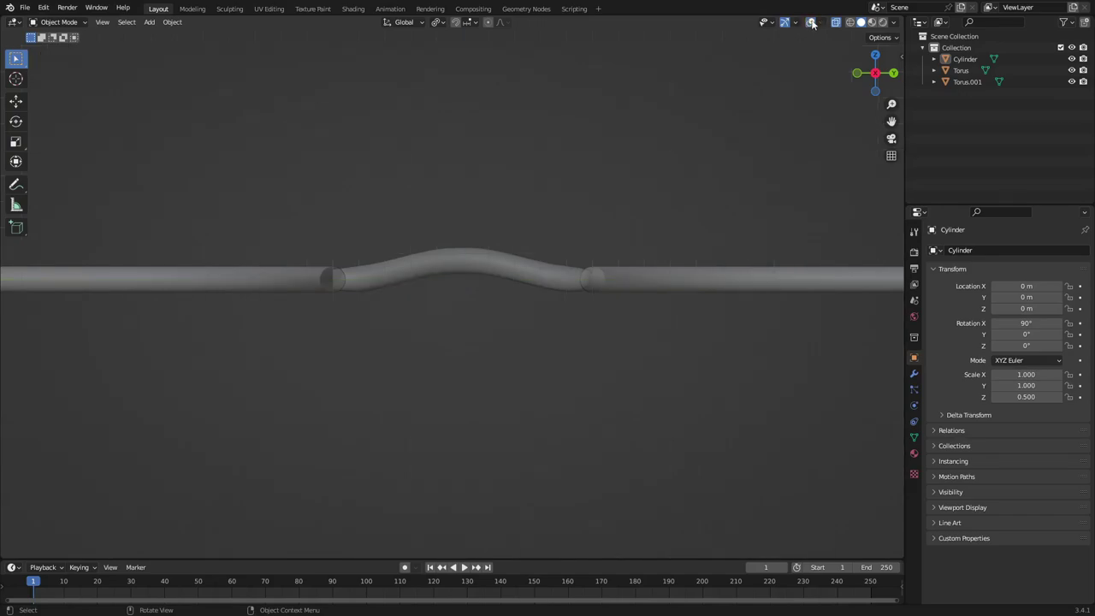
middle_click_drag(616, 218, 546, 368)
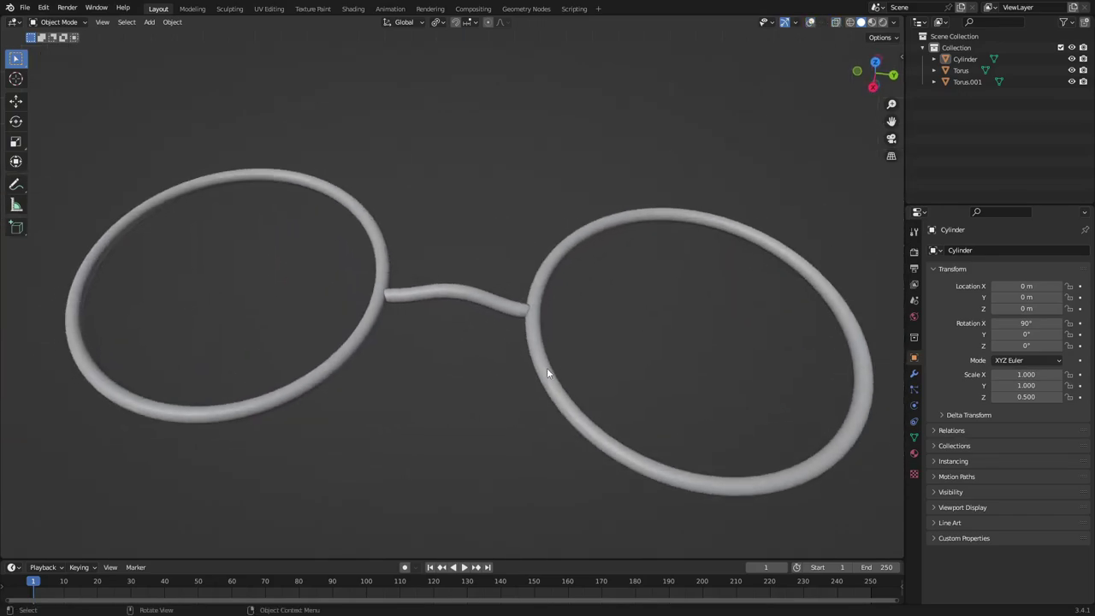
Step: Restore the overlays, select both rings and the bridge, and rotate them 90° about the global Y axis
key("a")
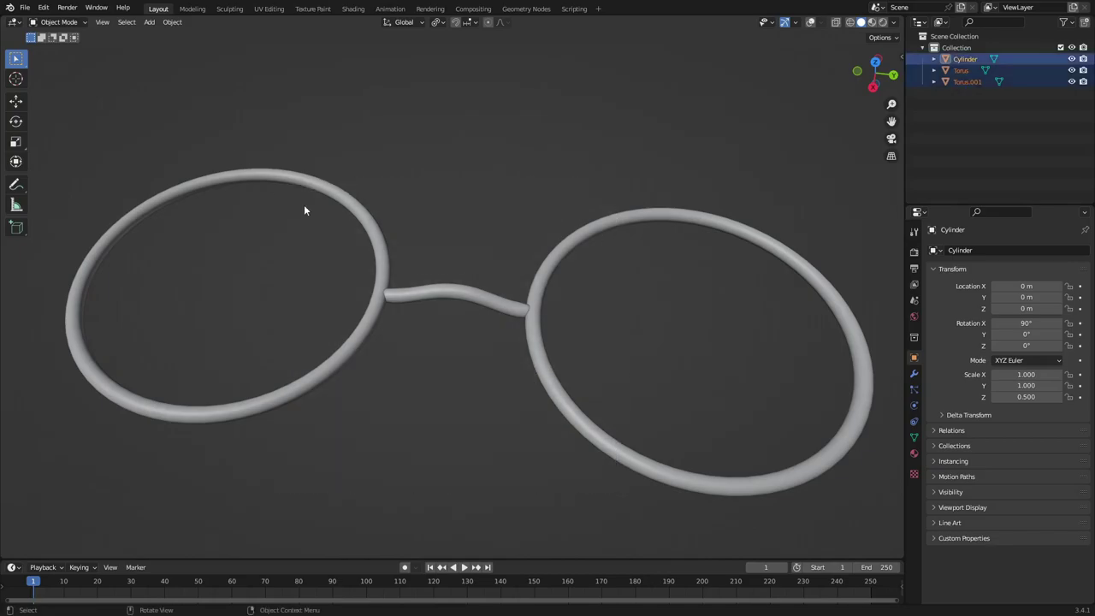
key("KP_Decimal")
left_click(810, 22)
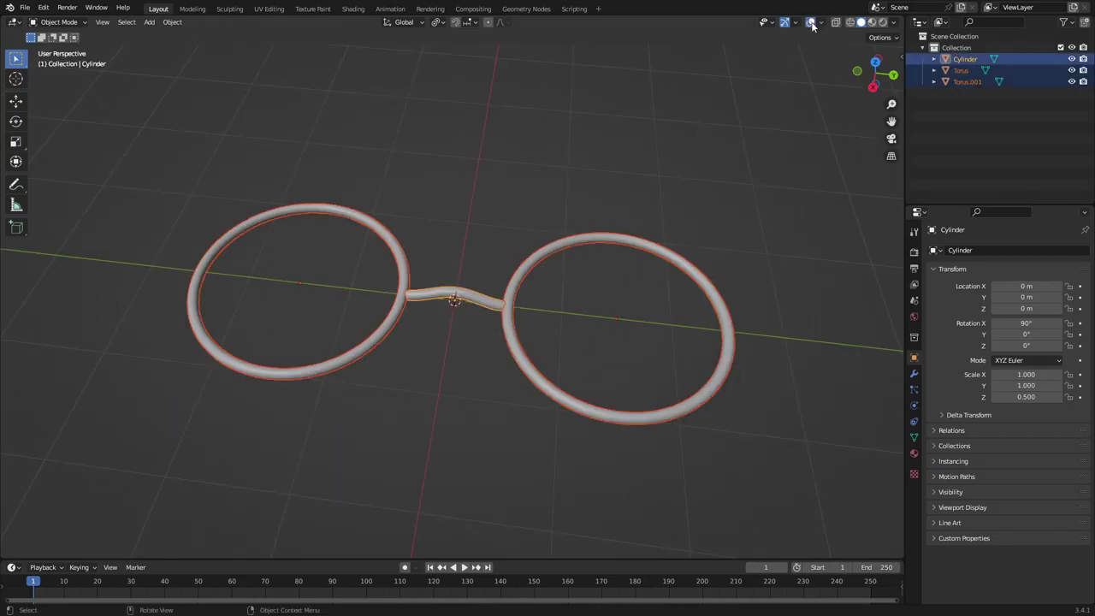
middle_click_drag(623, 303, 621, 263)
left_click_drag(650, 459, 343, 222)
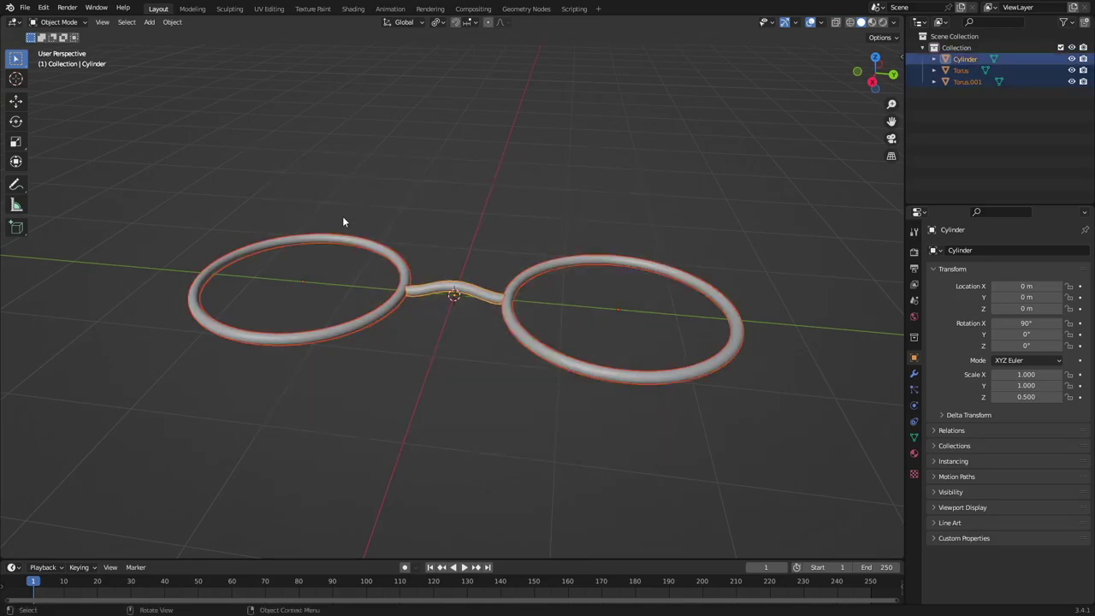
key("r")
key("y")
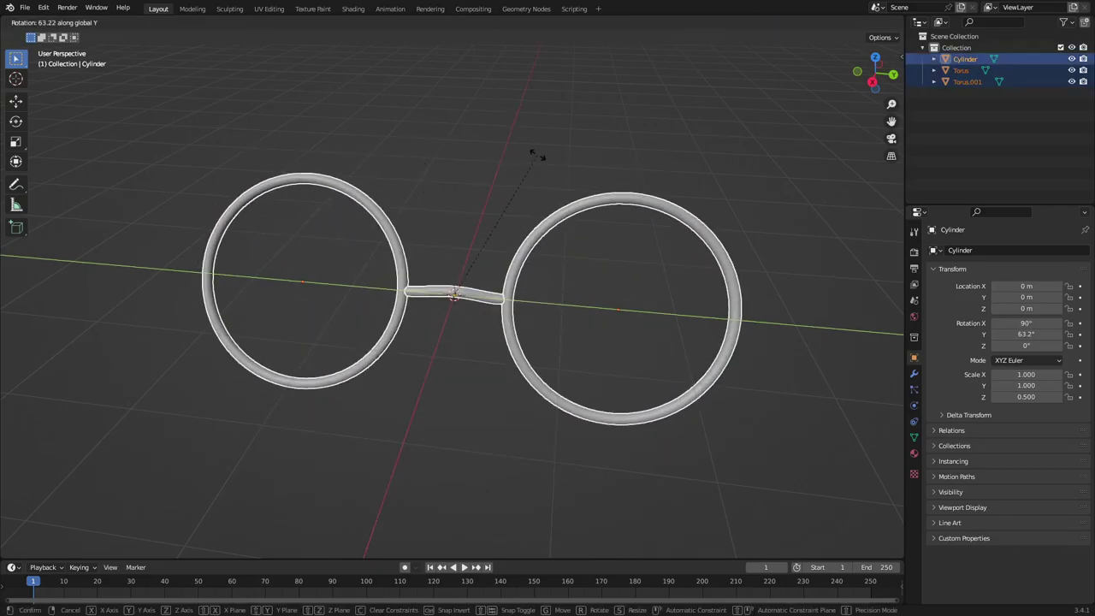
type("90")
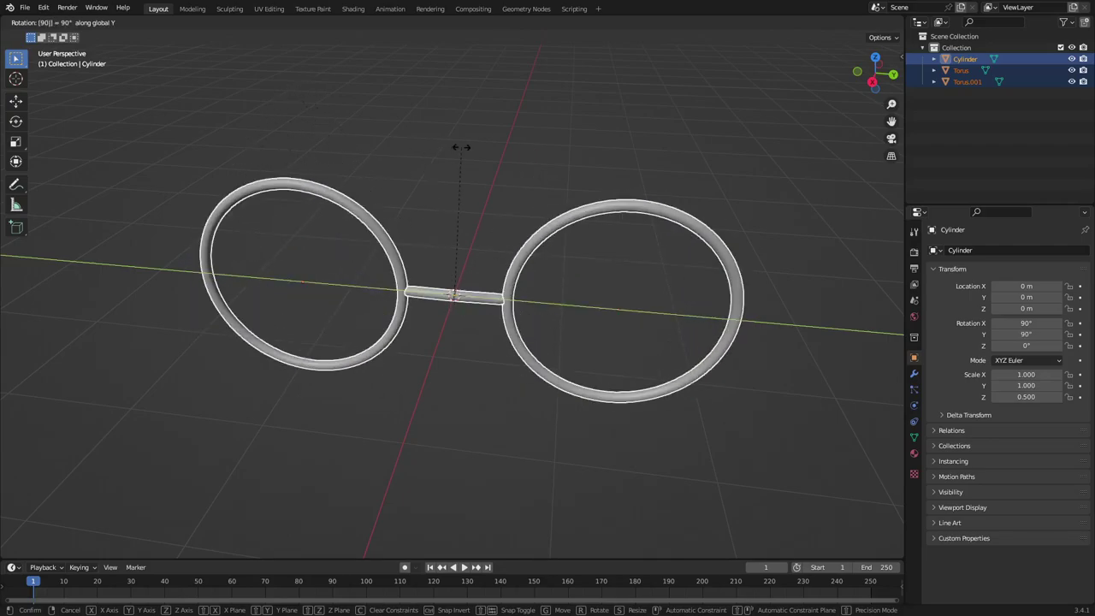
key("Return")
Step: Examine the upright frame and its bridge joints up close from several angles
middle_click_drag(461, 147, 406, 340)
scroll(406, 340, "up", 5)
scroll(405, 334, "up", 3)
left_click(481, 333)
middle_click_drag(481, 334, 517, 352)
scroll(478, 407, "down", 3)
scroll(542, 340, "down", 4)
left_click(543, 338)
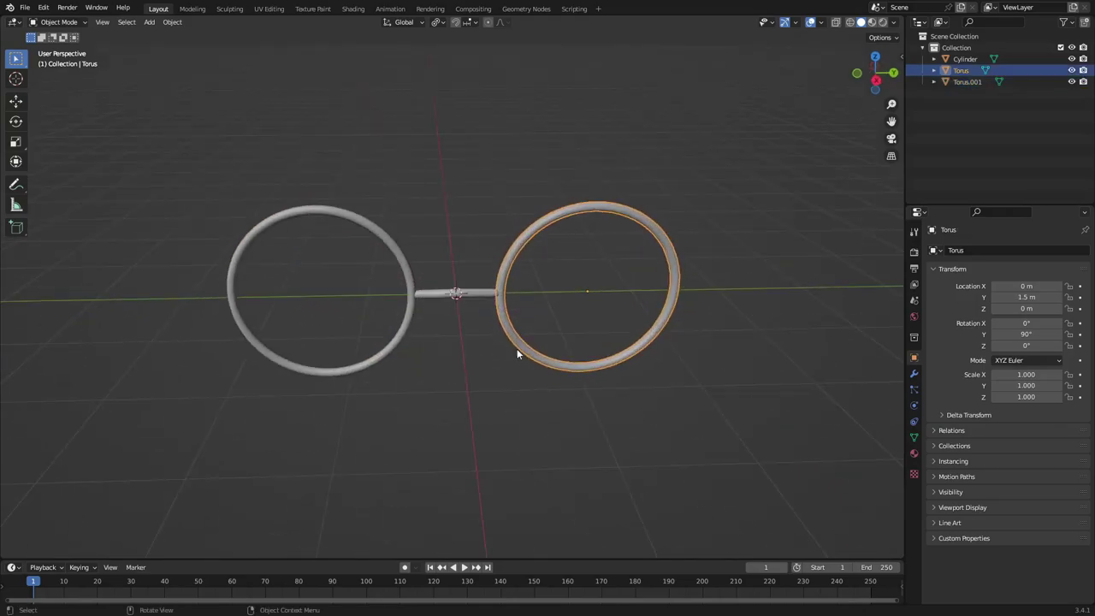
Step: Add a 64-vertex cylinder with radius 0.05 m and depth 2 m, and rotate it 90° about the global Y axis
key("shift+a")
mouse_move(471, 276)
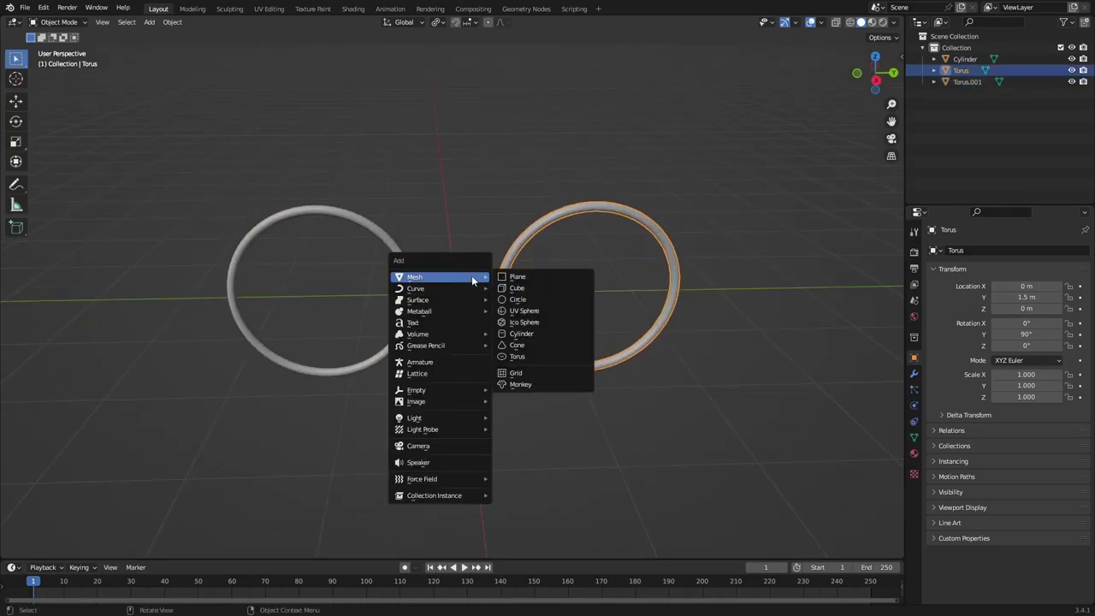
left_click(566, 335)
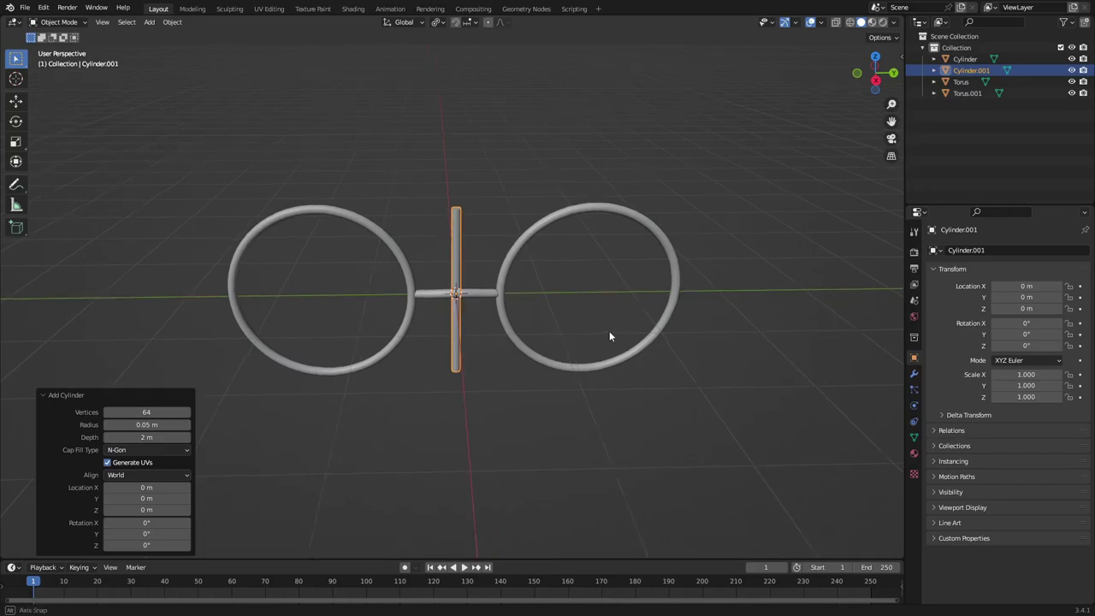
middle_click_drag(609, 336, 418, 280)
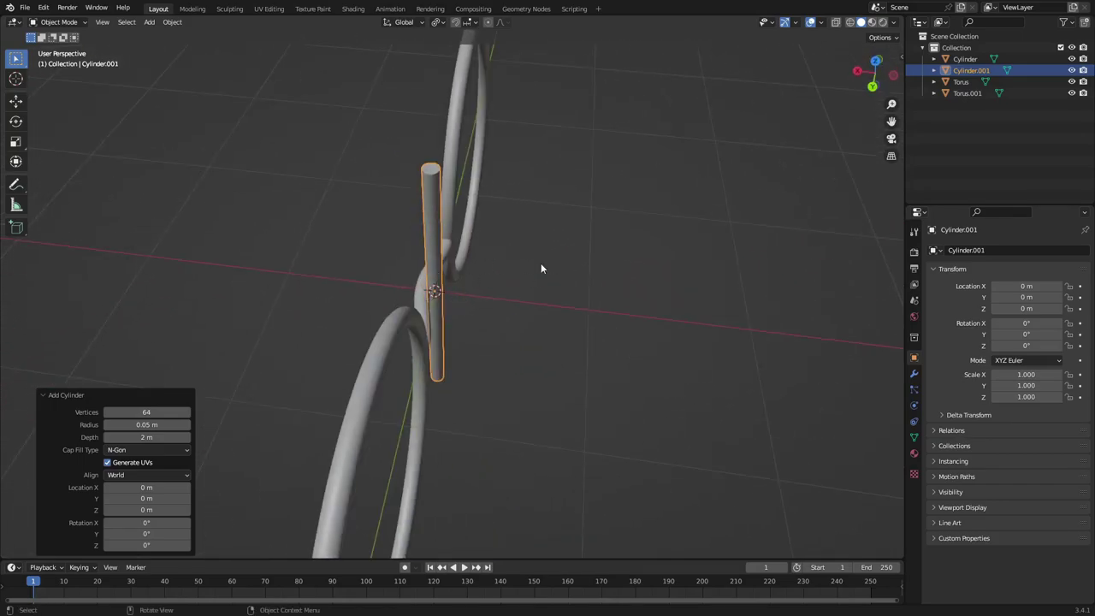
middle_click_drag(533, 303, 596, 310)
key("r")
key("y")
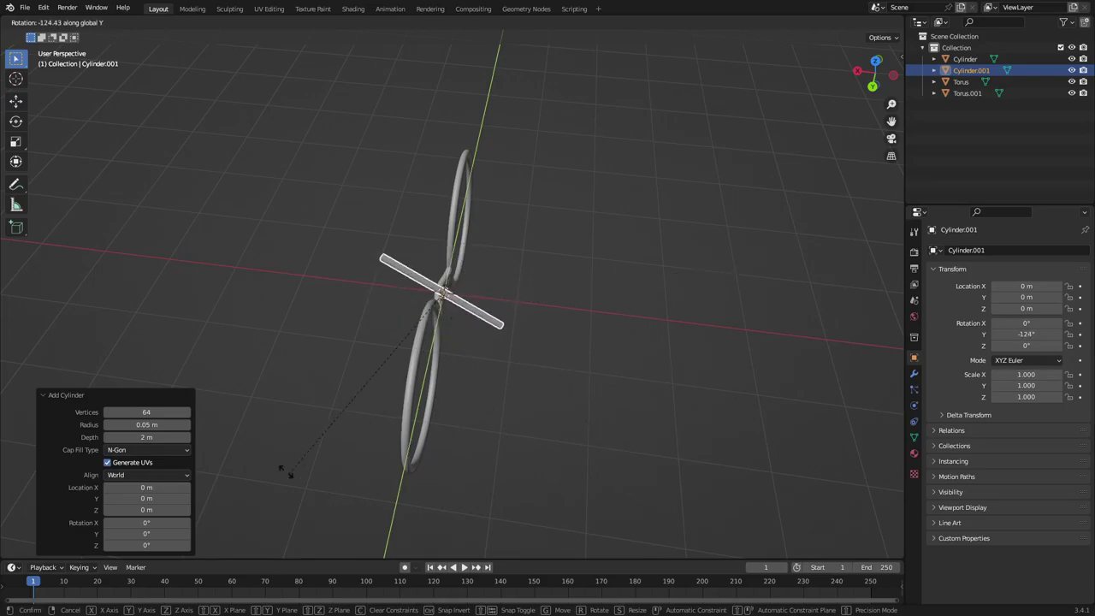
type("90")
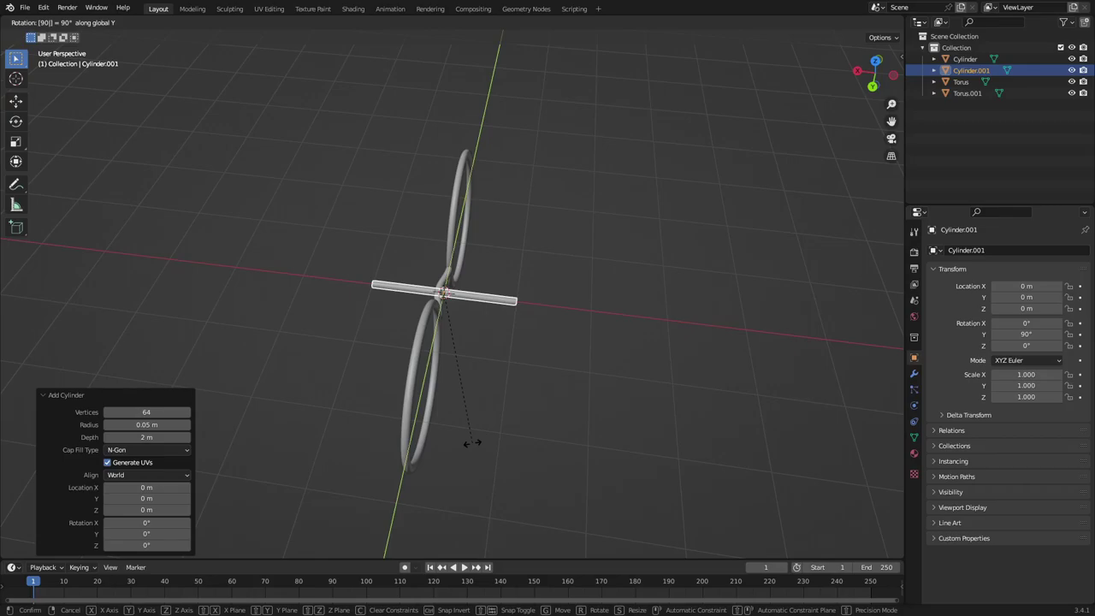
key("Return")
Step: Scale the new cylinder along global X by about 1.964 to lengthen it into a temple arm
middle_click_drag(581, 411, 516, 340)
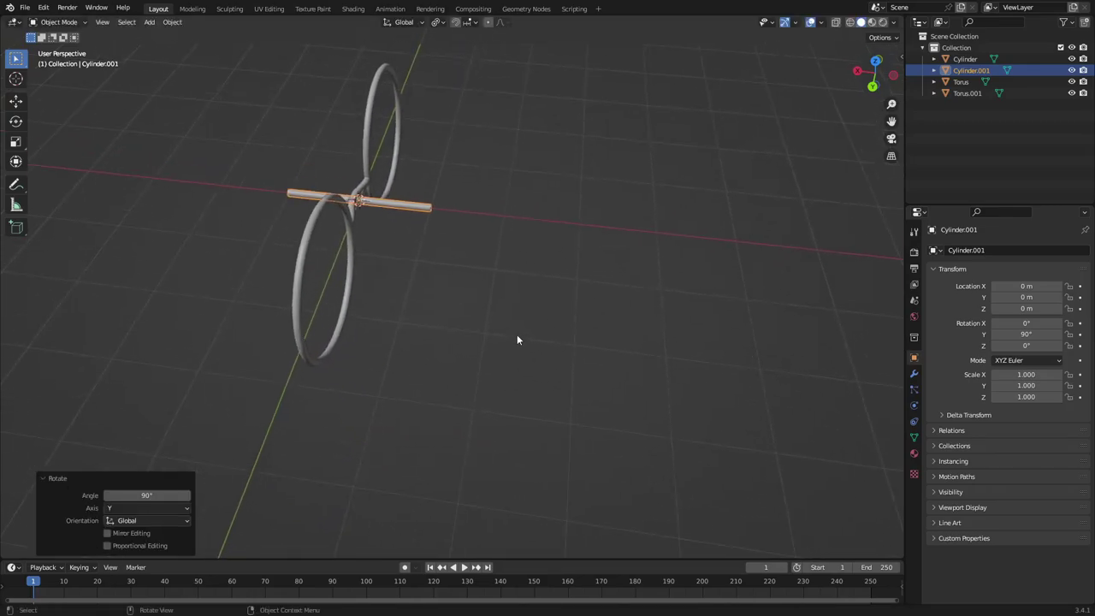
key("s")
key("y")
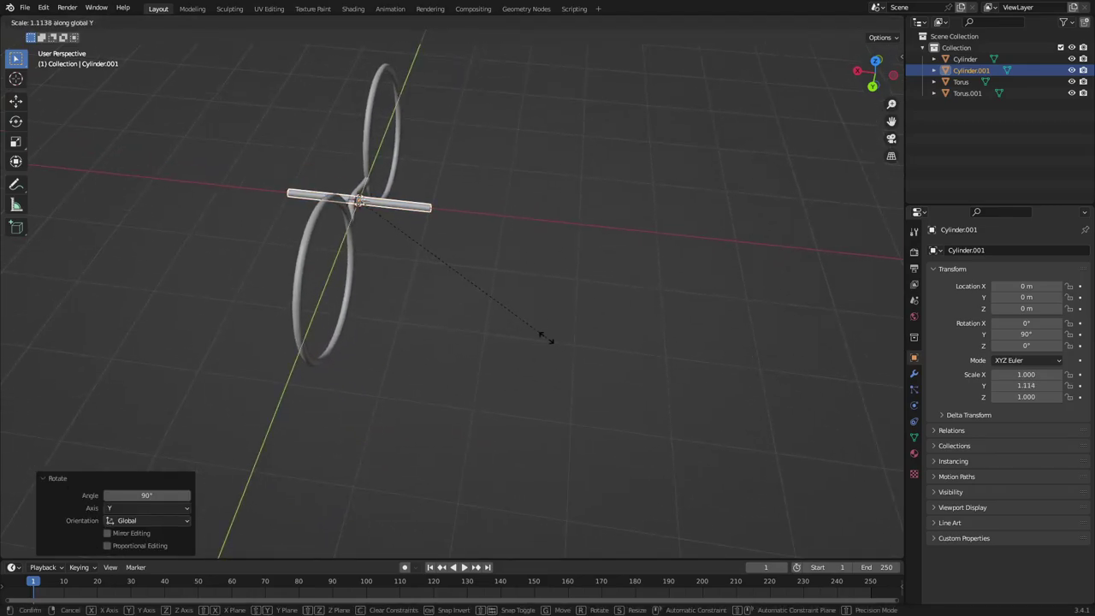
key("x")
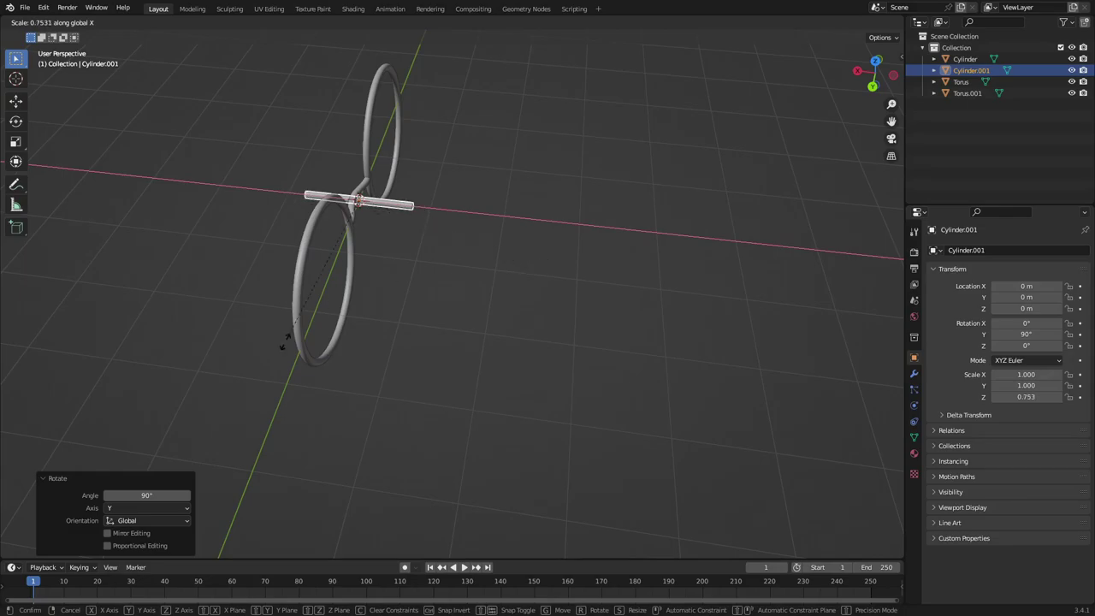
left_click(753, 350)
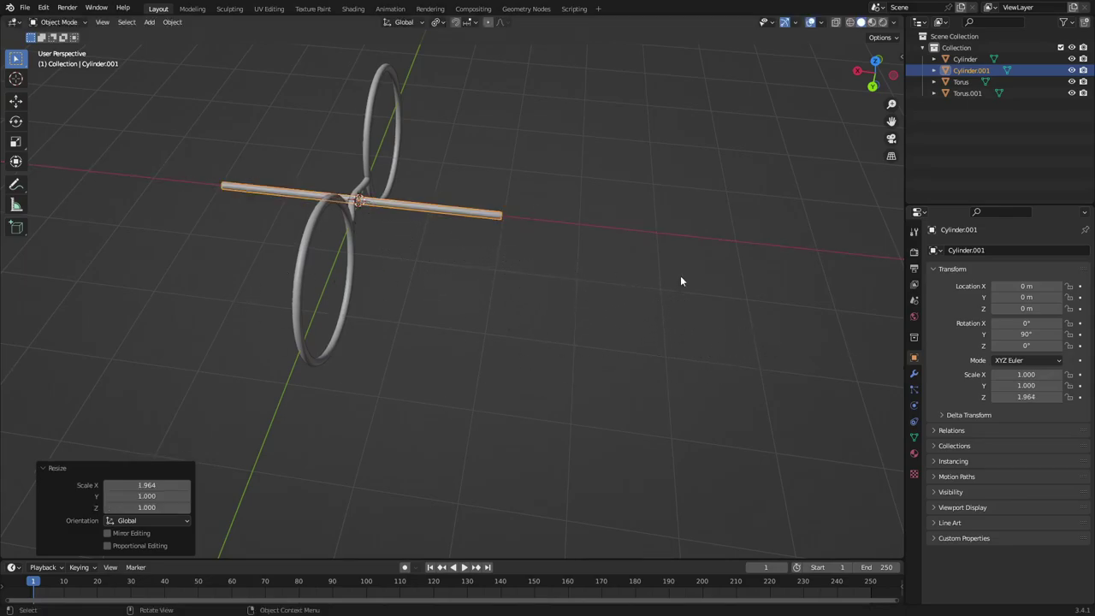
Step: Move the temple-arm cylinder 2.5 m along global Y to the outer edge of the ring
middle_click_drag(571, 278, 551, 307)
key("g")
right_click(490, 299)
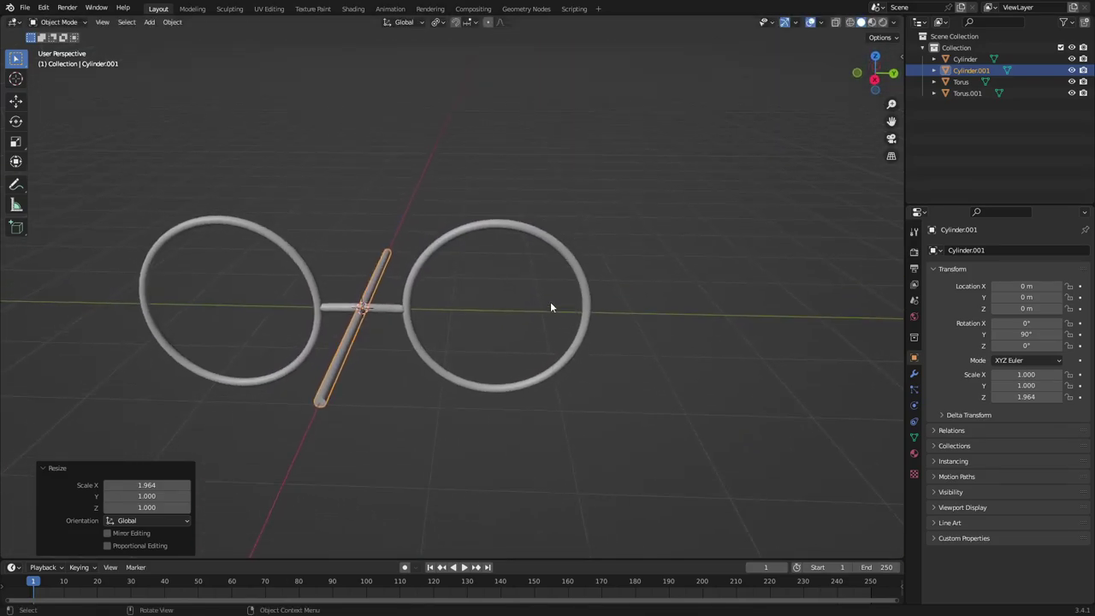
key("g")
type("y")
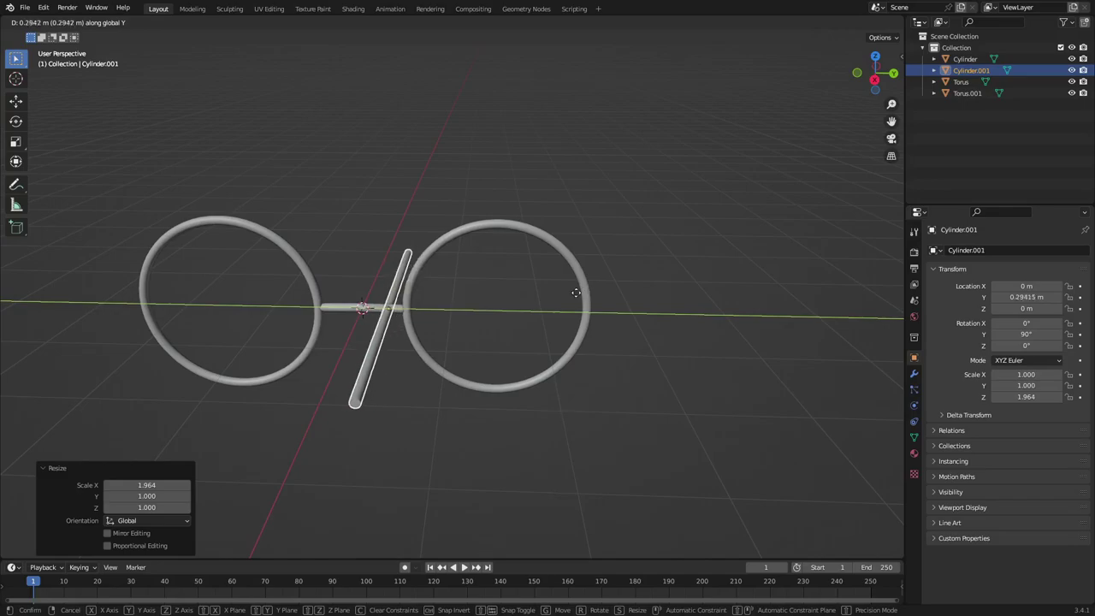
type("2")
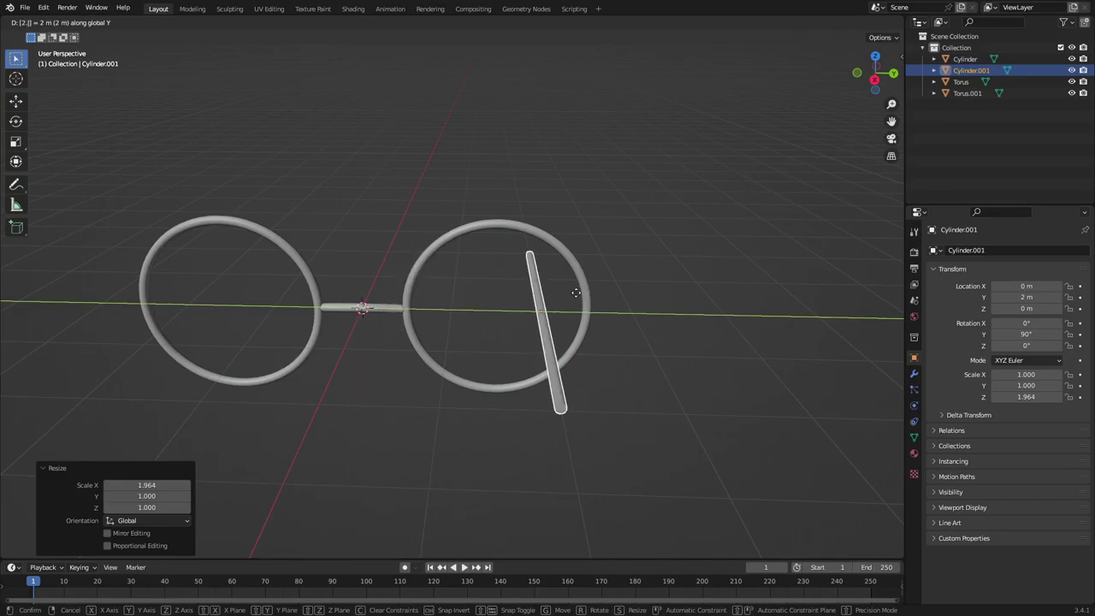
type(".5")
key("Return")
Step: Move the temple-arm cylinder about -2.014 m along global X so that its front end meets the ring
middle_click_drag(599, 294, 341, 363)
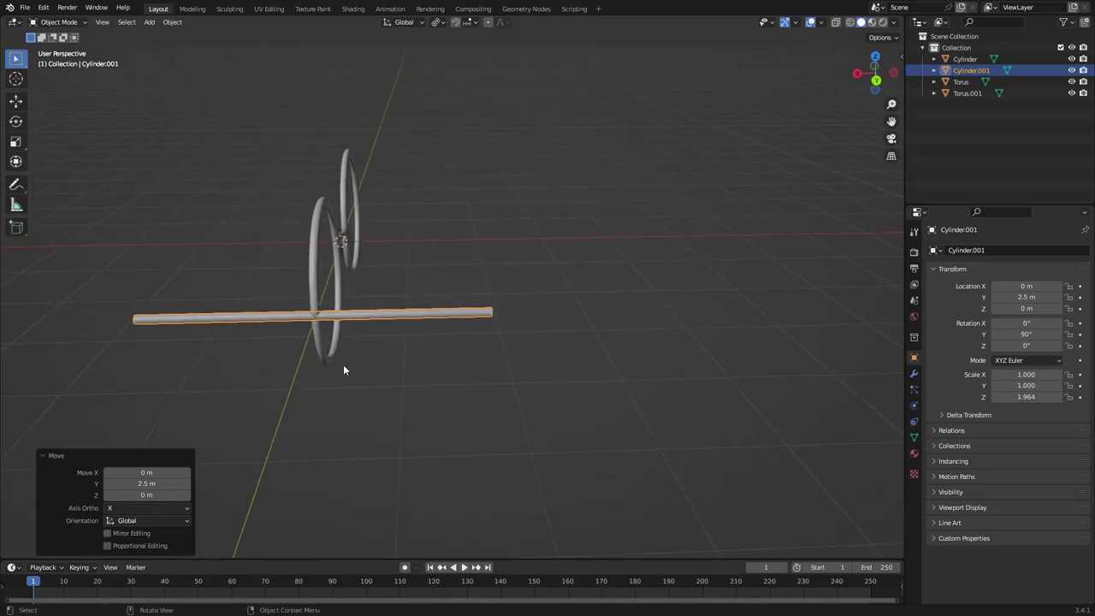
key("g")
key("x")
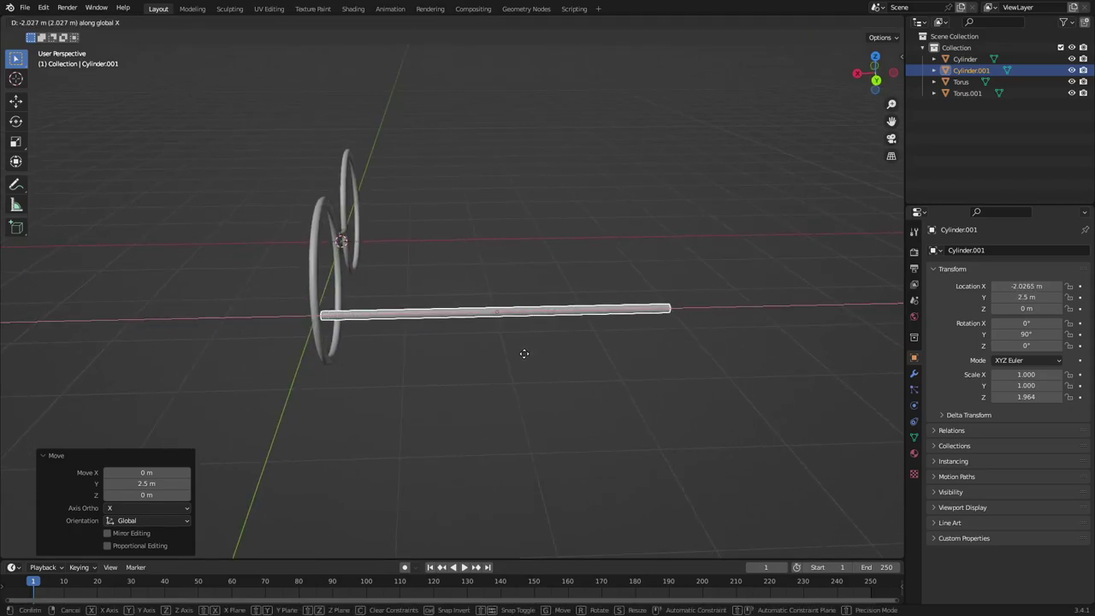
key("Return")
Step: Lengthen the temple-arm cylinder by scaling it about 1.344 along global X
middle_click_drag(524, 354, 597, 318)
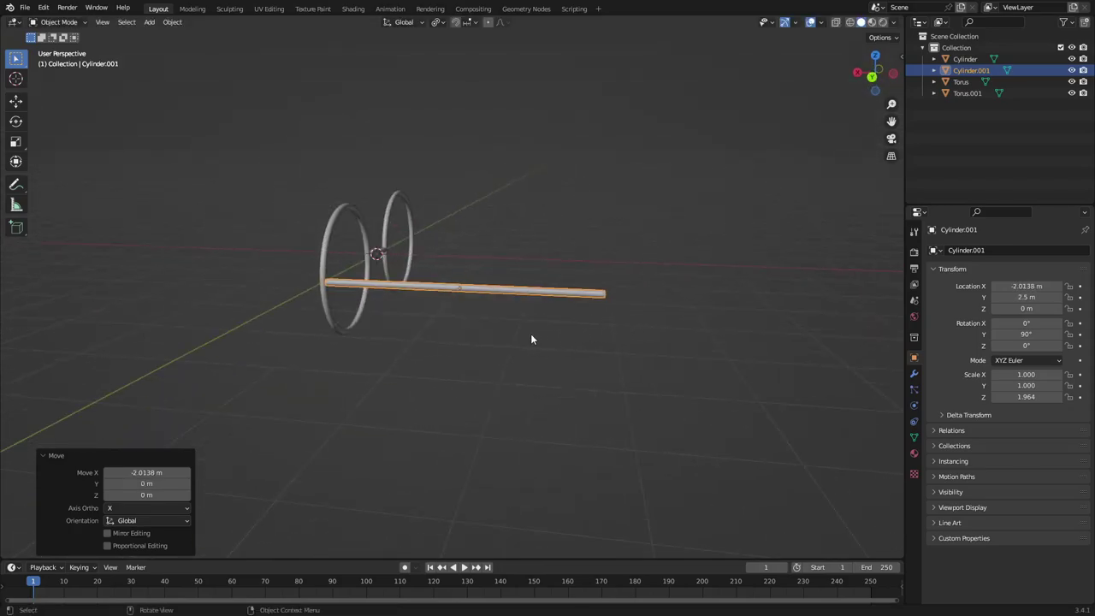
key("s")
key("x")
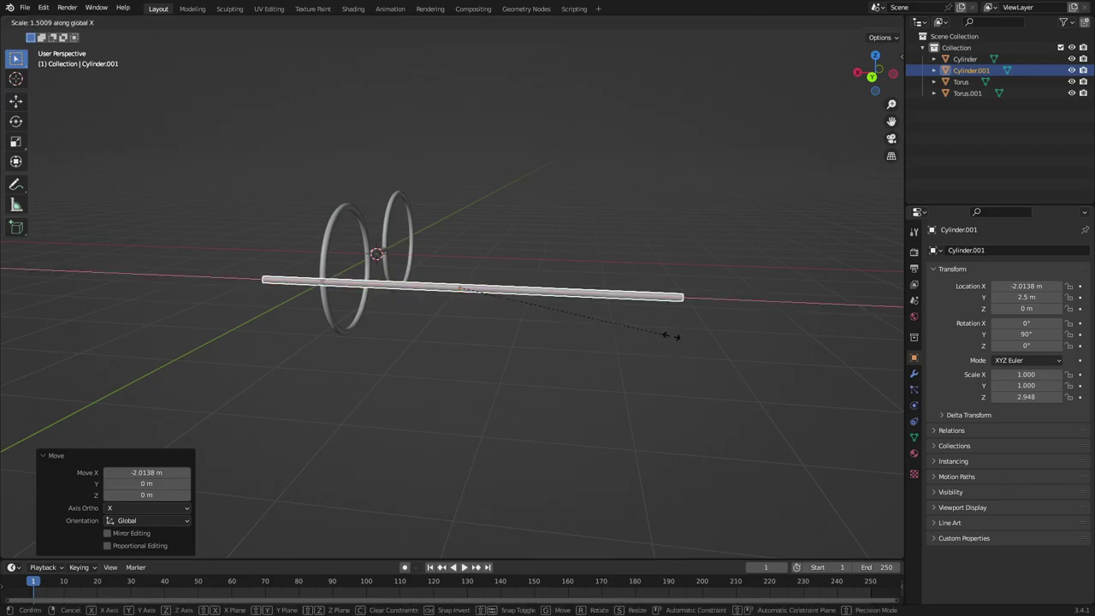
key("Escape")
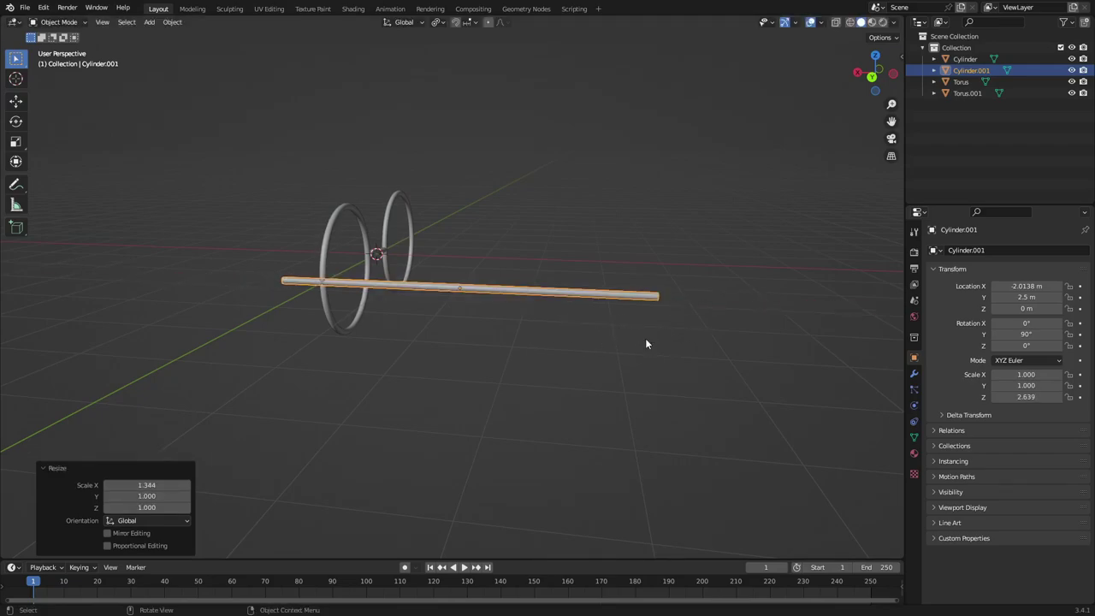
Step: Move the lengthened temple arm about -0.659 m along global X to realign its front end with the ring, and inspect the joint
key("g")
key("x")
key("Return")
middle_click_drag(601, 374, 544, 313)
scroll(569, 316, "up", 4)
scroll(521, 312, "up", 4)
scroll(521, 316, "down", 5)
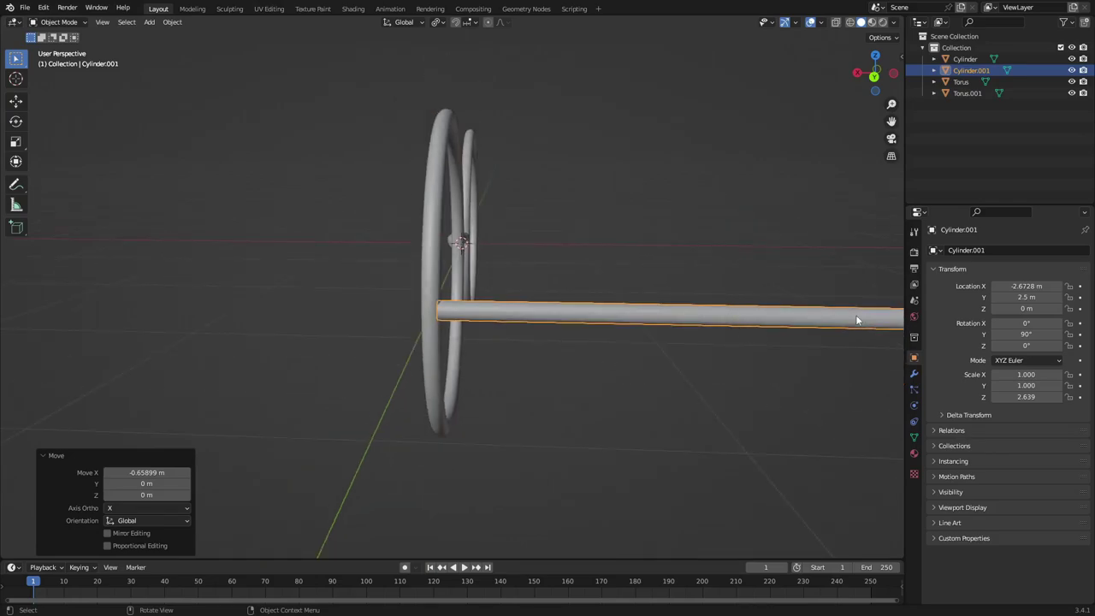
Step: Shorten the temple-arm cylinder by scaling it 0.8 along global X
middle_click_drag(808, 313, 525, 272)
middle_click_drag(561, 313, 662, 300)
middle_click_drag(399, 265, 543, 276)
scroll(543, 276, "down", 3)
key("s")
key("x")
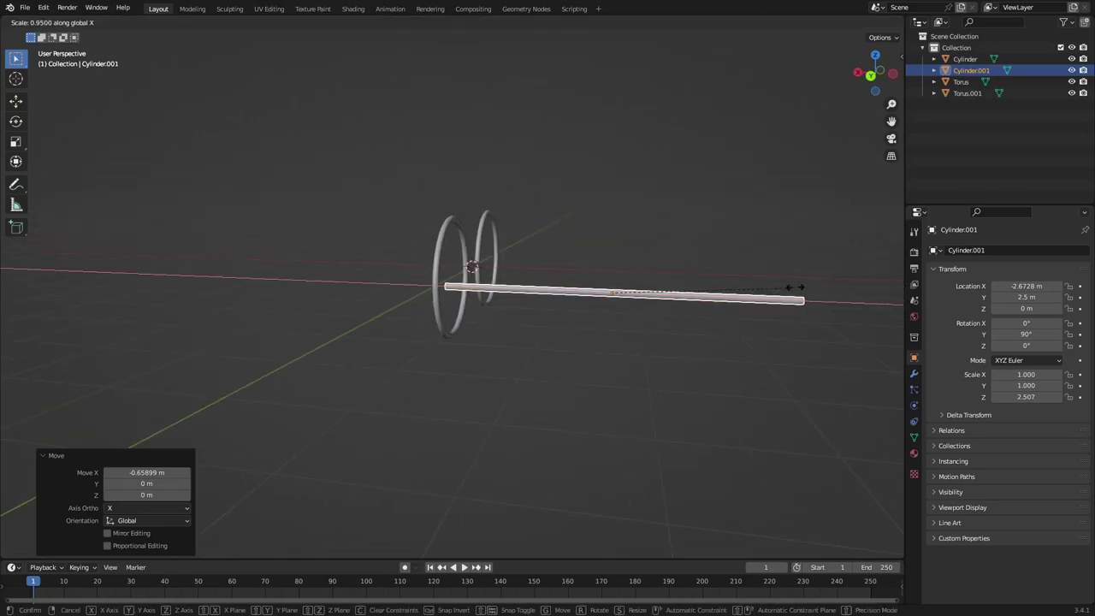
left_click(761, 287)
Step: Move the shortened temple arm about 0.322 m along global X and inspect its front end beside the ring
key("g")
key("x")
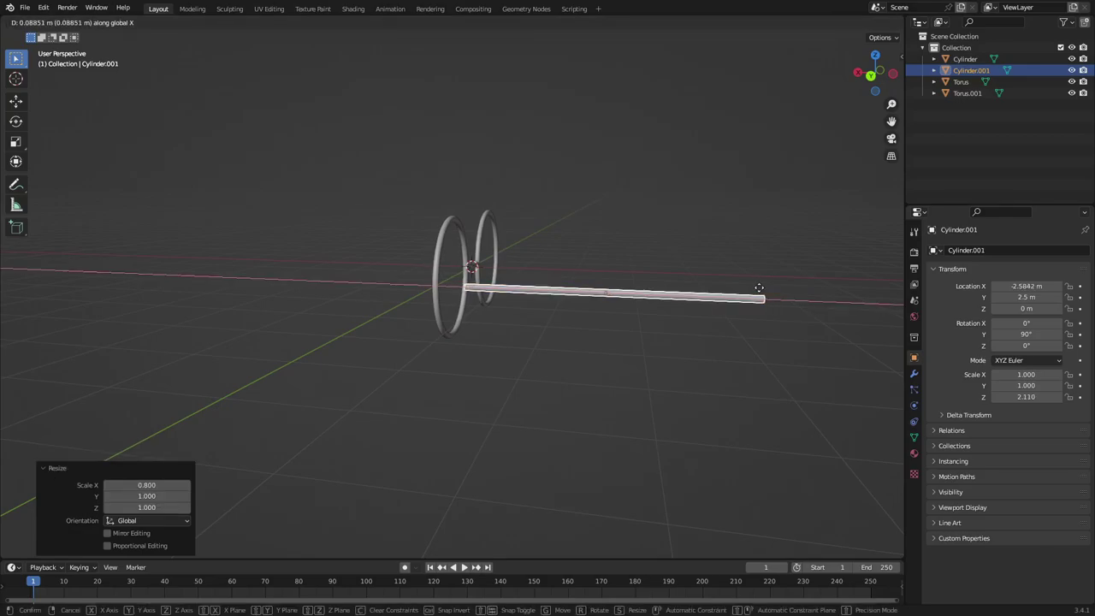
left_click(743, 290)
scroll(452, 276, "up", 5)
middle_click_drag(452, 276, 458, 313)
scroll(488, 315, "up", 2)
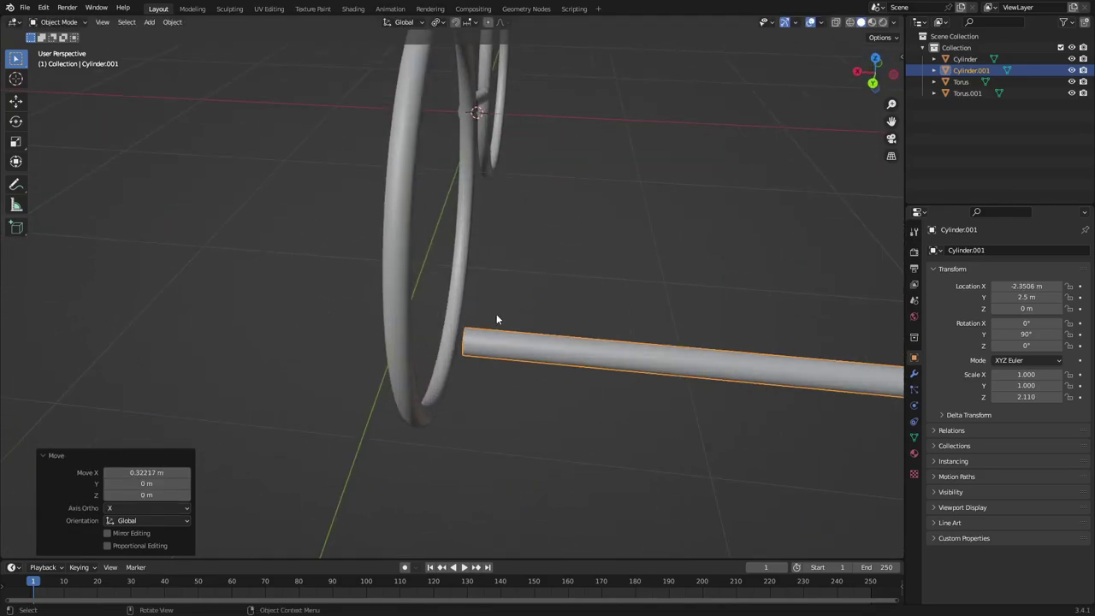
Step: Lengthen the temple arm slightly along global X to a Z scale of about 2.209
scroll(738, 315, "down", 5)
middle_click_drag(740, 320, 643, 283)
key("s")
key("x")
left_click(651, 277)
key("Tab")
key("Tab")
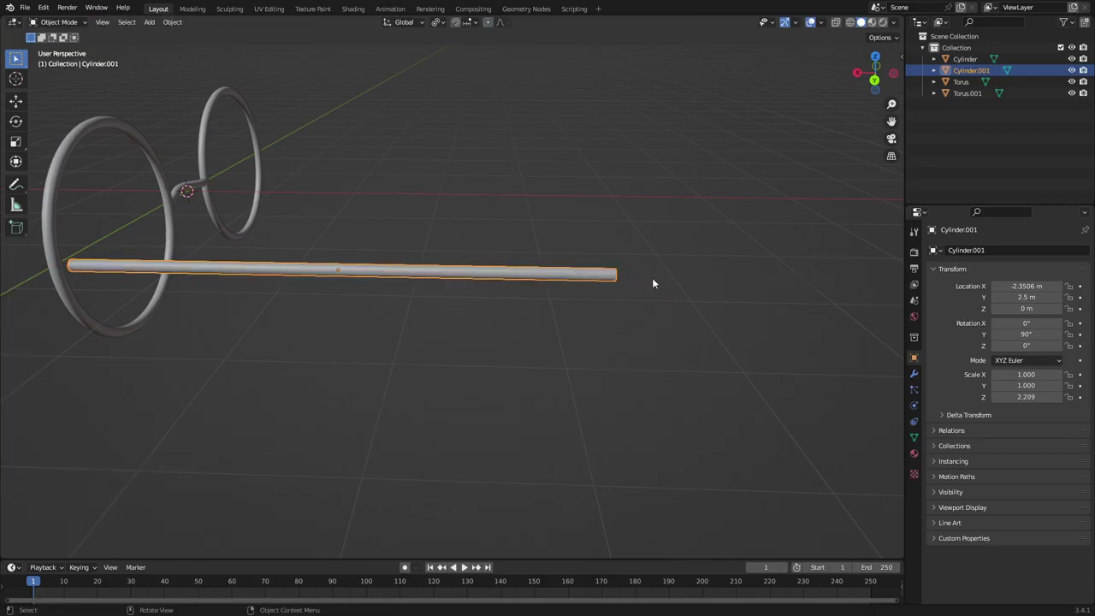
Step: Shift the temple arm along global X to an X location of about -2.425 m
key("g")
key("x")
left_click(655, 278)
Step: Add 40 evenly spaced loop cuts along the temple arm's length, discarding any extra cut
key("Tab")
middle_click_drag(404, 299, 437, 303)
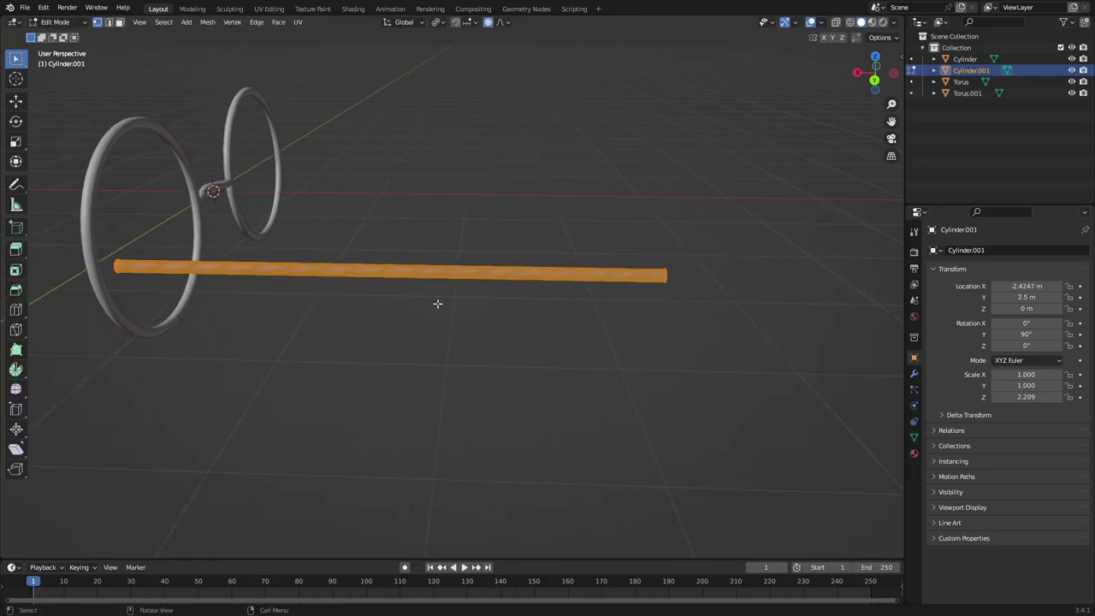
left_click(14, 311)
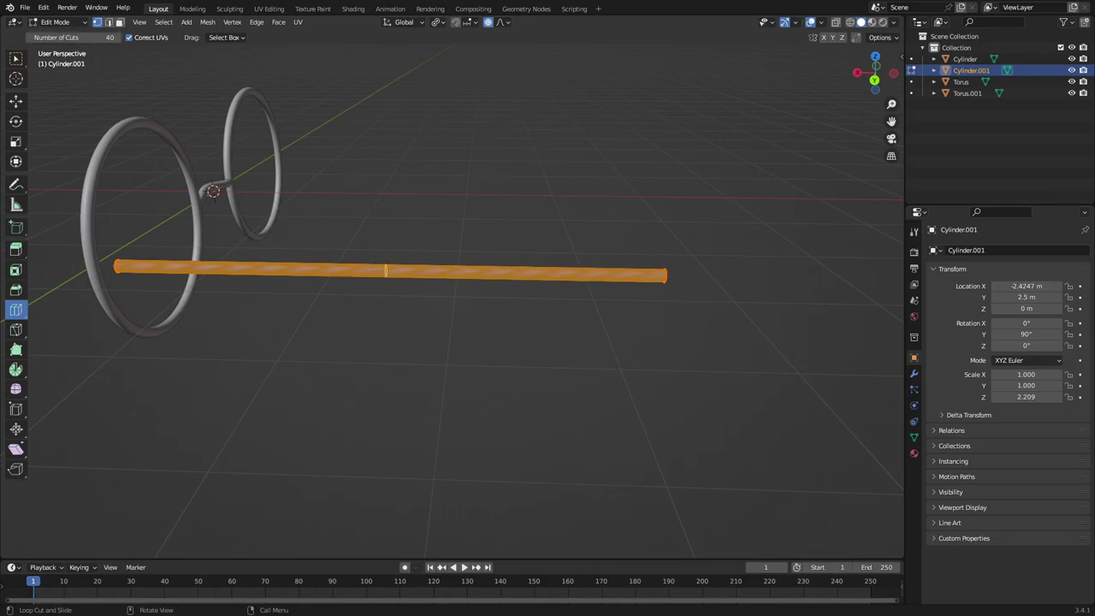
left_click(385, 270)
middle_click_drag(558, 346, 460, 312)
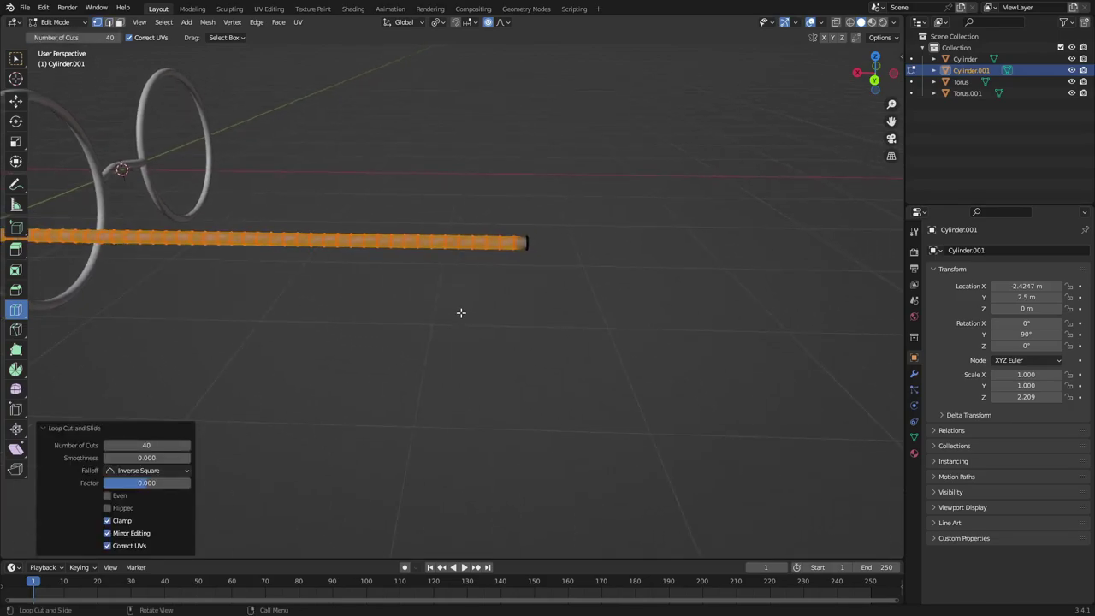
left_click(508, 240)
key("ctrl+z")
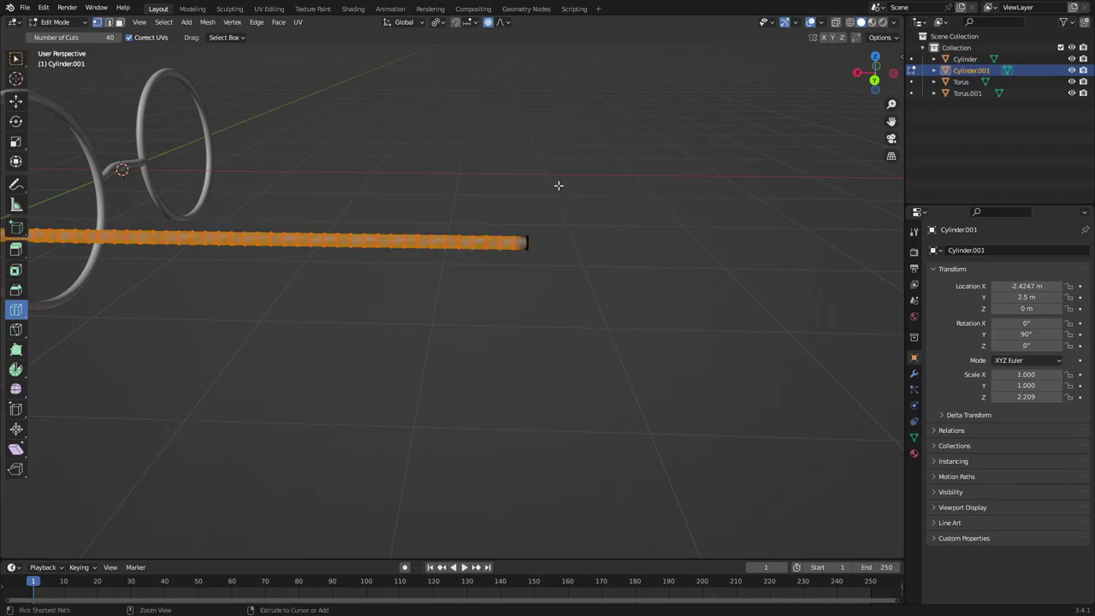
Step: Turn on X-ray and box-select the vertices at the rear tip of the temple arm
left_click(16, 59)
left_click(367, 146)
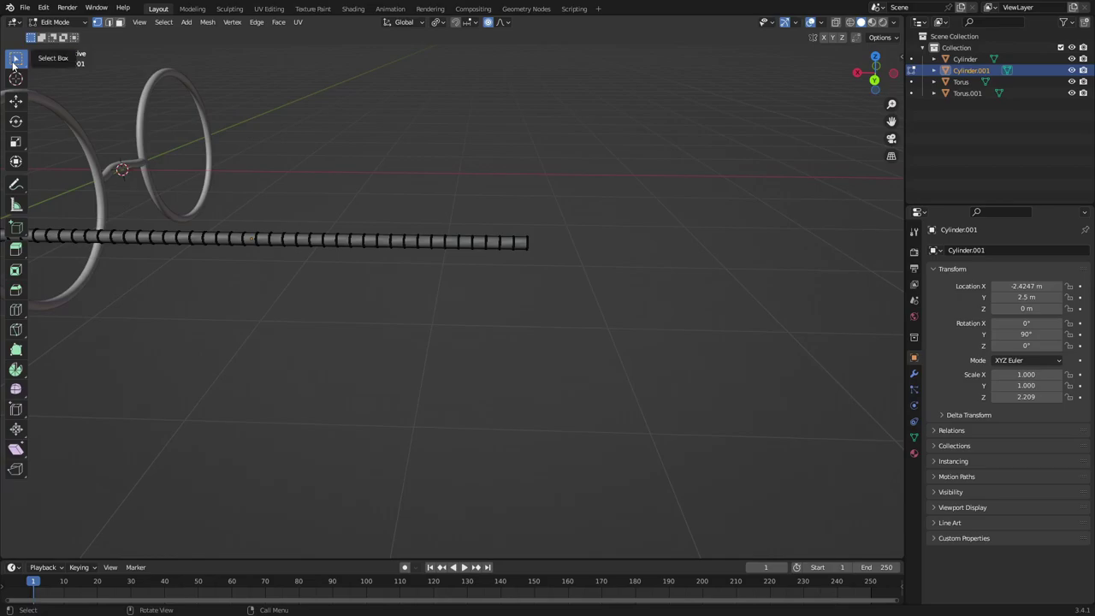
left_click_drag(594, 286, 523, 190)
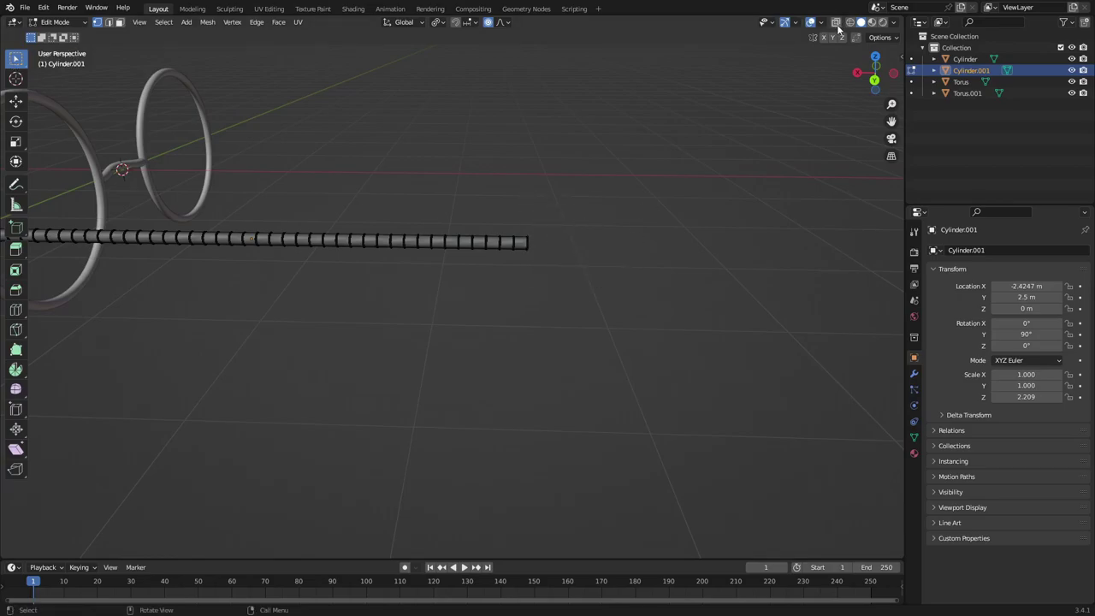
left_click(836, 22)
left_click_drag(610, 269, 523, 196)
scroll(608, 218, "up", 4)
middle_click_drag(608, 217, 640, 214)
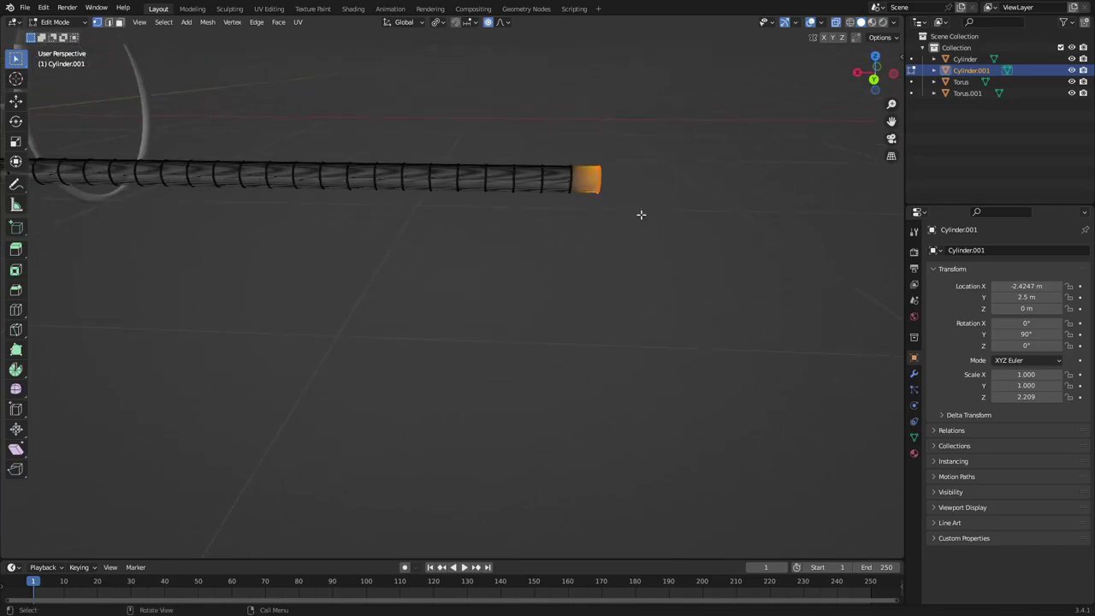
Step: Try to bend the rear tip down along global Z in front view with the Smooth proportional falloff
key("KP_1")
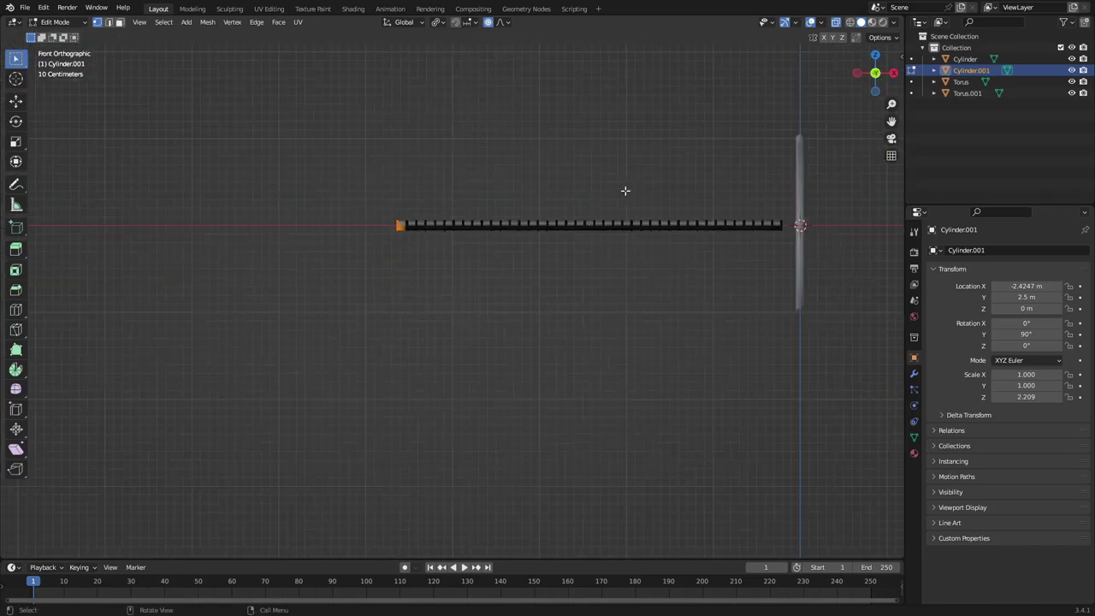
scroll(640, 186, "up", 3)
scroll(492, 208, "up", 2)
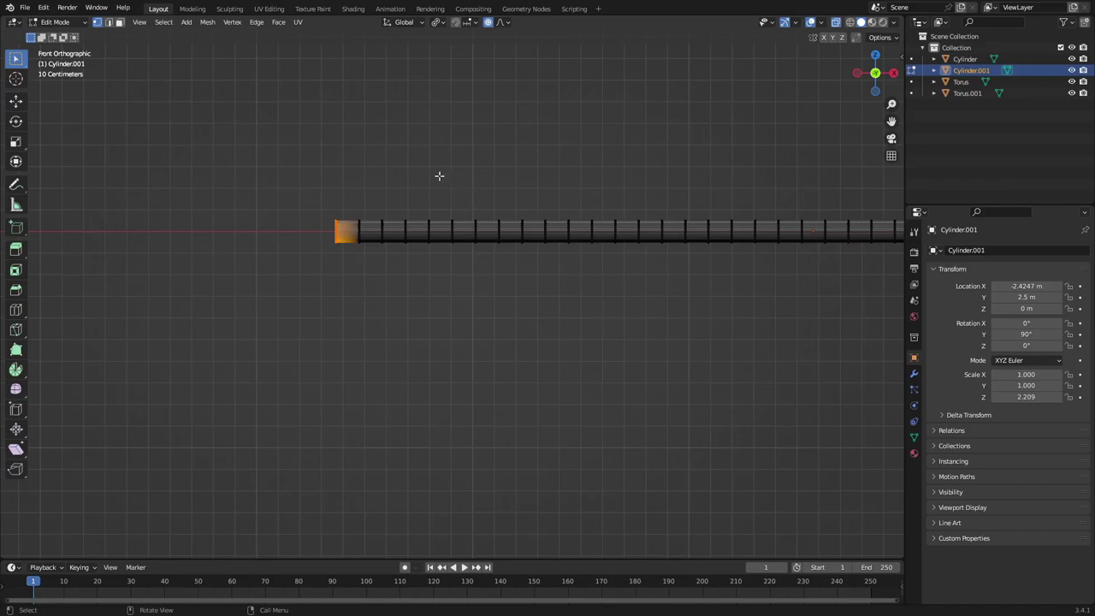
scroll(486, 215, "down", 6)
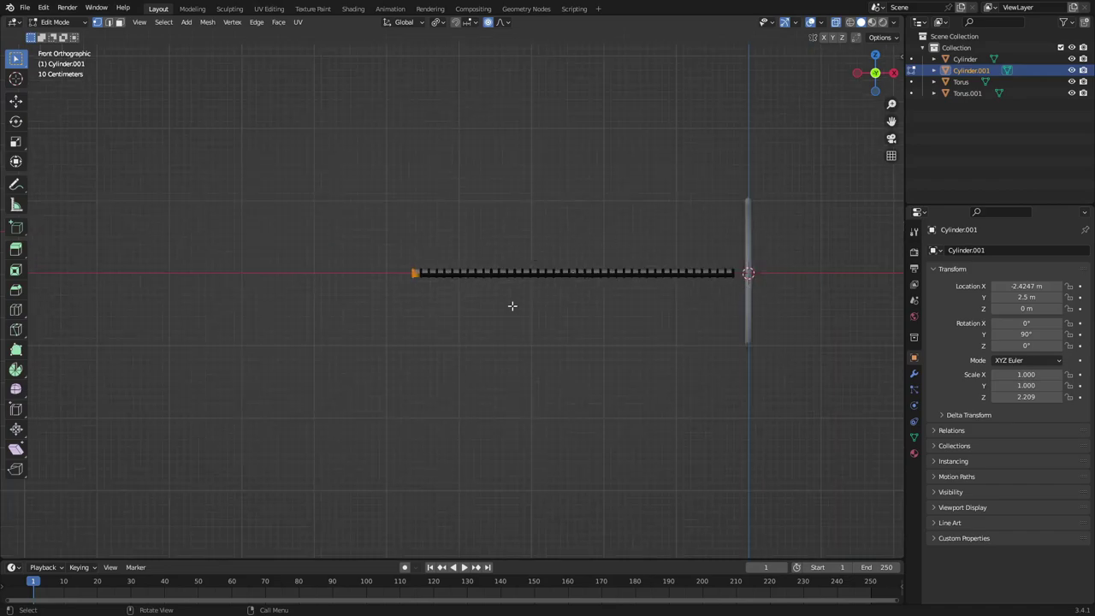
scroll(417, 321, "up", 8)
key("g")
key("z")
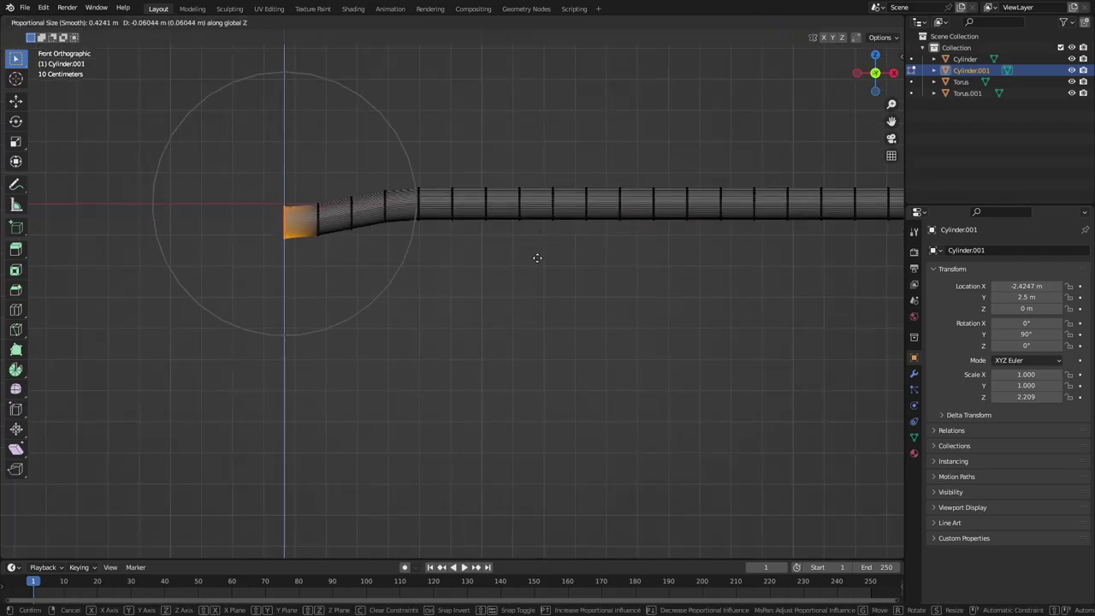
key("Escape")
Step: Test the Sphere proportional falloff on the rear tip, cancel the move, and set the falloff to Sharp
left_click(499, 23)
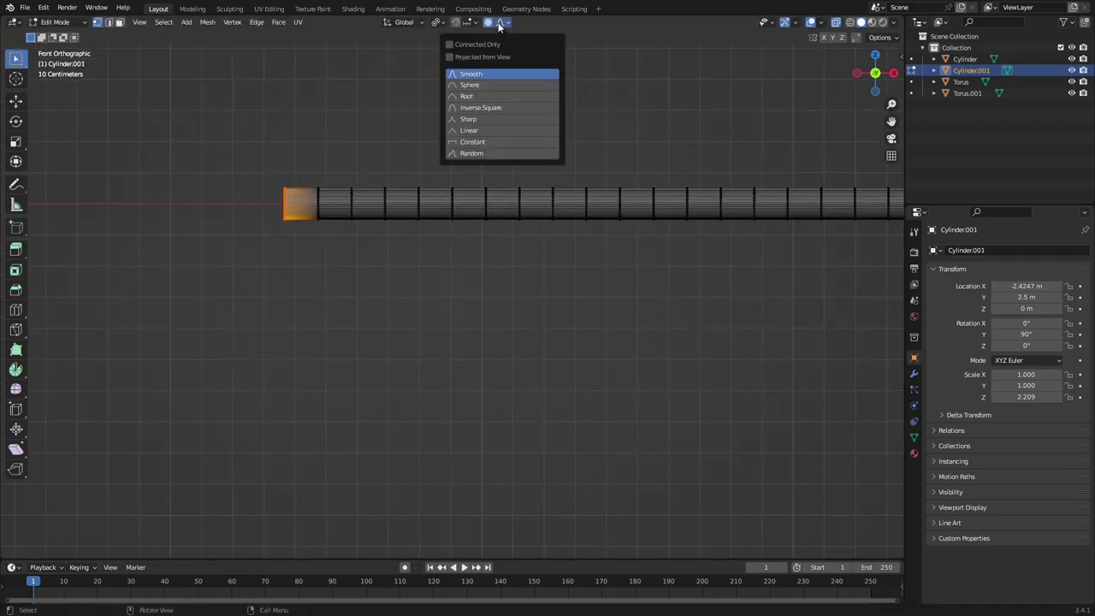
left_click(492, 126)
key("g")
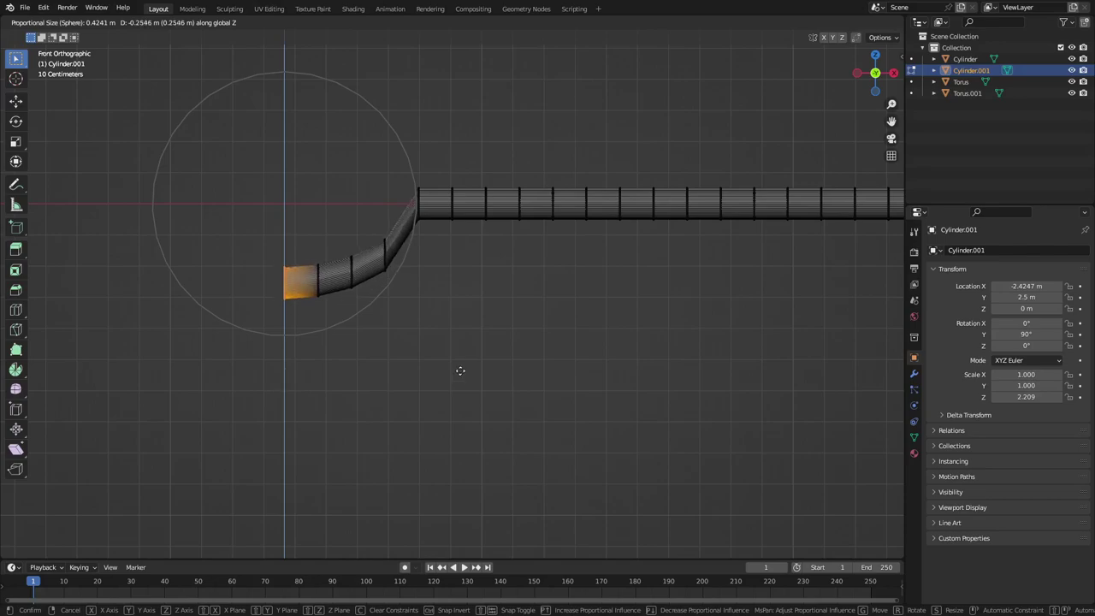
key("Escape")
left_click(500, 23)
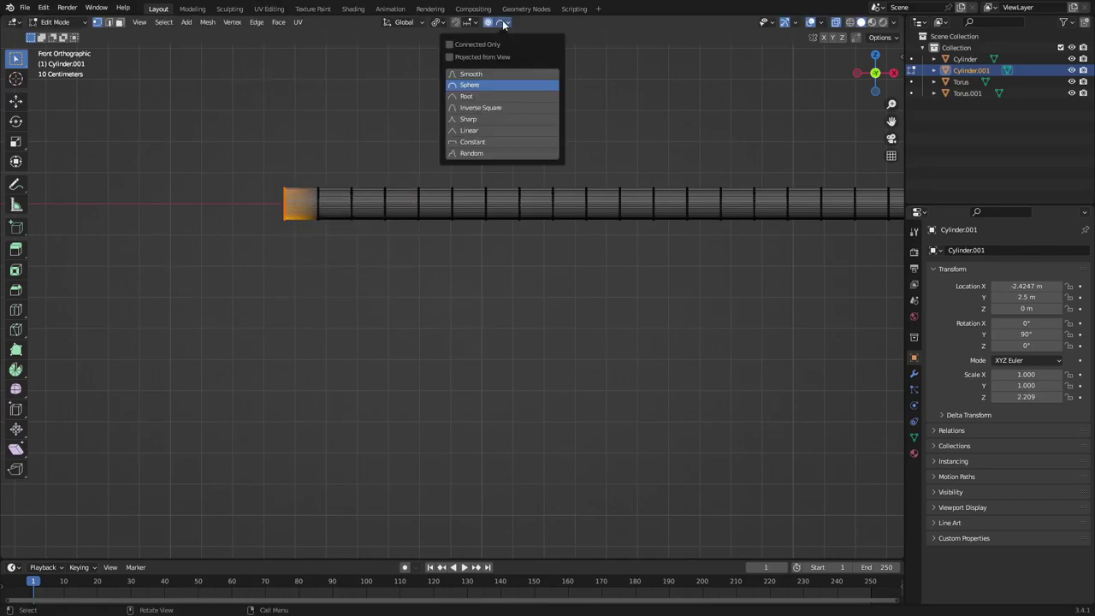
left_click(517, 122)
Step: Try to bend the arm's rear tip downward along global Z with Sharp falloff and an enlarged influence radius, and inspect the curve
key("g")
scroll(461, 280, "down", 8)
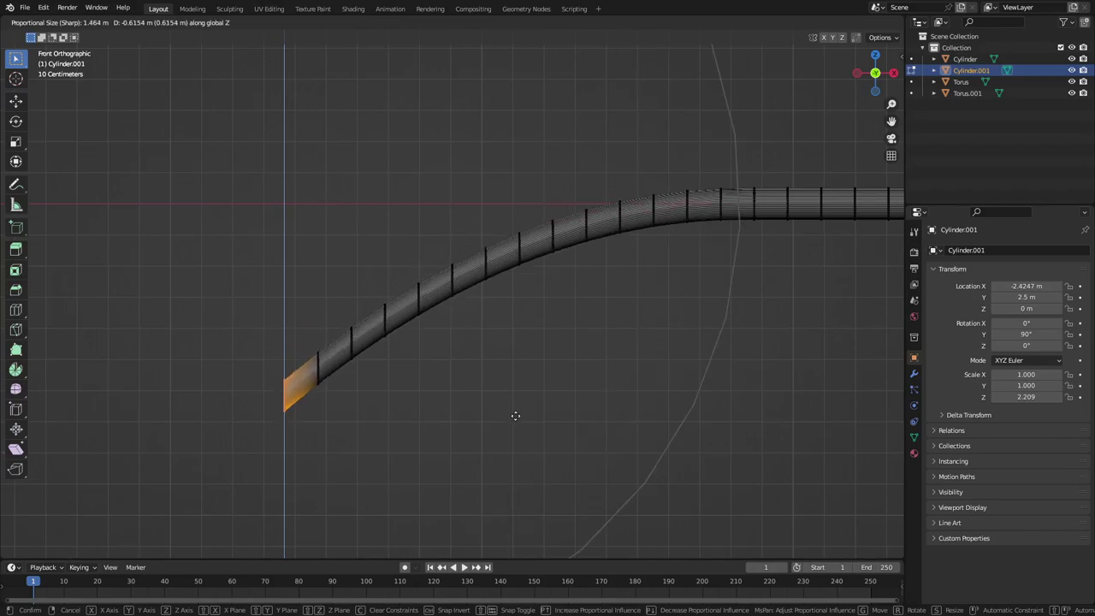
scroll(599, 388, "down", 2)
left_click(604, 391)
scroll(604, 391, "down", 2)
key("Tab")
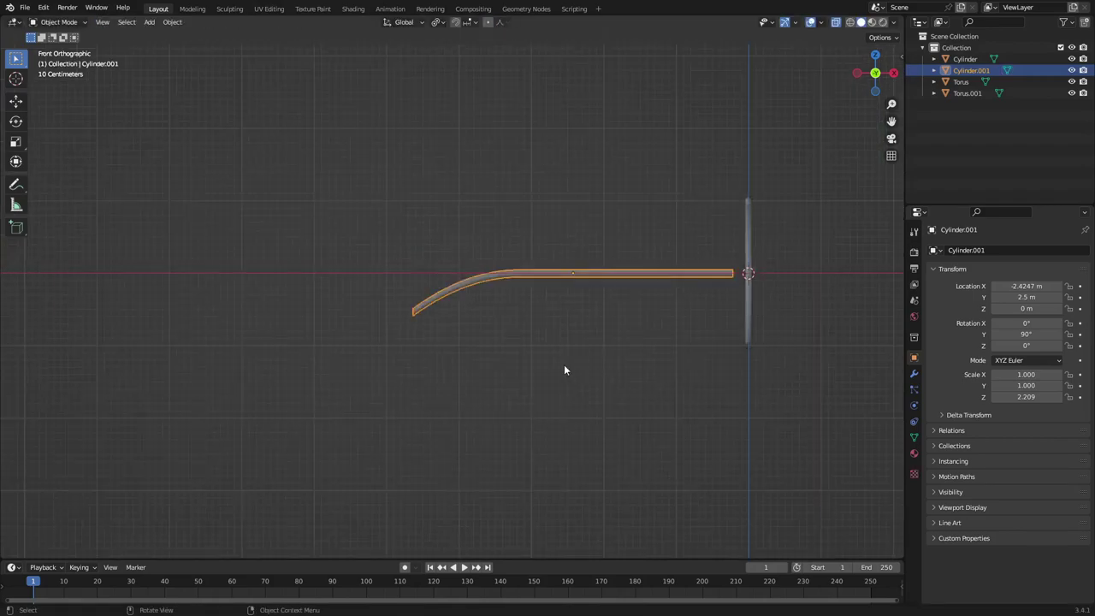
middle_click_drag(563, 364, 828, 376)
scroll(684, 366, "up", 3)
key("Tab")
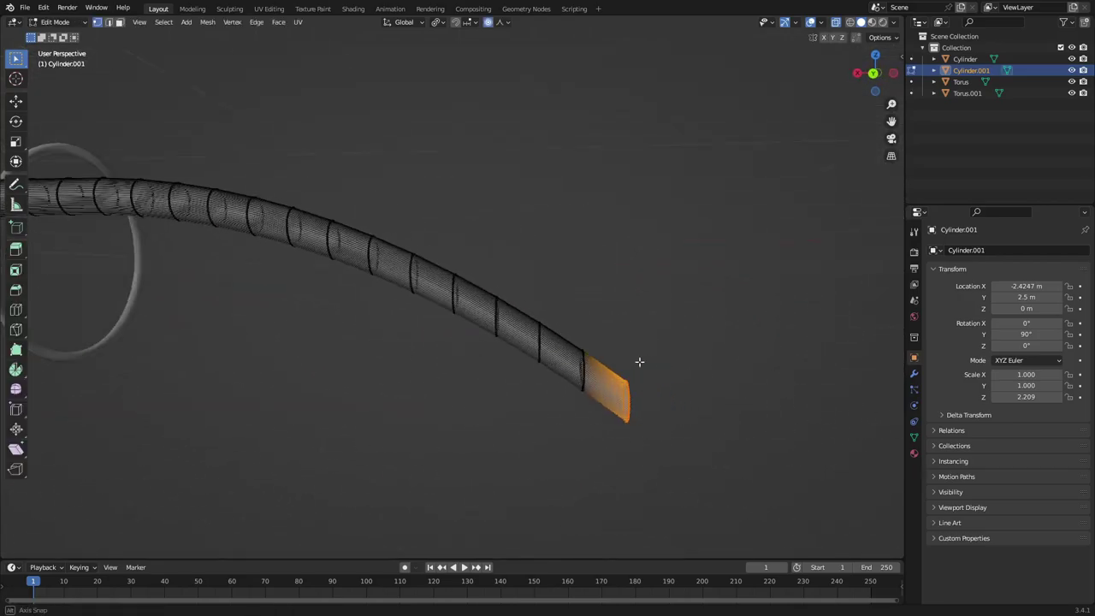
Step: Try rotating the lowered tip around global Y with Sharp falloff, and undo both the rotation and the bend
key("KP_1")
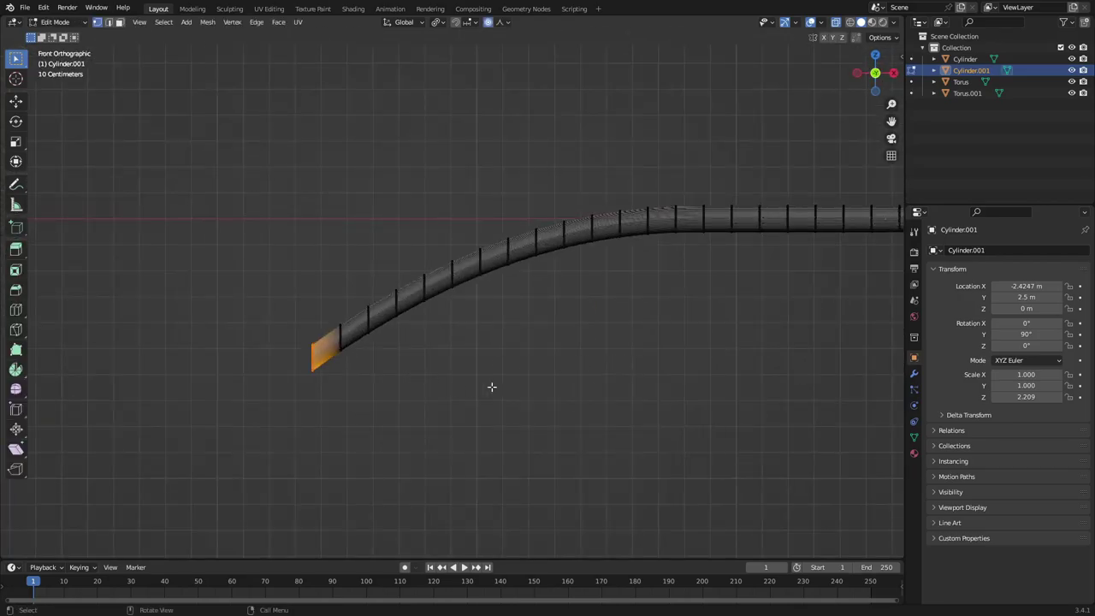
key("r")
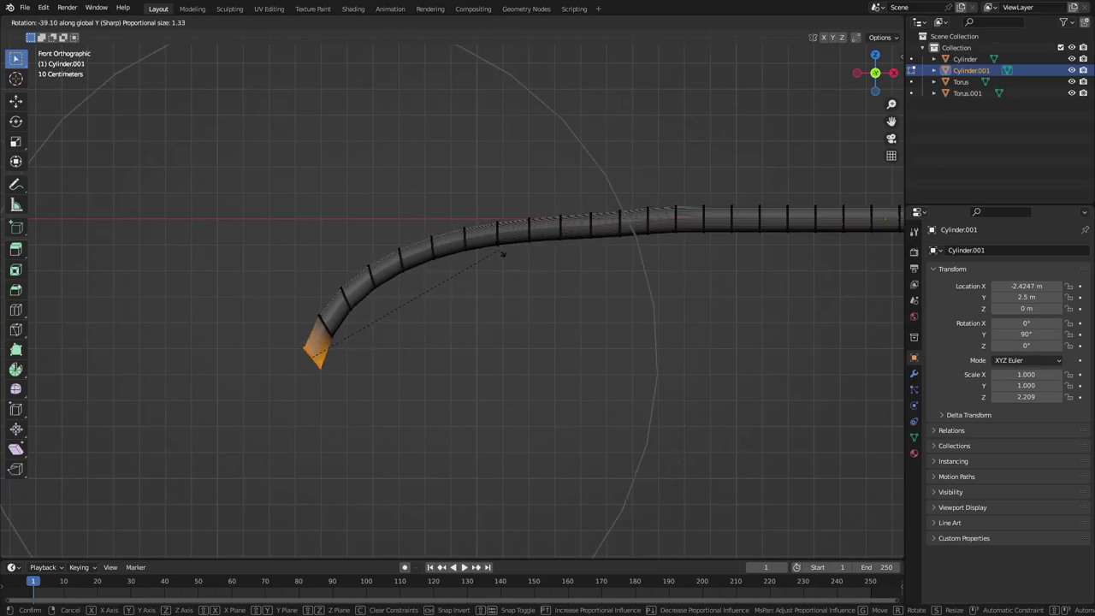
scroll(509, 259, "up", 3)
left_click(513, 259)
key("ctrl+z")
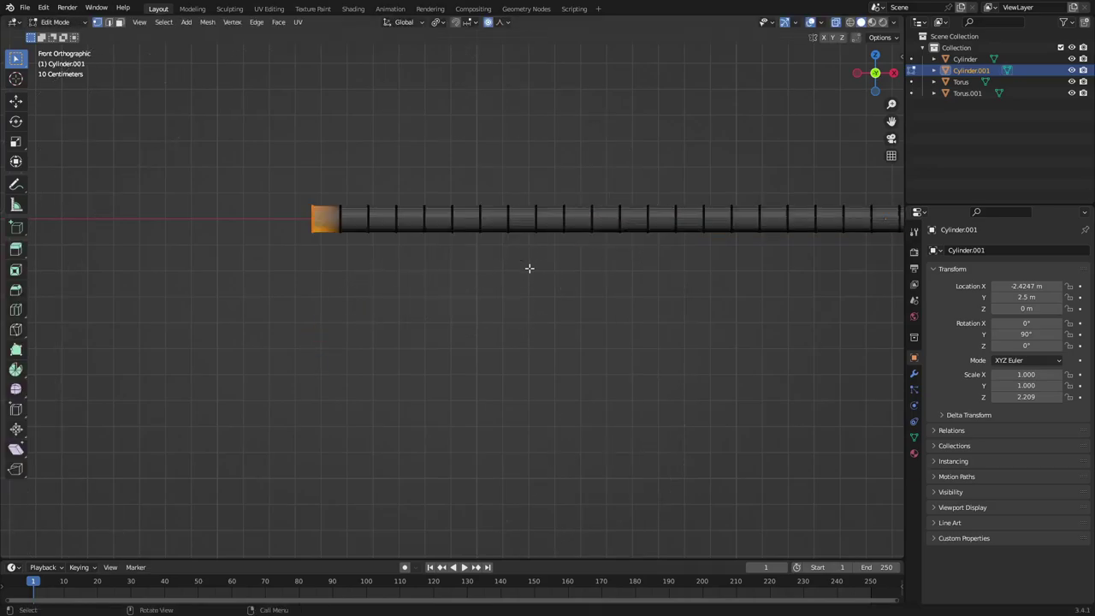
Step: Rotate the rear tip about -43.9° around global Y with Sharp falloff and a proportional size of 1.331
key("r")
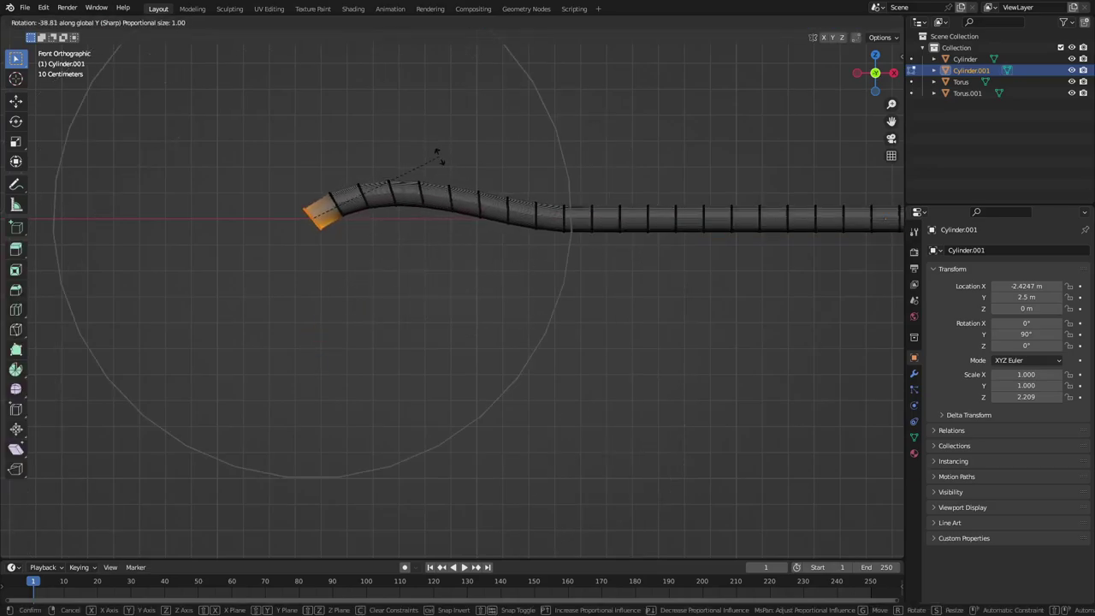
scroll(438, 149, "down", 3)
left_click(438, 144)
Step: Lower the rotated tip along global Z with Sharp falloff to form the ear hook, and inspect the curve
key("g")
key("z")
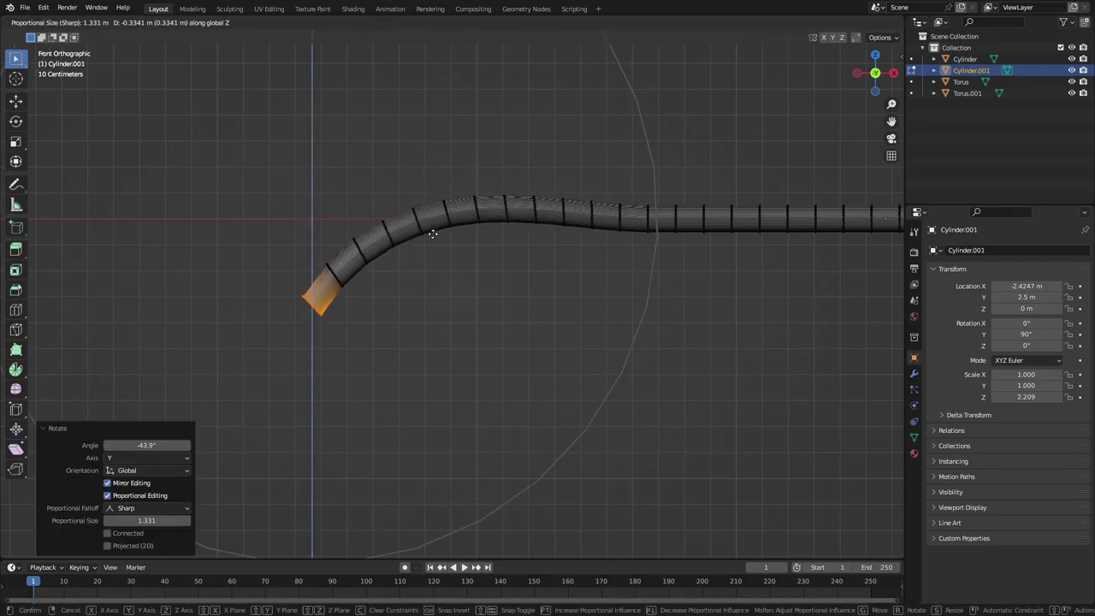
left_click(452, 259)
key("Tab")
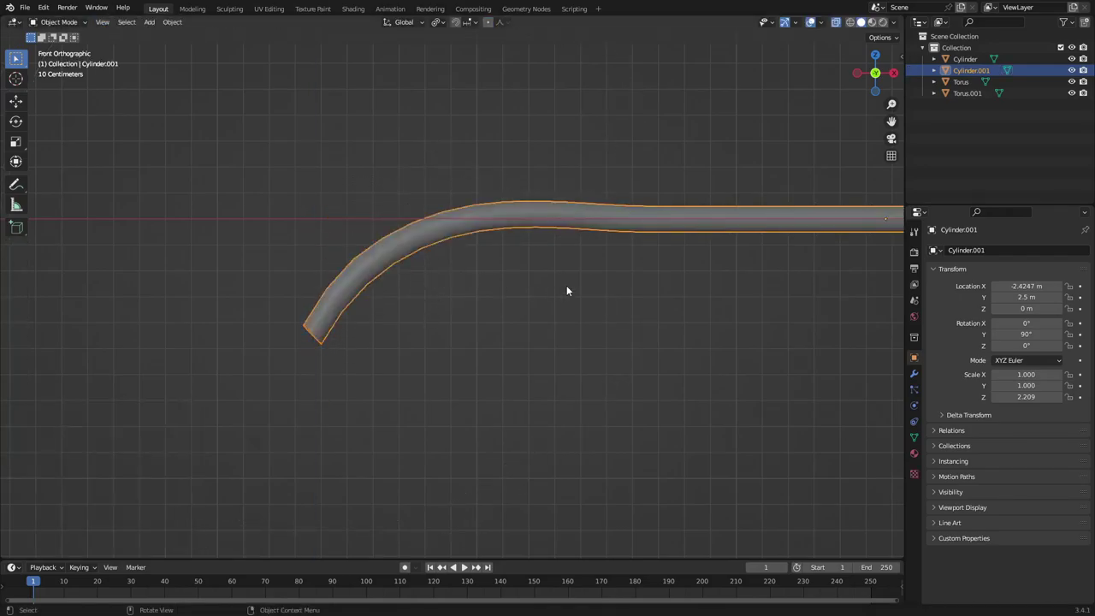
middle_click_drag(421, 273, 494, 347)
scroll(547, 350, "up", 2)
Step: Rotate only the tip's end ring about -16.3° around global Y in front view, with proportional editing off
key("Tab")
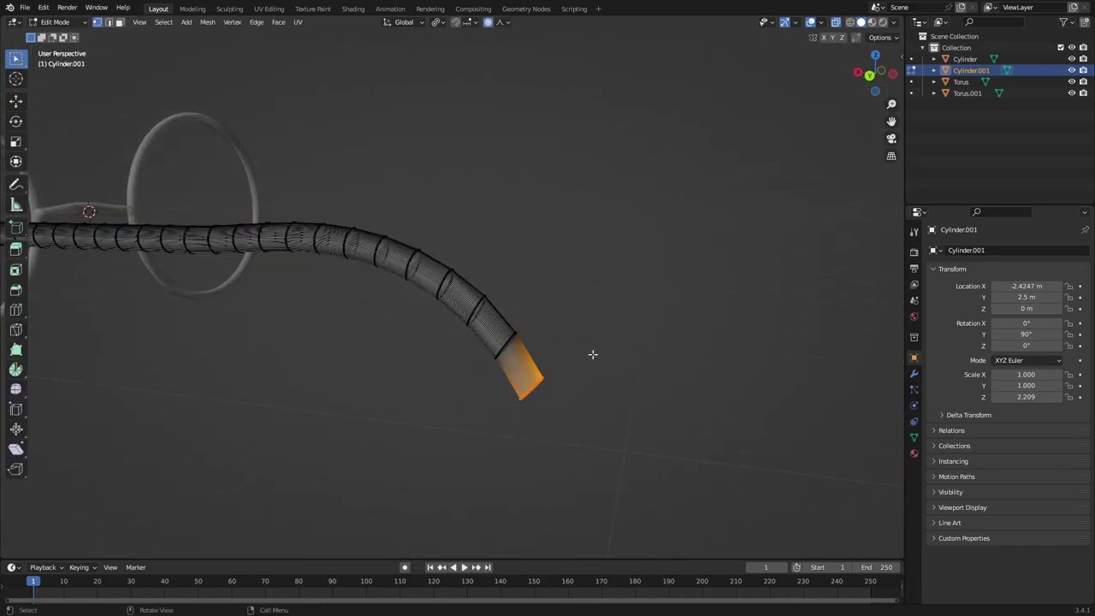
key("KP_1")
scroll(353, 364, "up", 2)
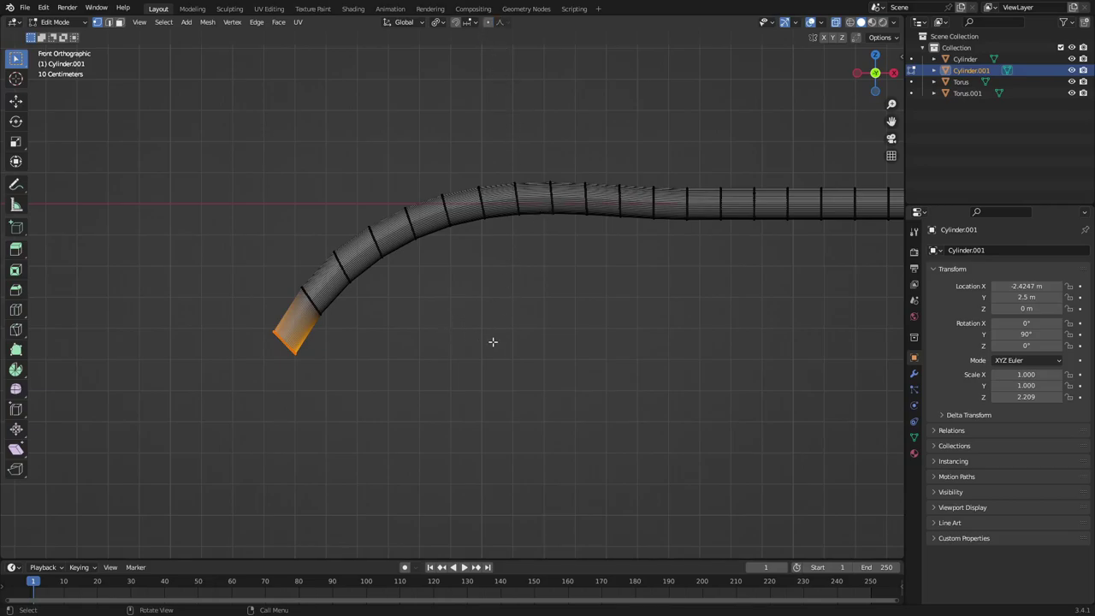
key("r")
key("y")
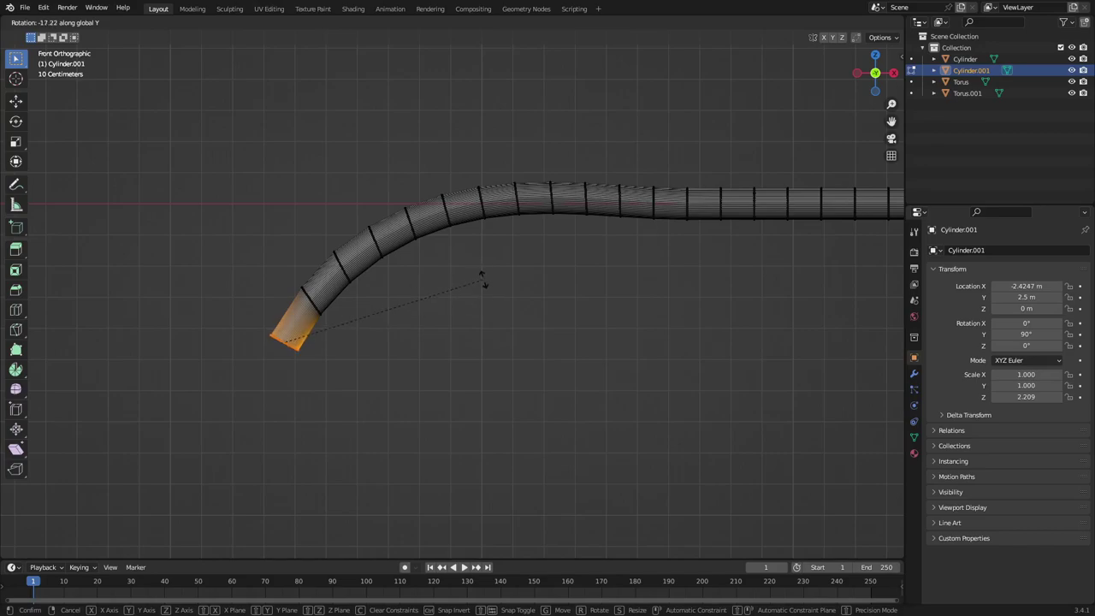
left_click(483, 283)
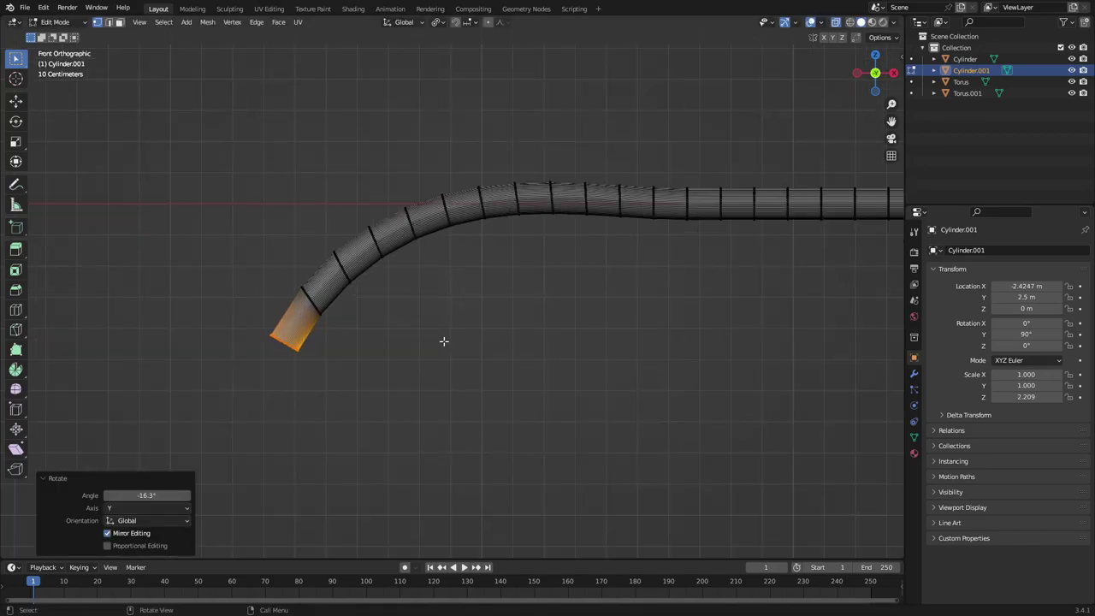
Step: Flare the ear-hook tip by scaling it about 1.368 with proportional editing on, Sharp falloff and size 0.909
middle_click_drag(403, 330, 545, 250, "shift")
scroll(552, 259, "up", 3)
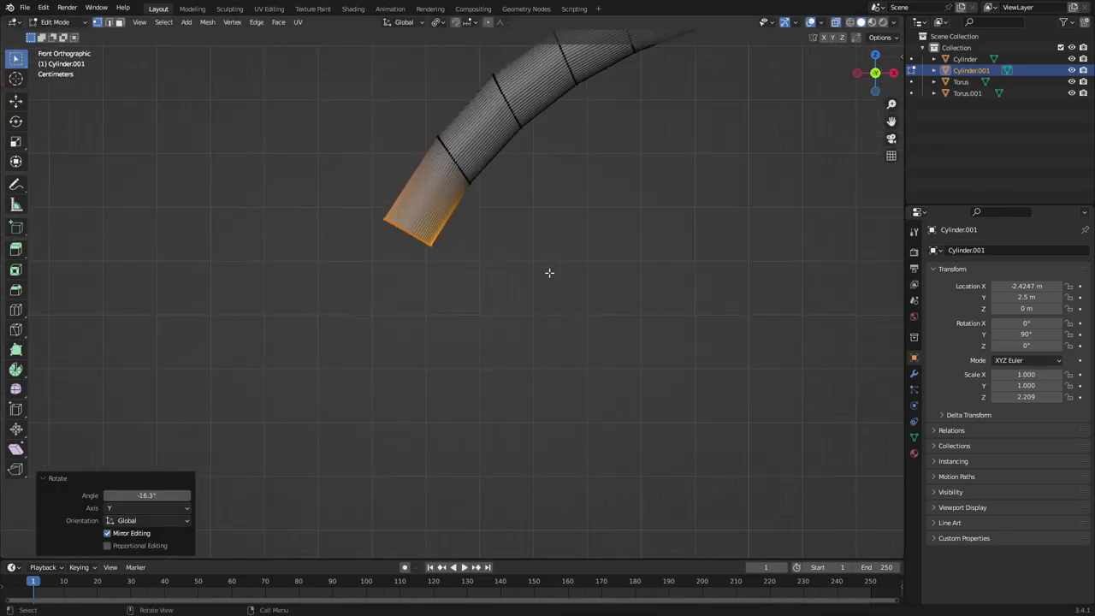
scroll(500, 65, "down", 3)
key("s")
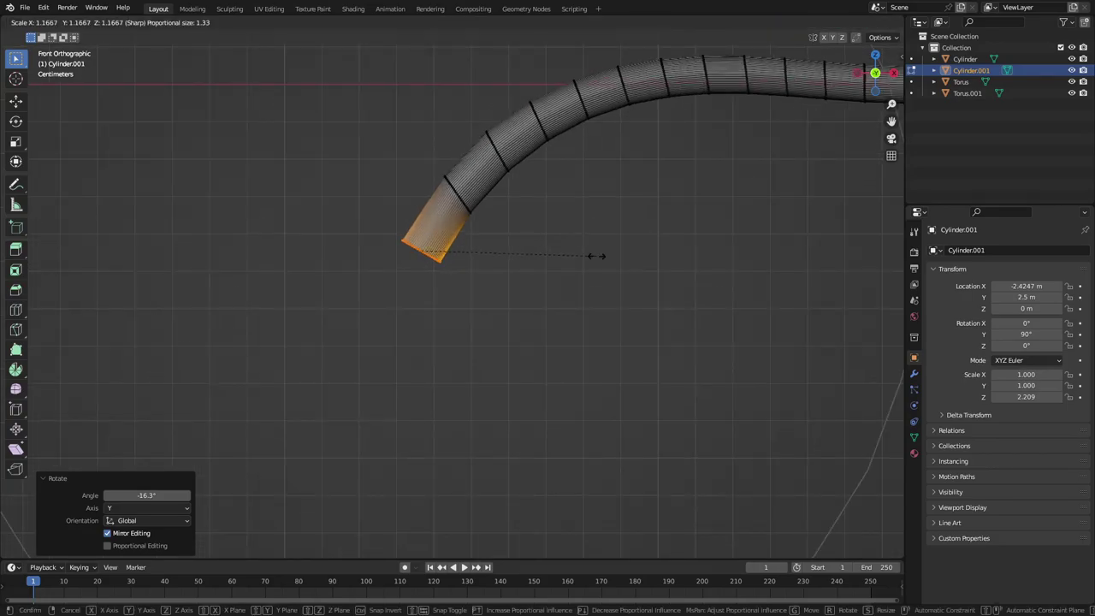
scroll(594, 254, "up", 4)
key("Escape")
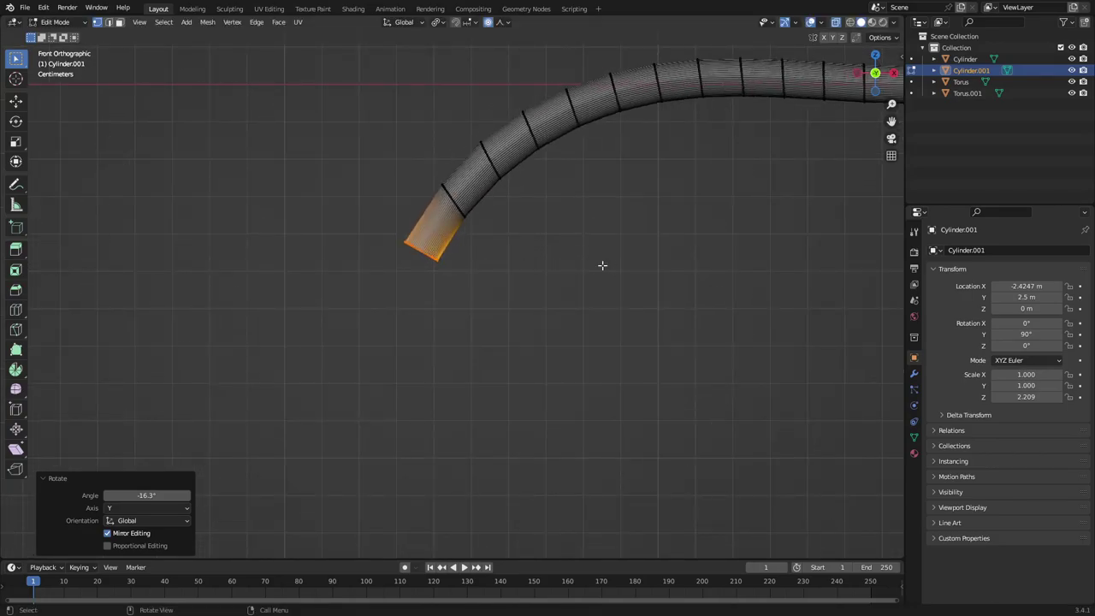
key("s")
left_click(658, 277)
mouse_move(658, 277)
middle_mouse_down()
mouse_move(648, 269)
mouse_move(638, 281)
middle_mouse_up()
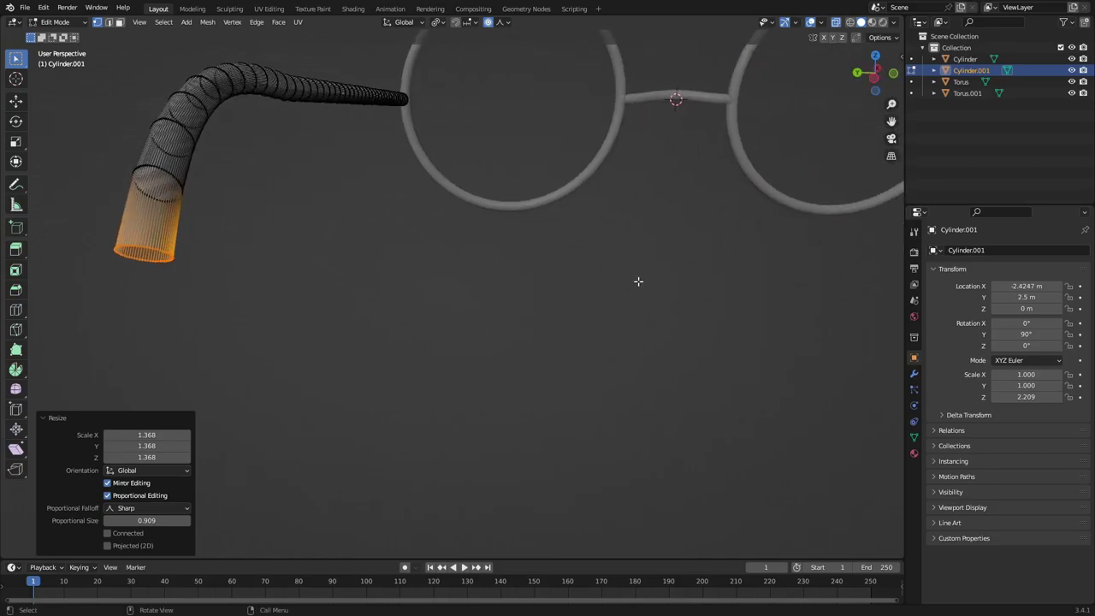
Step: Flatten the whole temple arm in Object Mode by scaling it to about 0.498 along global Y
key("Tab")
middle_click_drag(484, 238, 596, 320)
key("s")
key("y")
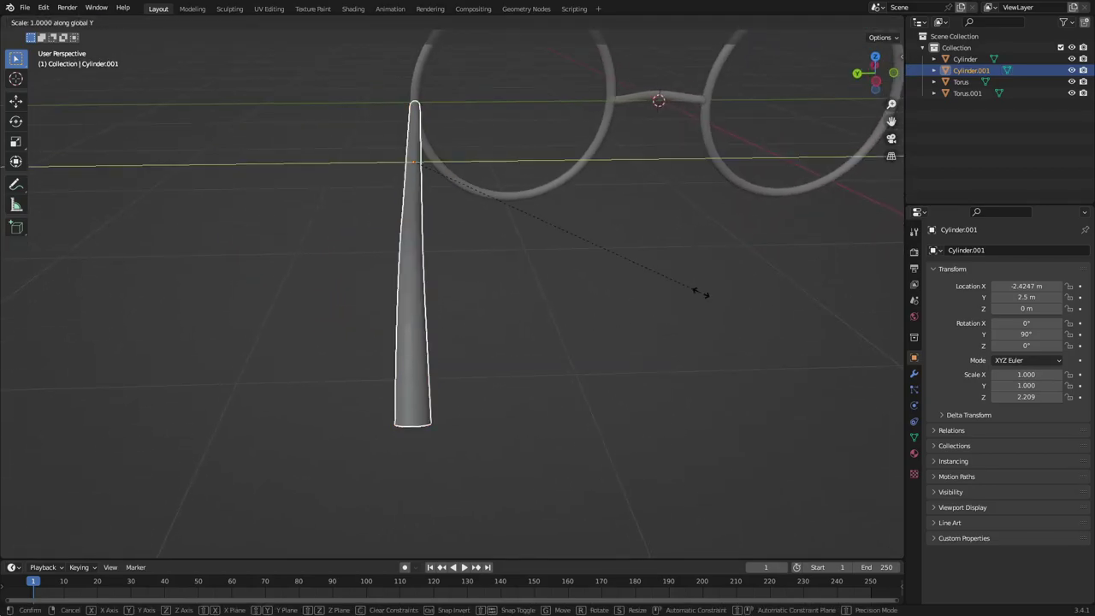
left_click(549, 220)
middle_click_drag(549, 220, 459, 309)
key("s")
key("y")
left_click(740, 269)
Step: Widen the ear-hook tip by scaling it about 1.6 along global Y with Sharp falloff and a proportional size of 1.33
key("Tab")
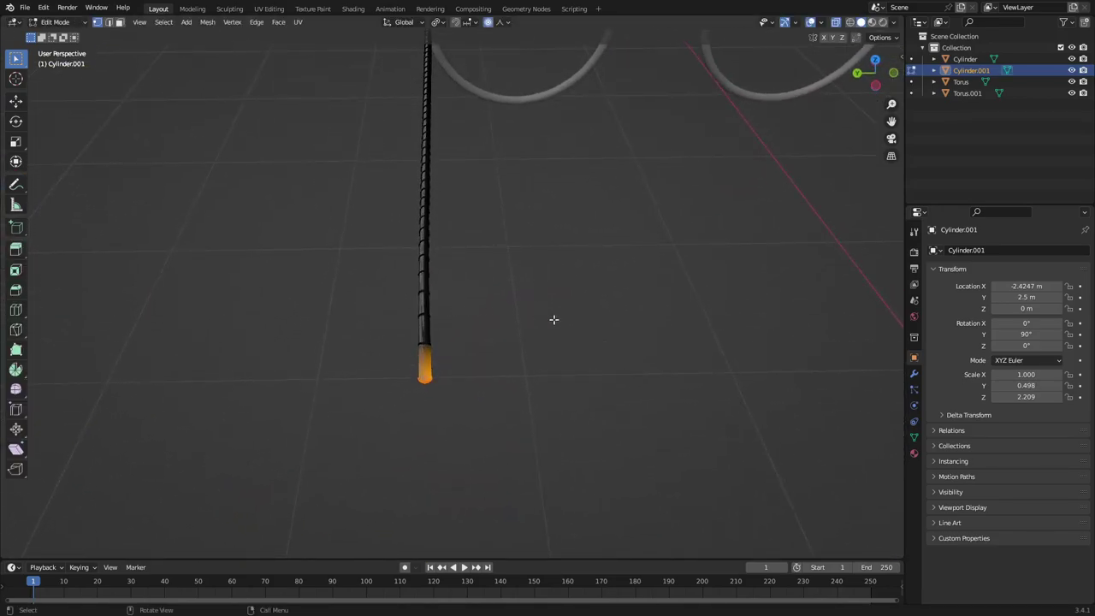
key("s")
key("y")
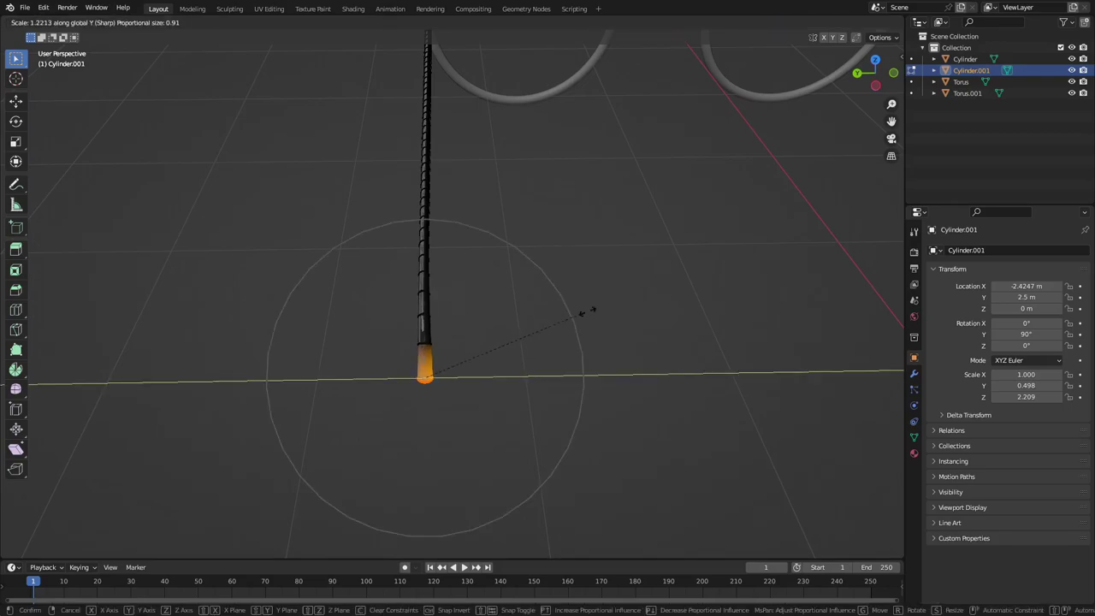
scroll(641, 308, "down", 4)
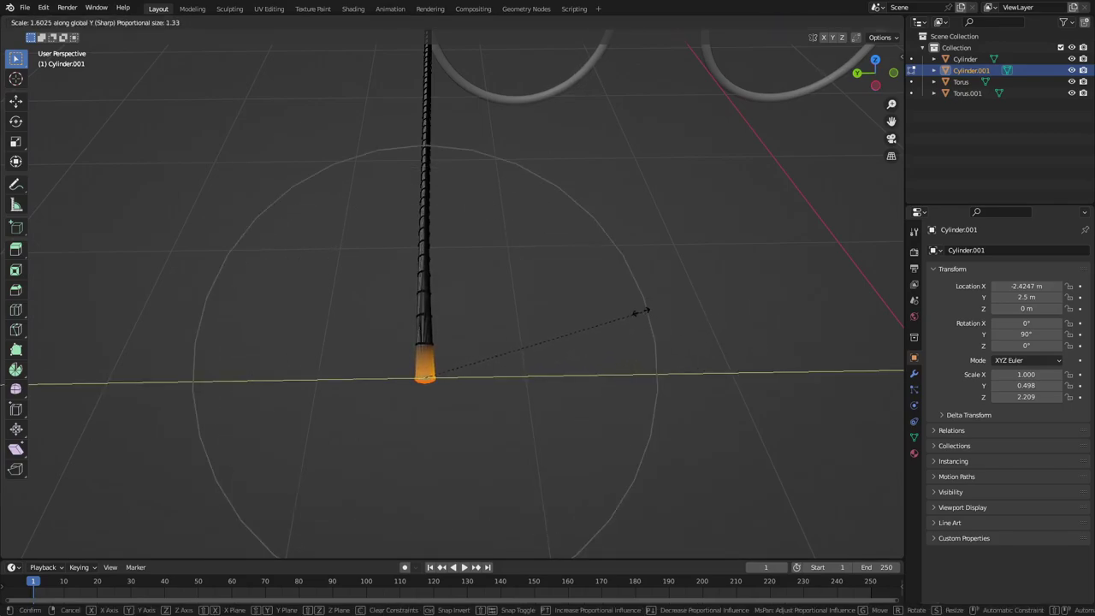
left_click(647, 307)
key("Tab")
middle_click_drag(617, 316, 557, 293)
Step: Extrude the tip's end ring inward, scaling the new ring to 0.480
key("Tab")
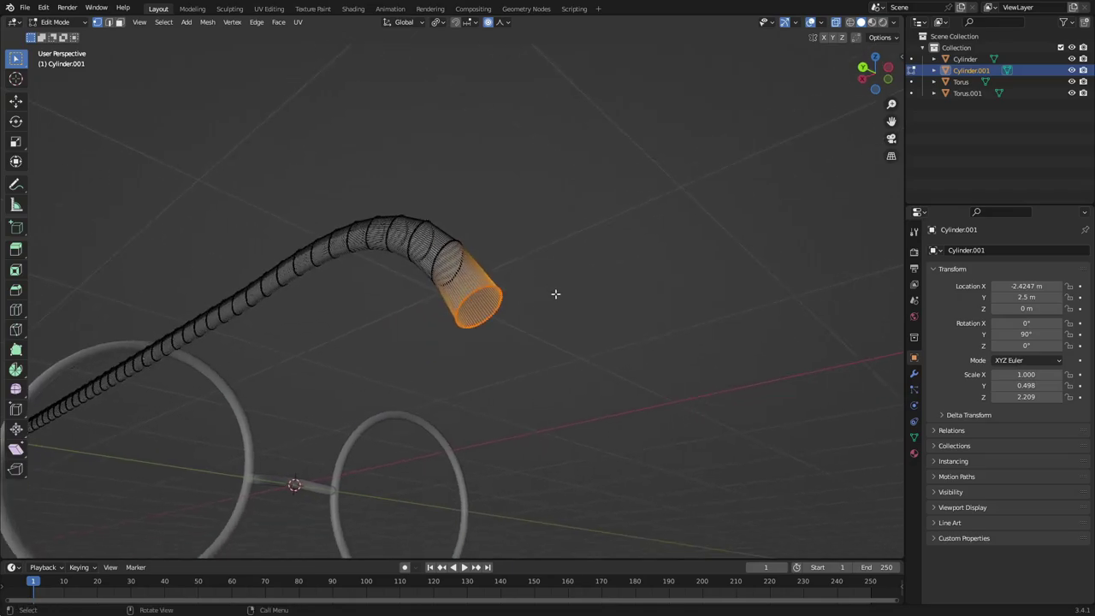
key("e")
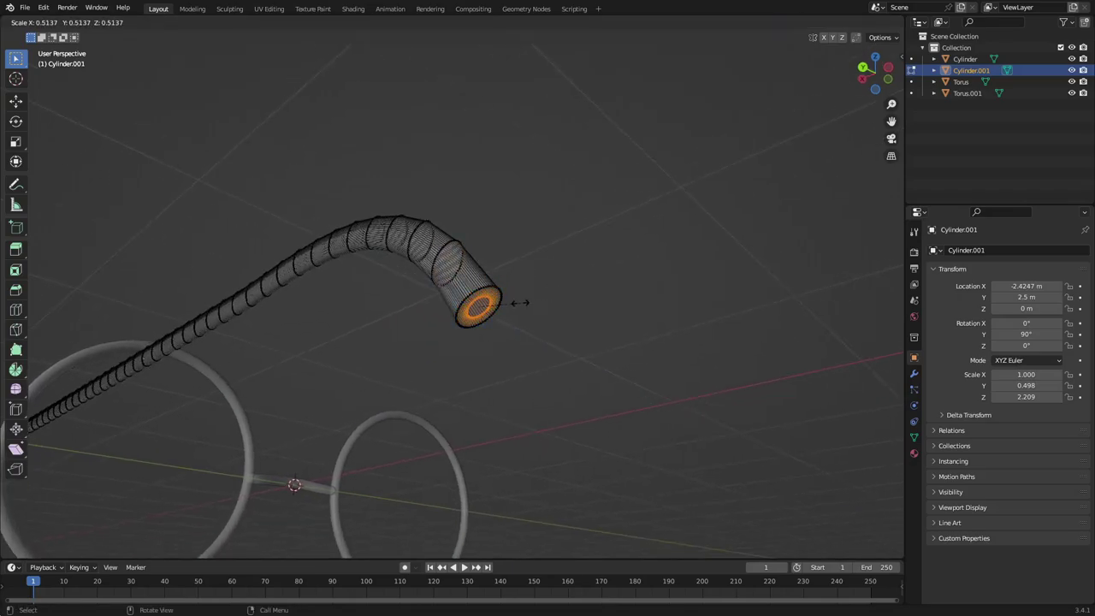
left_click(503, 302)
key("g")
key("x")
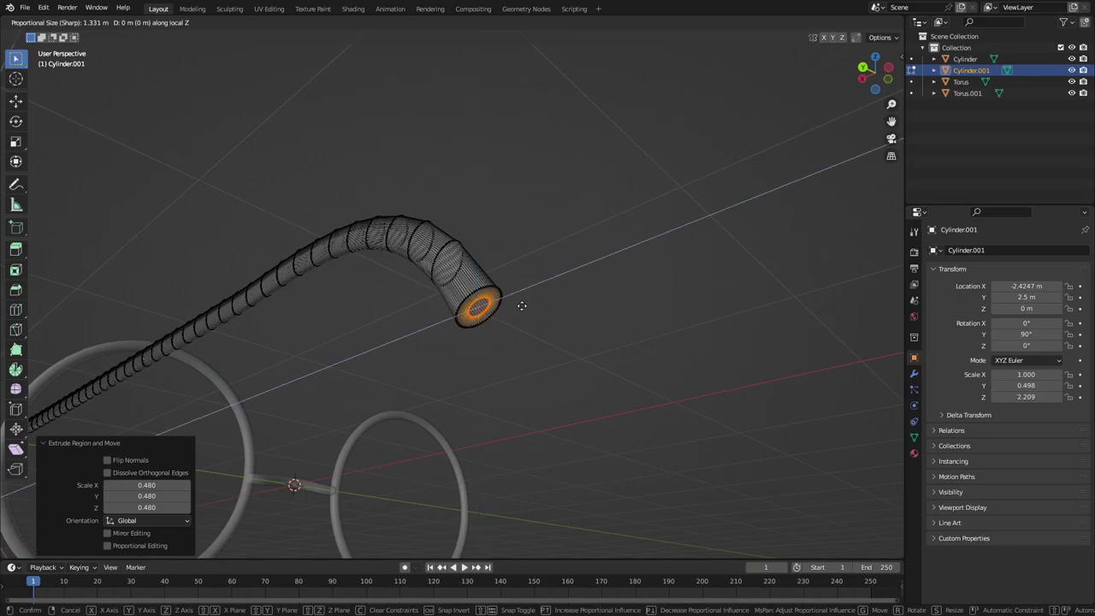
right_click(524, 317)
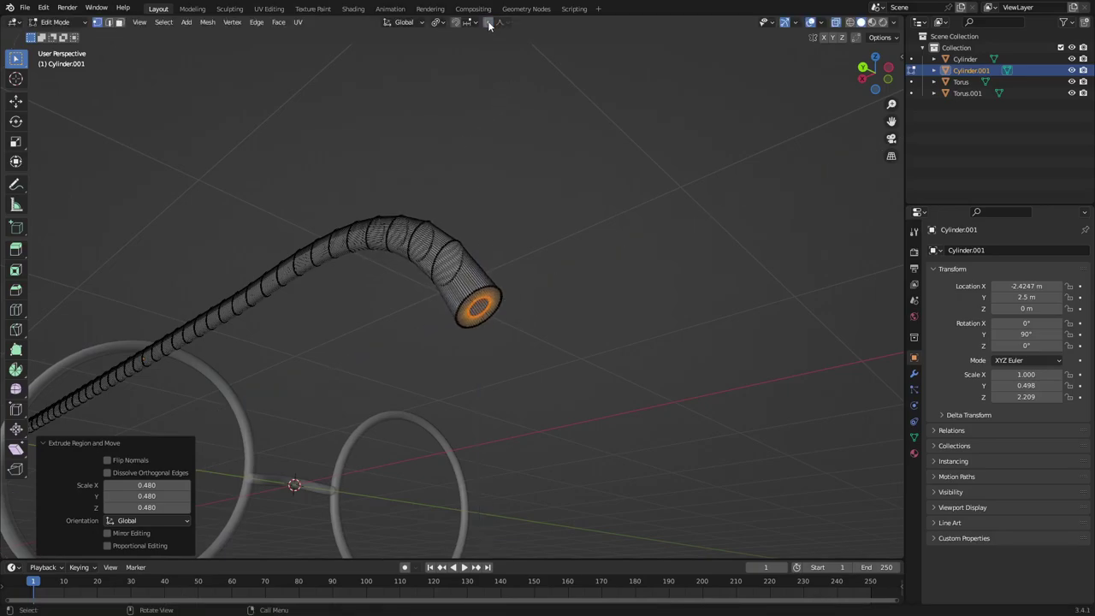
Step: Try to move the inset ring along its local Y axis, with proportional editing off
key("g")
key("y")
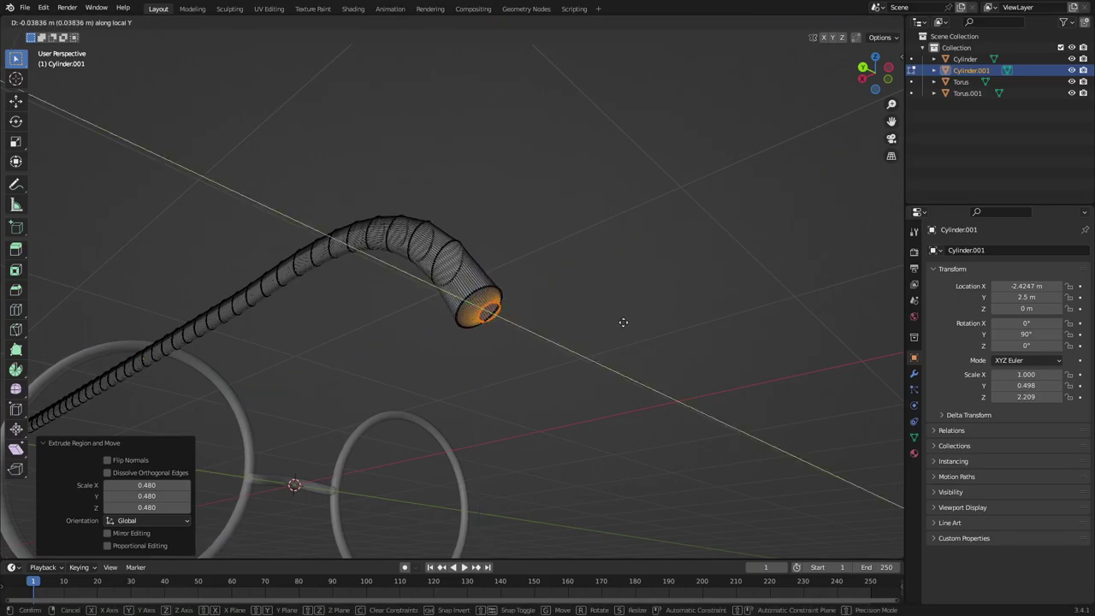
key("y")
key("y")
left_click(631, 336)
middle_click_drag(631, 336, 523, 363)
key("Tab")
key("Tab")
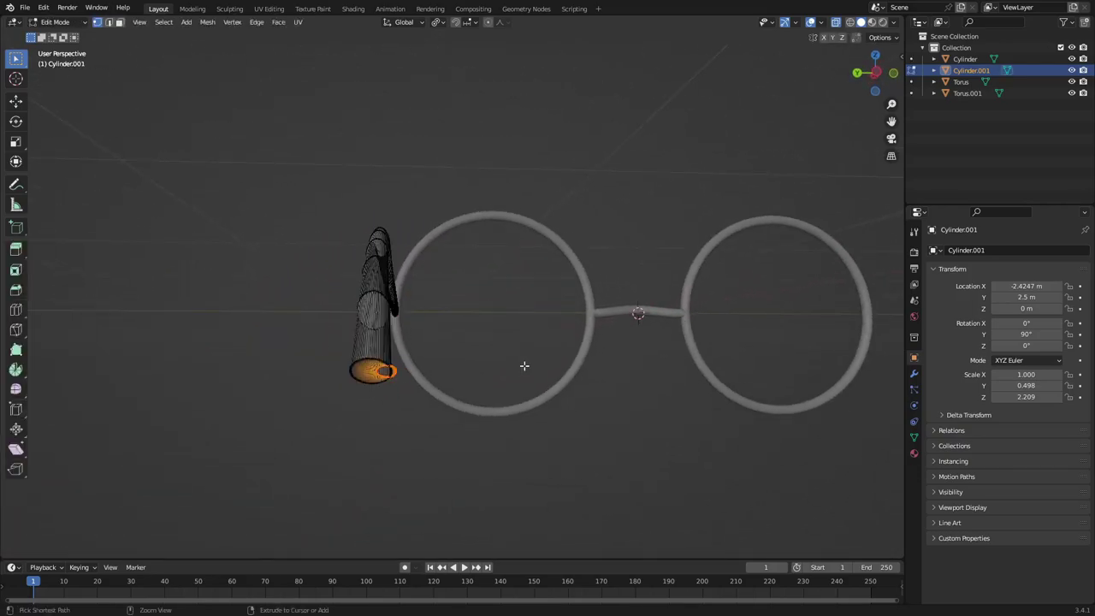
Step: Move the inset ring outward along its local X axis to round off the arm's tip
key("g")
key("y")
key("x")
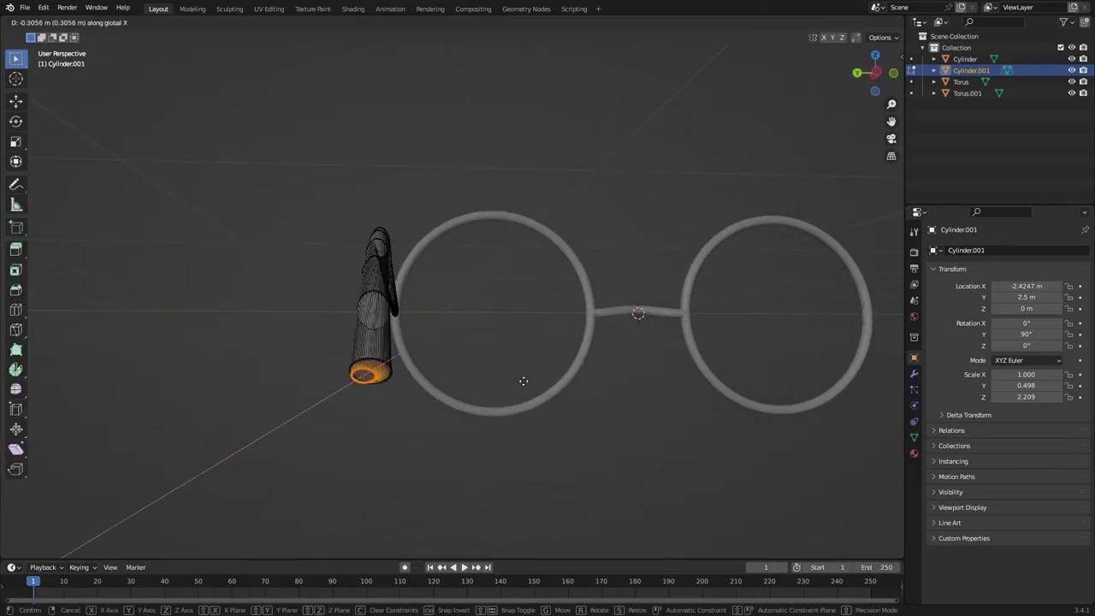
key("x")
left_click(518, 380)
middle_click_drag(518, 379, 578, 395)
key("g")
key("x")
key("x")
left_click(596, 391)
Step: Shift the inset ring along its local Z axis, and inspect the tip from several sides
key("g")
key("z")
key("z")
left_click(642, 390)
key("Tab")
scroll(578, 394, "up", 4)
key("Tab")
middle_click_drag(661, 403, 650, 367)
key("Tab")
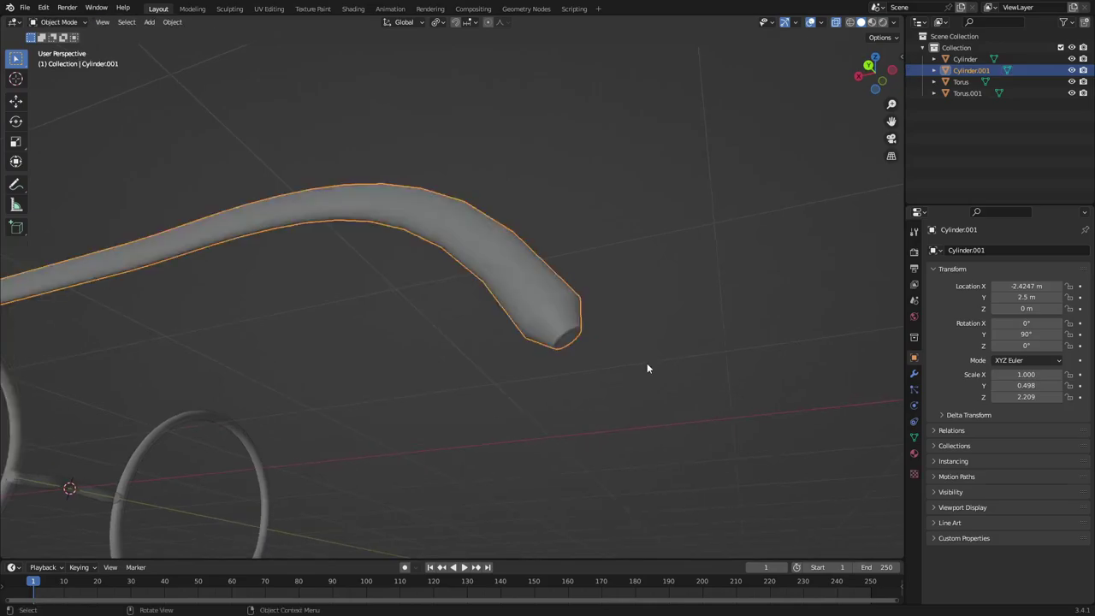
Step: Fine-tune the inset ring by moving it about 0.013 m along local Z and slightly along local X
key("Tab")
key("g")
key("z")
key("z")
left_click(637, 350)
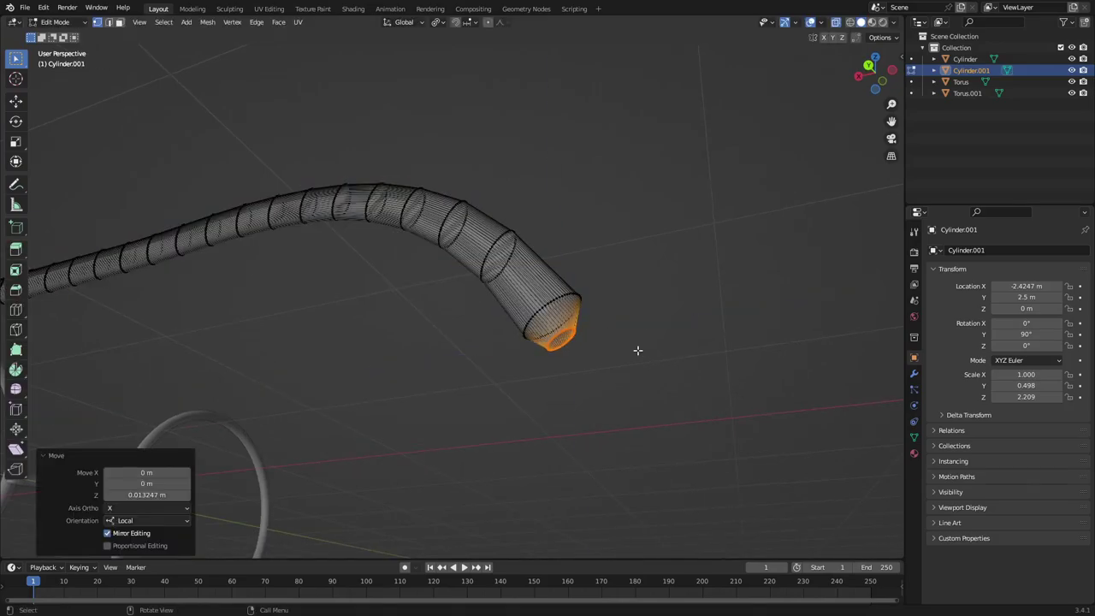
key("g")
key("x")
key("x")
left_click(642, 340)
middle_click_drag(643, 340, 620, 367)
key("Tab")
Step: Shade the temple arm smooth and add a Subdivision Surface modifier to it
key("alt+z")
middle_click_drag(733, 296, 707, 276)
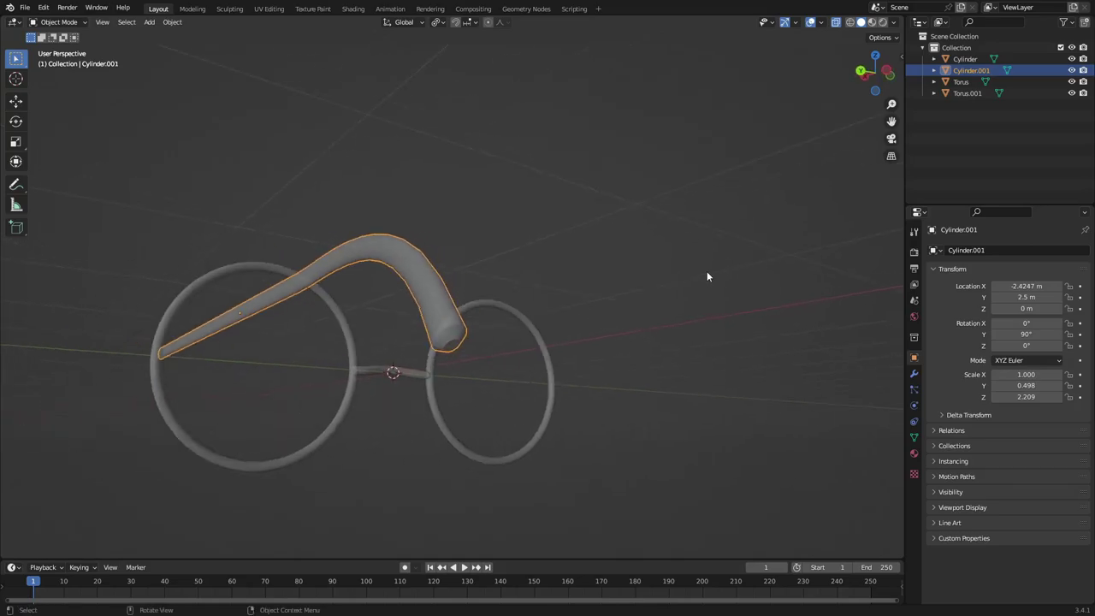
left_click(174, 23)
left_click(248, 274)
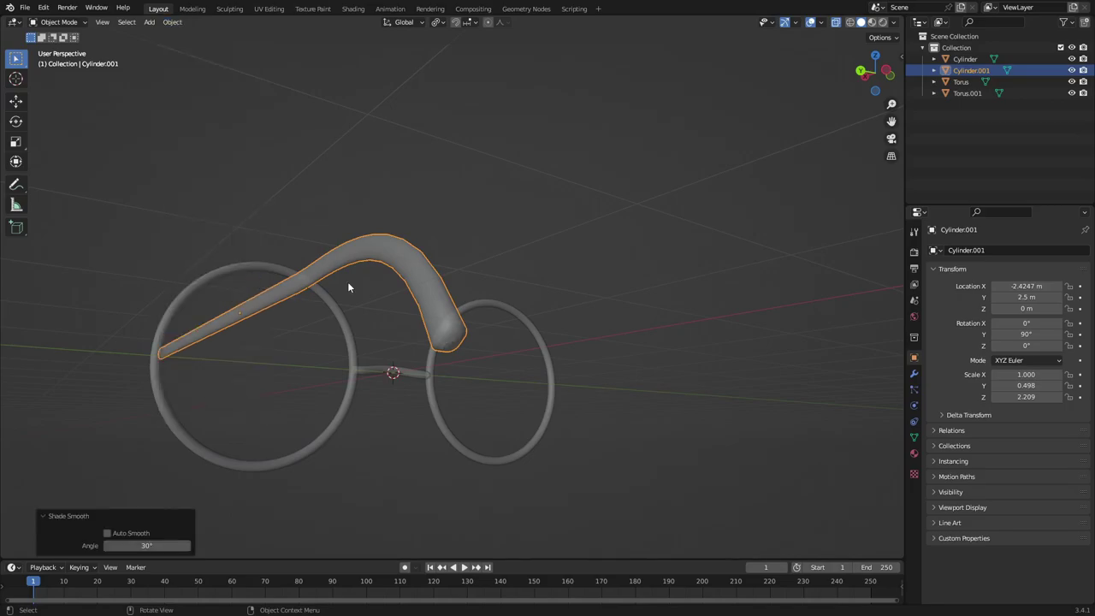
middle_click_drag(347, 281, 642, 300)
left_click(914, 374)
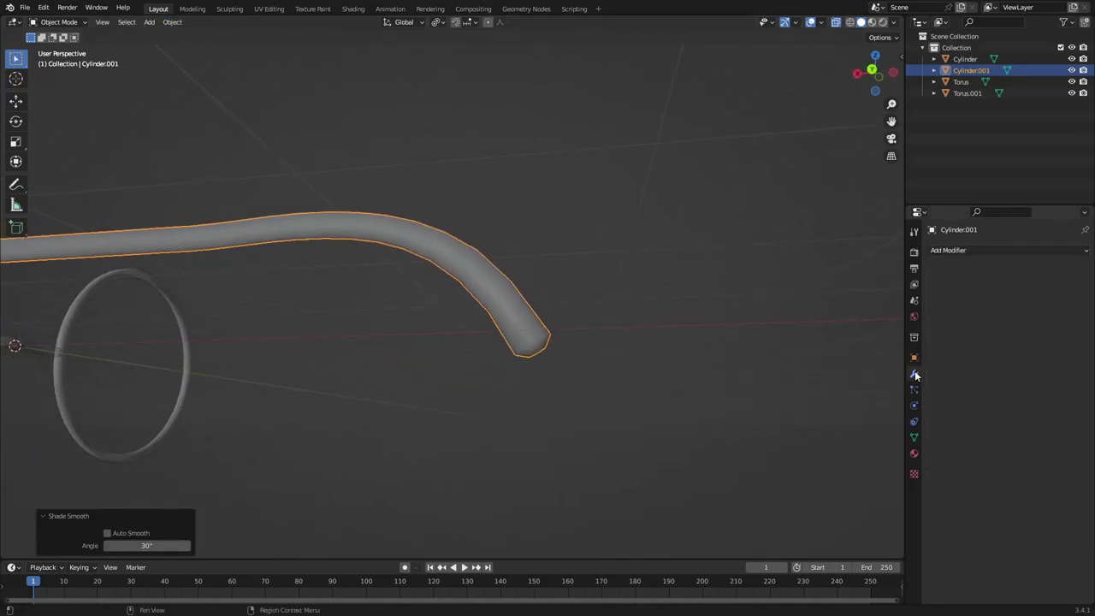
left_click(954, 251)
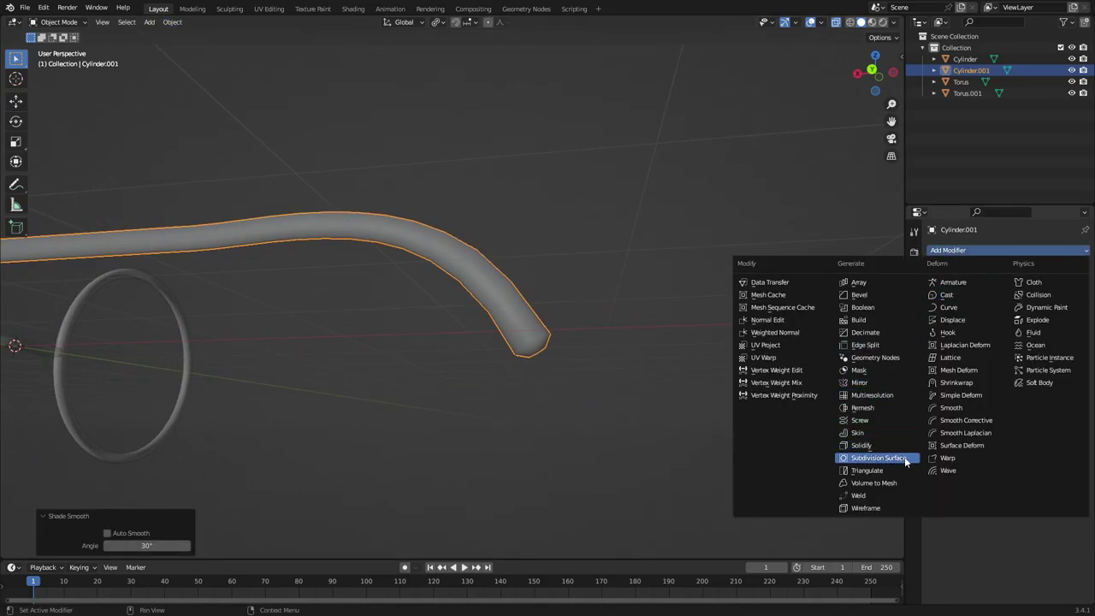
key("Return")
Step: Examine the subdivided ear-hook tip up close for shading artefacts, with the viewport overlays hidden
middle_click_drag(579, 343, 469, 315)
key("Tab")
key("Tab")
left_click(640, 289)
key("Tab")
left_click(810, 24)
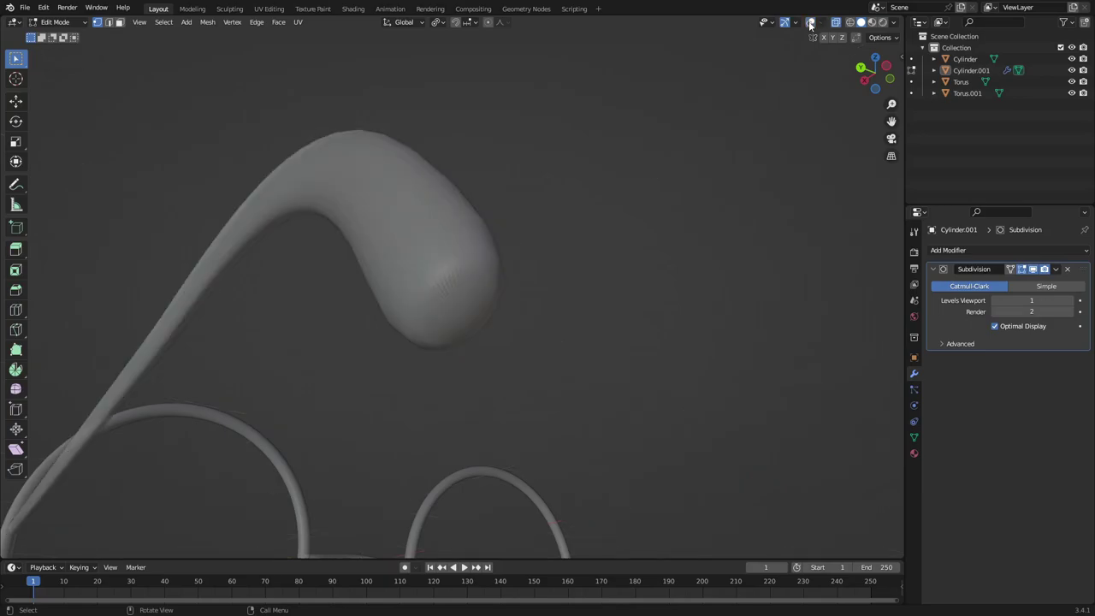
middle_click_drag(676, 201, 511, 218)
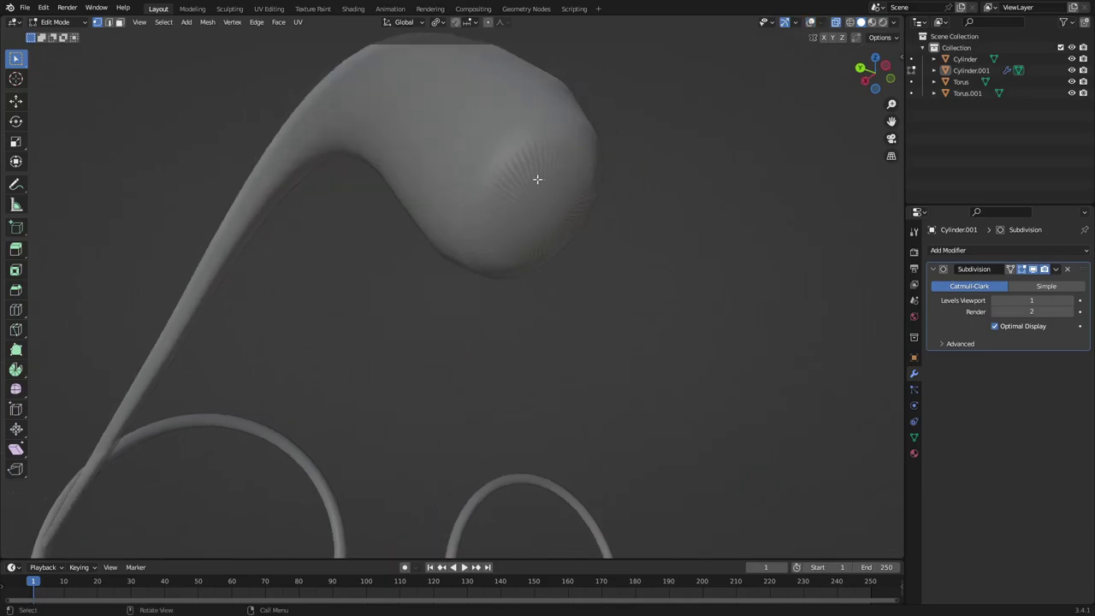
middle_click_drag(537, 179, 434, 219)
Step: Show the overlays again, turn off X-ray, and delete the vertices of the inset ring at the tip
left_click(810, 22)
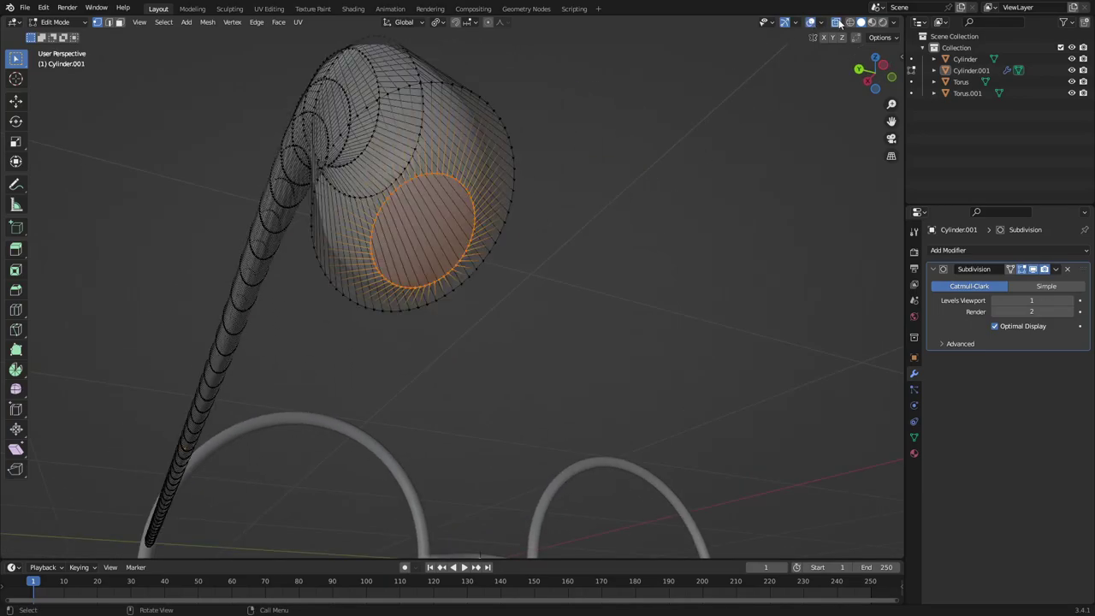
left_click(838, 24)
key("alt+a")
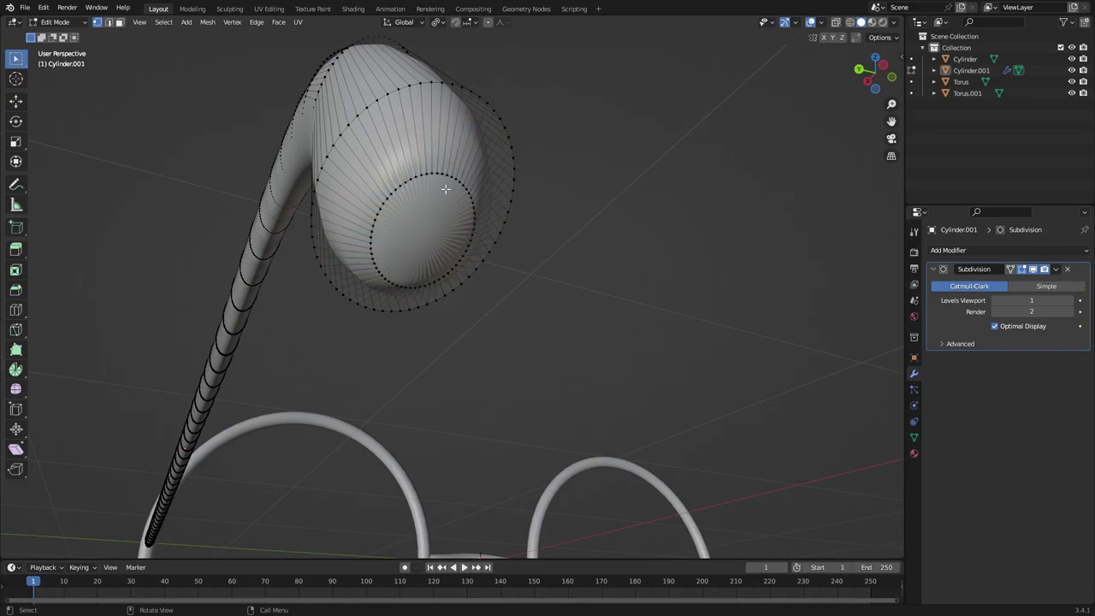
left_click(469, 233, "ctrl+alt")
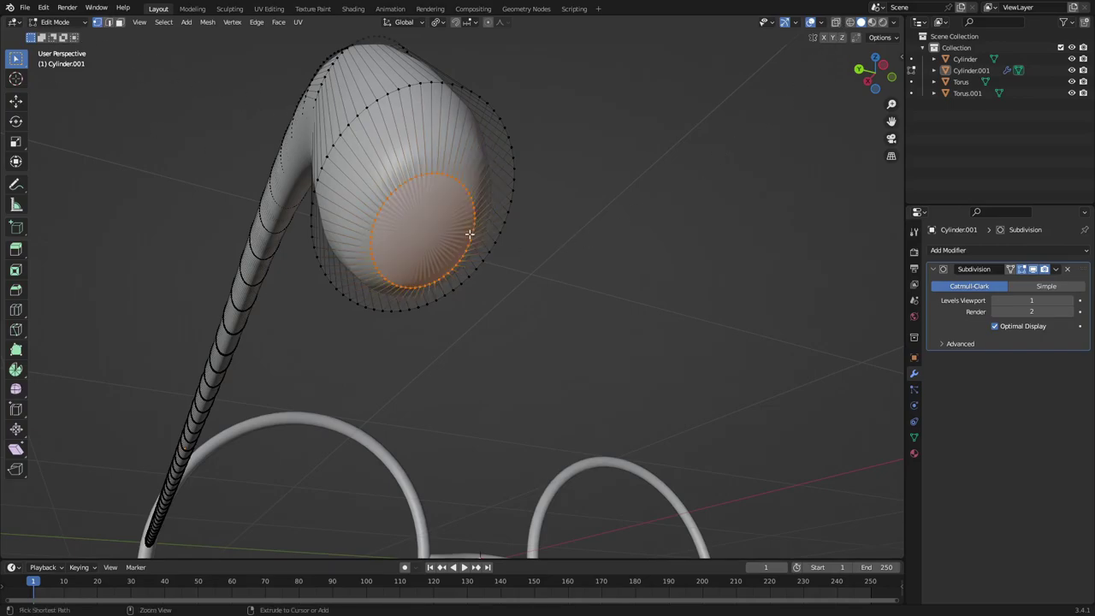
key("x")
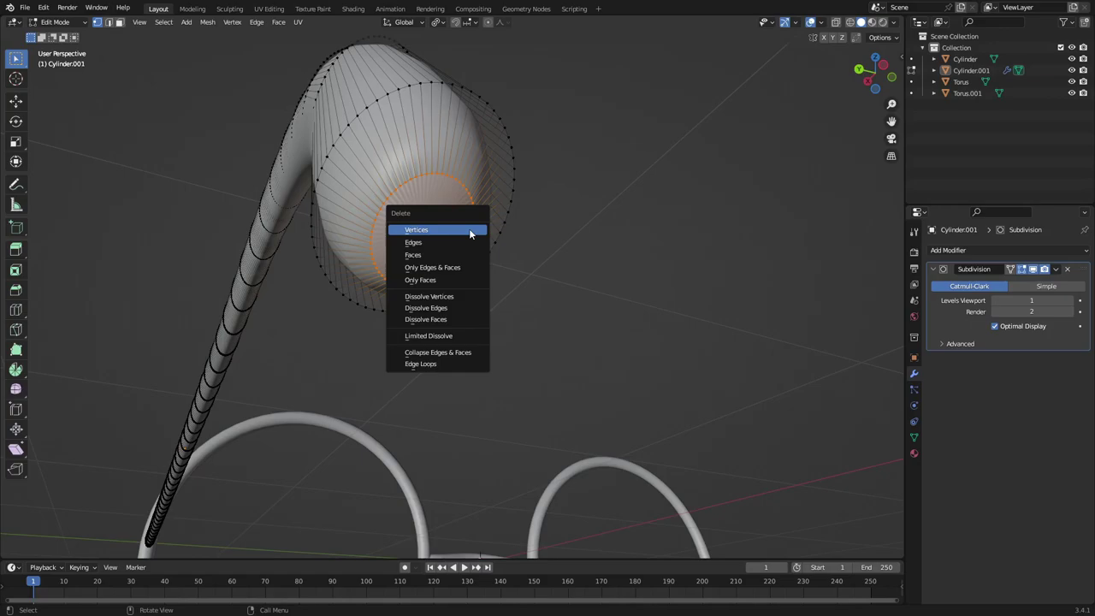
left_click(470, 234)
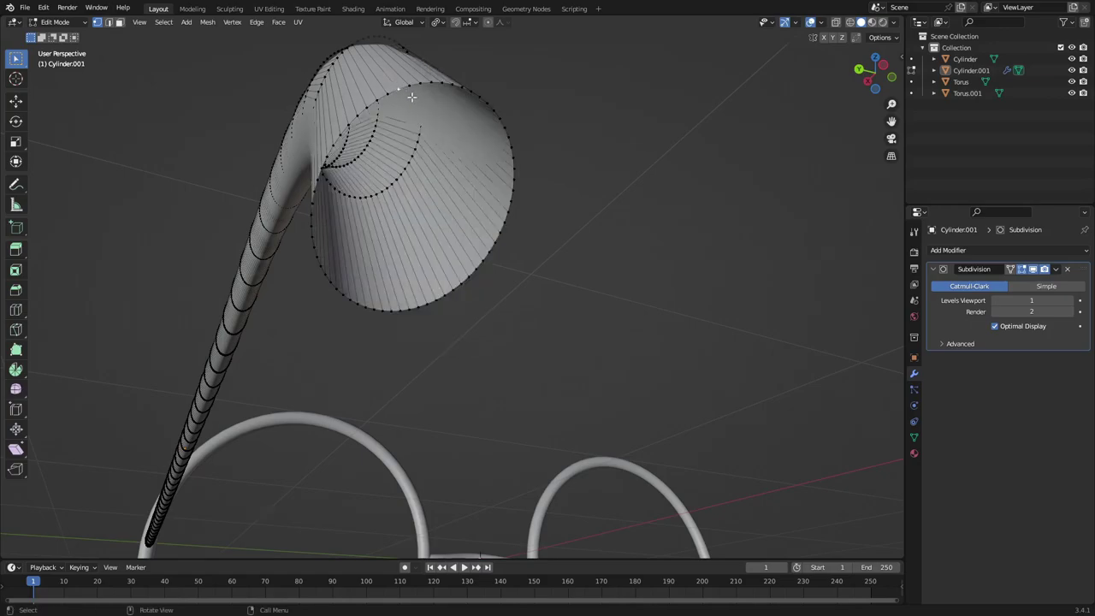
Step: Select the open edge loop at the ear-hook tip and fill it with a face
middle_click_drag(411, 97, 504, 151)
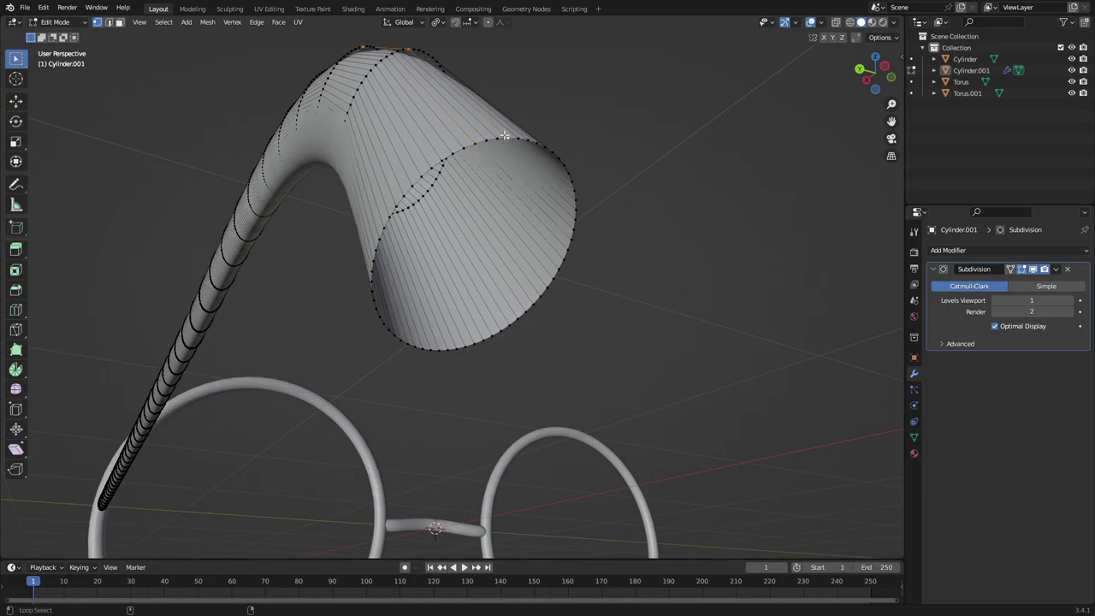
middle_click_drag(504, 135, 516, 150)
left_click(565, 220, "alt")
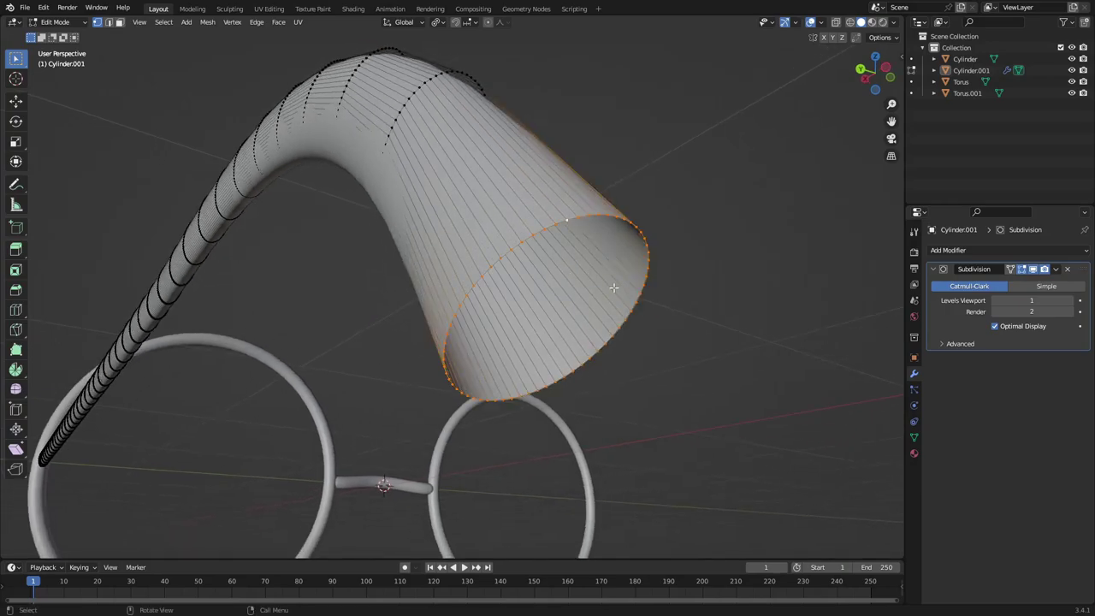
middle_click_drag(613, 287, 655, 281)
key("f")
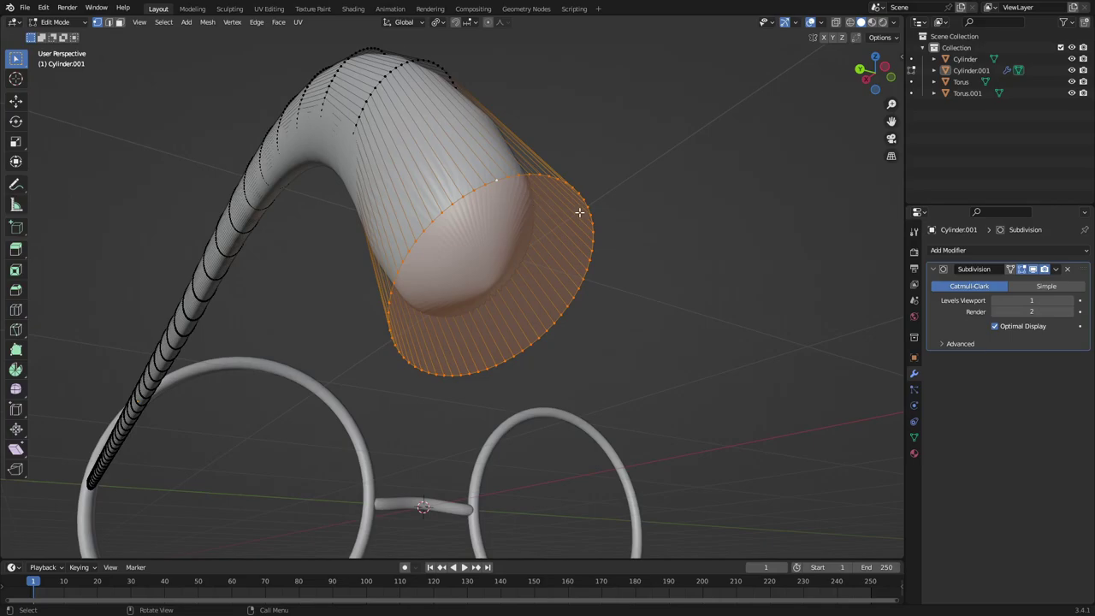
key("Tab")
key("Tab")
Step: Scale the tip's new end face to about 0.616
key("s")
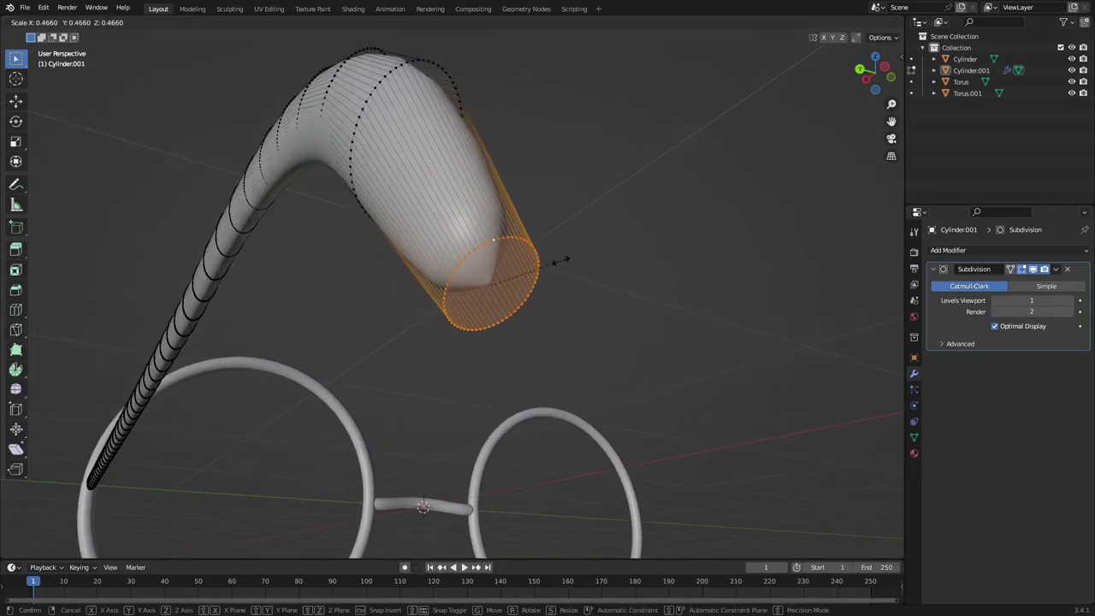
left_click(587, 267)
middle_click_drag(496, 262, 618, 278)
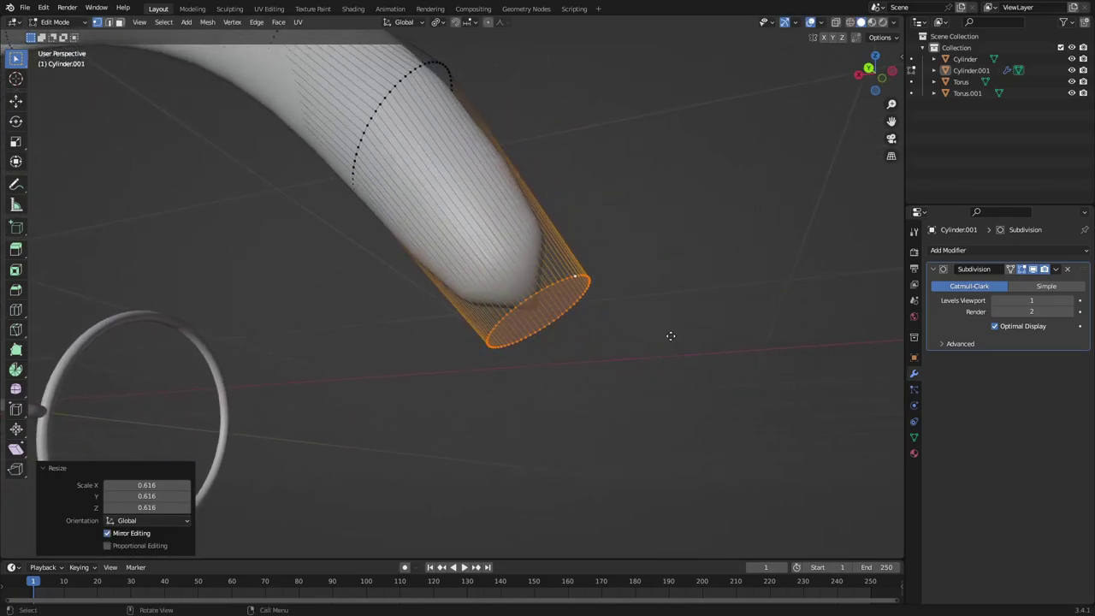
Step: Extrude the end face about 0.011 m along its normal and shrink it to about 0.202
key("e")
left_click(650, 331)
key("s")
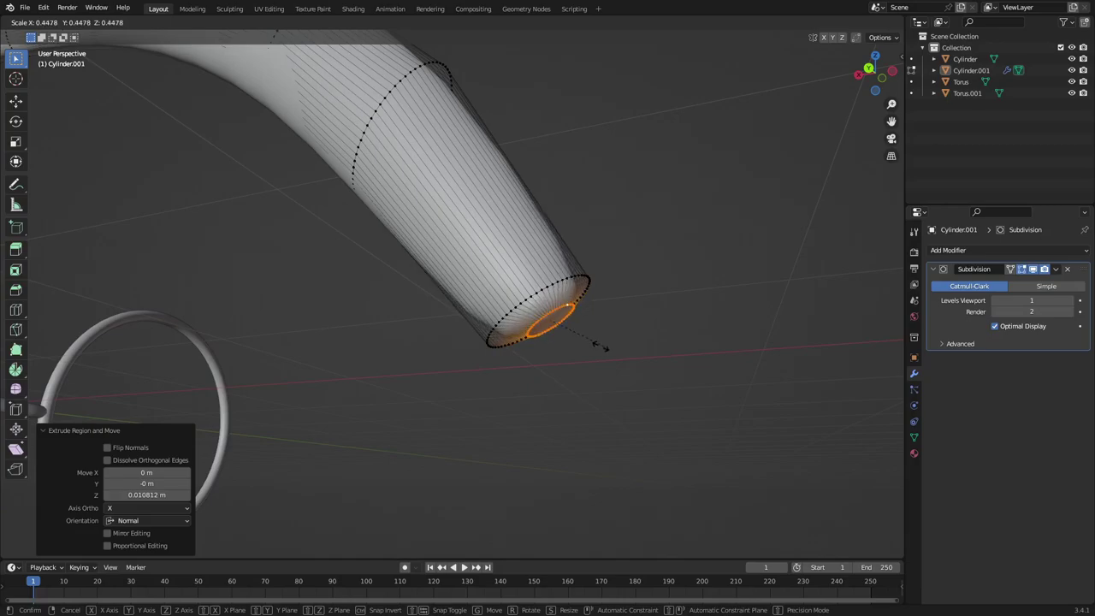
left_click(605, 344)
Step: Nudge the small end face along global X, and inspect the rounded tip in Object Mode
key("g")
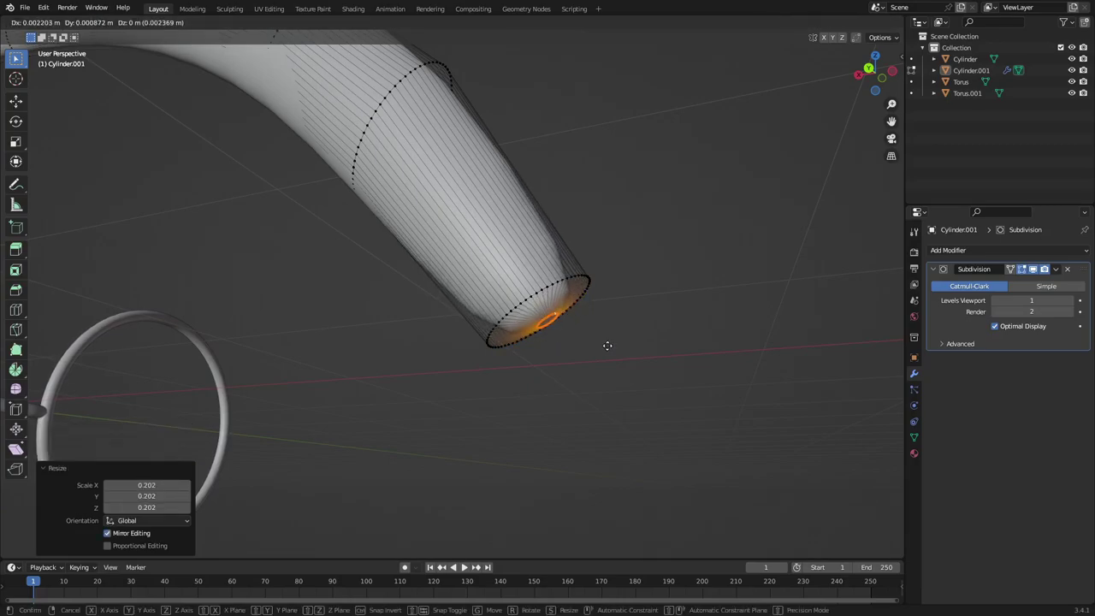
key("x")
left_click(603, 348)
middle_click_drag(603, 347, 533, 332)
key("Tab")
left_click(534, 320)
scroll(534, 330, "up", 3)
scroll(628, 313, "down", 1)
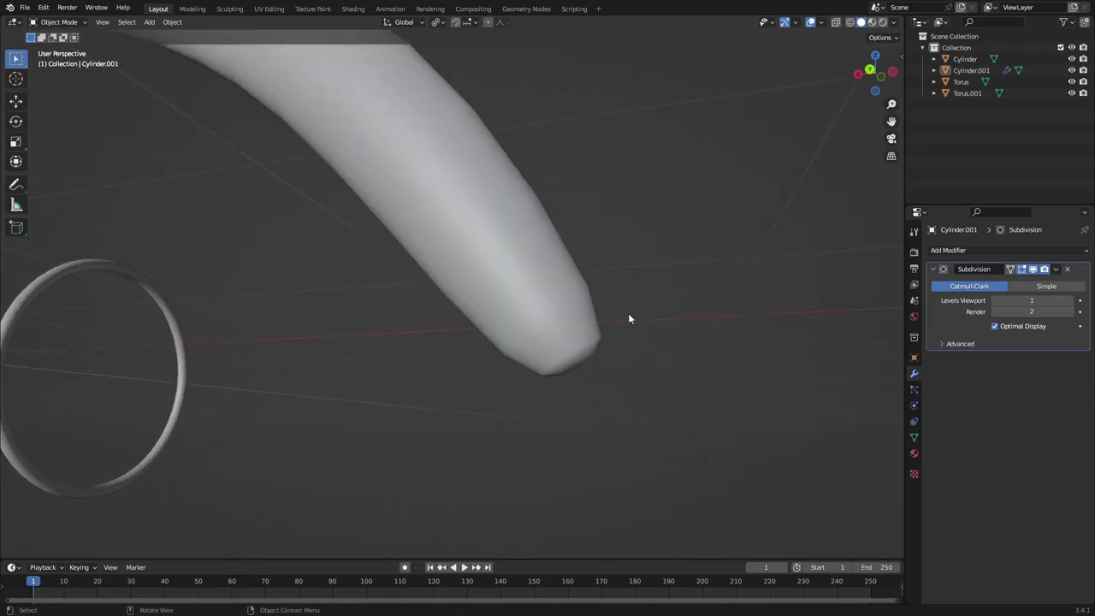
middle_click_drag(628, 313, 571, 299)
middle_click_drag(449, 283, 650, 239)
Step: Try Simple subdivision on the arm, and return to Catmull-Clark with viewport and render levels of 2
left_click(995, 311)
mouse_move(769, 291)
middle_mouse_down()
mouse_move(769, 302)
mouse_move(774, 286)
mouse_move(761, 278)
middle_mouse_up()
left_click(1045, 286)
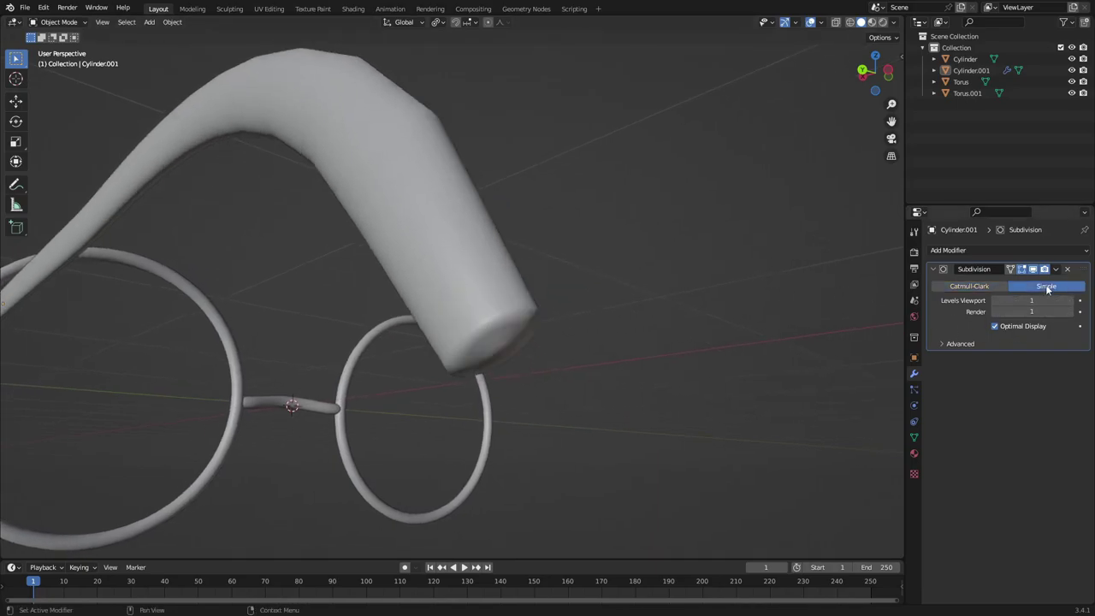
left_click(989, 285)
Step: Select the wide edge loop around the ear-hook tip in Edit Mode
middle_click_drag(885, 314, 406, 334)
key("Tab")
scroll(479, 322, "up", 2)
left_click(412, 358, "alt")
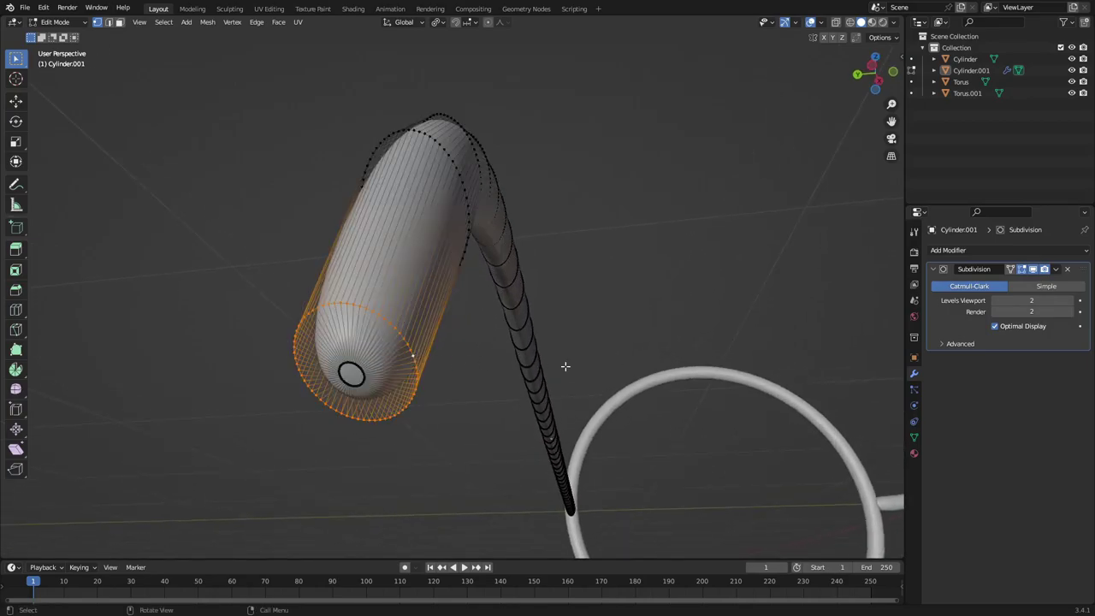
key("s")
right_click(669, 345)
key("r")
key("y")
right_click(635, 291)
key("r")
key("x")
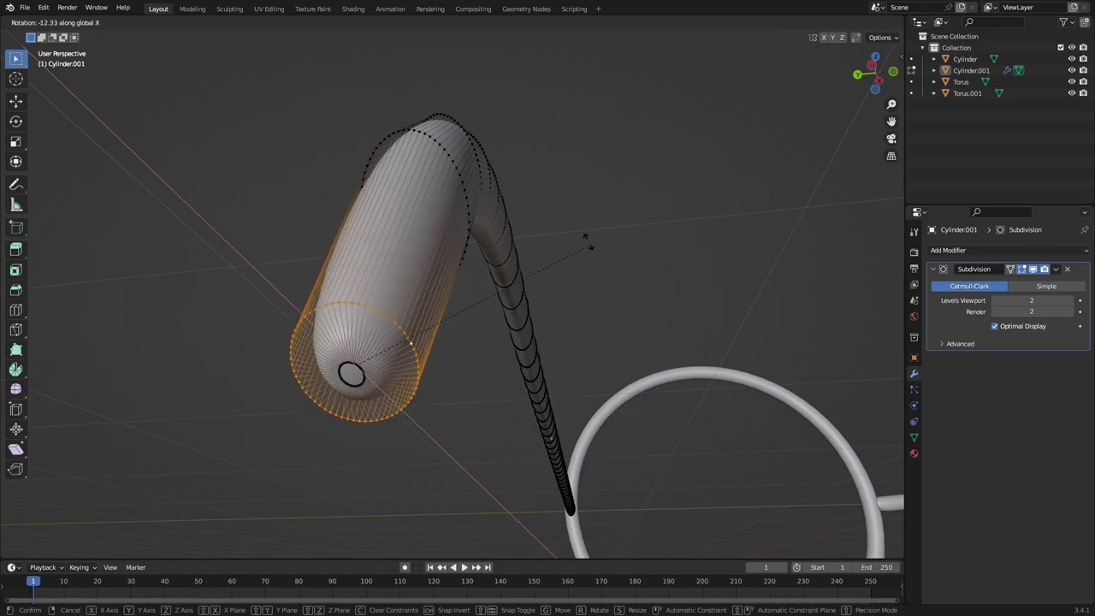
right_click(431, 68)
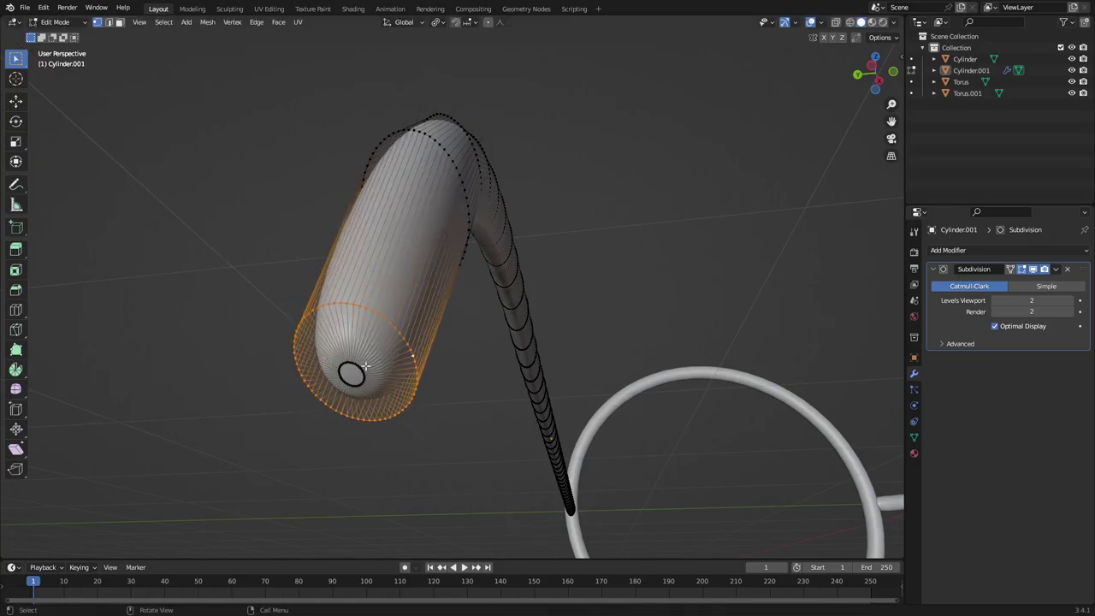
Step: Add the small end ring to the selection of the wide edge loop at the ear-hook tip
middle_click_drag(364, 366, 391, 369)
key("c")
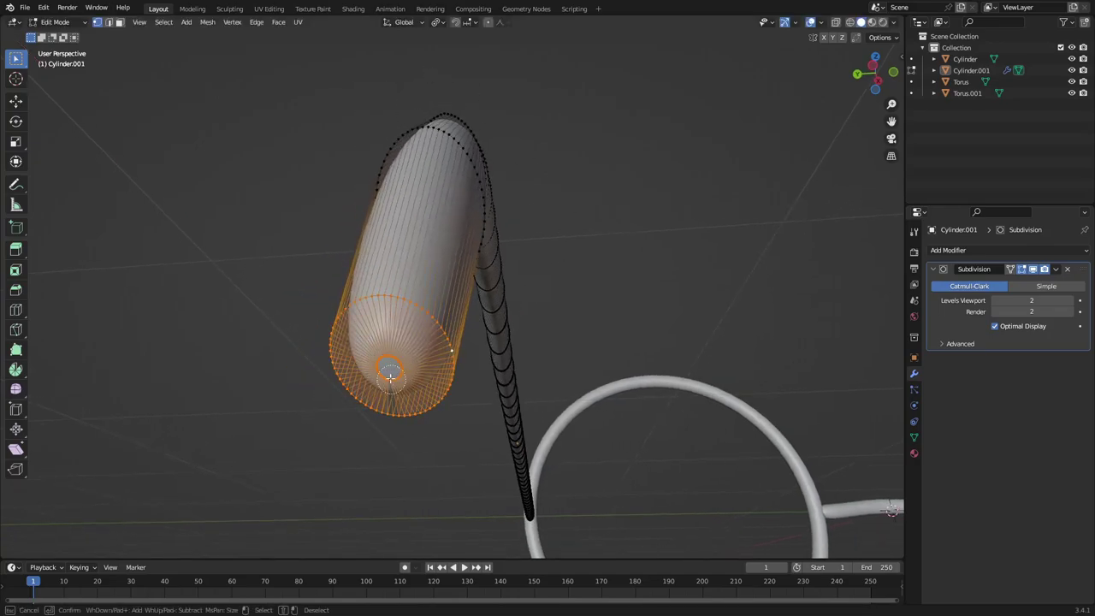
scroll(387, 371, "up", 2)
middle_click_drag(401, 364, 455, 297, "shift")
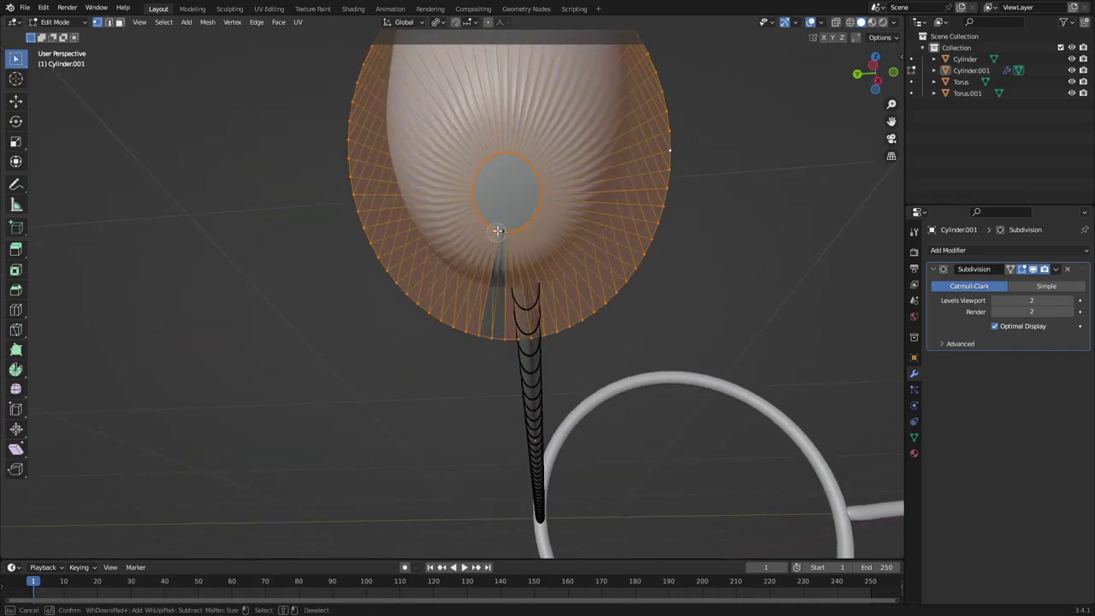
middle_click_drag(532, 227, 657, 274)
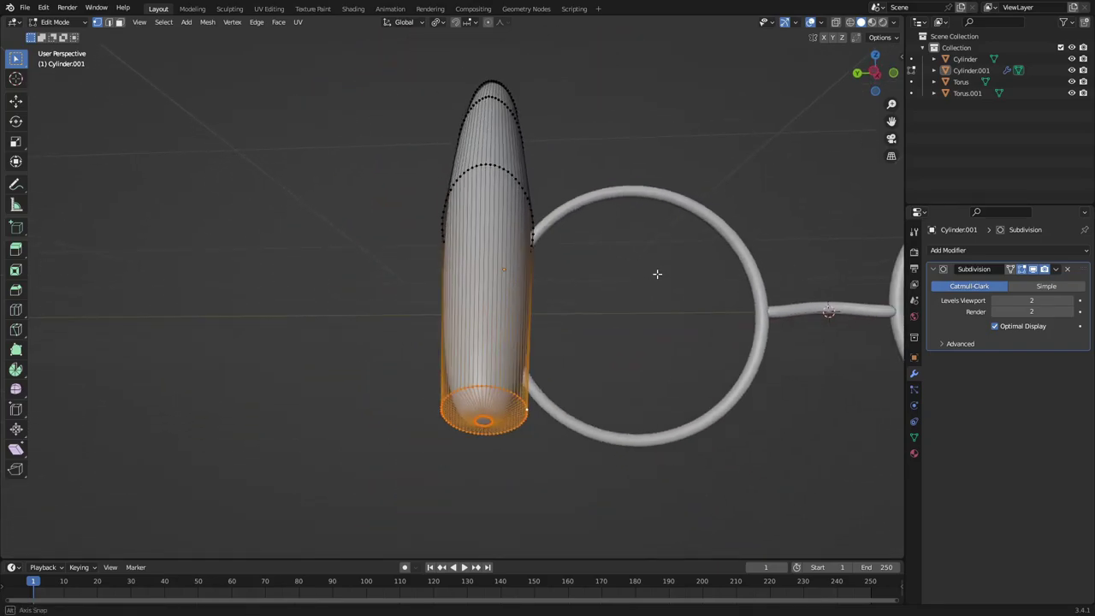
Step: Rotate both tip loops about -30.3° around local X, tilt them slightly negative around local Y, and inspect the arm in Object Mode
key("r")
key("x")
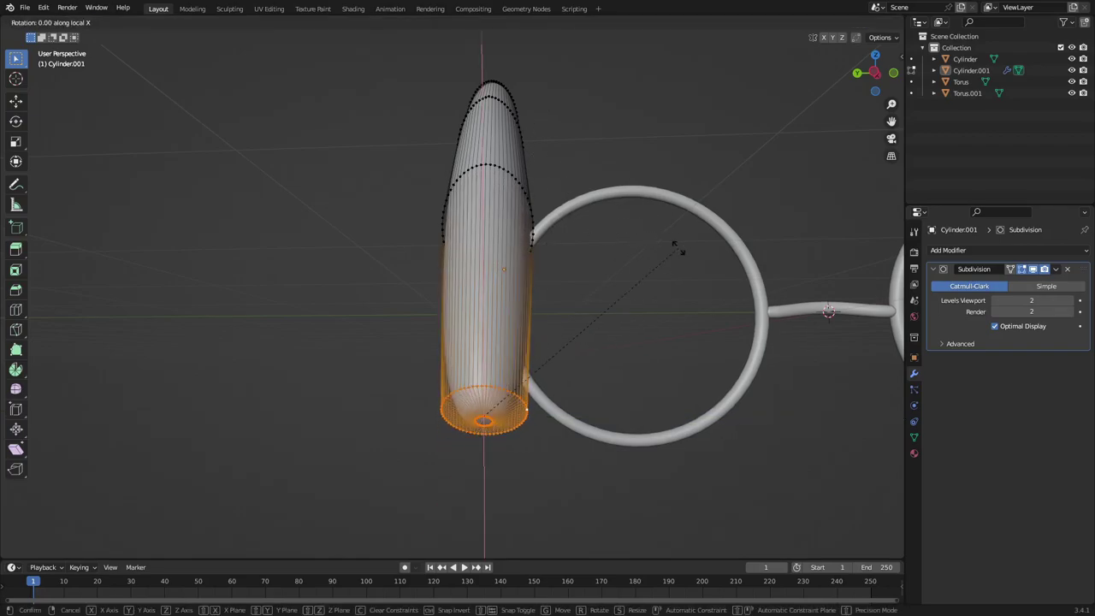
left_click(569, 157)
key("r")
key("y")
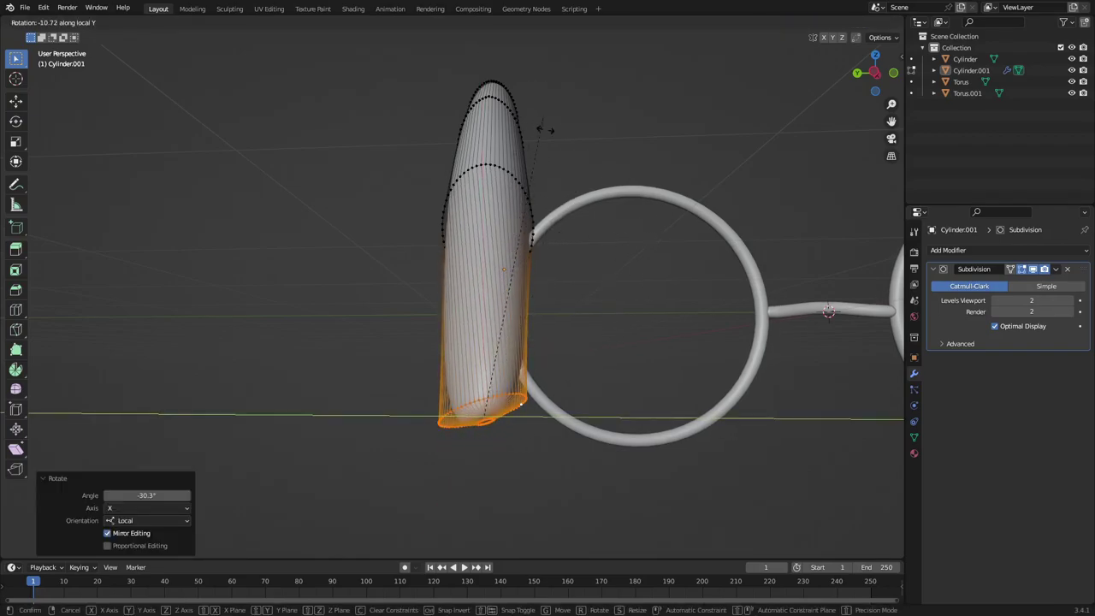
left_click(553, 413)
key("Tab")
middle_click_drag(507, 384, 528, 330)
scroll(669, 367, "down", 2)
scroll(527, 331, "up", 2)
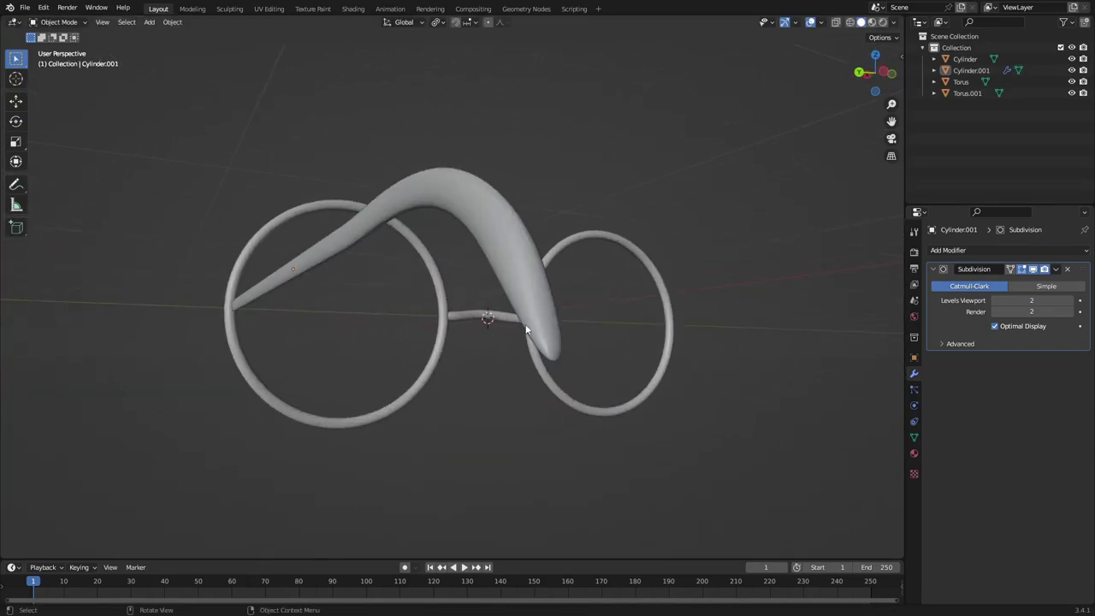
Step: Select only the small ring at the ear-hook tip and move it about -0.022 m along local Z
key("Tab")
scroll(557, 350, "up", 4)
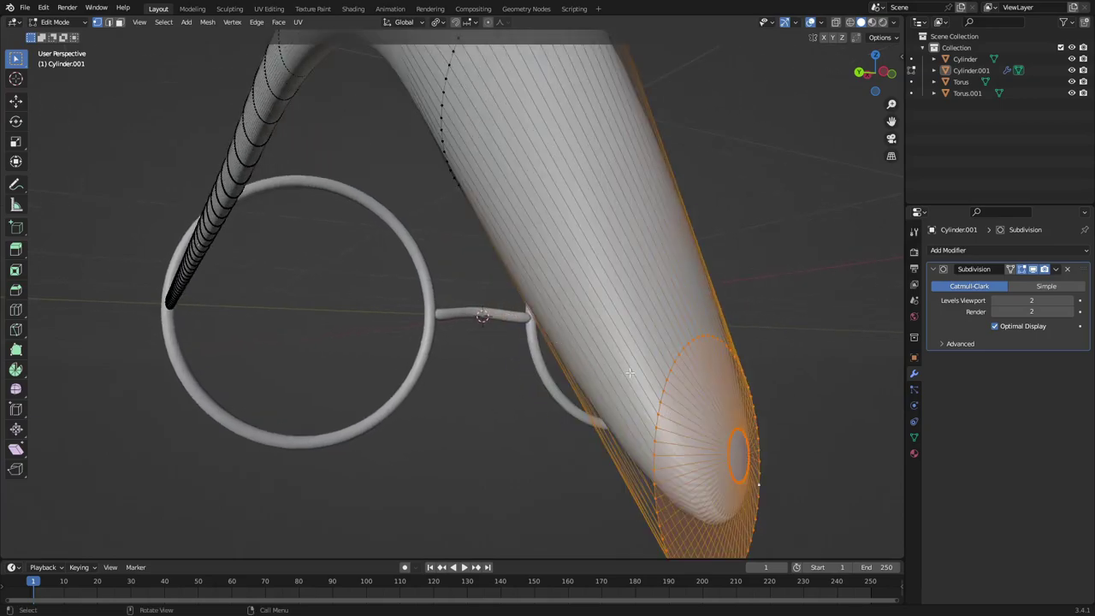
middle_click_drag(632, 367, 596, 347)
left_click(500, 320)
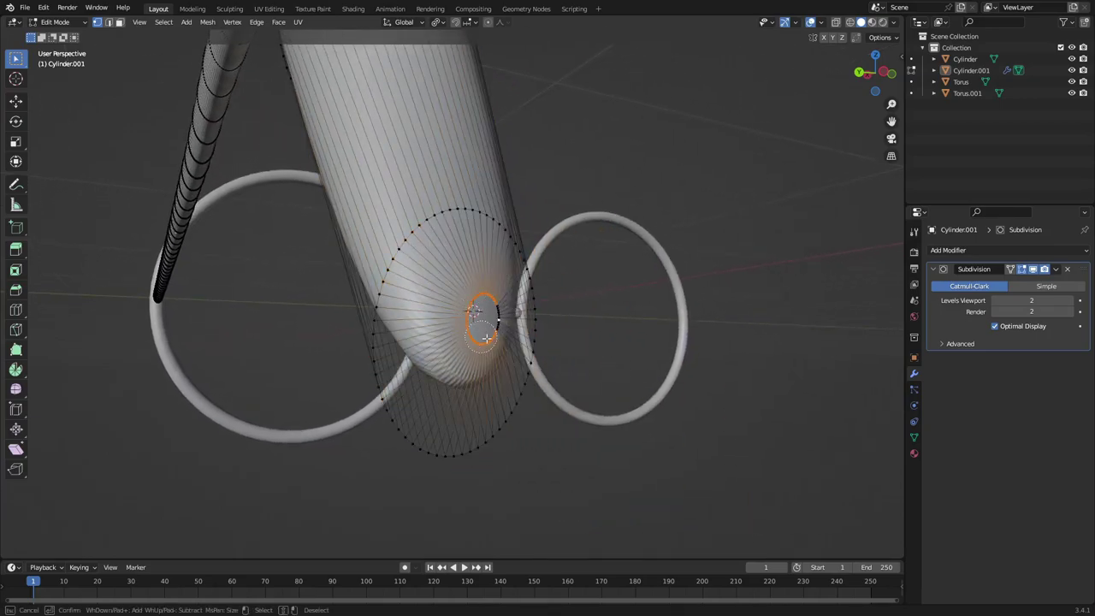
key("s")
right_click(576, 332)
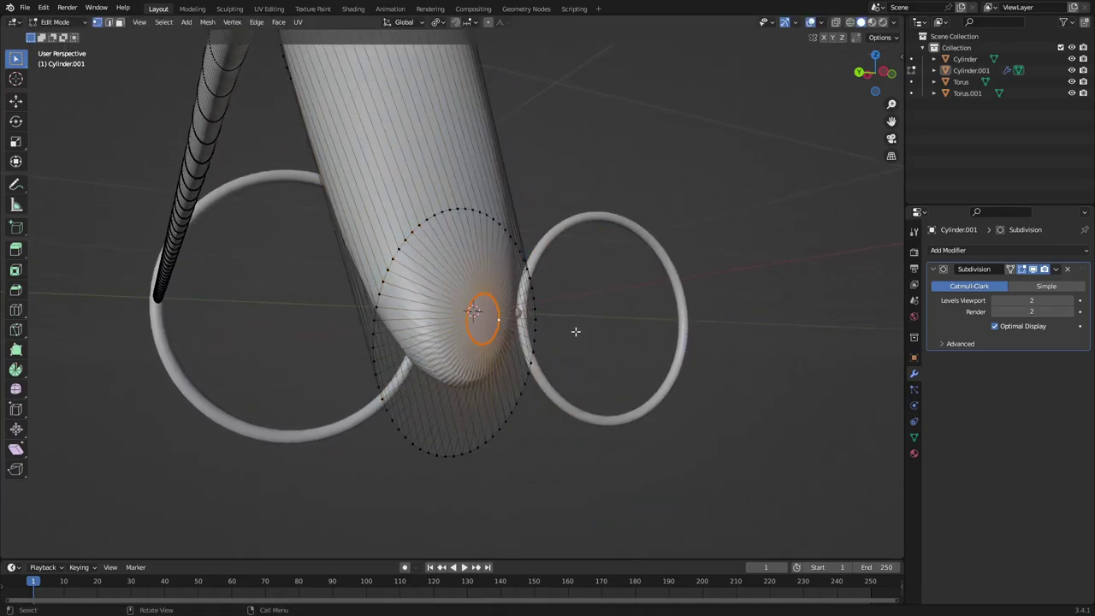
key("z")
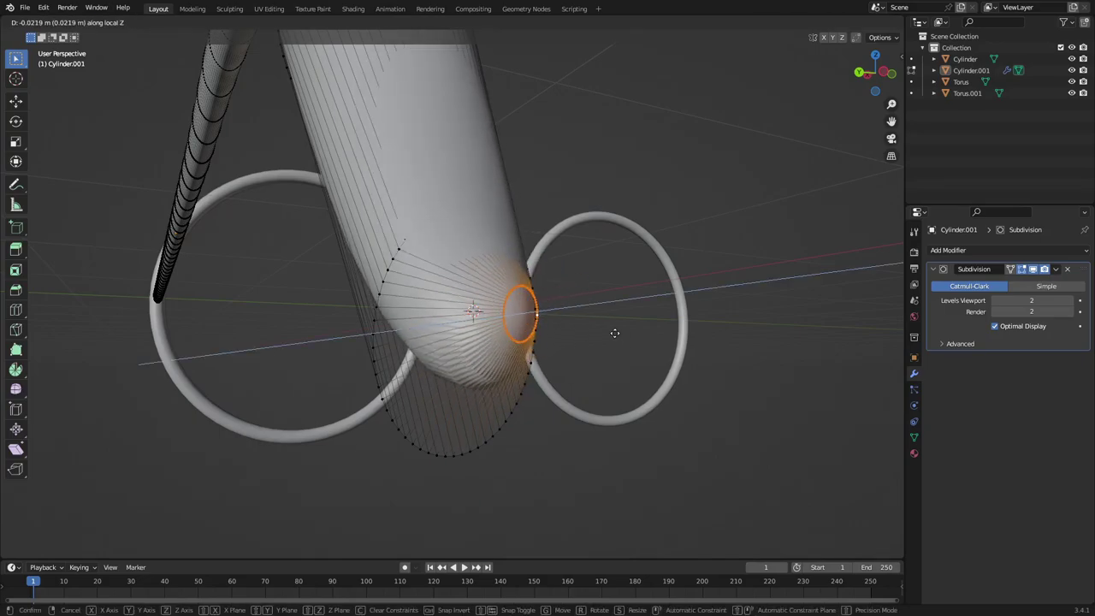
left_click(622, 336)
Step: Examine the ear-hook tip from several angles in both Object Mode and Edit Mode
middle_click_drag(622, 336, 681, 335)
key("Tab")
scroll(633, 344, "down", 5)
scroll(535, 347, "up", 7)
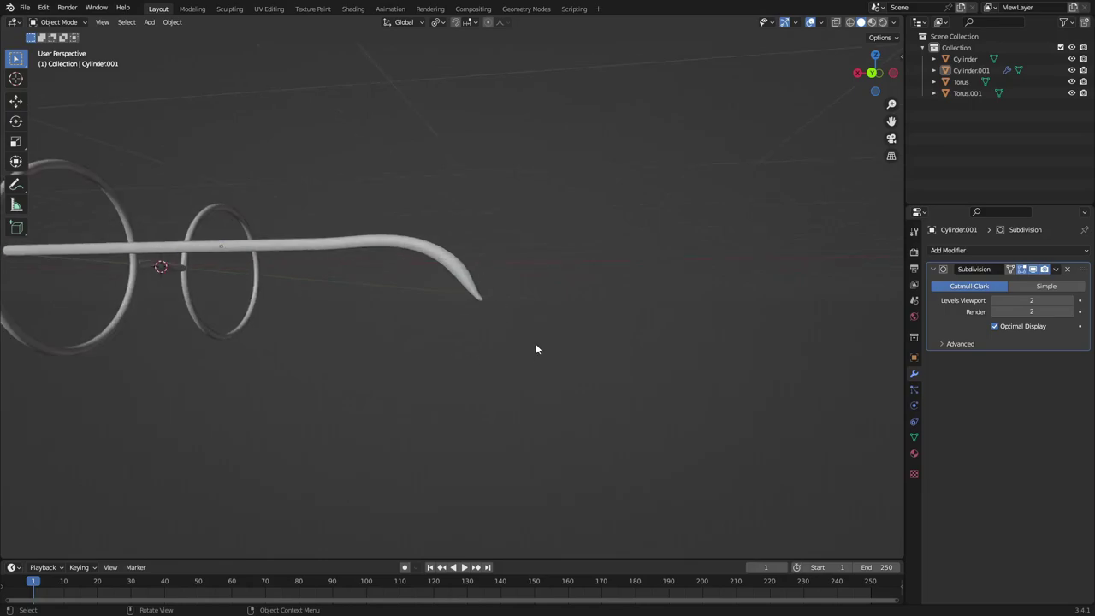
middle_click_drag(608, 329, 513, 231)
key("Tab")
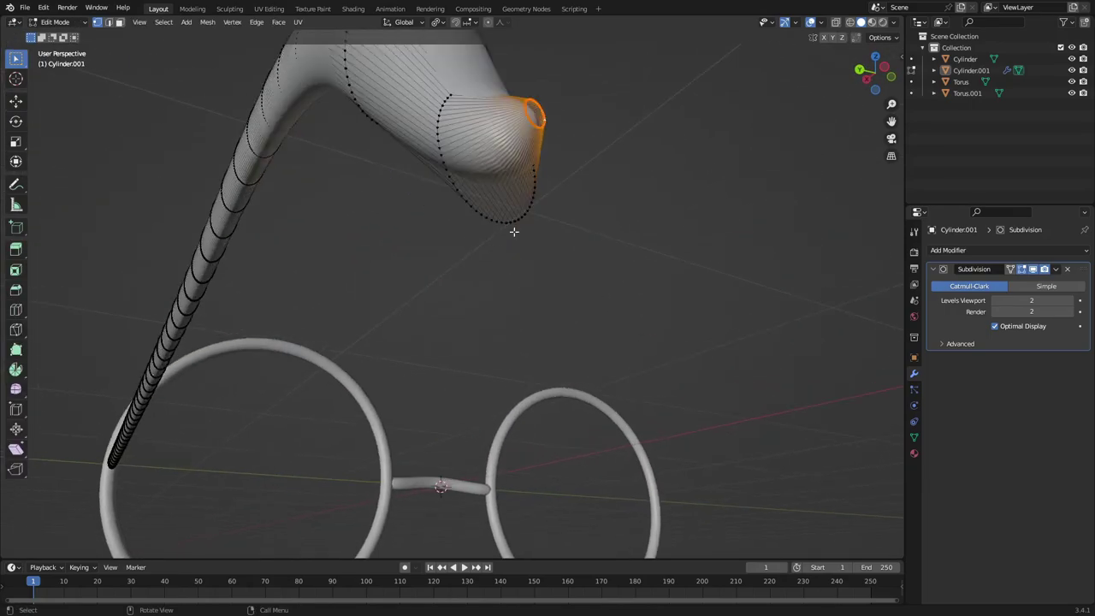
scroll(484, 226, "down", 2)
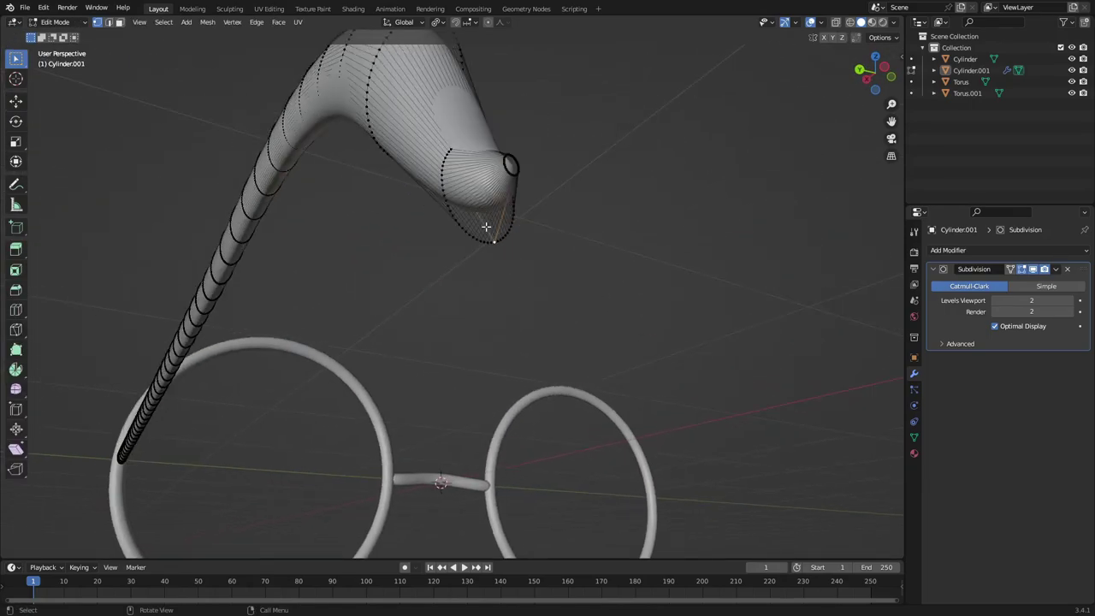
key("Tab")
middle_click_drag(488, 226, 545, 285)
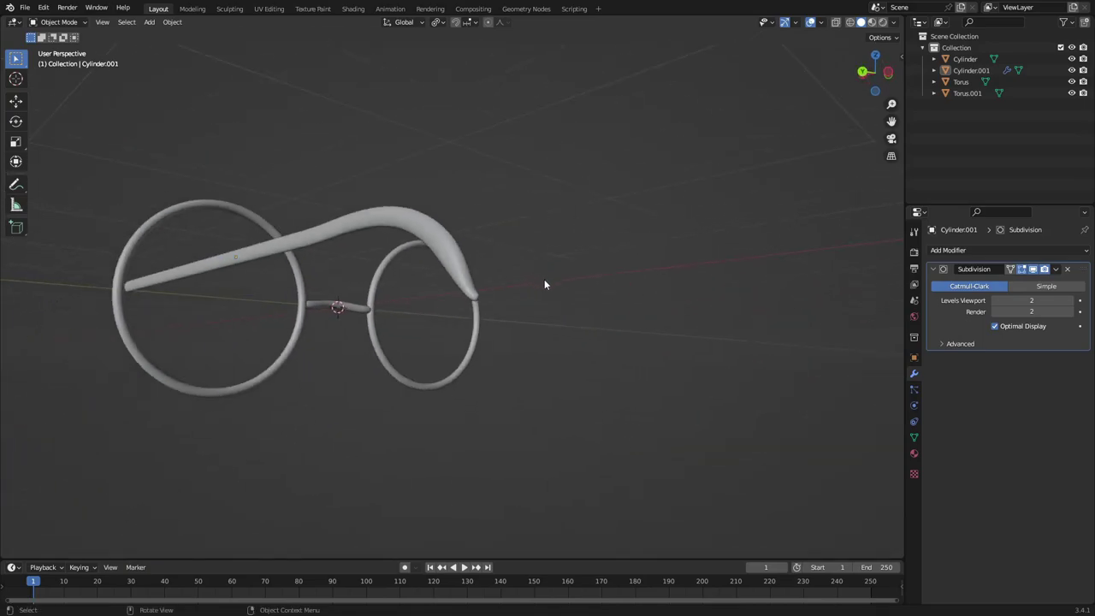
Step: Set the arm's Subdivision viewport and render levels to 1, and inspect its ear hook and front end
left_click(935, 250)
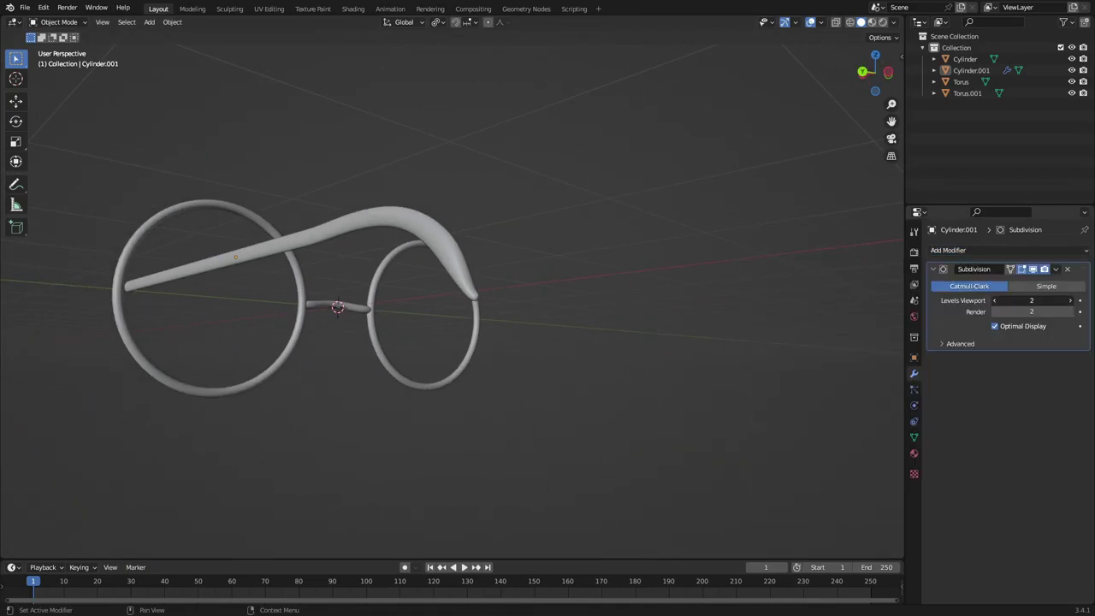
middle_click_drag(732, 309, 684, 338)
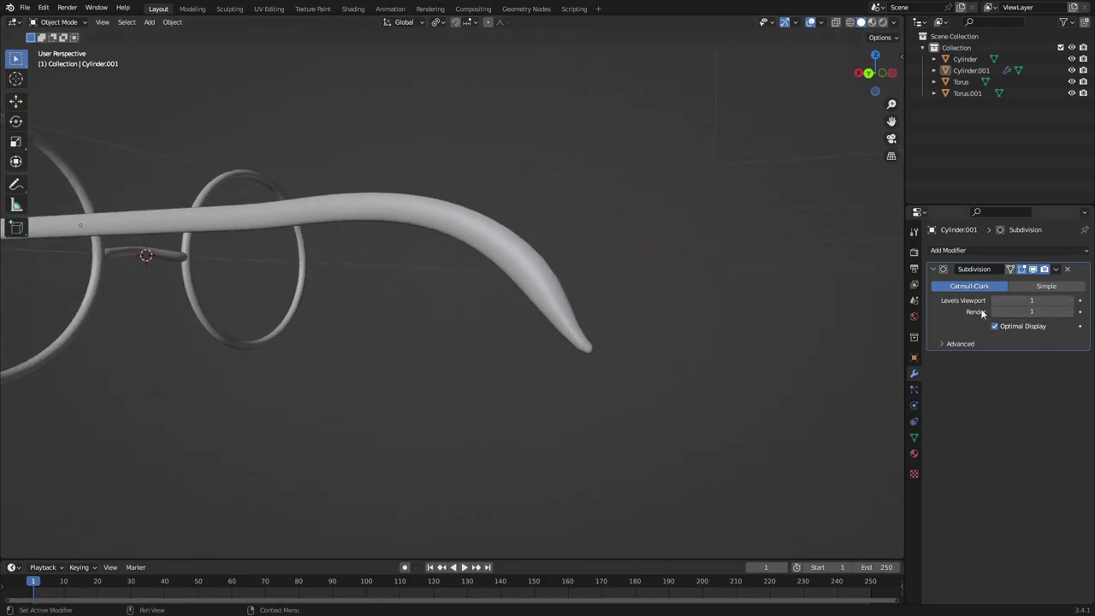
middle_click_drag(488, 240, 547, 257)
middle_click_drag(561, 297, 603, 301)
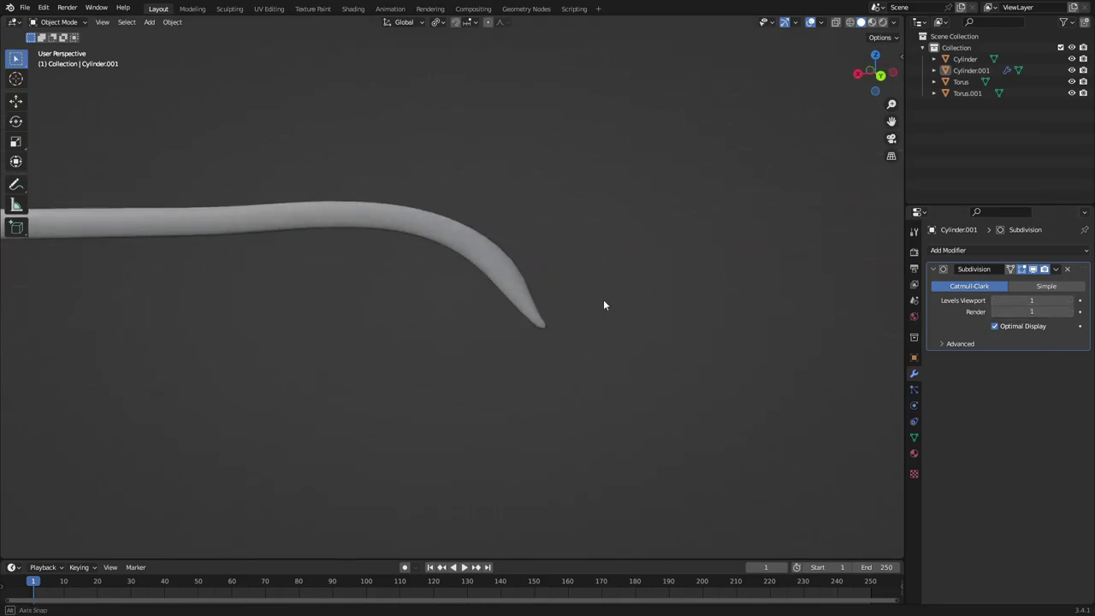
scroll(476, 289, "down", 4)
middle_click_drag(475, 285, 579, 330)
left_click(453, 369)
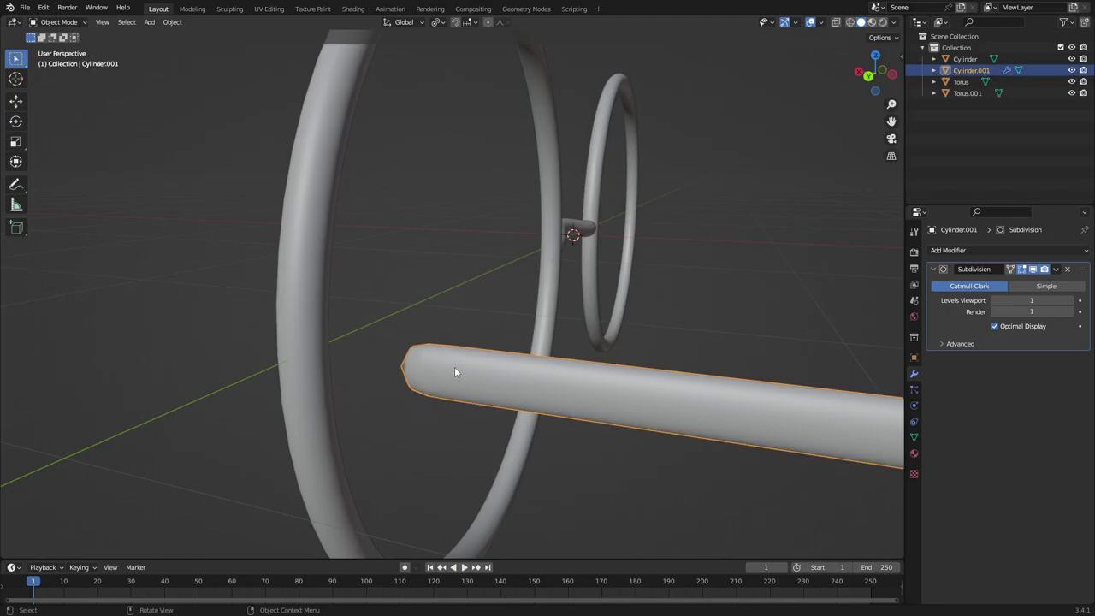
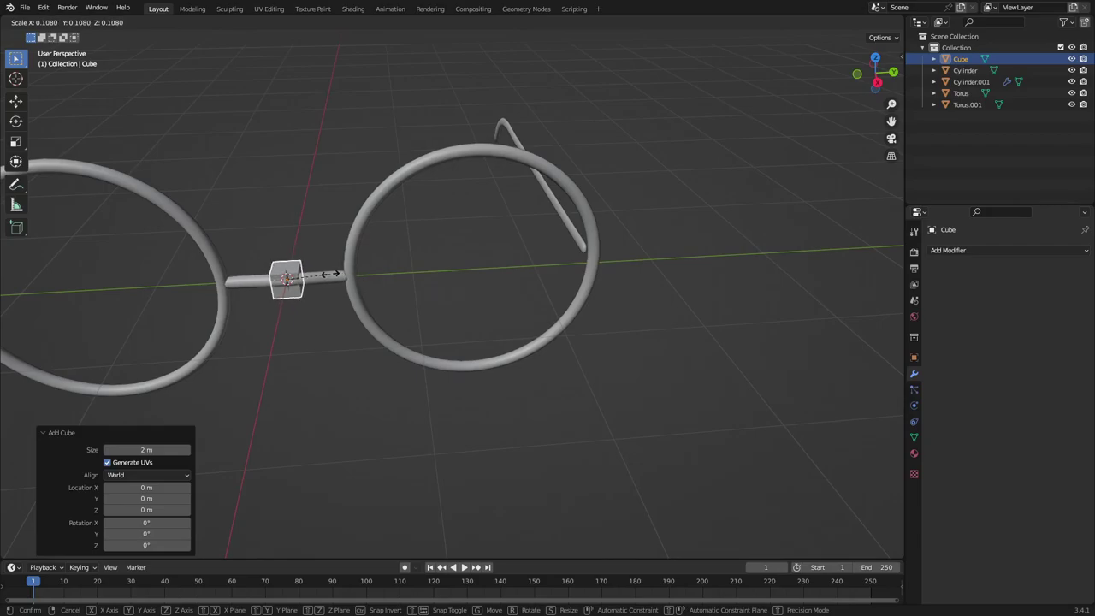
Step: Add a cube scaled to about 0.107 and move it about 2.49 m along global Y onto the lens ring's outer edge
left_click(329, 274)
key("g")
key("y")
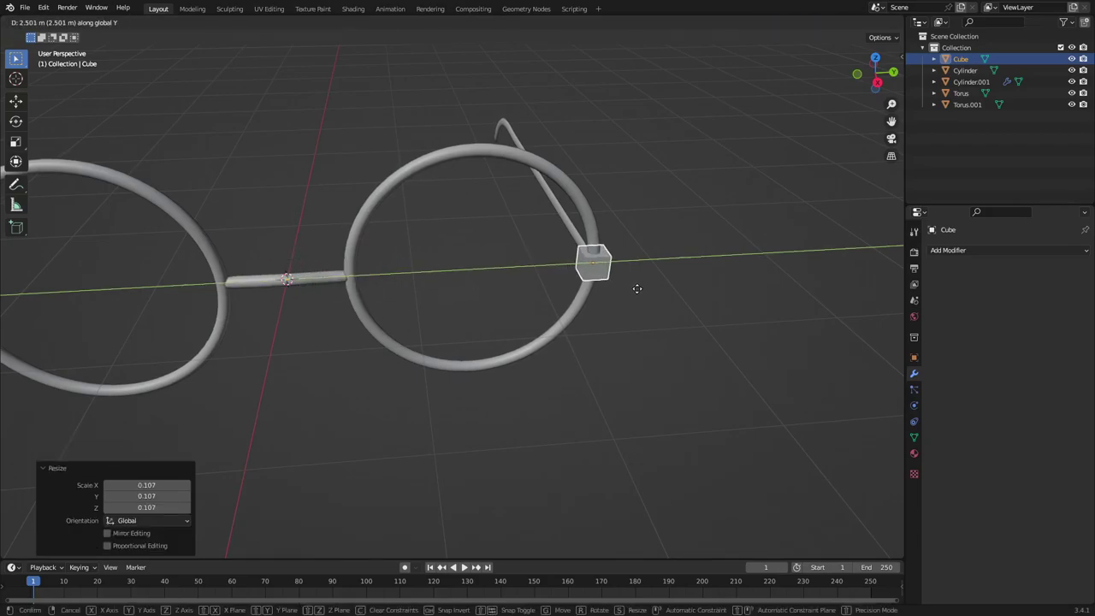
left_click(637, 288)
middle_click_drag(635, 287, 611, 306)
key("KP_Decimal")
scroll(597, 260, "down", 5)
scroll(602, 266, "up", 3)
scroll(596, 276, "down", 2)
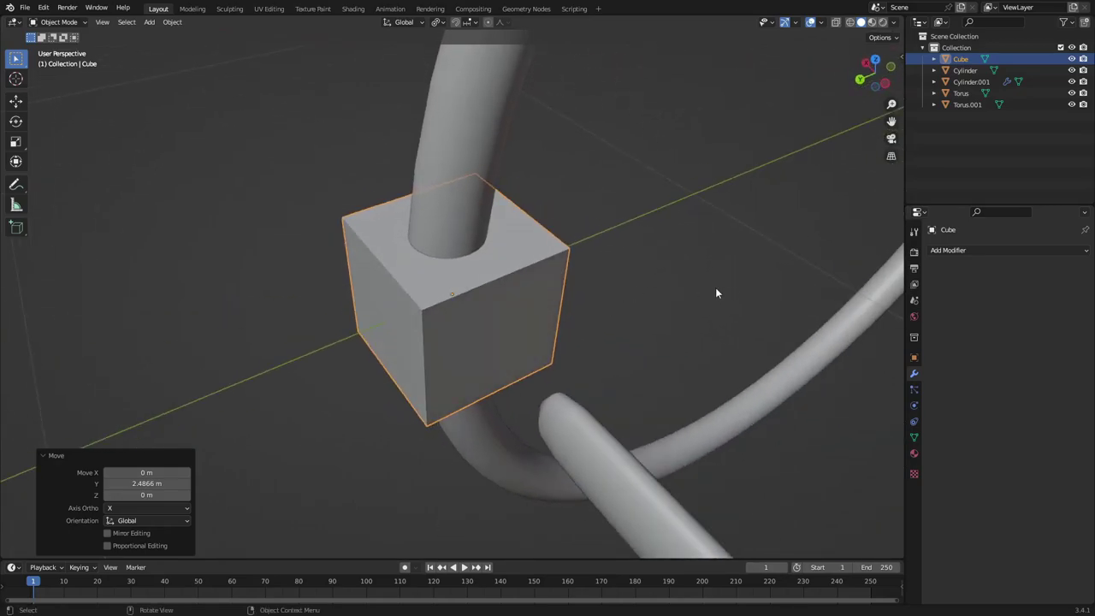
Step: Shrink the cube on the lens ring by a factor of about 0.681, and enlarge it slightly to fit around the rim
key("s")
left_click(641, 281)
key("s")
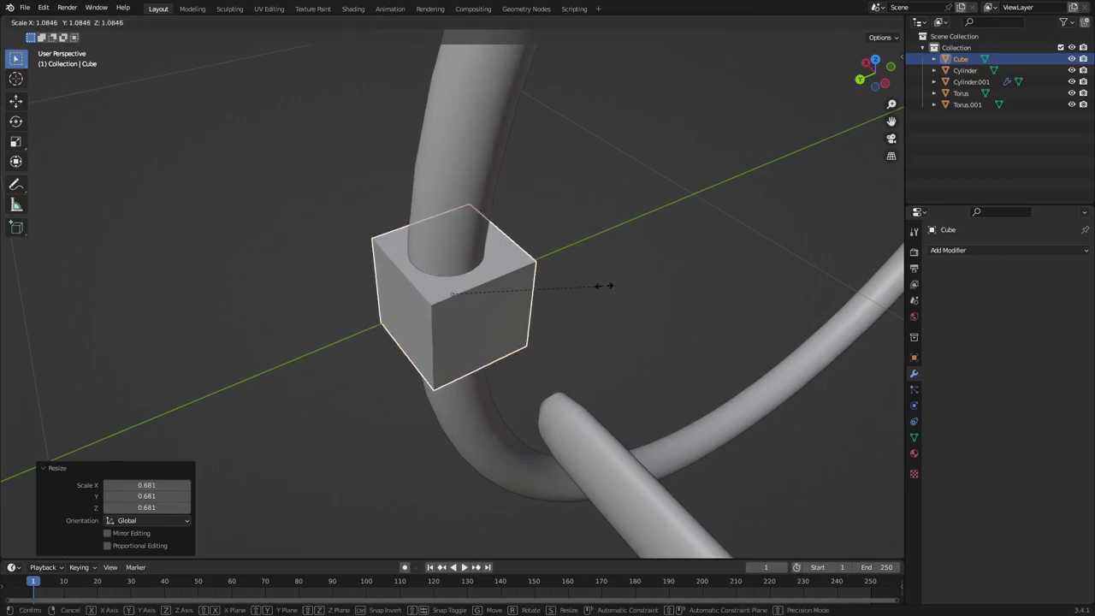
left_click(612, 285)
middle_click_drag(612, 286, 676, 301)
key("Tab")
key("Tab")
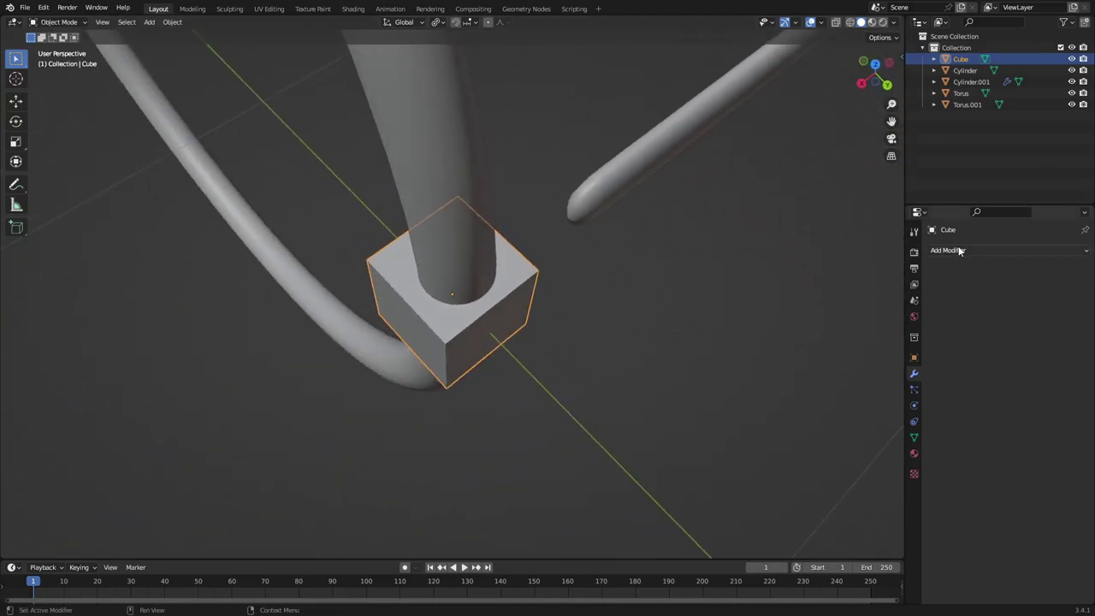
Step: Add a Bevel modifier with an amount of 0.32 m and 12 segments to the cube, and shade it smooth
left_click(957, 250)
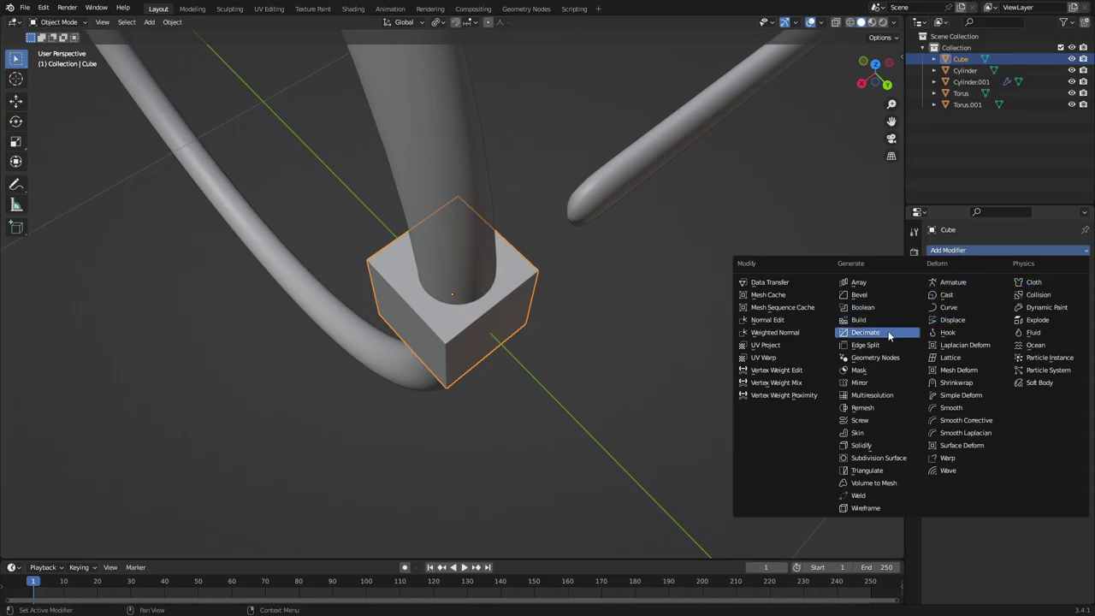
left_click(886, 295)
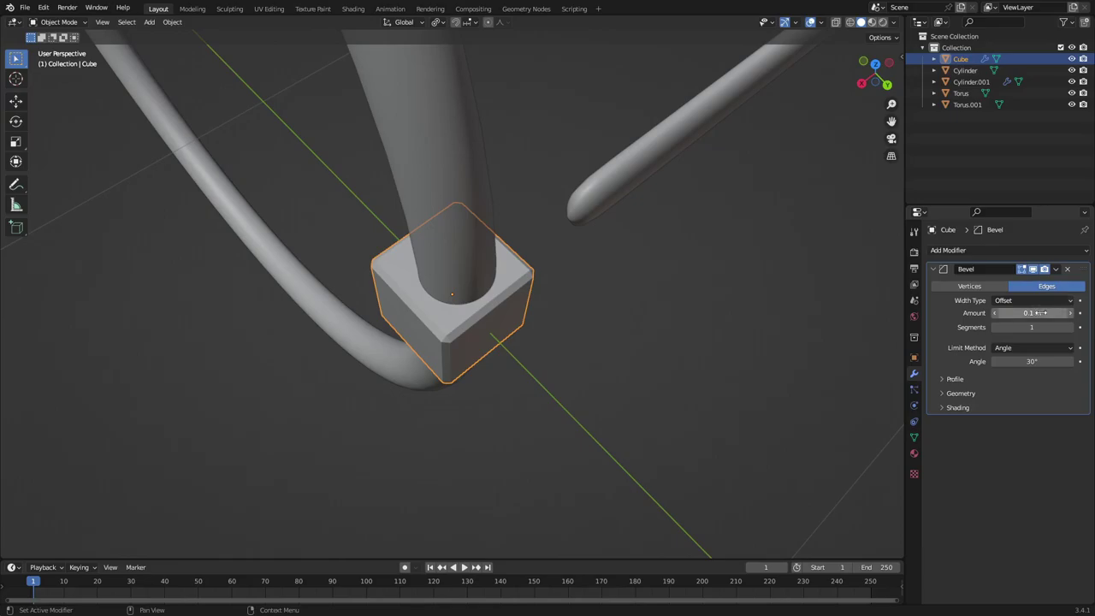
left_click_drag(1040, 313, 1069, 327)
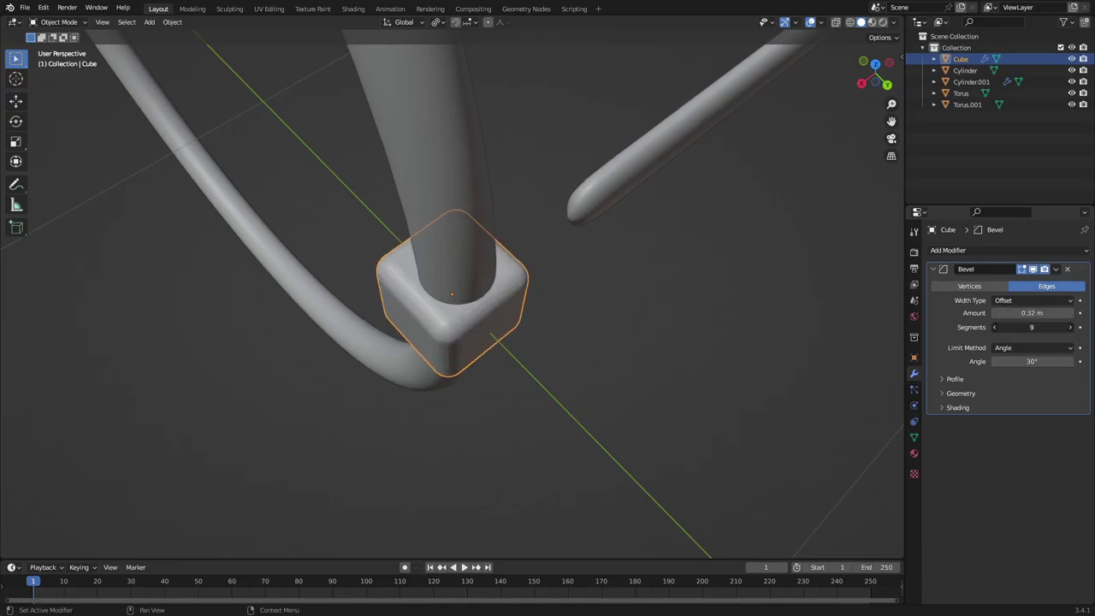
left_click(173, 23)
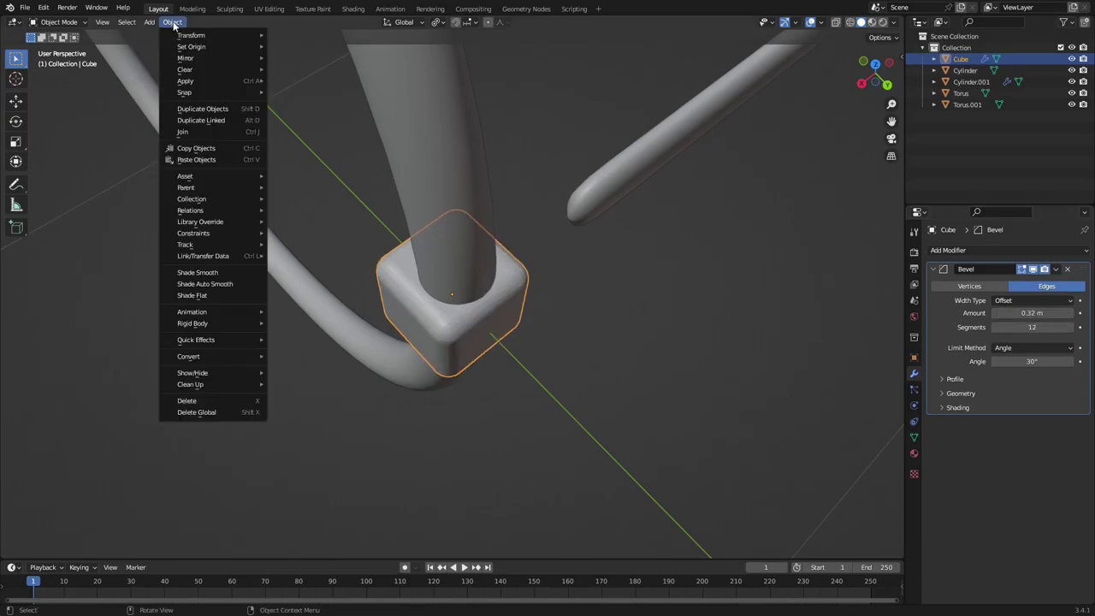
left_click(229, 274)
middle_click_drag(466, 250, 486, 278)
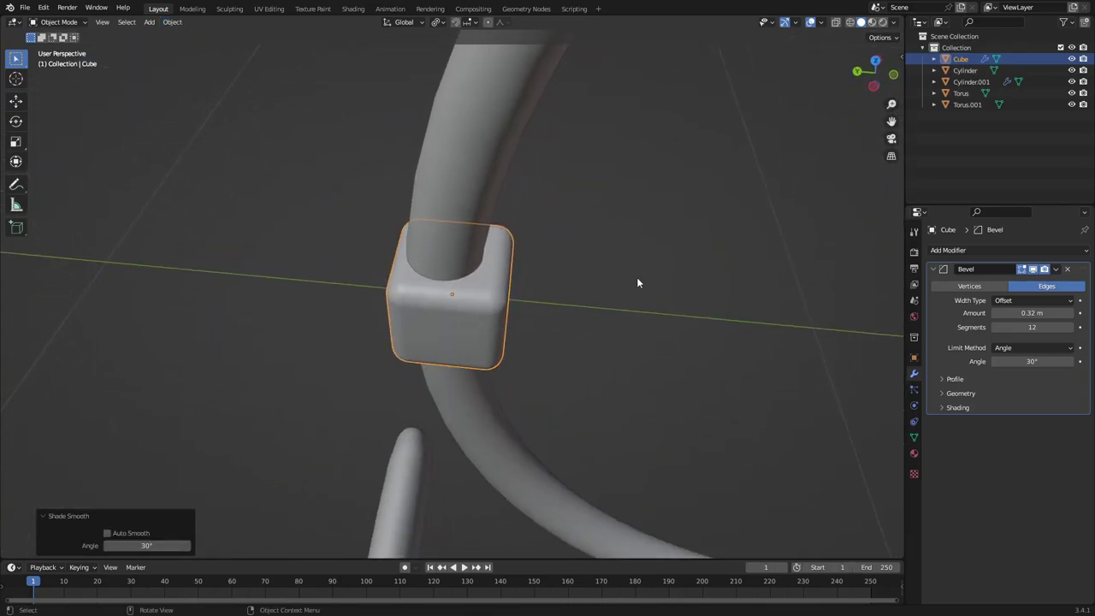
Step: Shift the beveled cube about 0.0084 m along global Y to center it on the lens rim
key("g")
key("y")
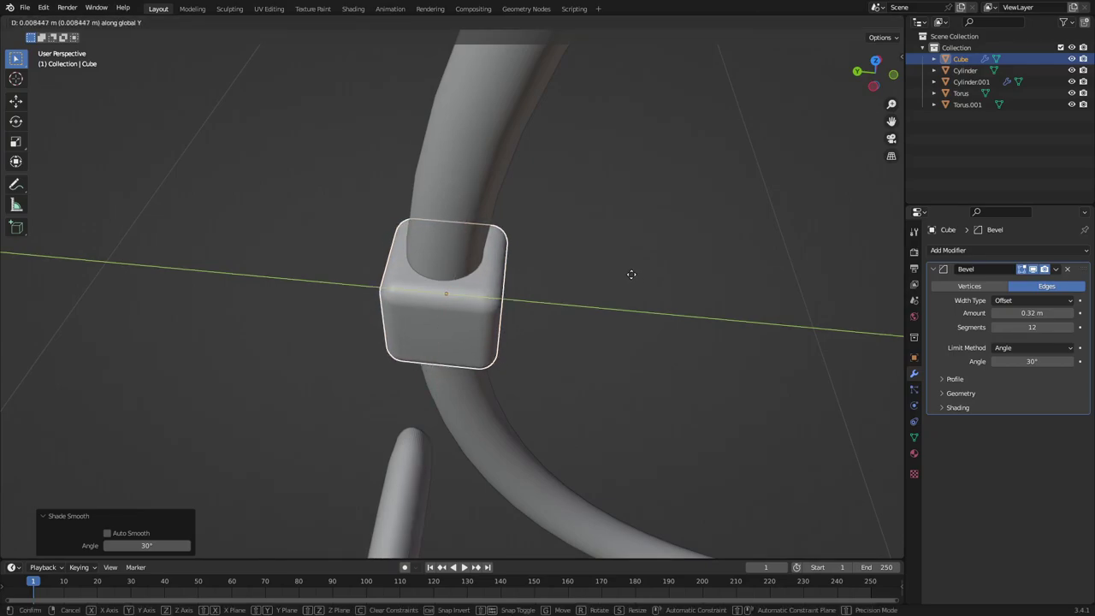
left_click(501, 278)
middle_click_drag(501, 278, 600, 313)
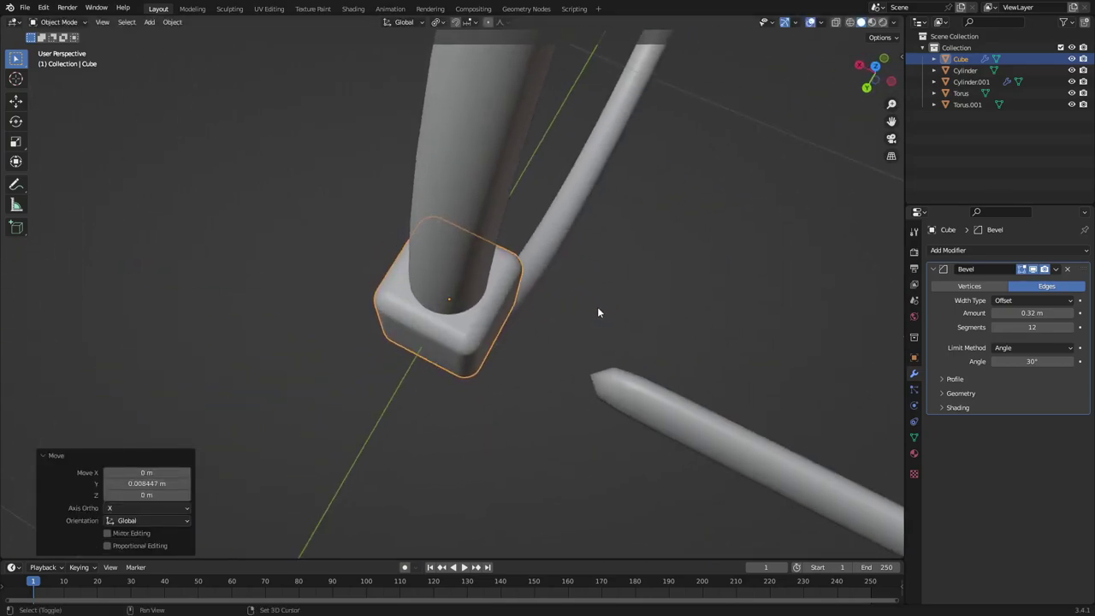
Step: Duplicate the beveled cube and move the copy about -0.18 m along global X toward the temple arm's front end
key("shift+d")
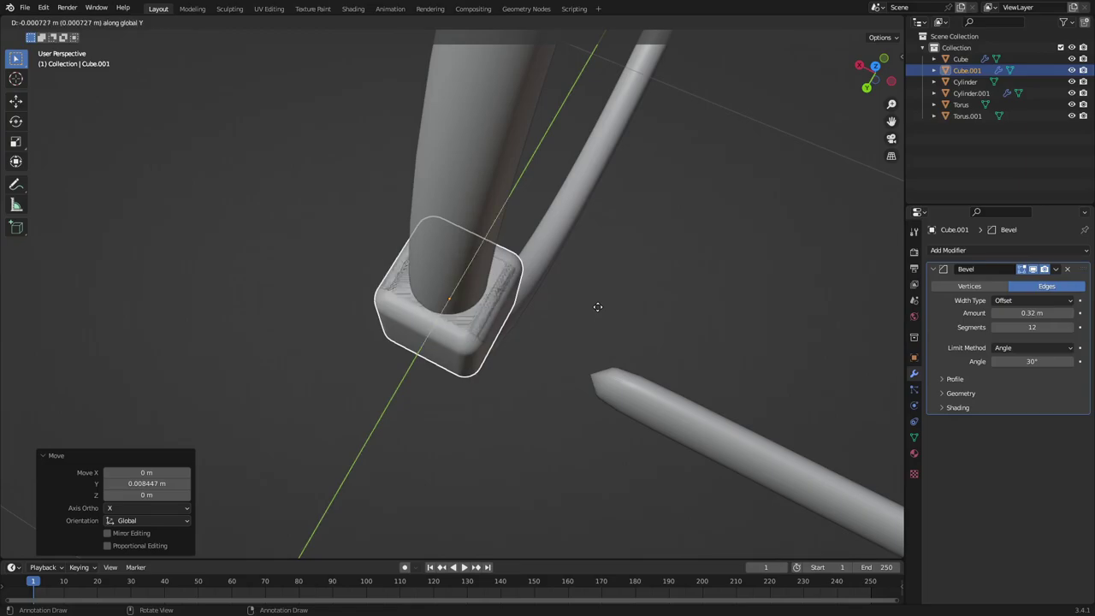
key("x")
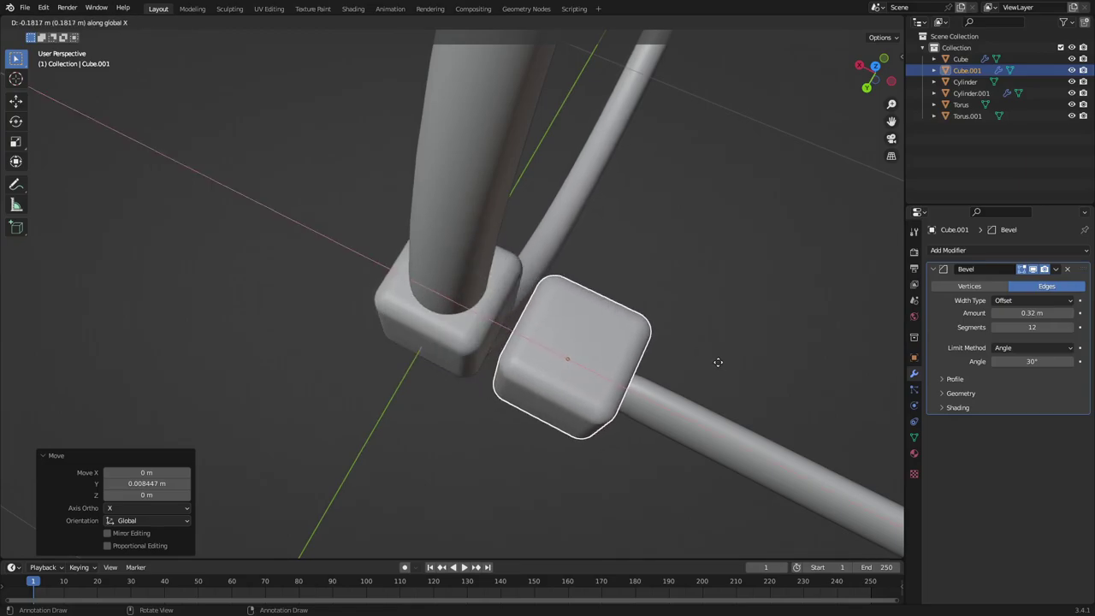
Step: Place the temple hinge block beside the frame block and move its inner front vertical edge about -0.045 m along X
left_click(716, 362)
middle_click_drag(617, 321, 446, 349)
key("Tab")
left_click(418, 358)
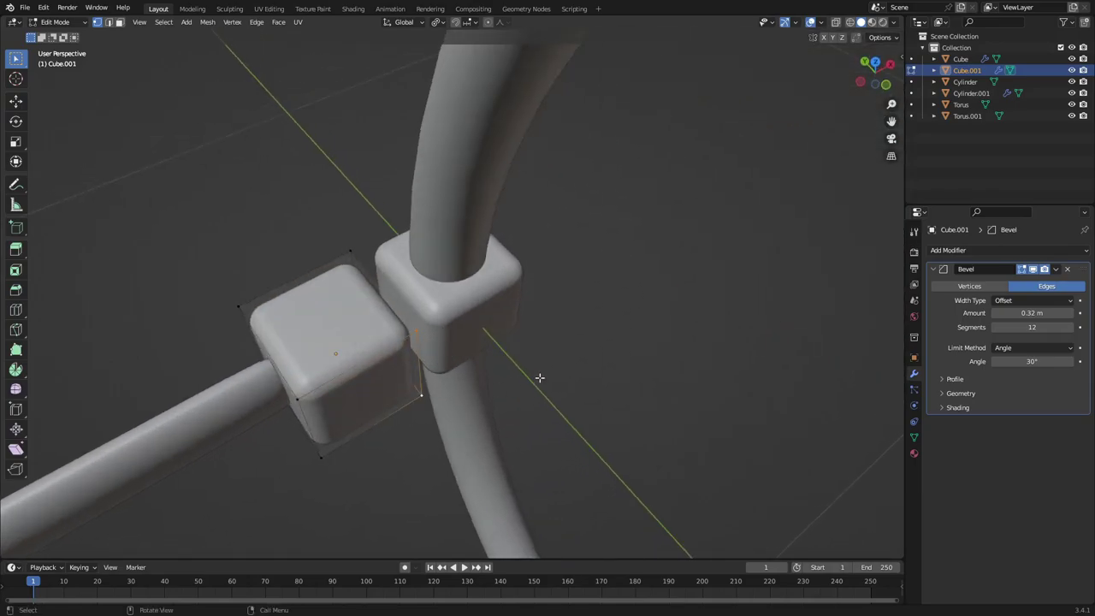
key("g")
key("x")
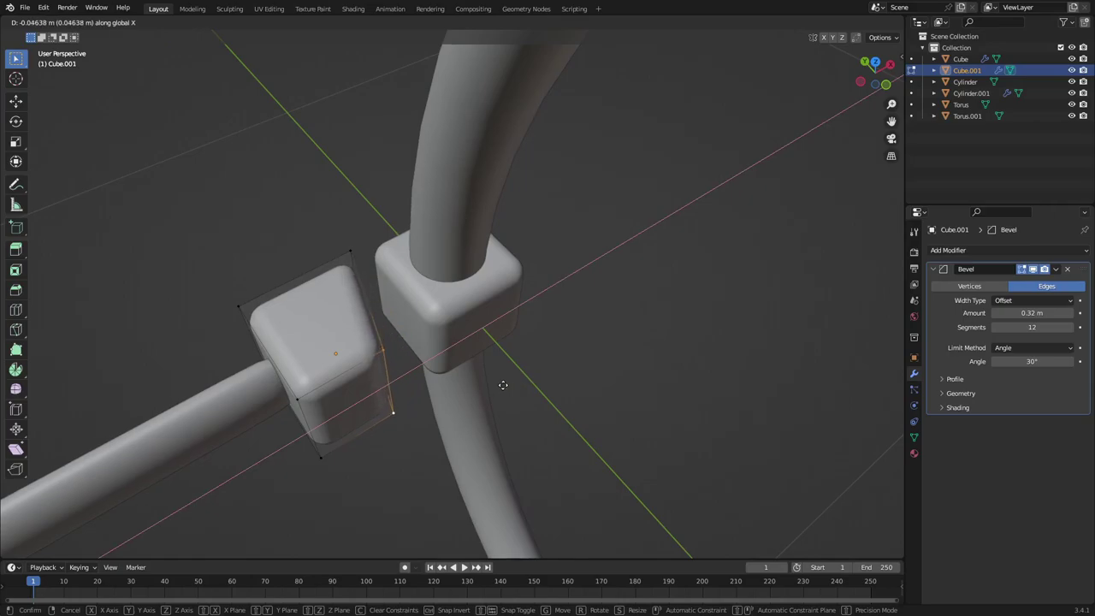
left_click(502, 382)
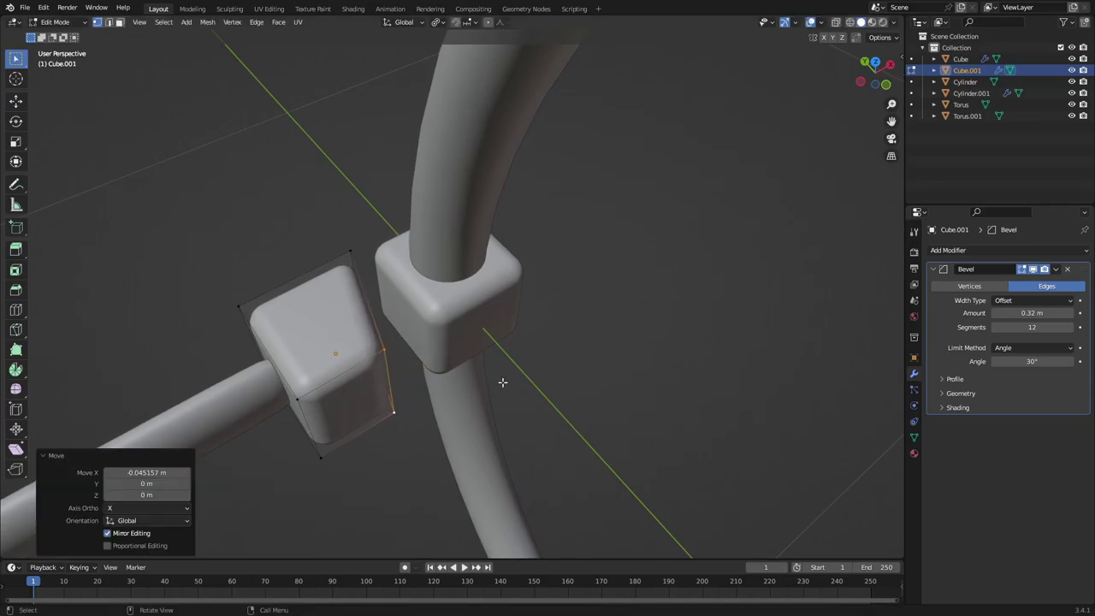
key("Tab")
Step: Move the frame hinge block's rear vertical edge along negative X toward the temple block
middle_click_drag(502, 383, 369, 296)
left_click(419, 339)
key("Tab")
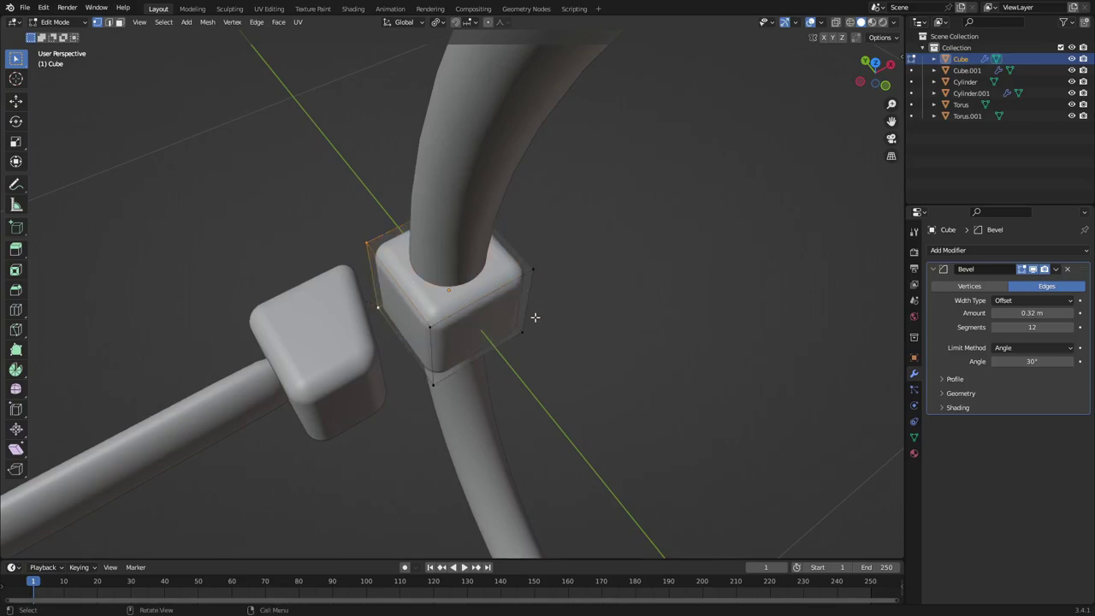
key("g")
key("x")
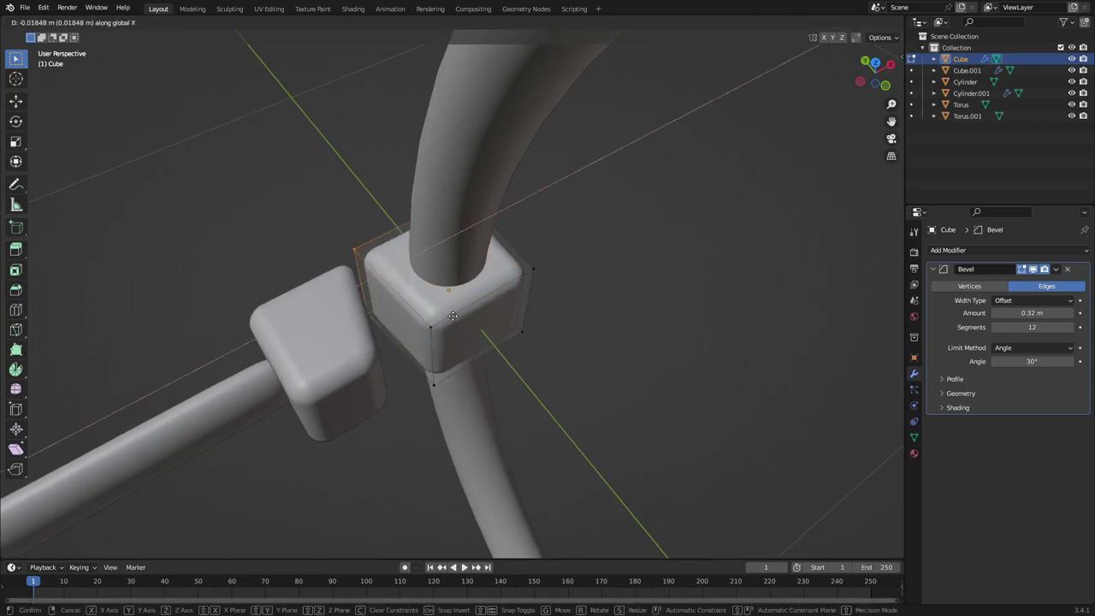
left_click(448, 317)
Step: Move the frame hinge block's front vertical edge along positive X to taper the side facing the temple block
left_click(429, 368)
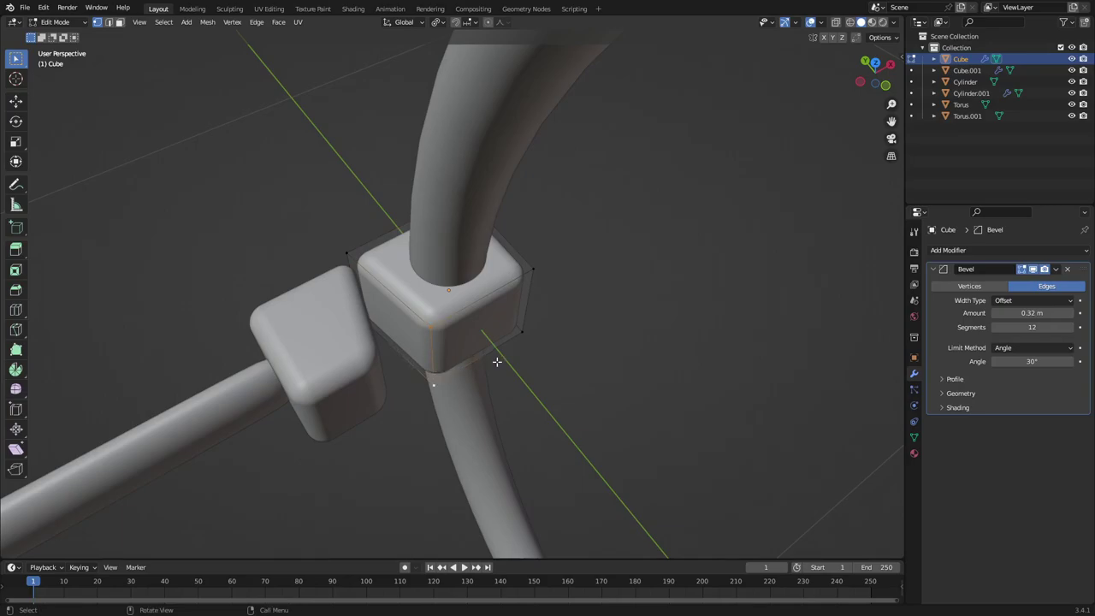
key("g")
key("x")
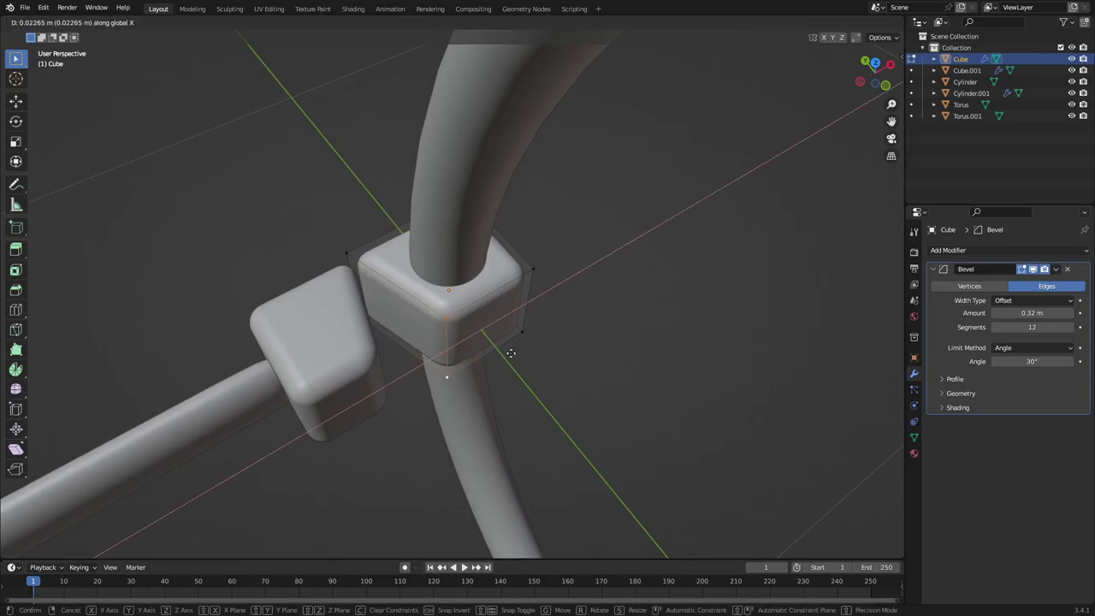
left_click(506, 354)
key("Tab")
Step: In top view, shift the temple block's whole mesh about -0.068 m in X and -0.071 m in Y to bring its origin to the hinge corner
middle_click_drag(505, 354, 554, 344)
left_click(575, 348)
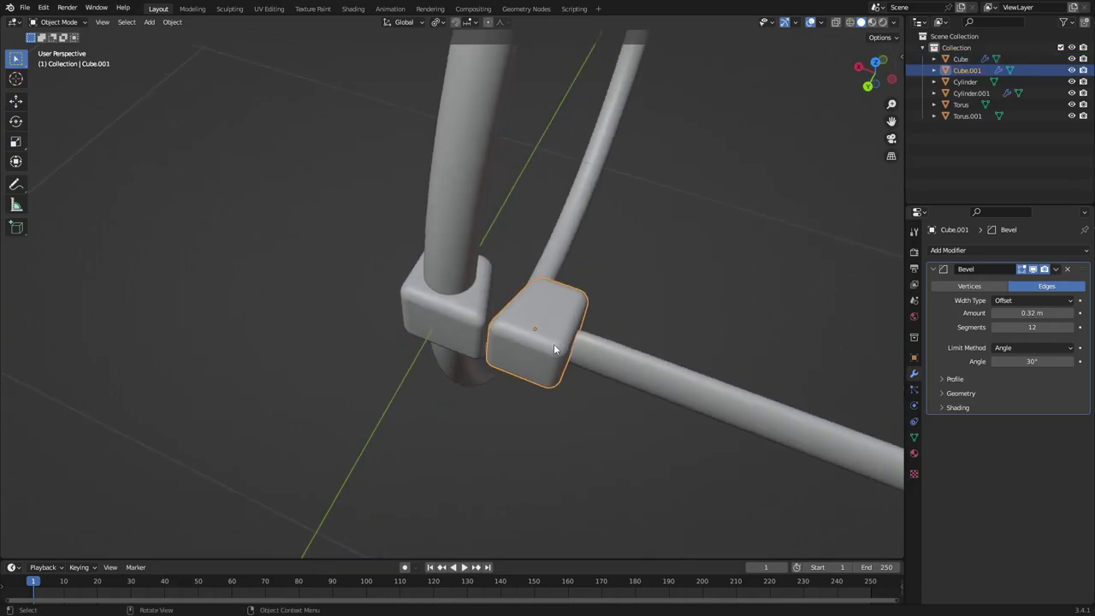
key("KP_7")
scroll(352, 324, "up", 4)
middle_click_drag(353, 324, 588, 301, "shift")
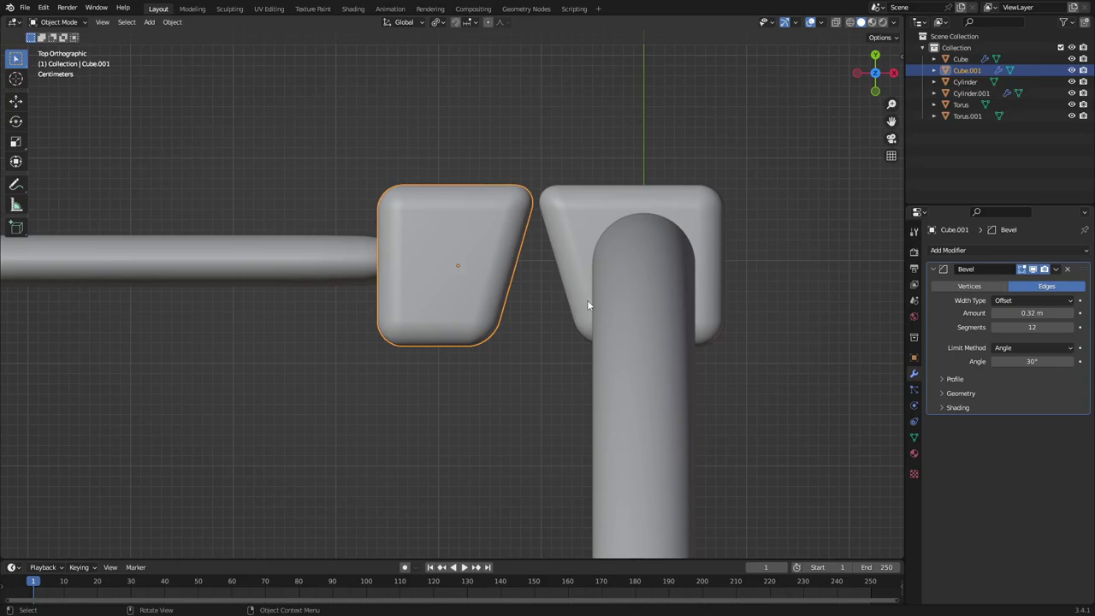
scroll(453, 241, "up", 2)
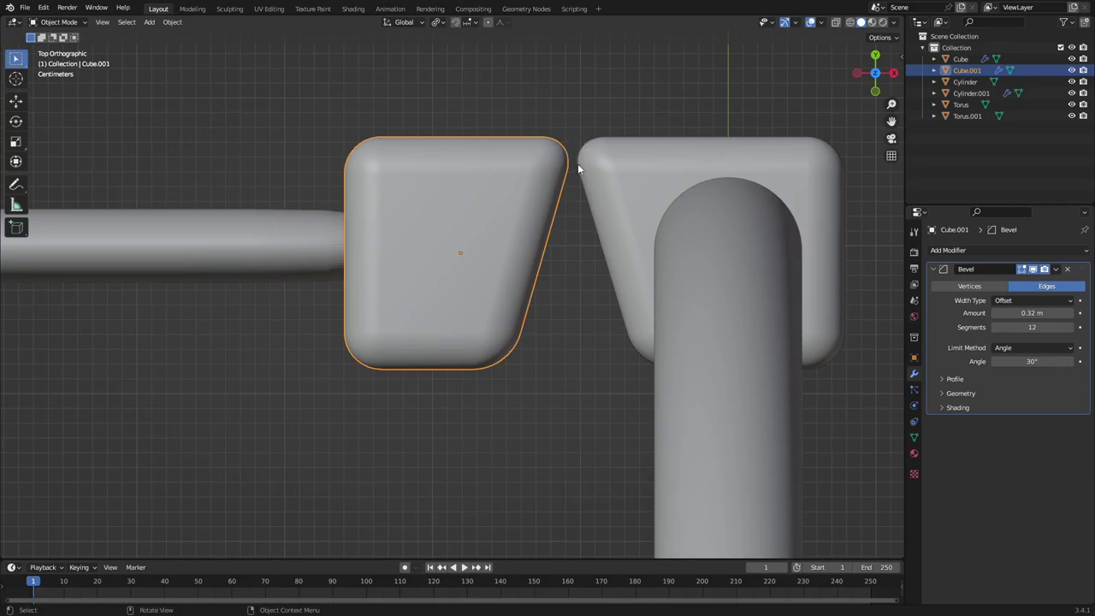
key("Tab")
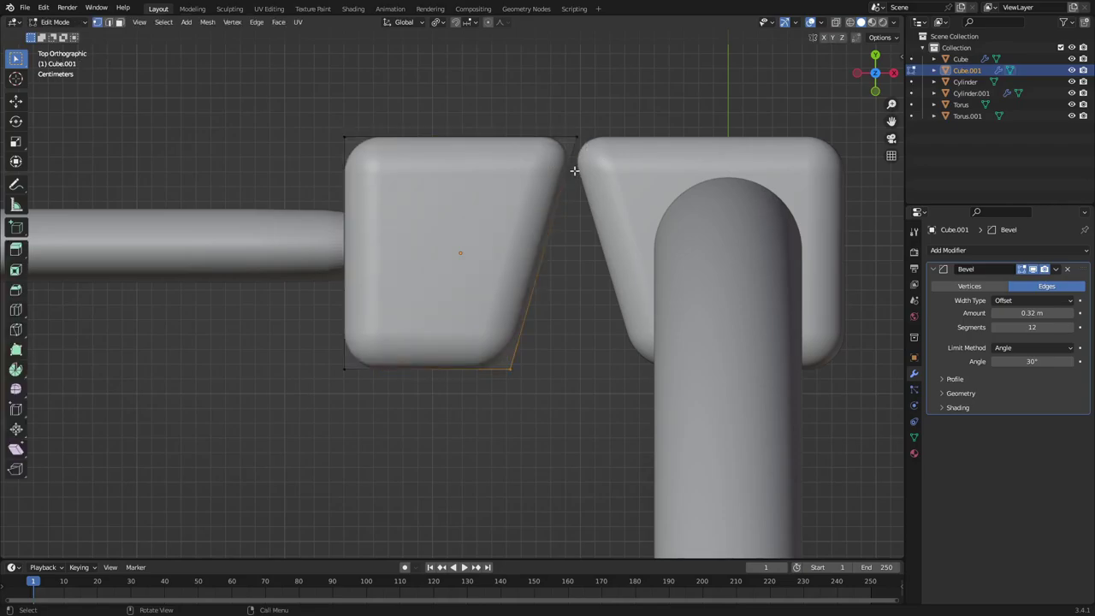
key("a")
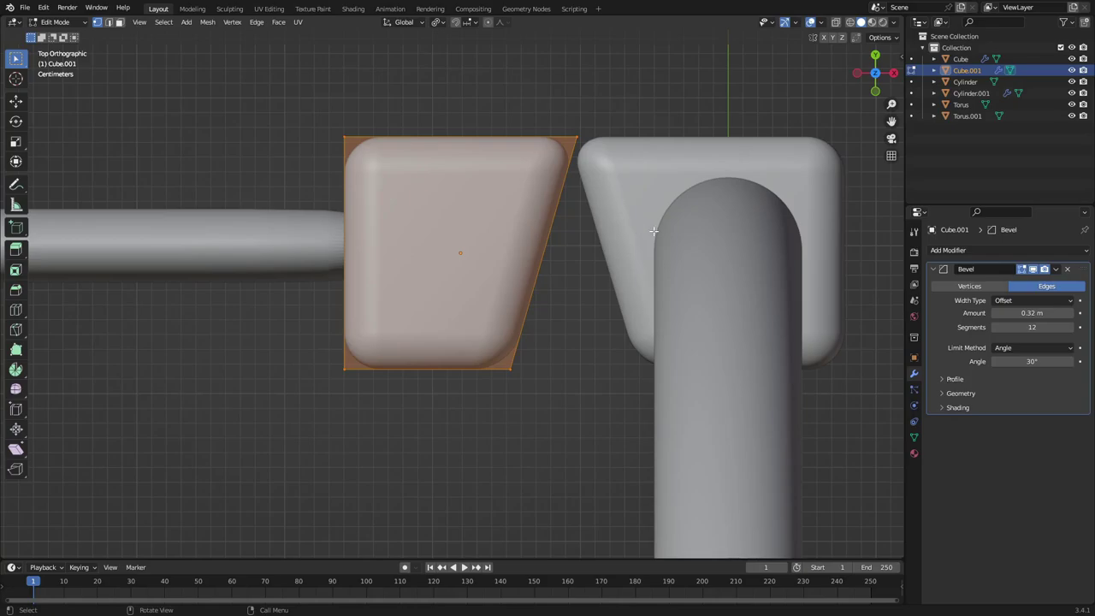
key("g")
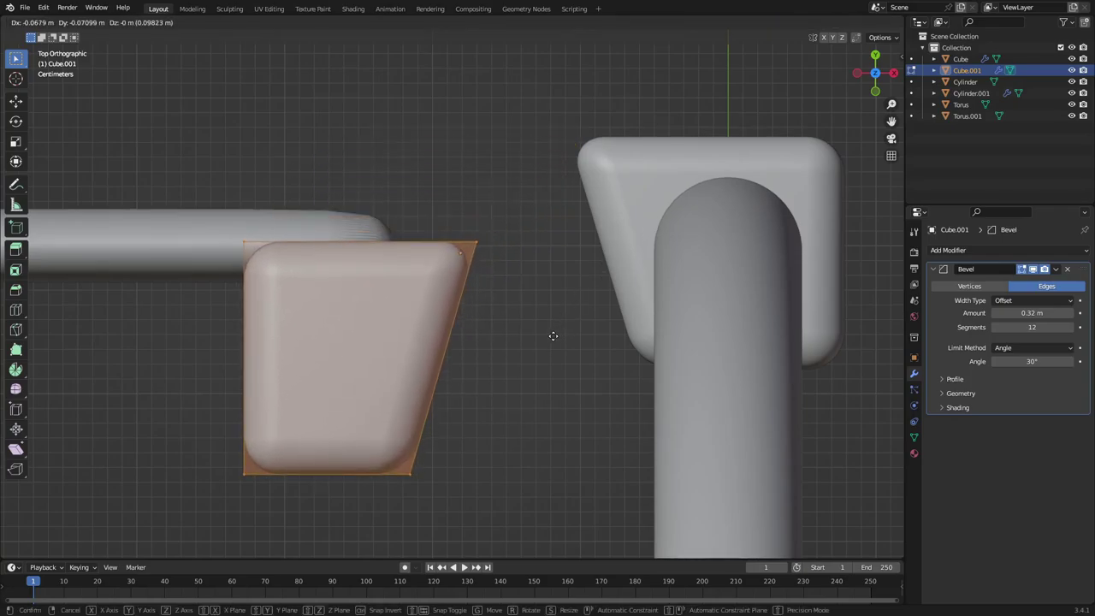
left_click(553, 335)
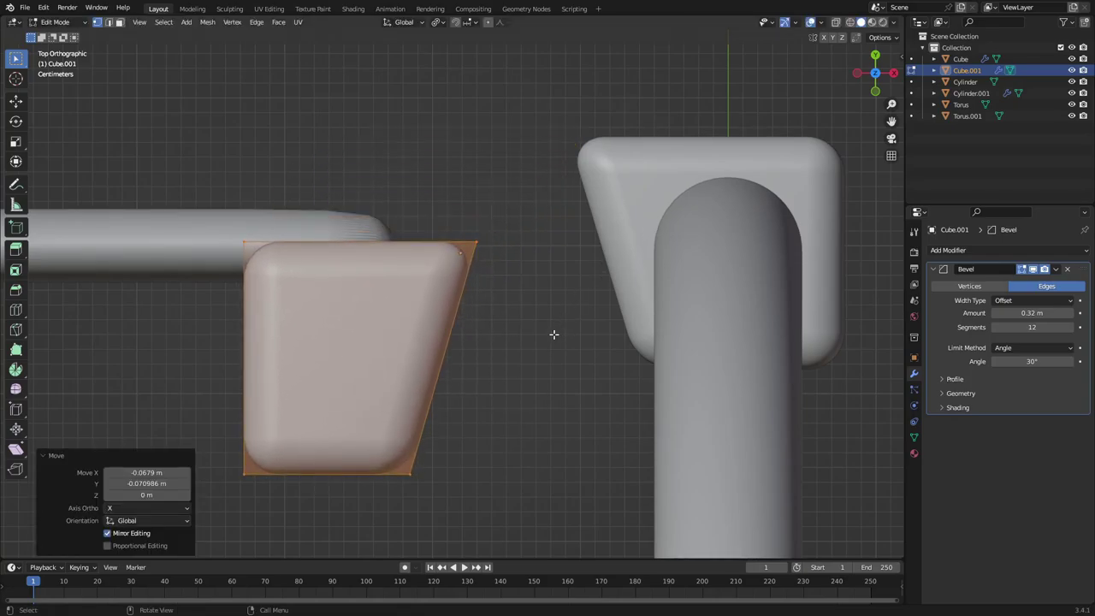
Step: Move the temple block object back against the frame block's corner and test its rotation in top view
key("Tab")
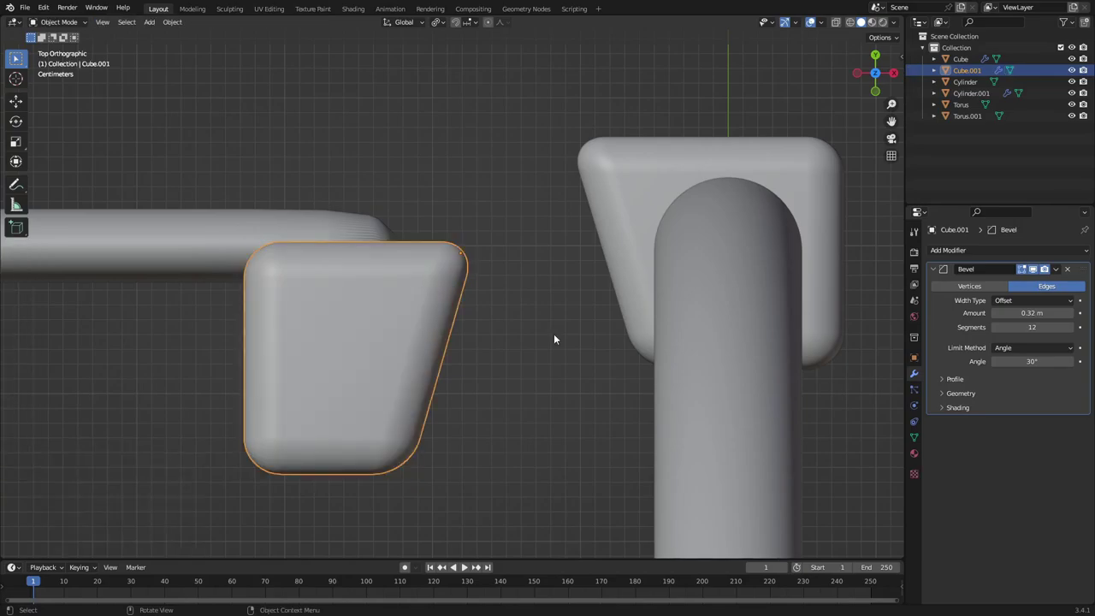
key("g")
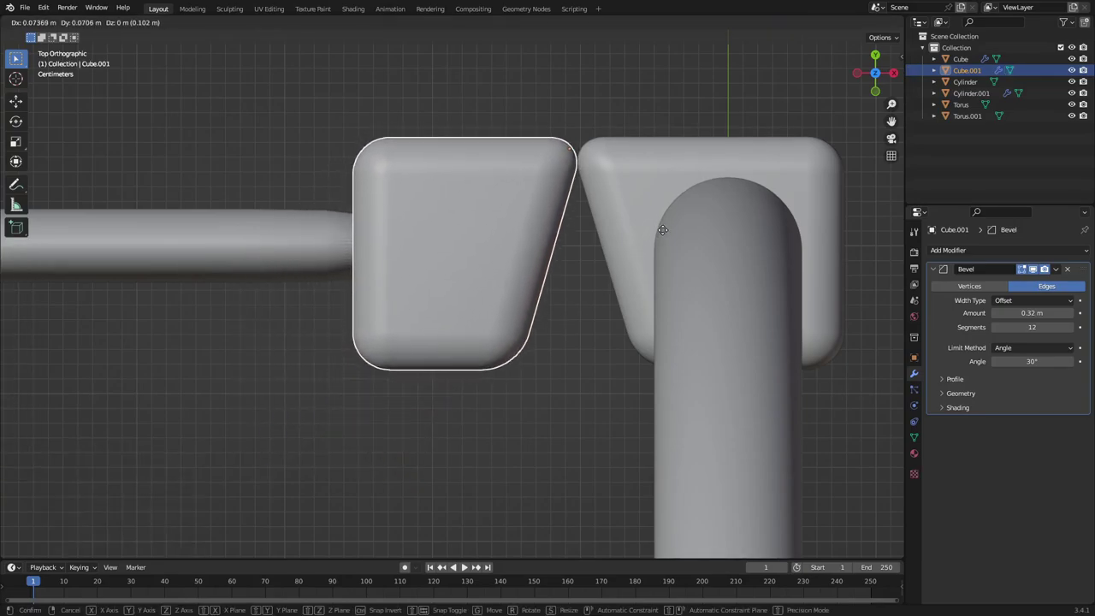
left_click(662, 229)
left_click(308, 240)
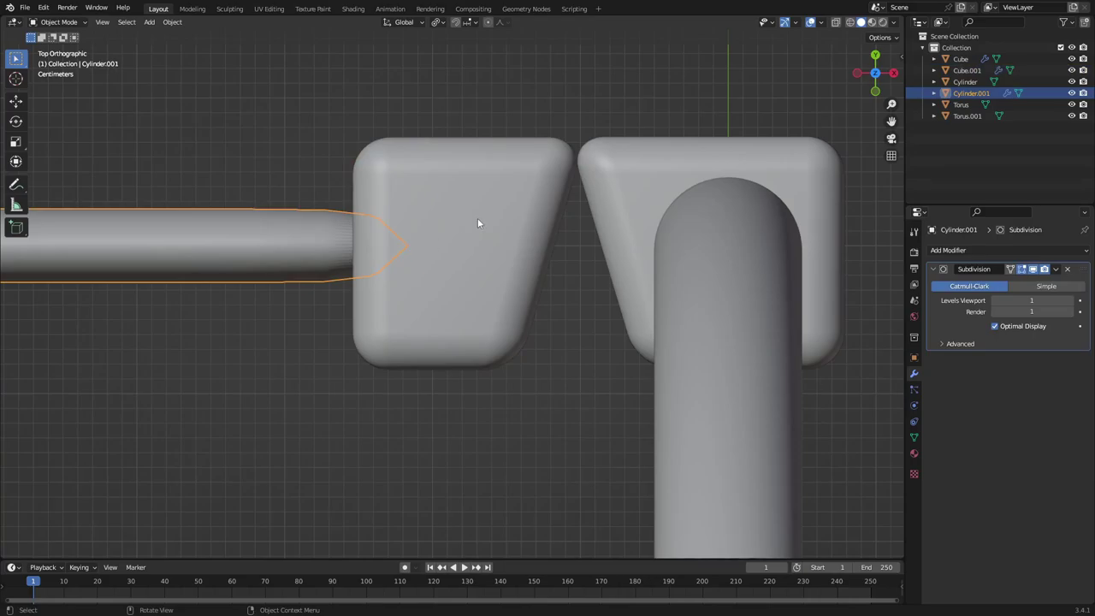
left_click_drag(477, 219, 473, 222)
key("r")
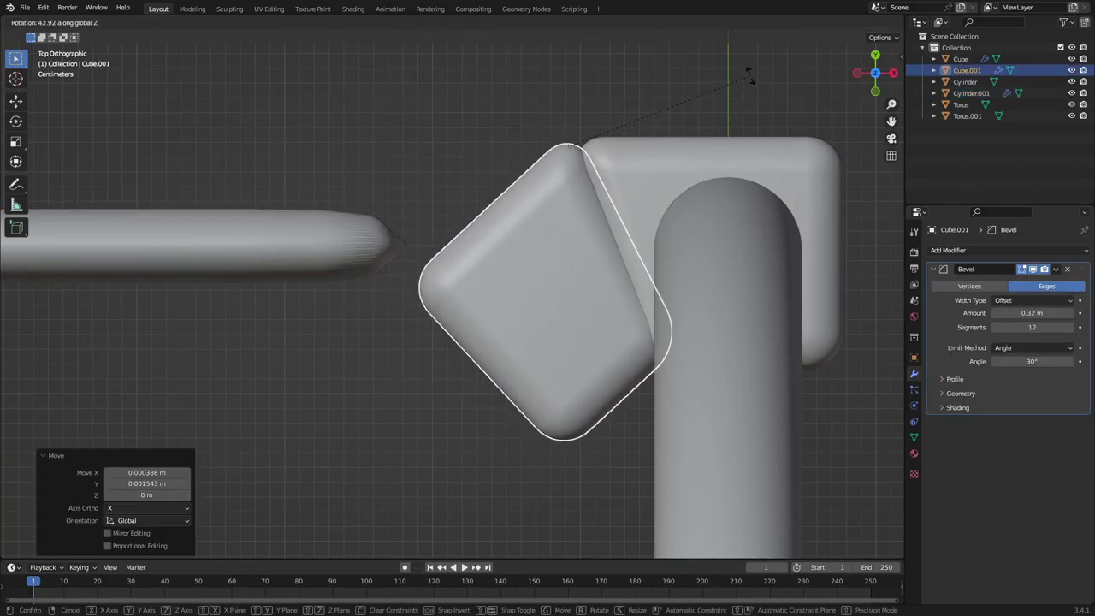
right_click(734, 229)
Step: Fine-tune the hinge pivot by shifting the temple block's mesh in Edit Mode and moving the object slightly
key("Tab")
key("g")
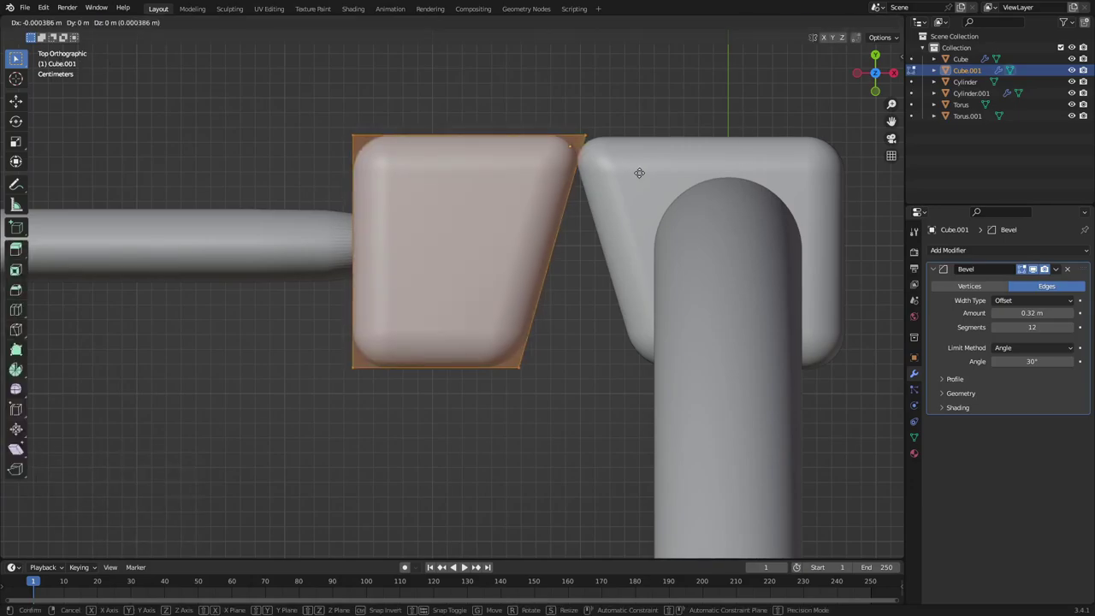
left_click(632, 159)
key("Tab")
key("g")
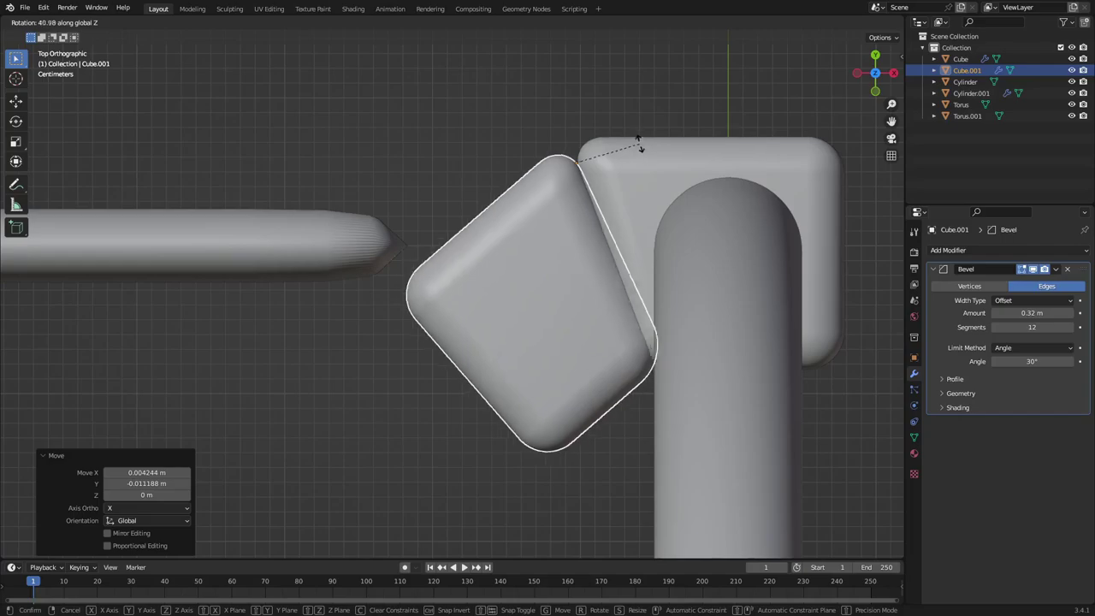
Step: Try rotating the temple block about 41° around Z, inspect the fit, and undo the rotation
left_click(644, 156)
middle_click_drag(644, 157, 499, 245)
scroll(536, 255, "up", 6)
key("ctrl+z")
scroll(576, 239, "up", 4)
middle_click_drag(575, 240, 542, 291)
Step: Move the temple block's inner front vertical edge about 0.04 m further along negative X to steepen its taper
key("Tab")
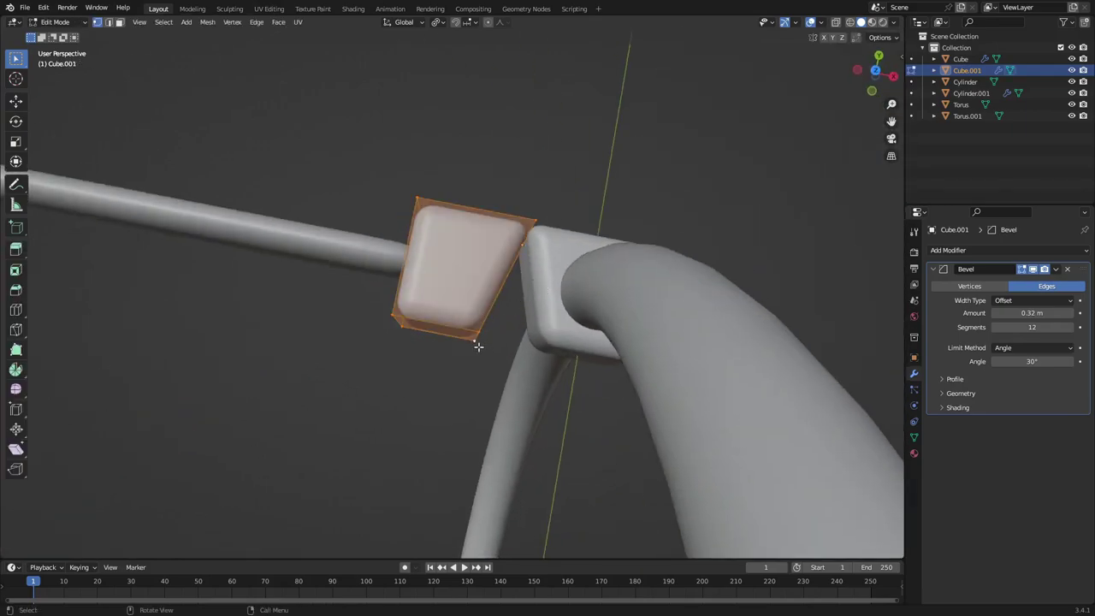
left_click(485, 329)
key("g")
key("x")
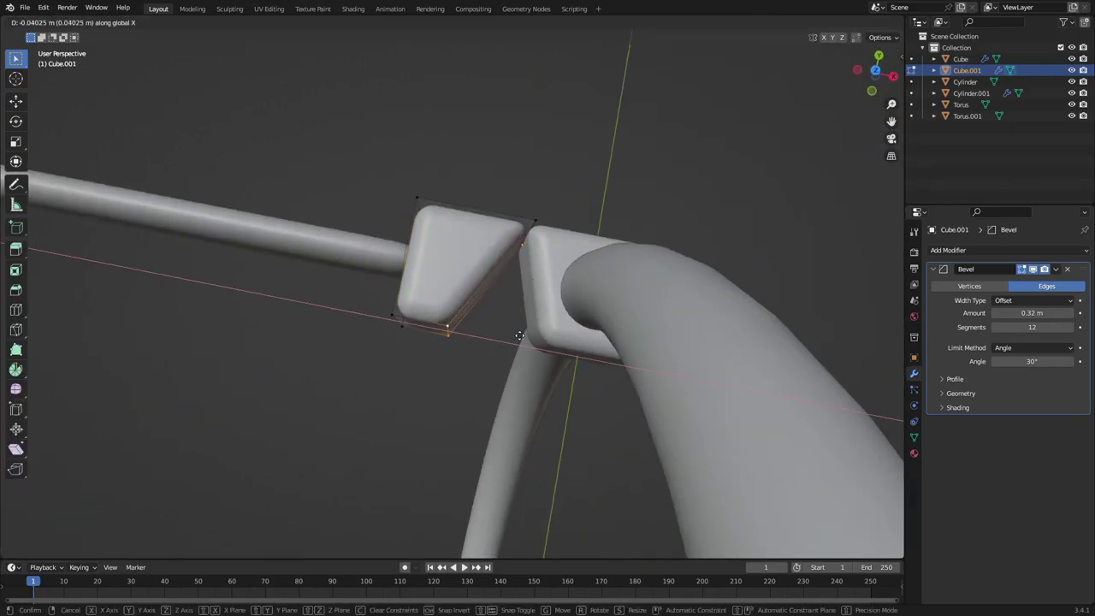
left_click(519, 335)
key("Tab")
Step: Adjust the front vertical edge of the frame hinge block slightly along X
left_click(545, 337)
key("Tab")
left_click(545, 339)
key("g")
key("x")
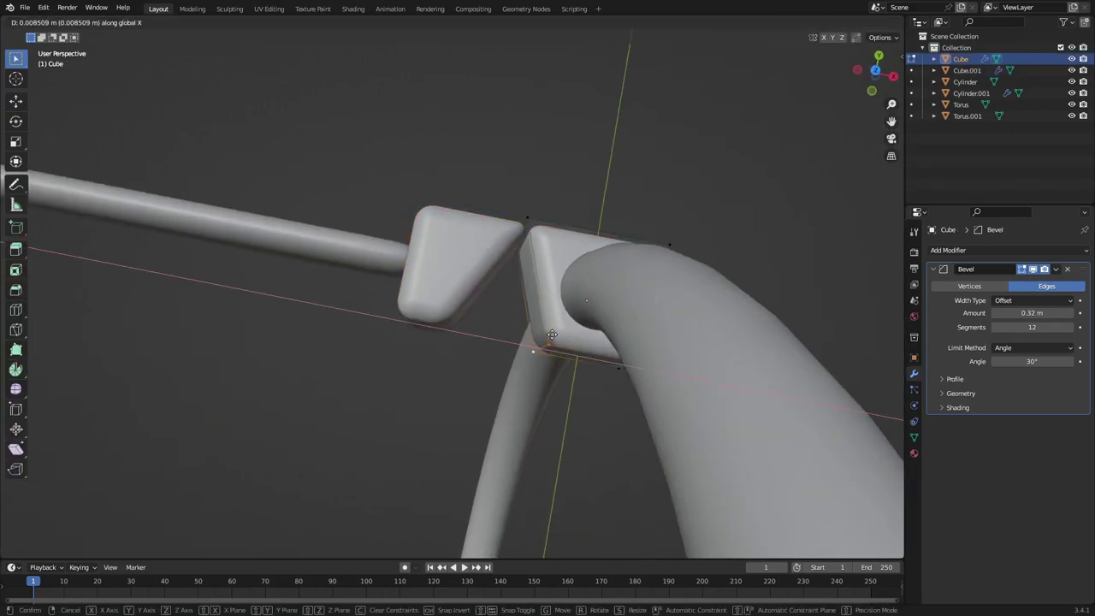
left_click(544, 340)
key("Tab")
Step: Try rotating the temple block about 48° around Z to check the fold, and undo the rotation
left_click(462, 289)
key("r")
key("z")
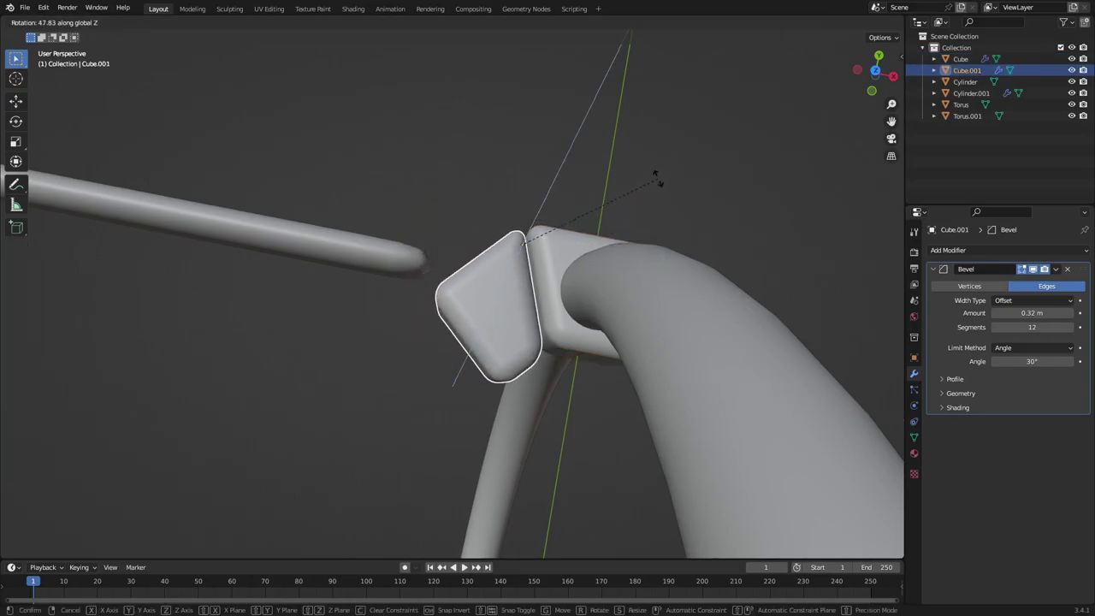
left_click(655, 176)
middle_click_drag(655, 176, 479, 267)
scroll(614, 251, "down", 6)
scroll(479, 267, "up", 6)
scroll(478, 270, "up", 1)
key("ctrl+z")
Step: Hide the temple hinge block to expose the end of the temple rod
scroll(586, 264, "up", 3)
middle_click_drag(586, 264, 639, 262)
left_click(458, 341)
key("Tab")
middle_click_drag(458, 340, 525, 277)
key("Tab")
left_click(489, 296)
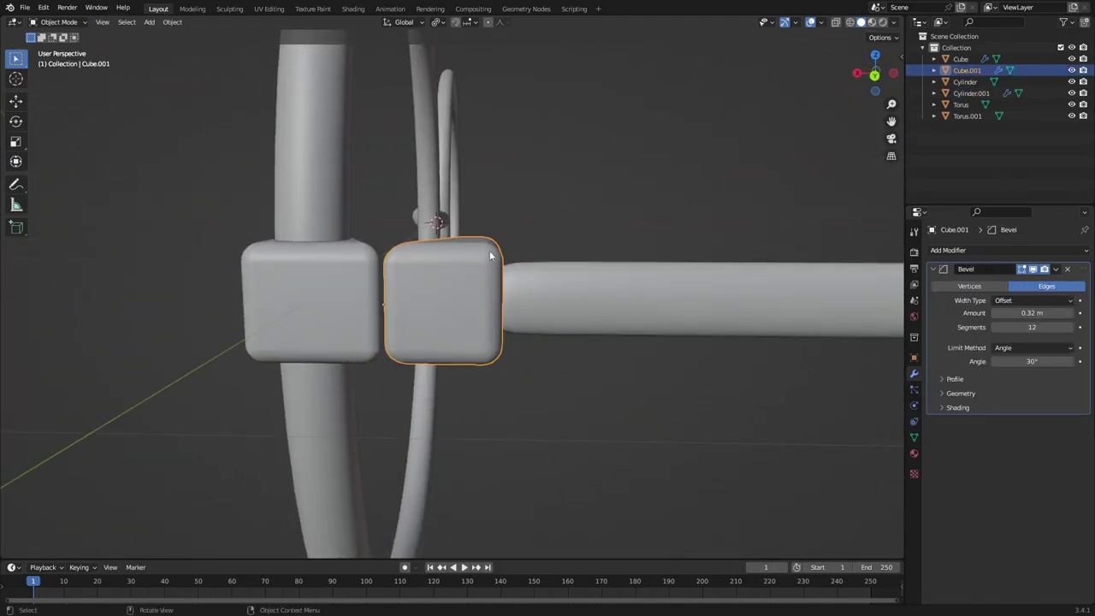
key("h")
Step: Extrude the temple rod's end face about 0.028 m toward the hinge in Edit Mode
left_click(531, 291)
key("Tab")
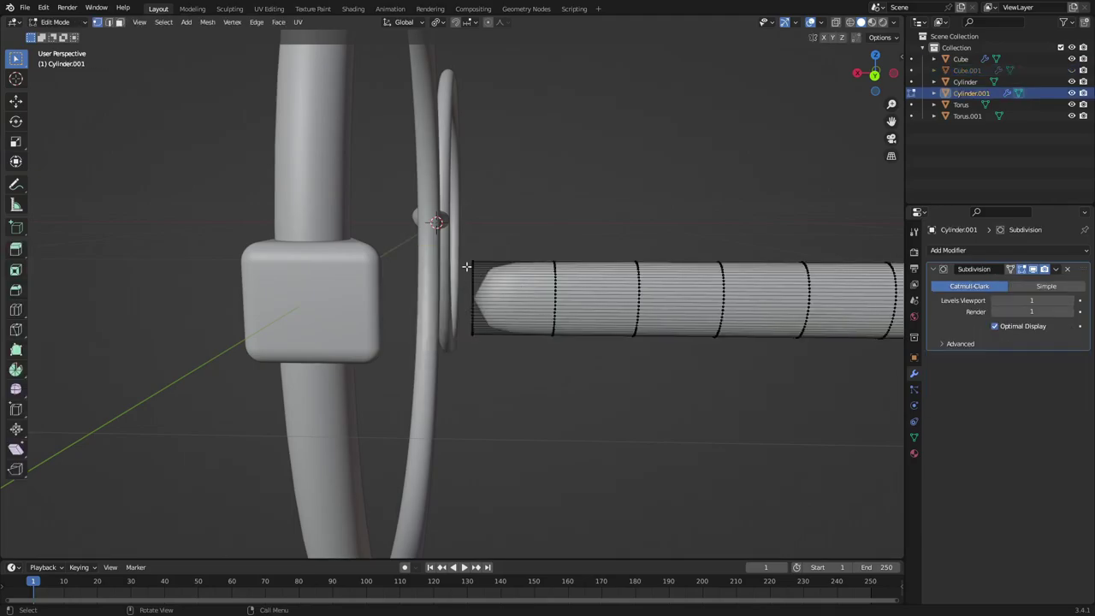
middle_click_drag(463, 248, 269, 41)
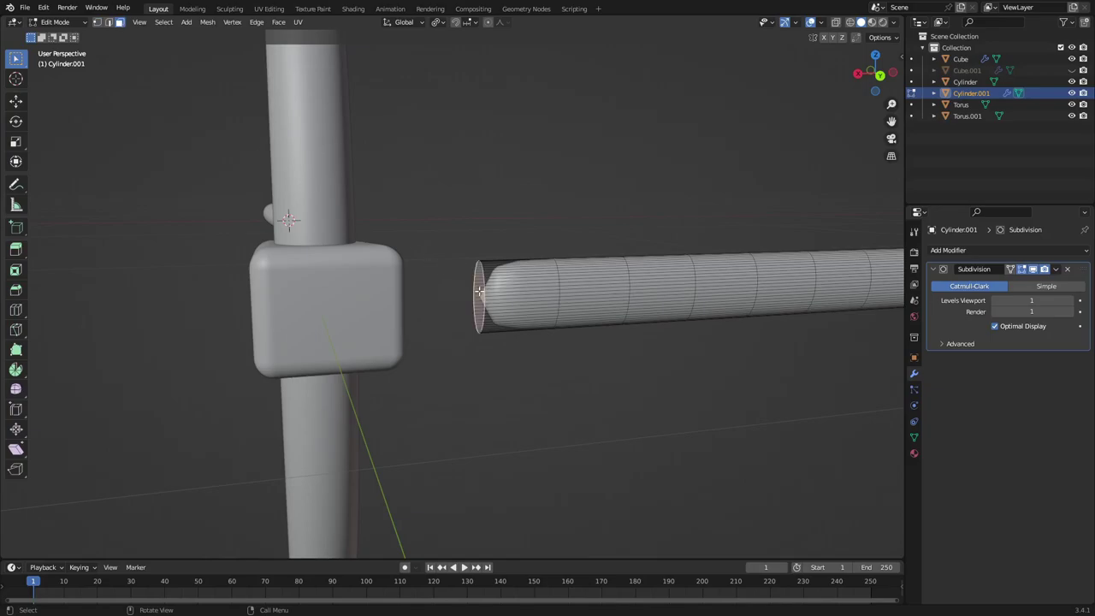
middle_click_drag(479, 292, 571, 229)
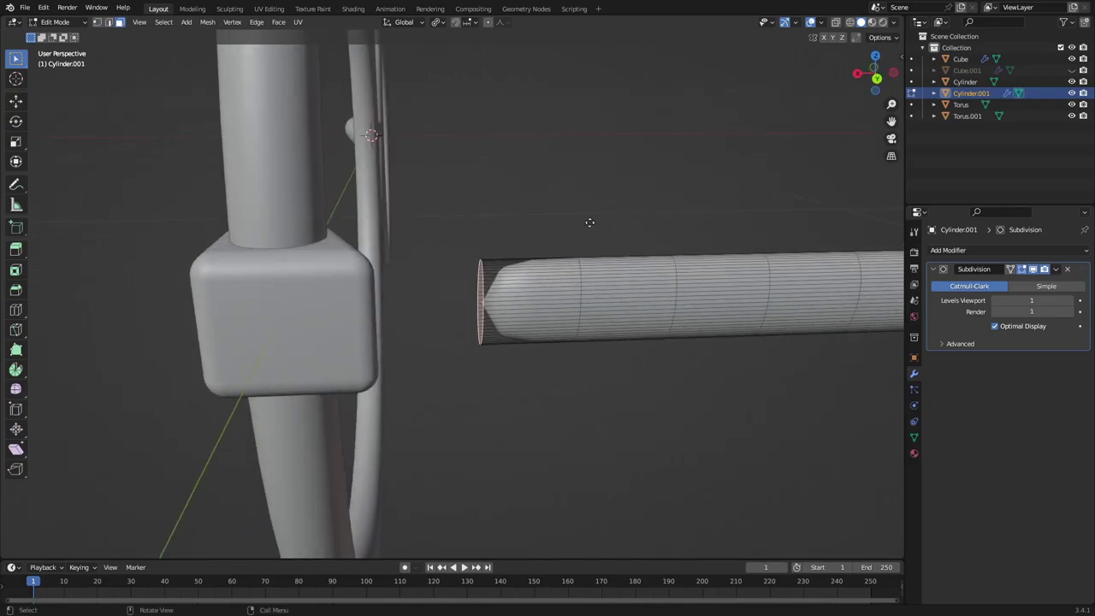
key("e")
left_click(590, 240)
key("s")
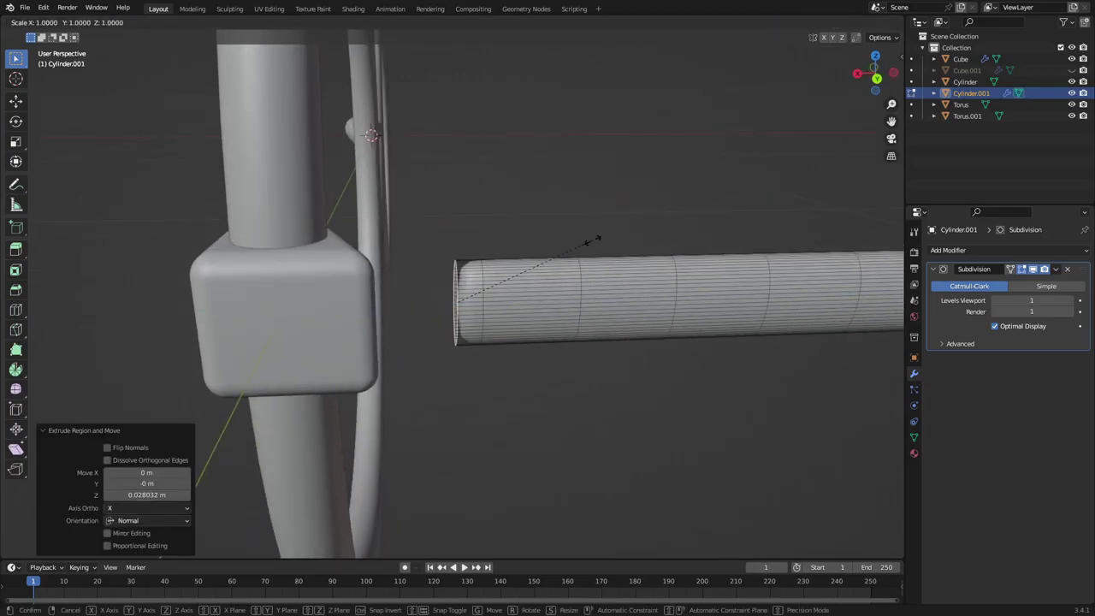
right_click(592, 240)
Step: Return the temple rod to Object Mode and unhide the temple hinge block
key("Tab")
middle_click_drag(574, 237, 536, 231)
scroll(562, 234, "down", 3)
key("Tab")
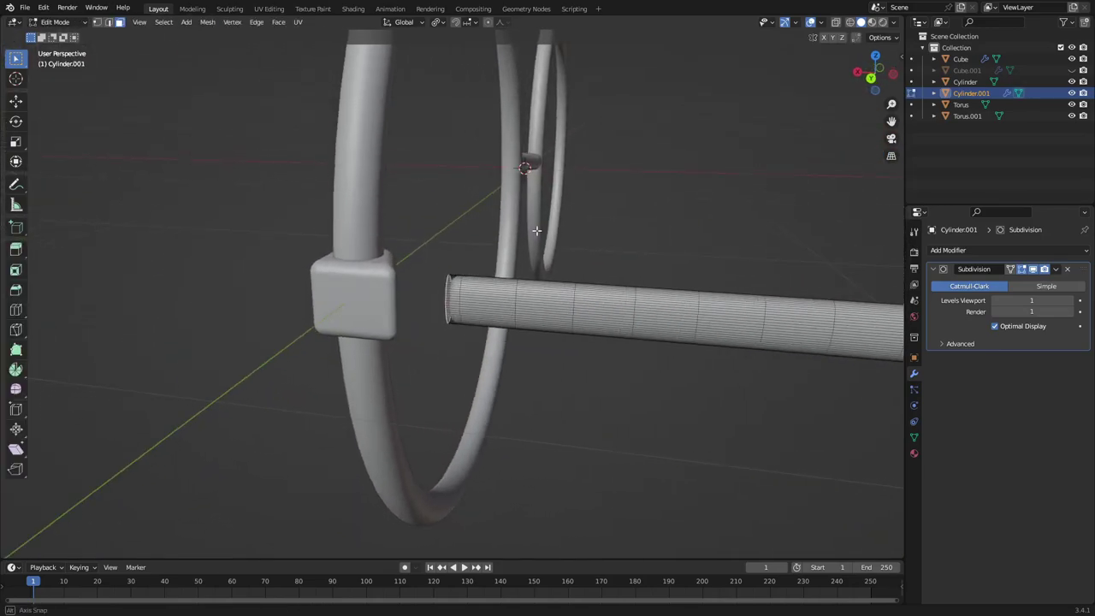
key("Tab")
key("alt+h")
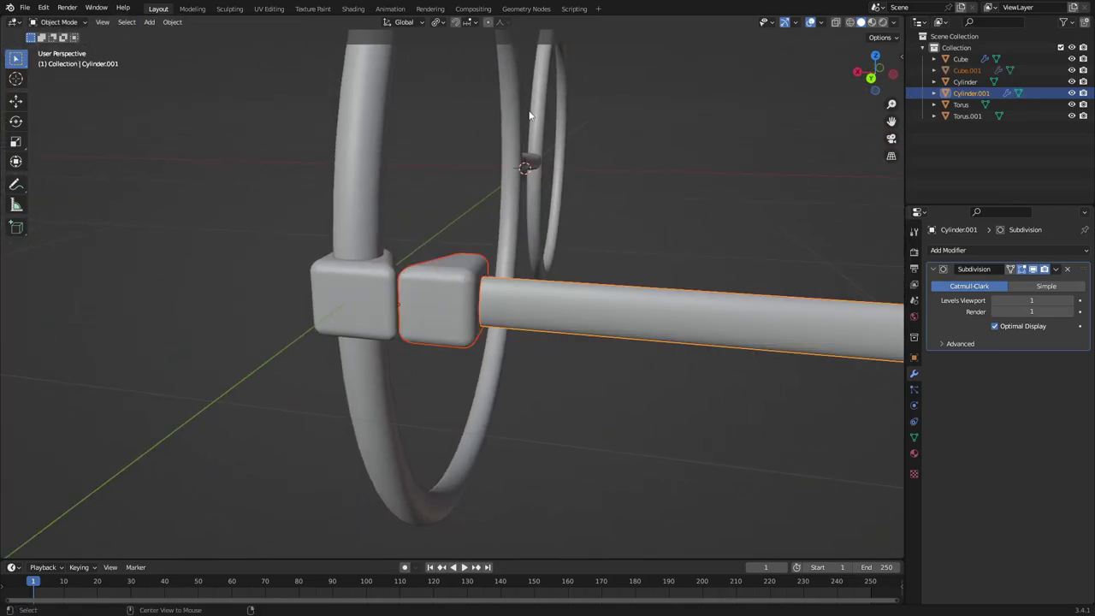
Step: Parent the temple rod to the temple hinge block
left_click(466, 279)
middle_click_drag(466, 279, 504, 327)
left_click(507, 308)
scroll(563, 301, "down", 5)
mouse_move(557, 302)
middle_mouse_down()
mouse_move(649, 292)
mouse_move(548, 287)
middle_mouse_up()
scroll(471, 289, "up", 3)
left_click(434, 305, "shift")
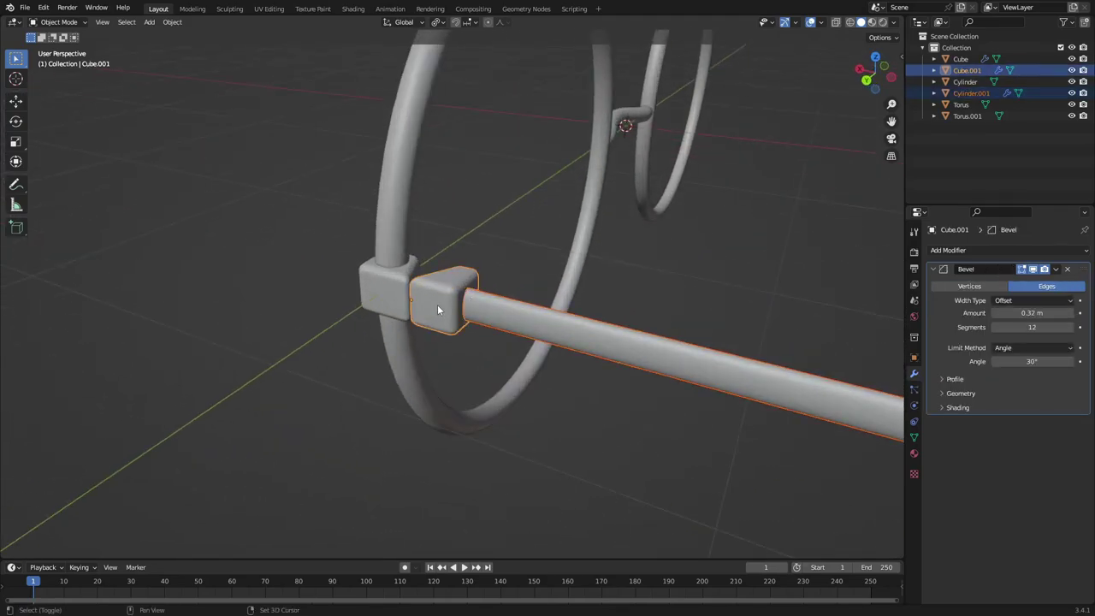
middle_click_drag(445, 304, 469, 311)
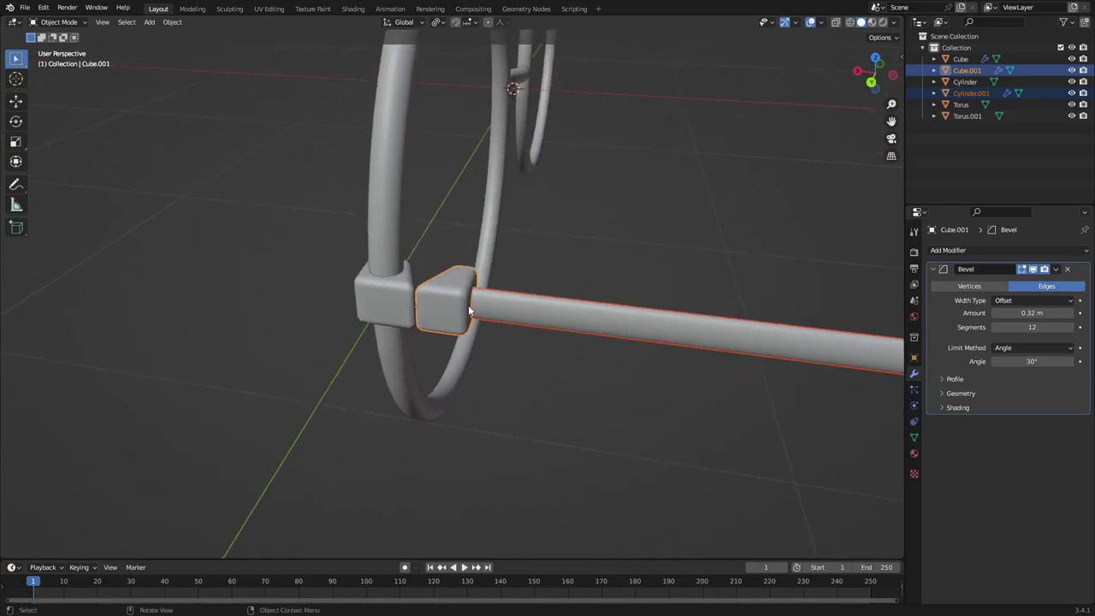
key("ctrl+p")
left_click(468, 307)
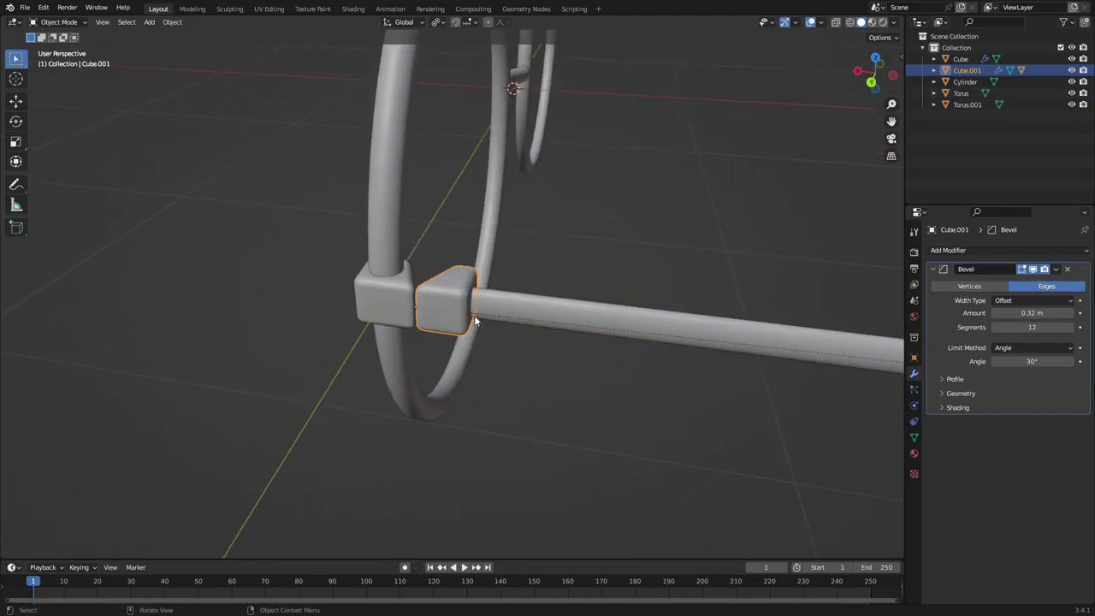
Step: Try folding the temple by rotating its hinge block around Z and inspect the hinge closely
key("r")
key("z")
right_click(645, 294)
scroll(645, 294, "down", 6)
middle_click_drag(659, 308, 709, 358)
key("r")
key("z")
left_click(645, 163)
middle_click_drag(645, 163, 620, 282)
scroll(534, 307, "up", 8)
Step: Try another rotation of the temple hinge block around Z and undo both test rotations
key("r")
key("z")
left_click(622, 283)
scroll(582, 311, "down", 6)
middle_click_drag(579, 312, 625, 285)
scroll(637, 286, "down", 1)
key("ctrl+z")
key("ctrl+z")
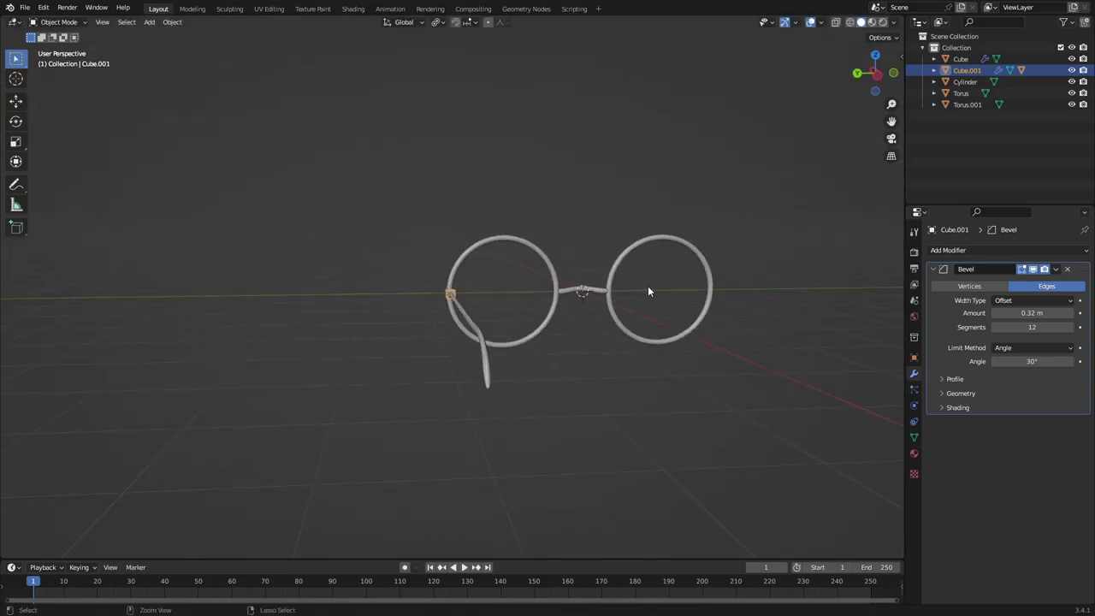
Step: Enter Edit Mode on the temple rod and, with X-ray display on, delete the pointed geometry at its ear tip
middle_click_drag(556, 291, 530, 302)
scroll(520, 286, "up", 4)
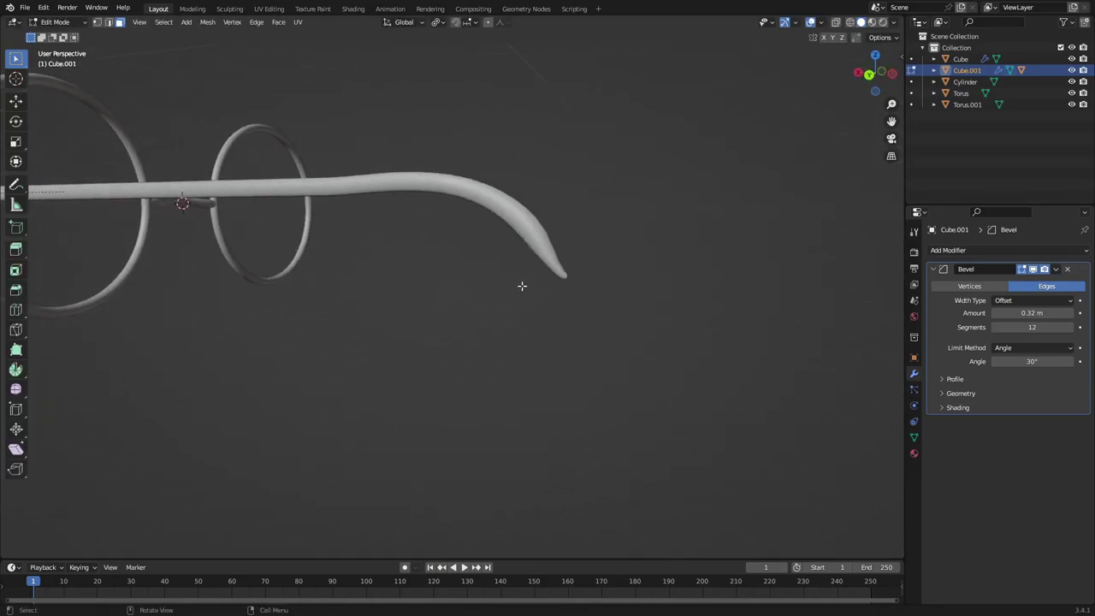
left_click(556, 259)
key("Tab")
middle_click_drag(636, 289, 575, 287)
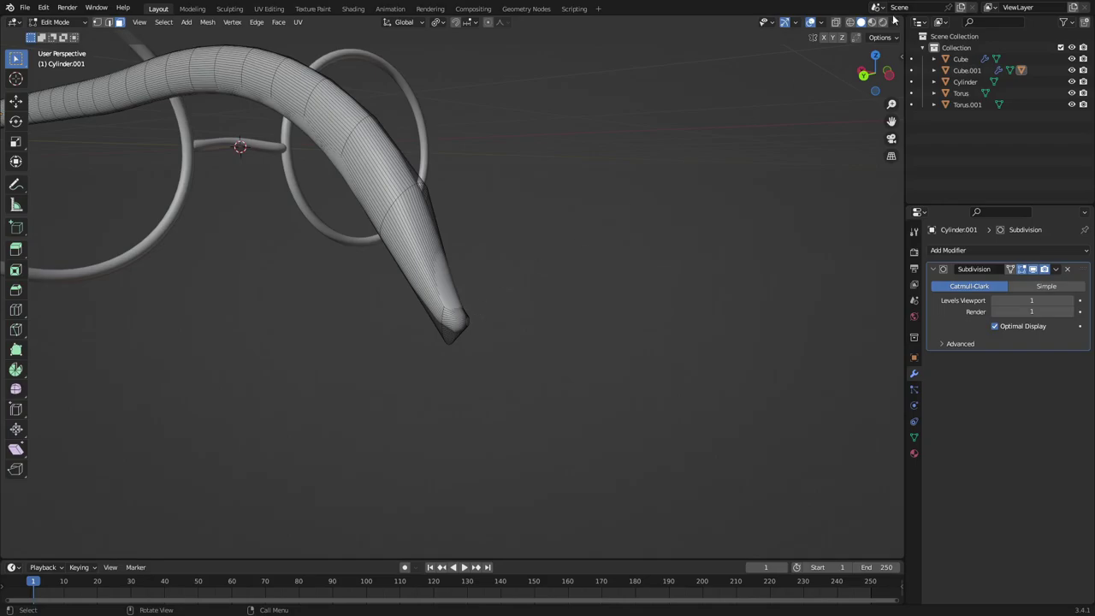
left_click(811, 23)
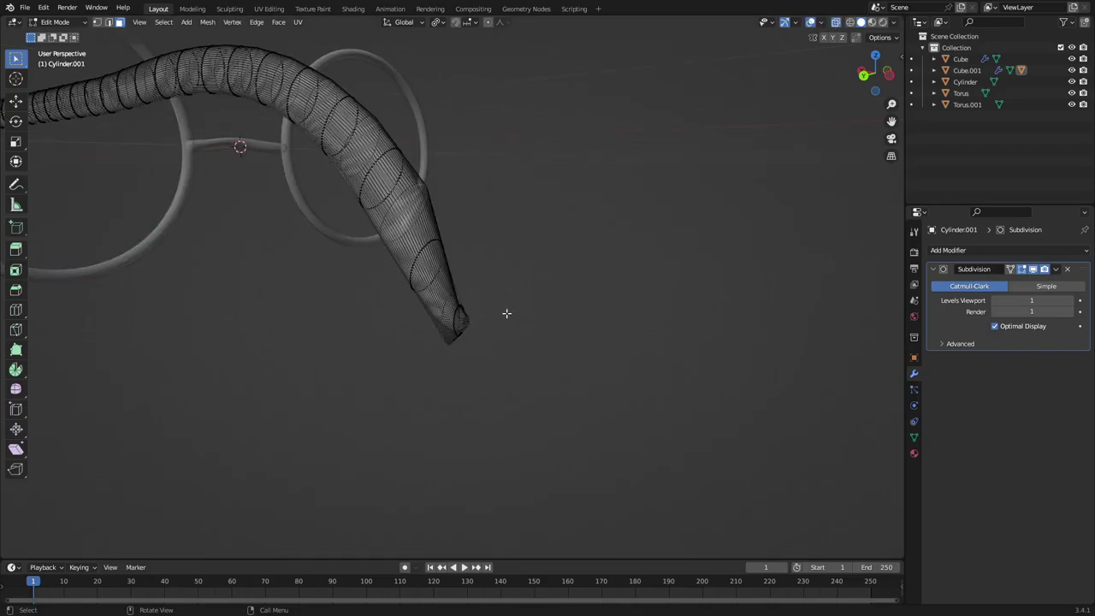
left_click_drag(531, 374, 440, 299)
middle_click_drag(440, 299, 453, 303)
scroll(454, 298, "down", 1)
left_click_drag(703, 412, 622, 336)
key("x")
left_click(615, 323)
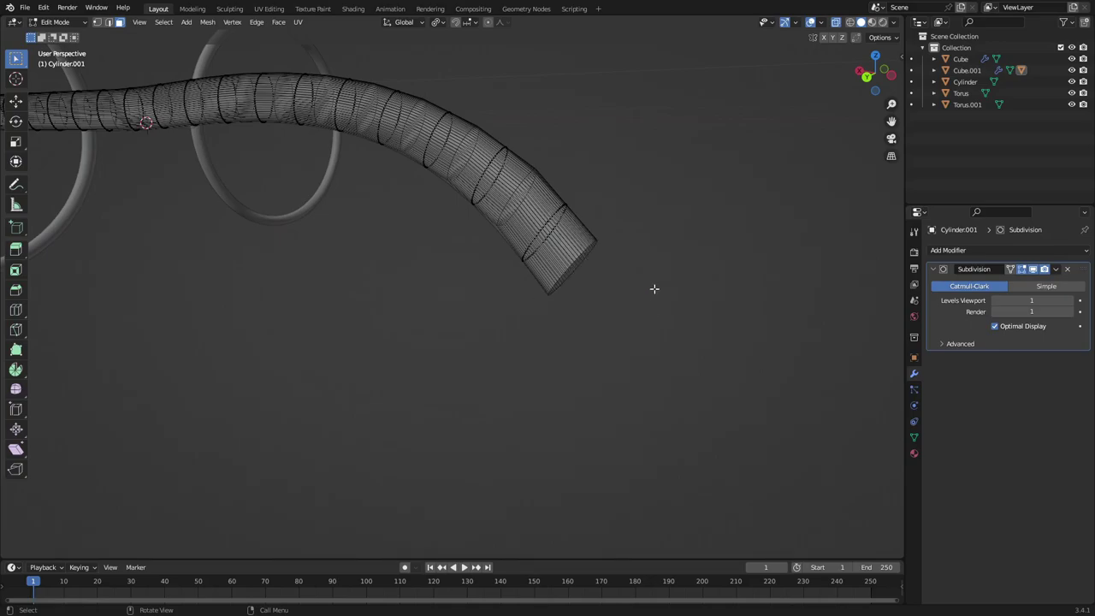
Step: Return the temple rod to Object Mode, turn off X-ray display and inspect its open end
middle_click_drag(791, 261, 679, 259)
key("Tab")
middle_click_drag(428, 237, 540, 237)
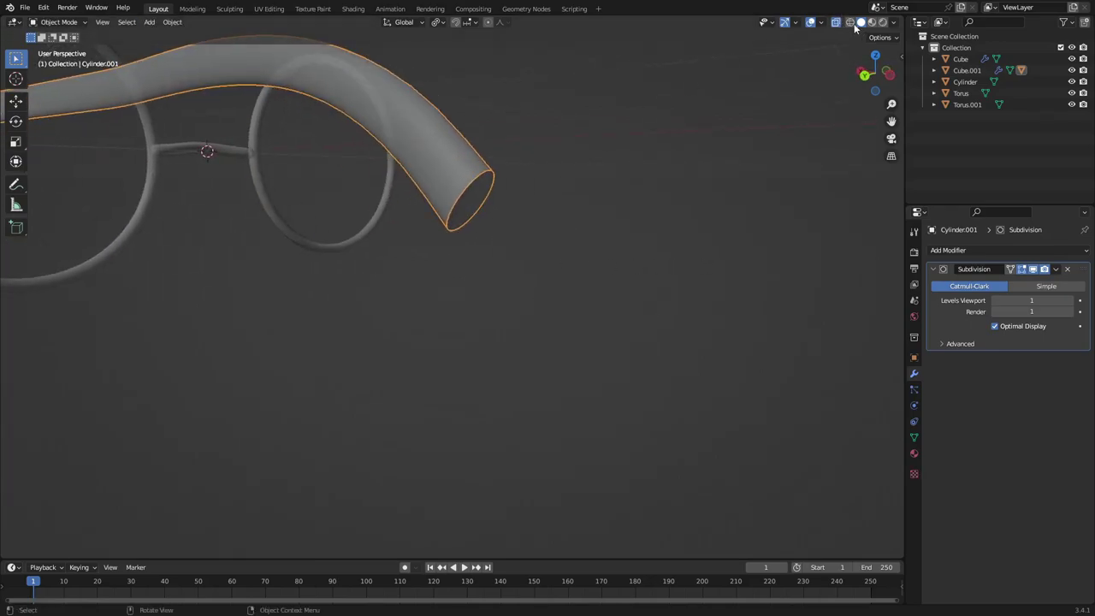
left_click(836, 23)
left_click(836, 23)
left_click(810, 24)
middle_click_drag(636, 110, 761, 90)
left_click(810, 24)
left_click(835, 23)
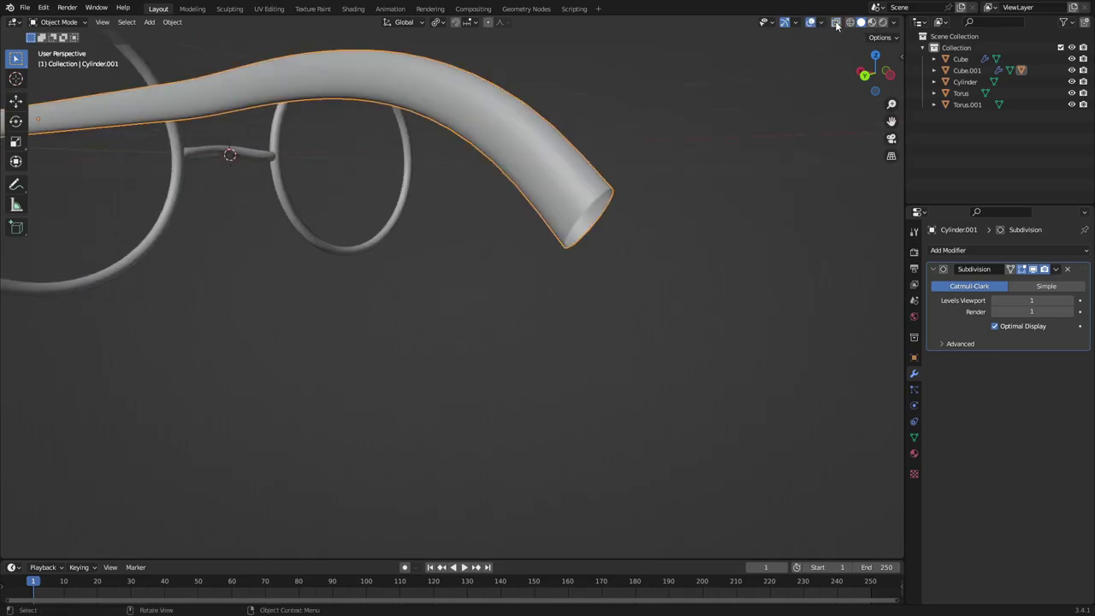
left_click(836, 24)
middle_click_drag(770, 51, 675, 107)
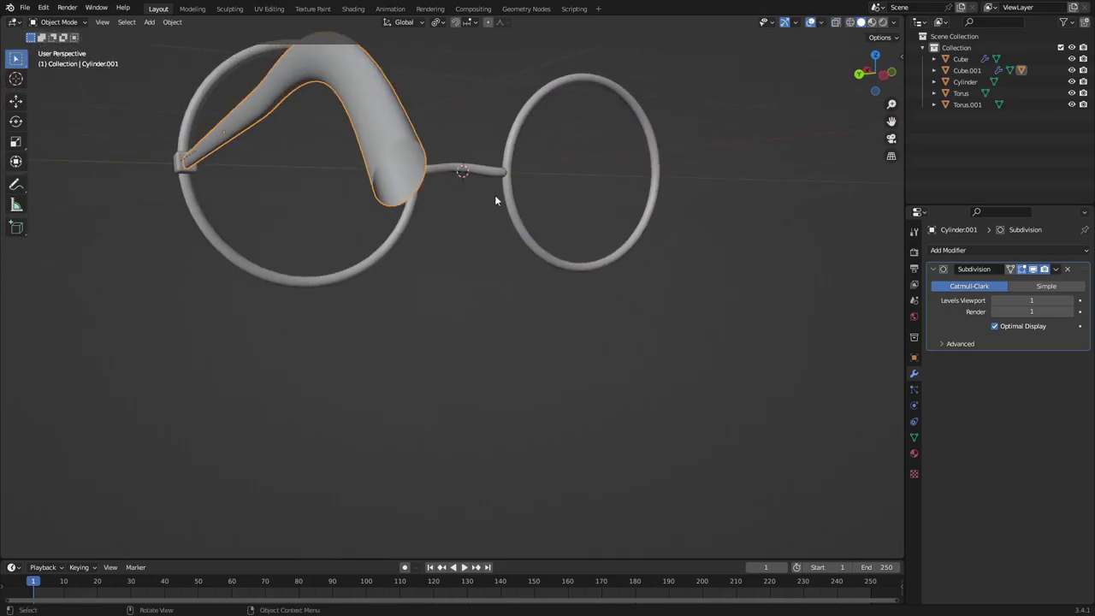
middle_click_drag(494, 200, 391, 228)
Step: Select the vertices around the temple's open end, extrude them in place and scale the new ring to about 0.327
key("Tab")
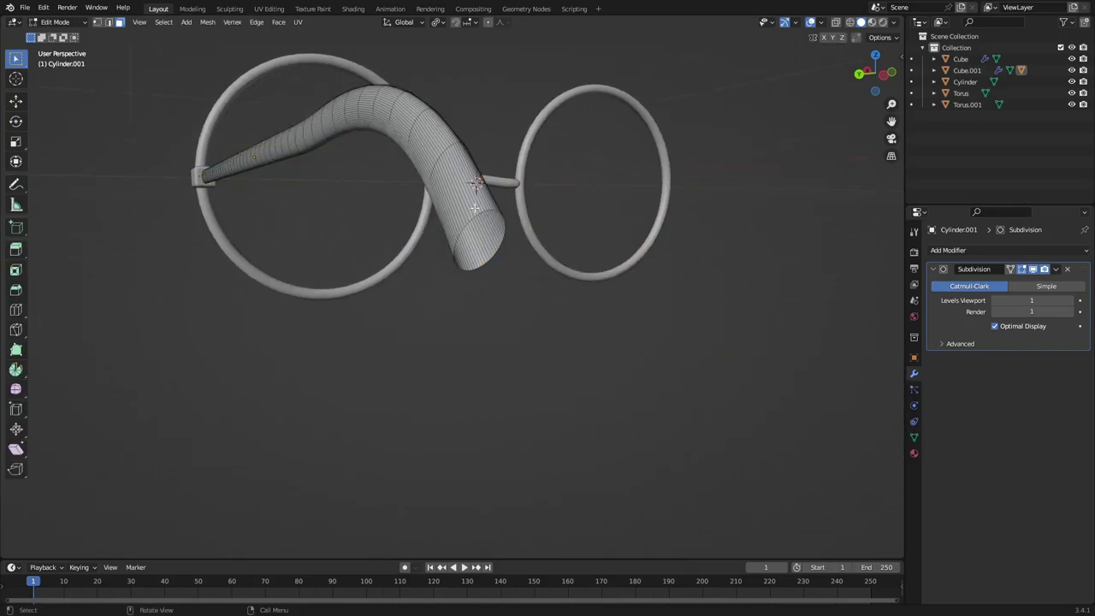
left_click(98, 23)
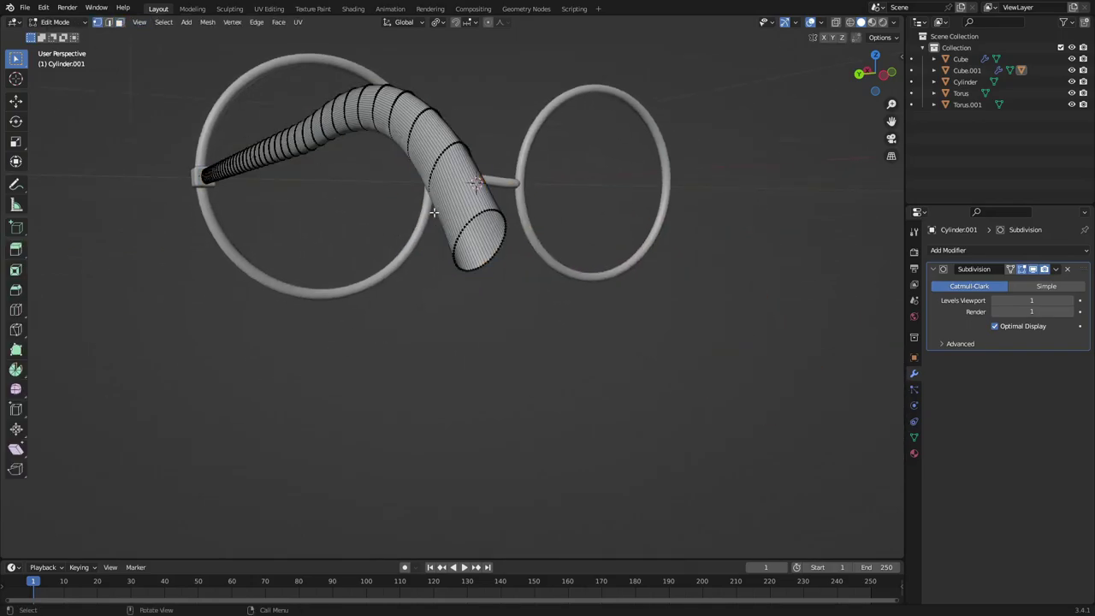
scroll(464, 200, "up", 2)
middle_click_drag(464, 200, 821, 29)
mouse_move(714, 87)
middle_mouse_down()
mouse_move(741, 187)
mouse_move(600, 190)
middle_mouse_up()
key("c")
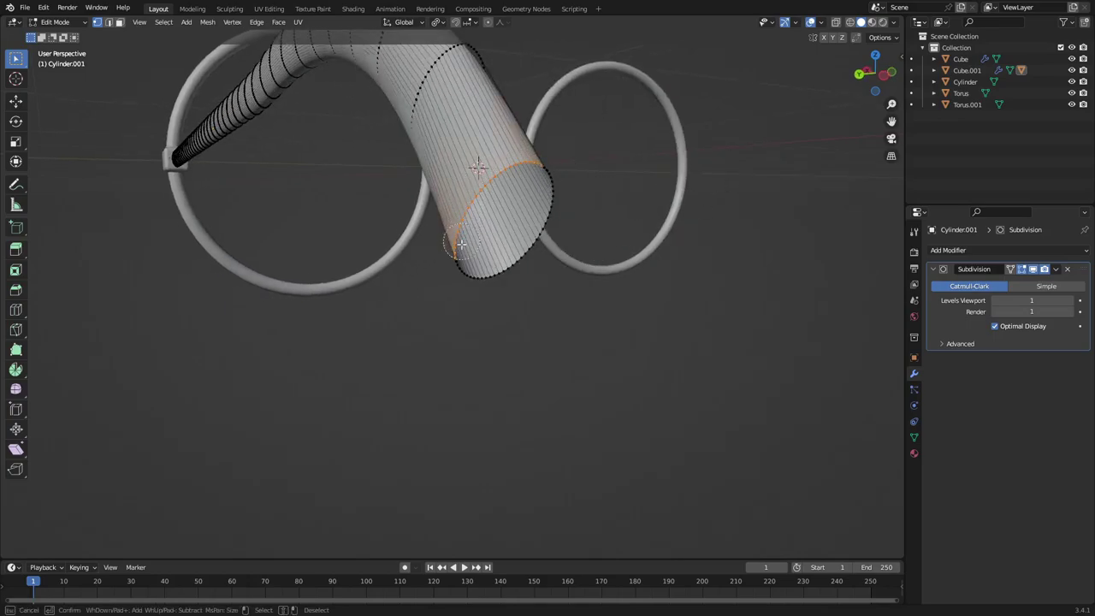
key("Escape")
middle_click_drag(587, 208, 572, 197)
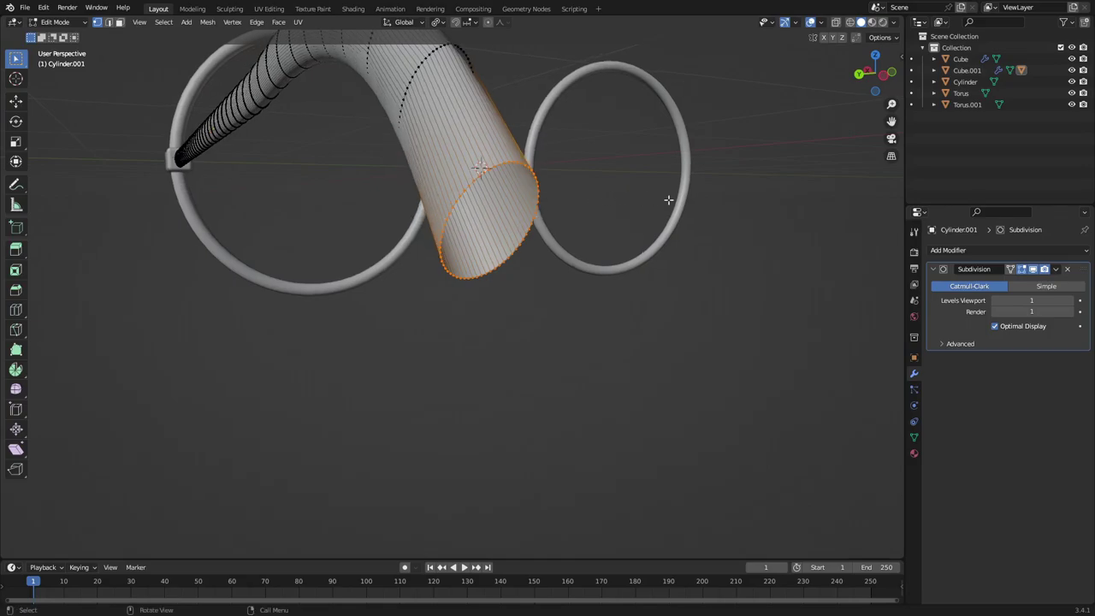
key("g")
key("s")
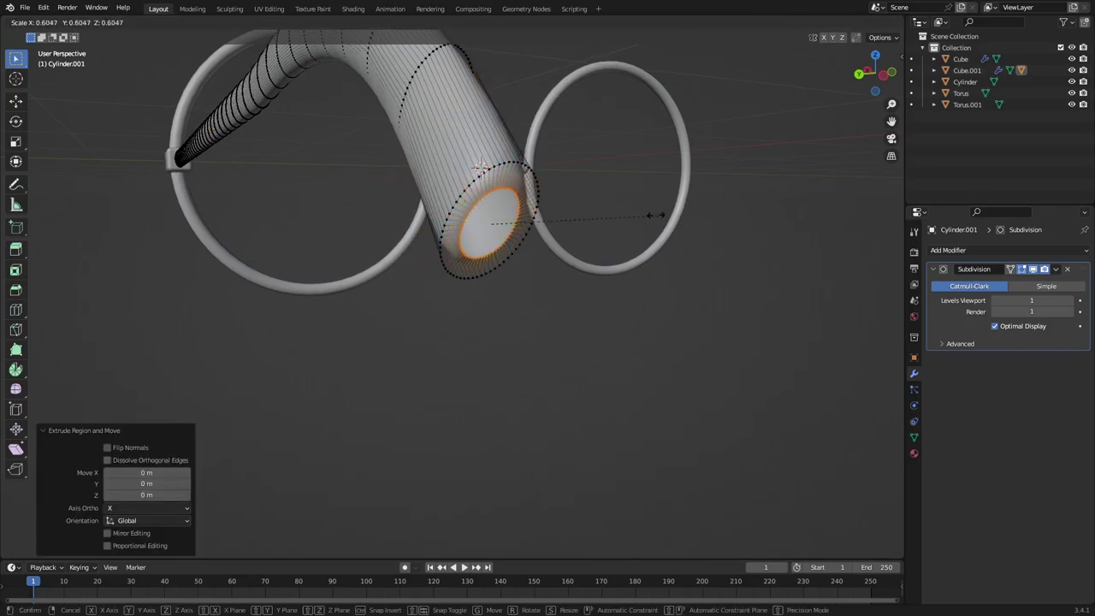
left_click(582, 197)
middle_click_drag(538, 196, 528, 205)
Step: Move the small end ring about 0.028 m along its local X axis and about 0.012 m down in Z
key("g")
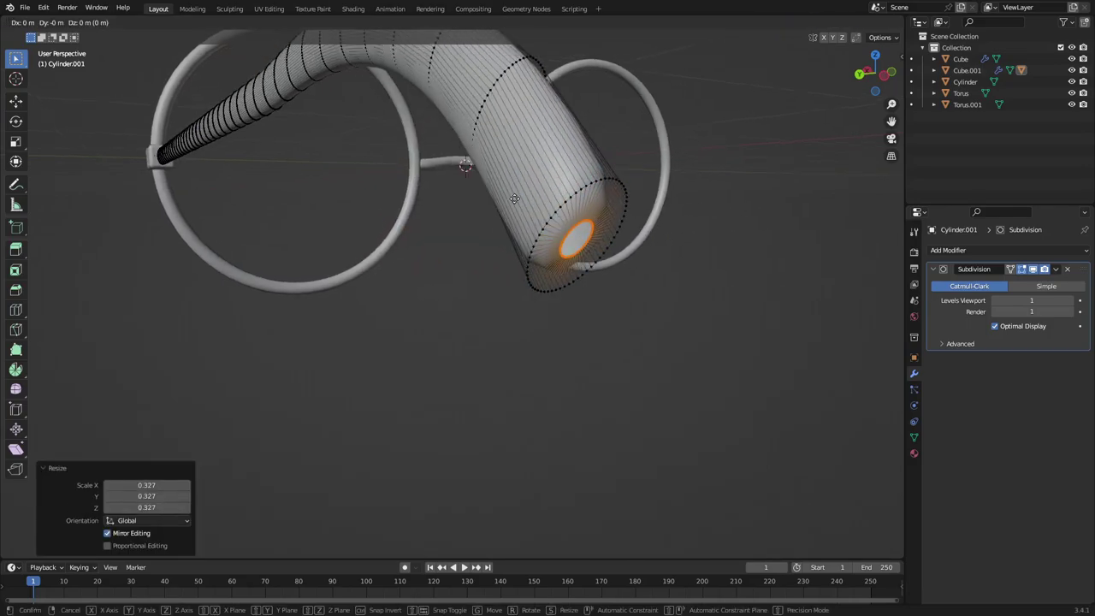
key("x")
key("x")
left_click(556, 230)
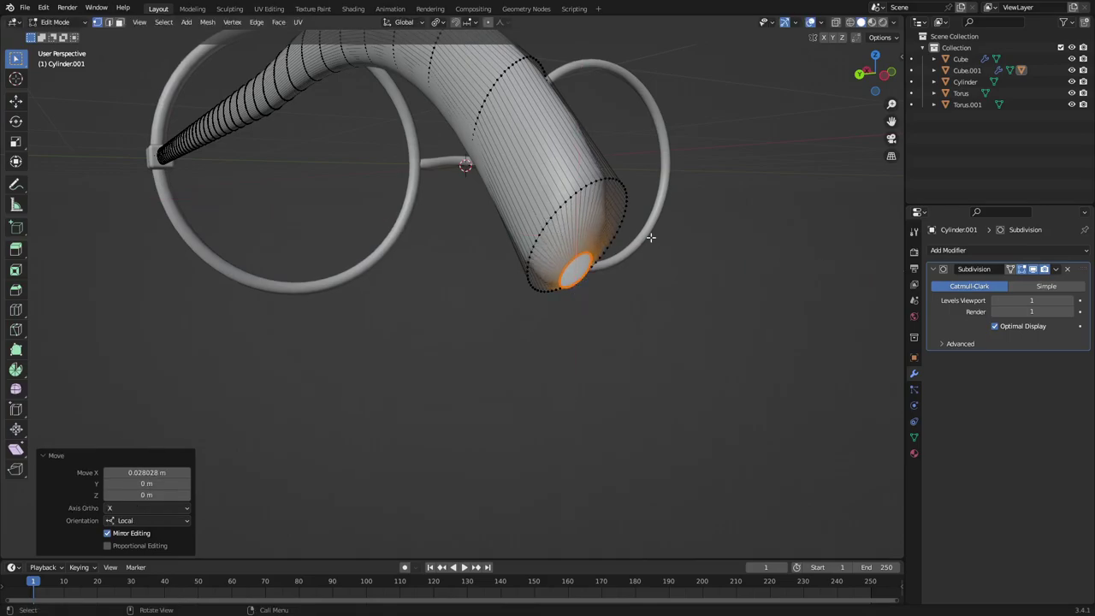
key("g")
key("z")
left_click(735, 252)
middle_click_drag(735, 252, 396, 251)
scroll(472, 249, "up", 4)
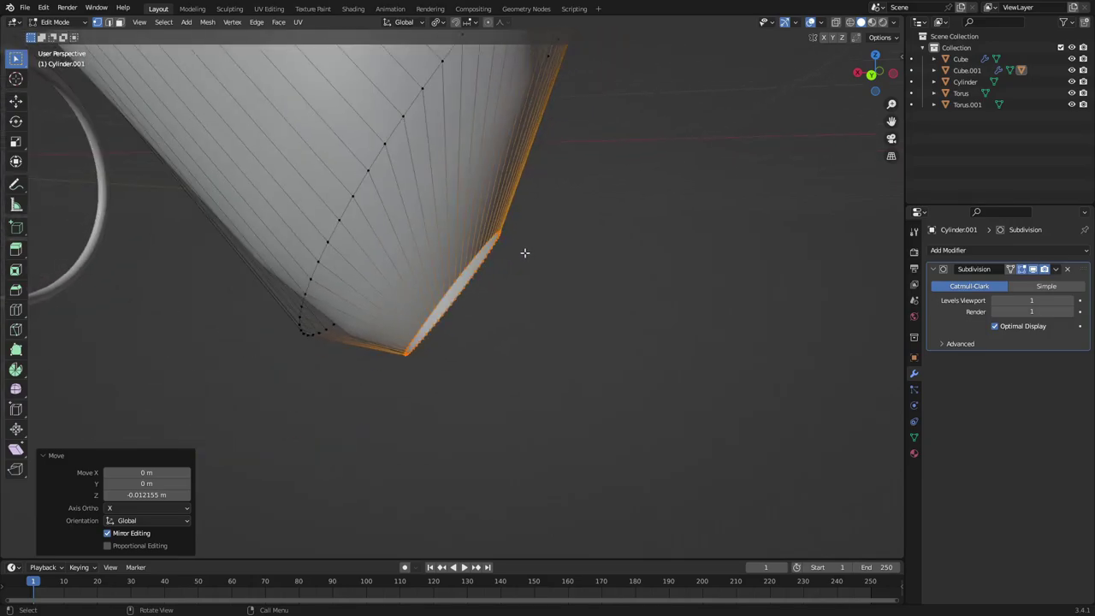
Step: Shift the end ring along X to even out the rounded tip and return the temple to Object Mode
middle_click_drag(525, 252, 522, 256)
key("g")
key("y")
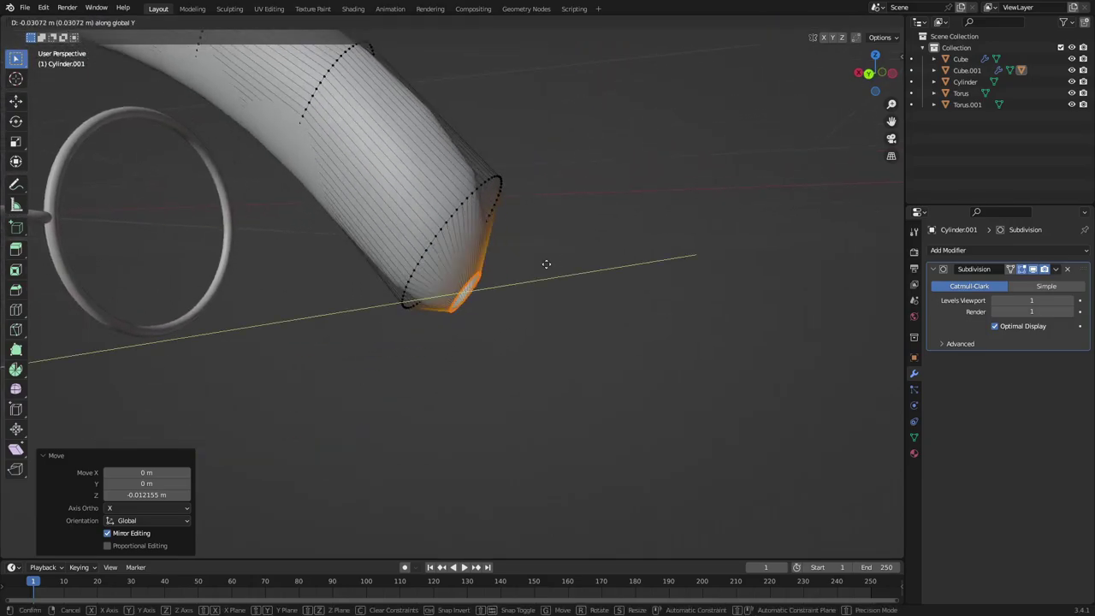
key("x")
left_click(586, 281)
middle_click_drag(587, 281, 504, 261)
key("Tab")
Step: Examine the reshaped temple arm, its ear tip and the hinge area from several angles
middle_click_drag(505, 261, 639, 271, "shift")
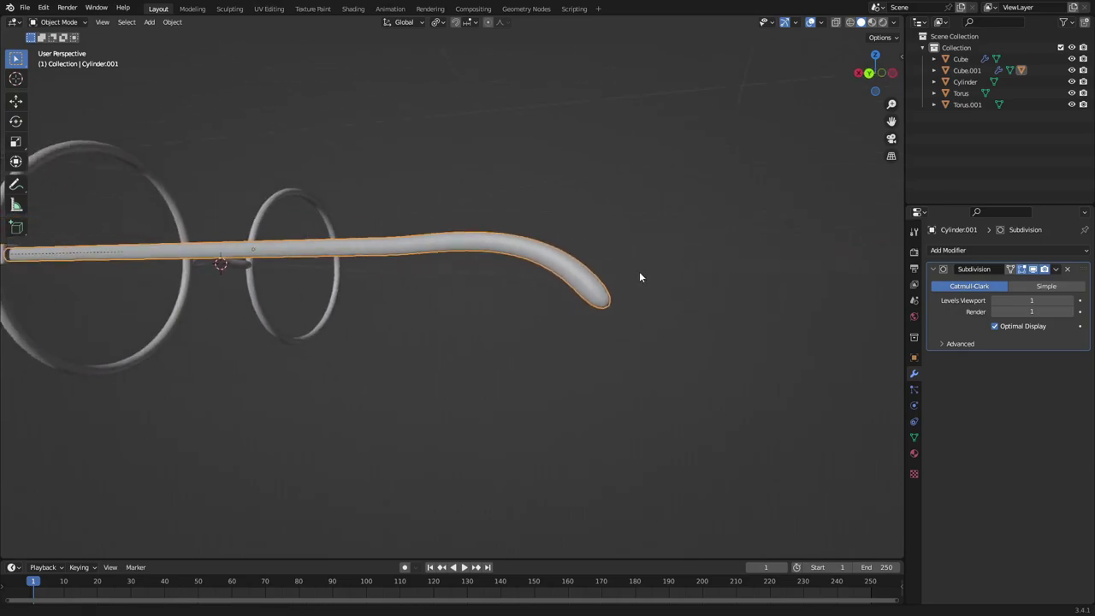
scroll(639, 271, "down", 3)
middle_click_drag(278, 271, 494, 367, "shift")
scroll(488, 359, "up", 5)
middle_click_drag(659, 285, 520, 321, "shift")
scroll(520, 322, "up", 1)
middle_click_drag(719, 320, 462, 316)
middle_click_drag(744, 351, 476, 280, "shift")
scroll(476, 280, "up", 2)
scroll(477, 286, "down", 8)
middle_click_drag(478, 331, 719, 389)
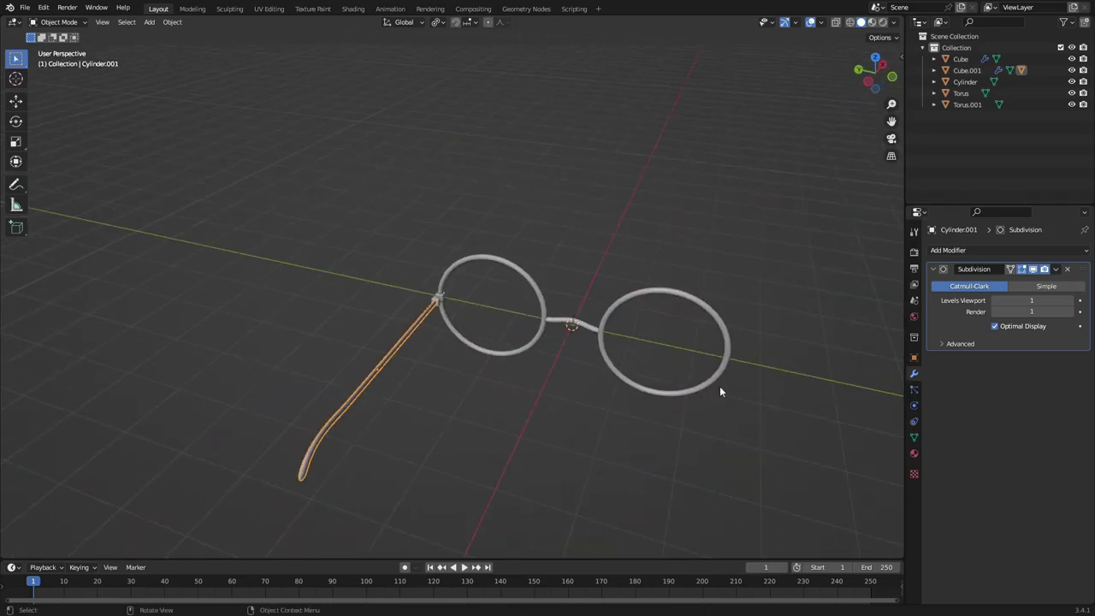
Step: Add an ico sphere with 2 subdivisions and a 1 m radius at the world origin
scroll(505, 320, "up", 9)
middle_click_drag(506, 320, 471, 320)
left_click(424, 316)
key("shift+a")
mouse_move(470, 320)
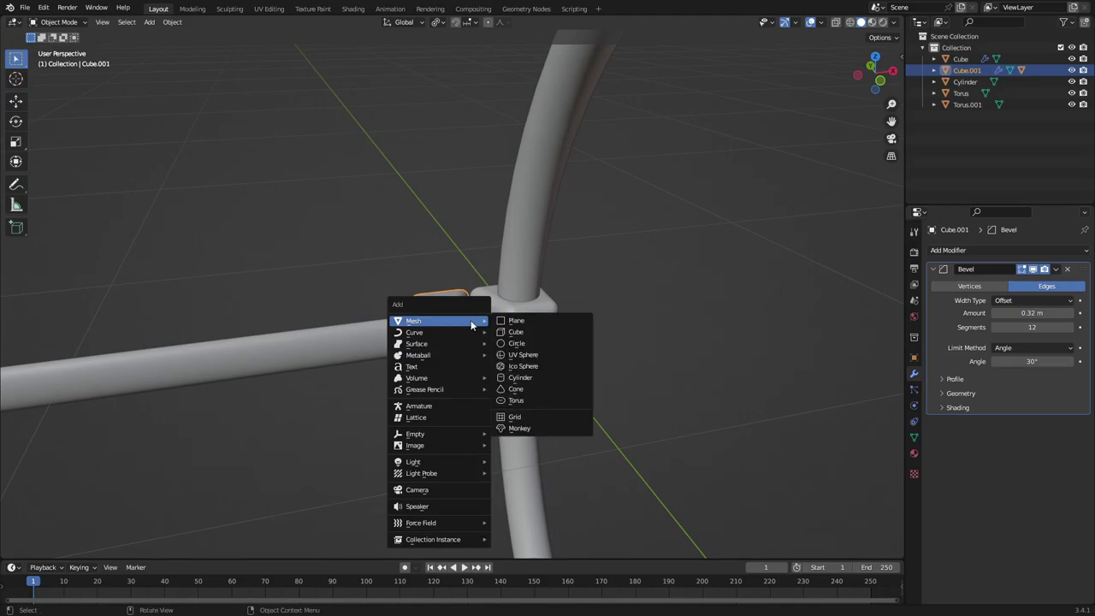
left_click(553, 366)
scroll(572, 363, "down", 4)
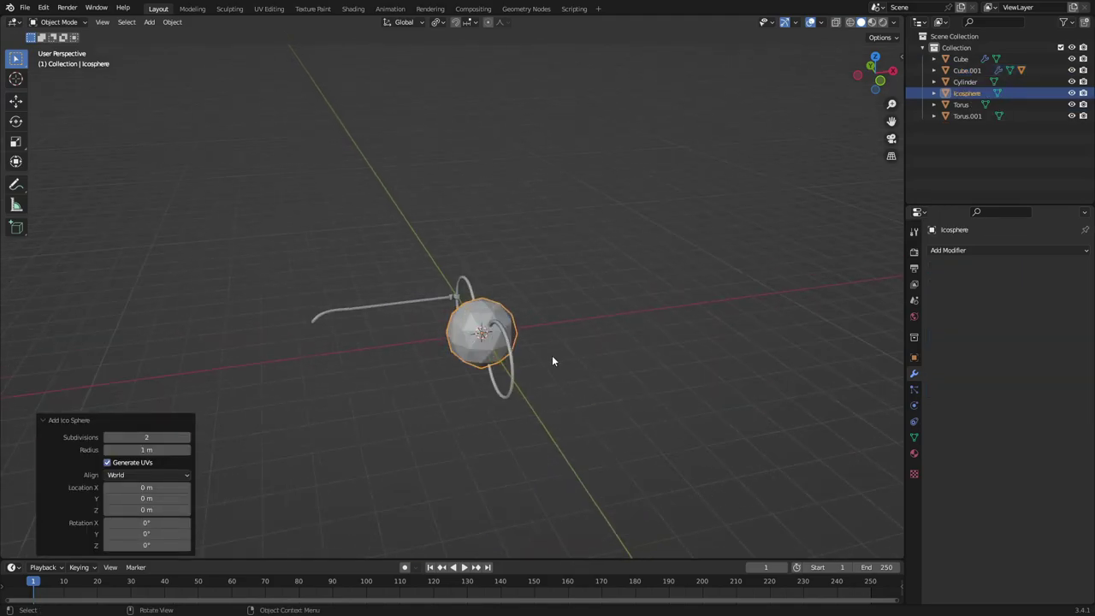
scroll(552, 355, "up", 4)
middle_click_drag(618, 367, 590, 357)
left_click(108, 437)
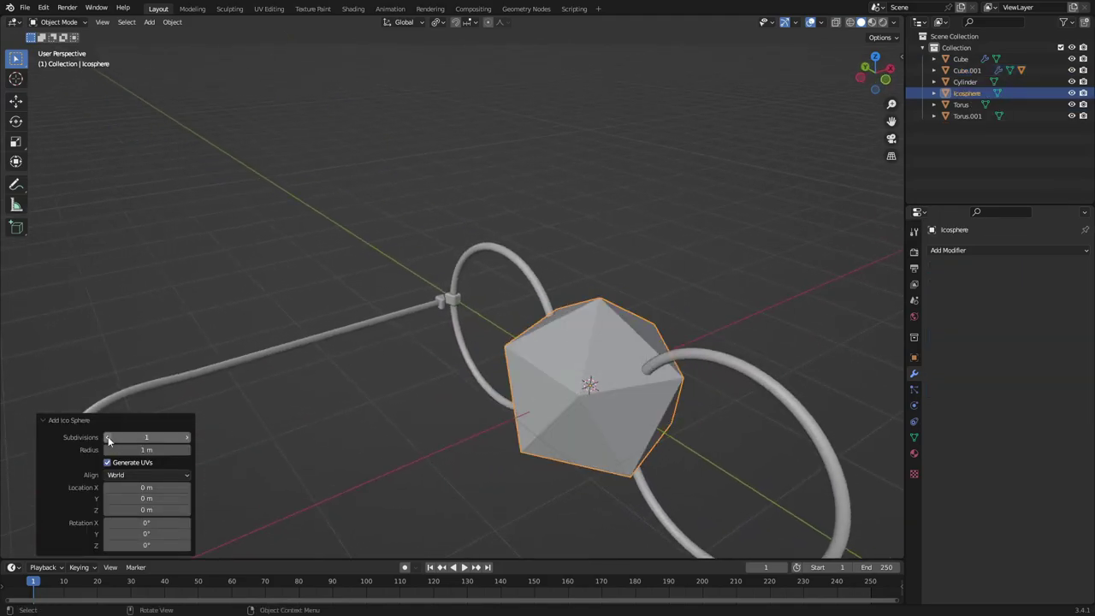
left_click(188, 437)
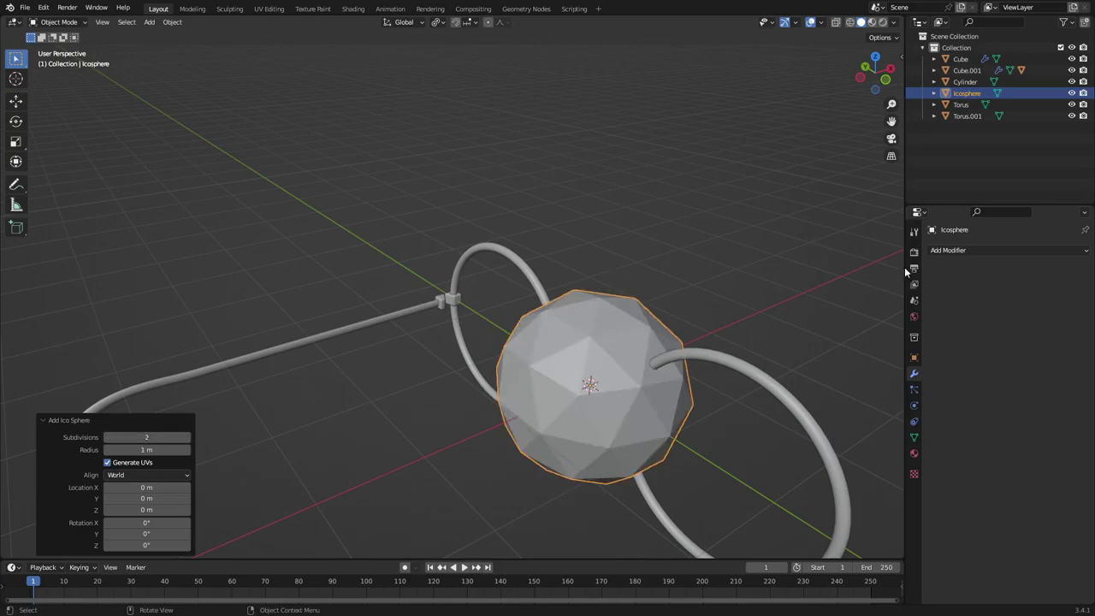
Step: Shade the ico sphere smooth and scale it down to about 0.053
left_click(947, 249)
left_click(172, 21)
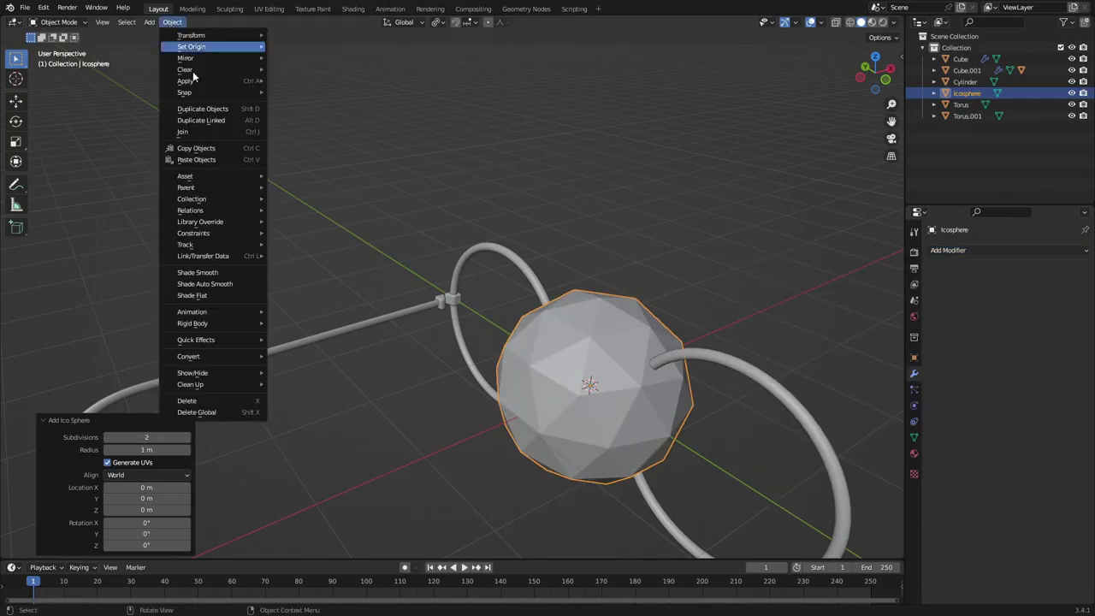
left_click(233, 272)
key("s")
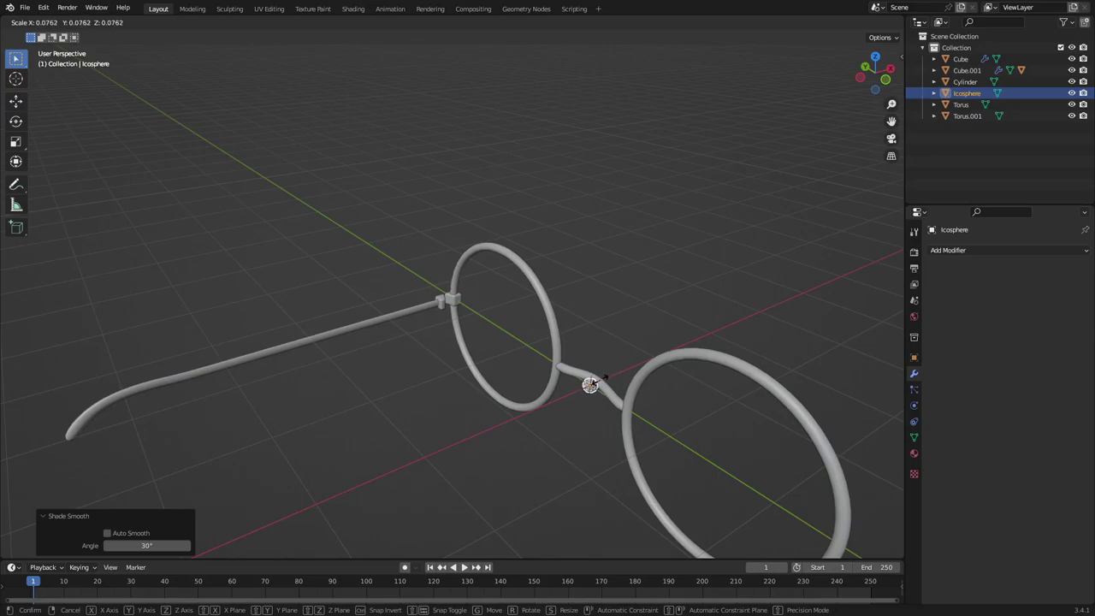
left_click(596, 378)
middle_click_drag(596, 378, 684, 359)
Step: Move the small sphere about 2.5 m along Y to the frame hinge block
key("g")
key("y")
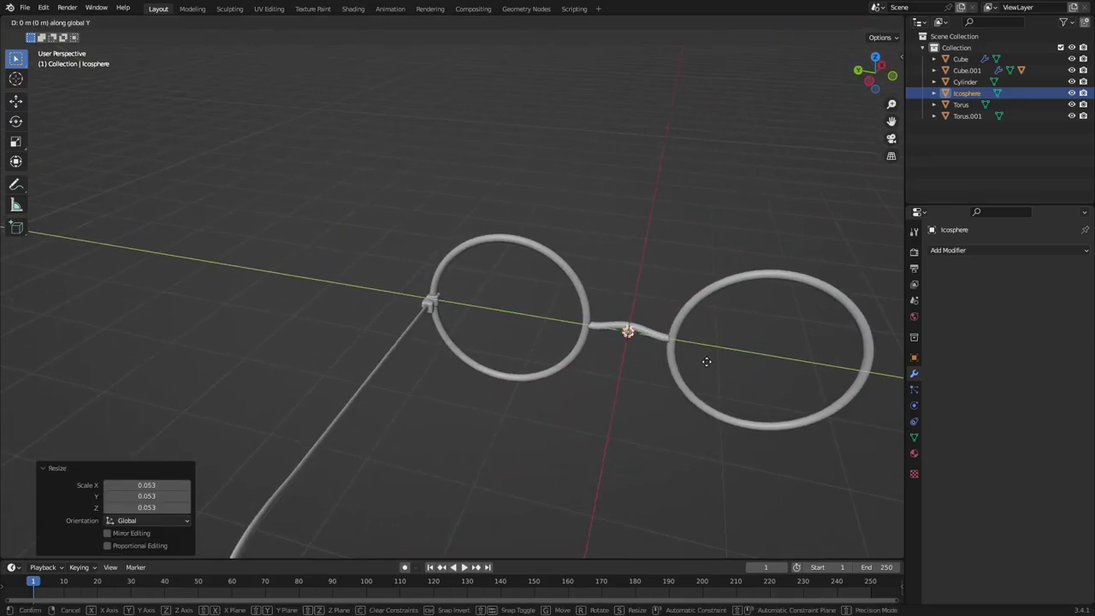
left_click(517, 326)
scroll(476, 288, "up", 7)
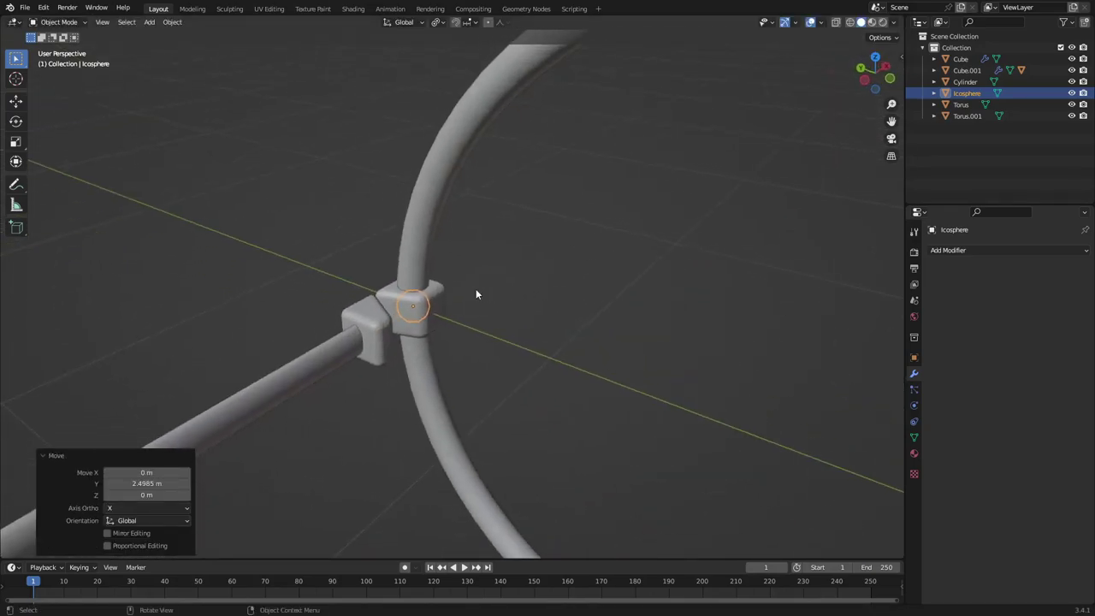
scroll(479, 290, "up", 10)
scroll(462, 291, "down", 9)
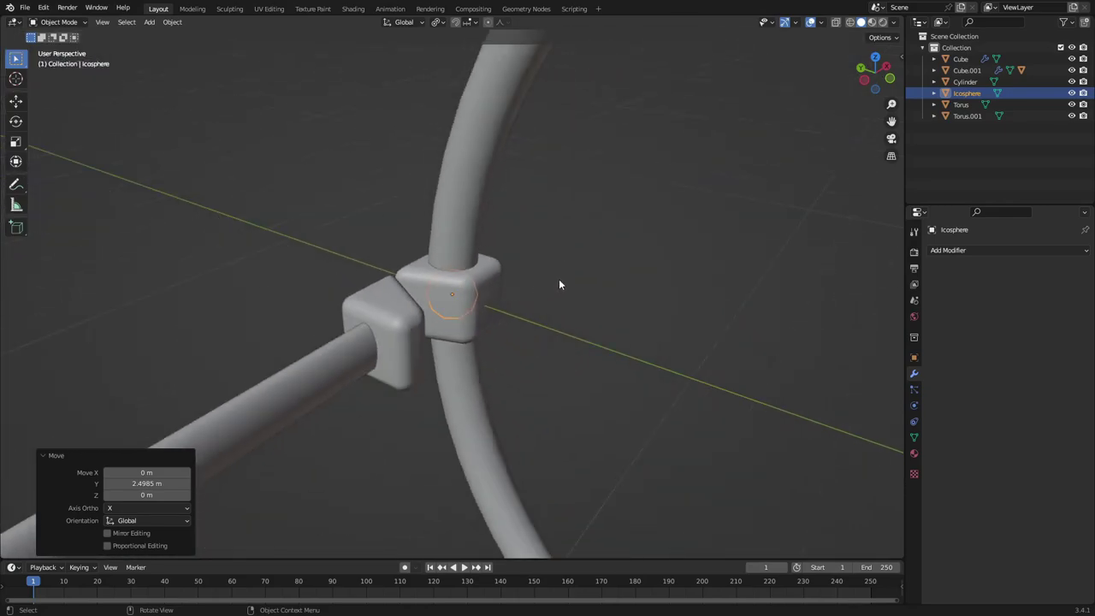
Step: Scale the sphere by about 1.15 and move it about -0.104 m along X into the gap between the hinge blocks
key("s")
left_click(575, 286)
middle_click_drag(575, 287, 511, 271)
key("g")
key("x")
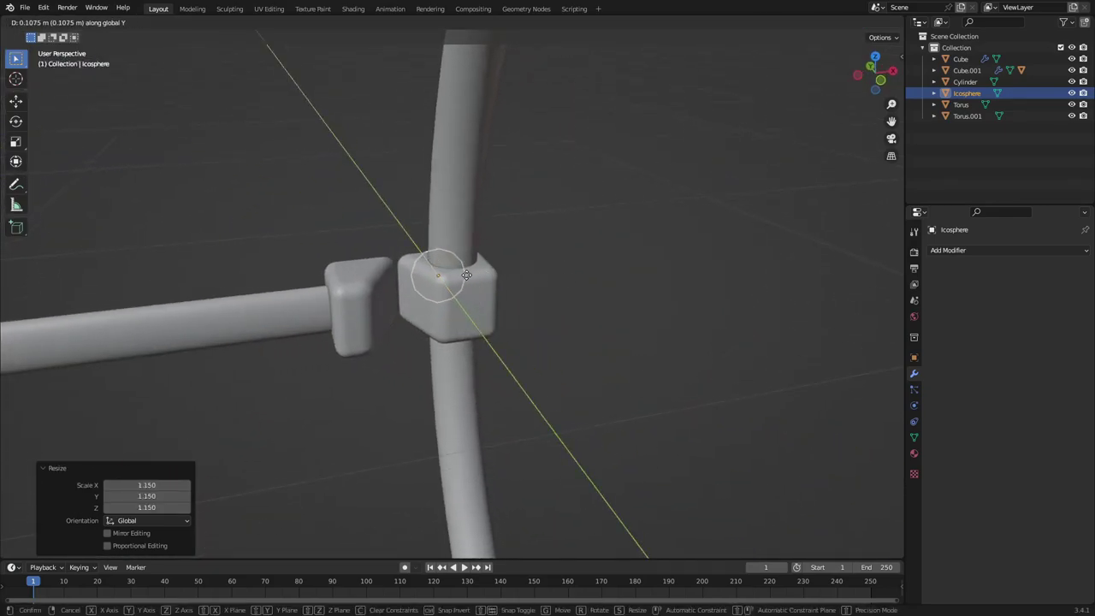
left_click(466, 286)
Step: Add a Subdivision Surface modifier to the sphere and fine-tune its X position and size in the hinge gap
left_click(999, 250)
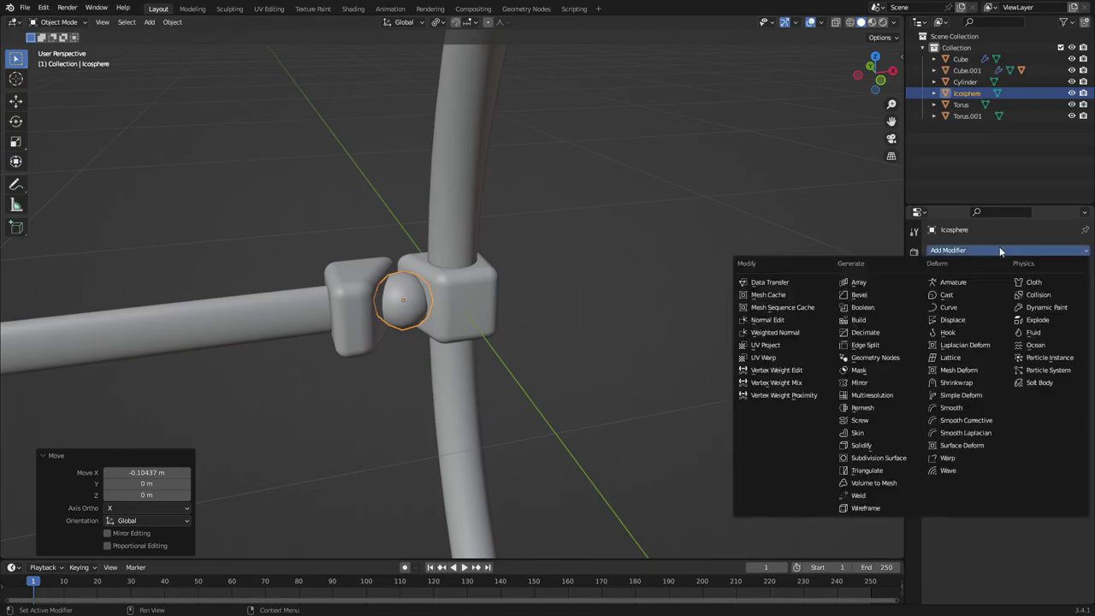
left_click(878, 459)
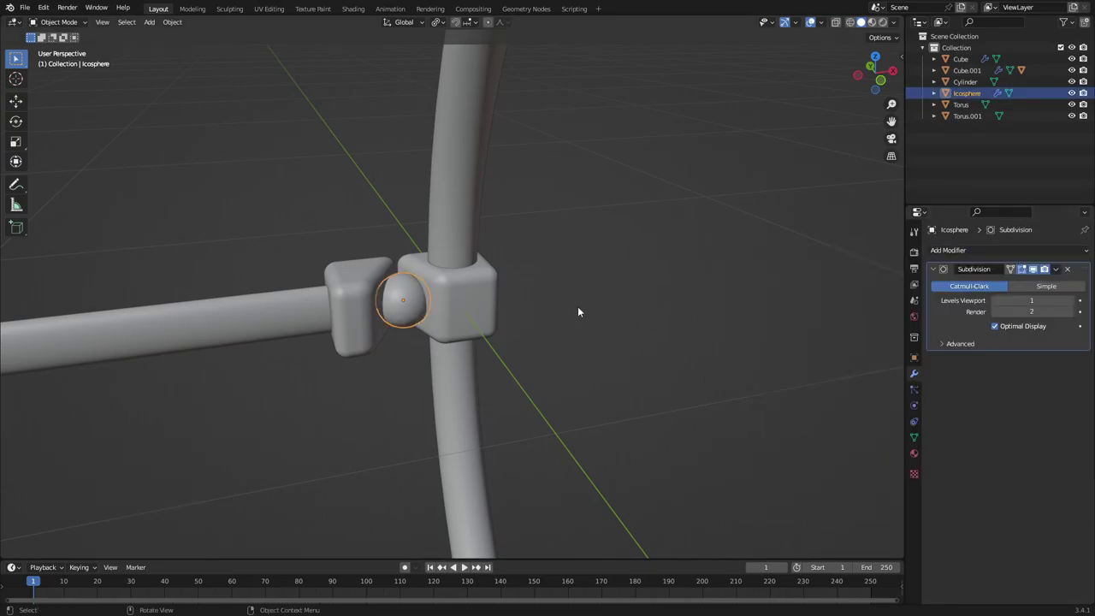
key("g")
key("x")
middle_click_drag(578, 312, 451, 429)
left_click(566, 308)
key("s")
left_click(589, 362)
Step: Try rotating the temple hinge block around Z with the sphere in place, then cancel the rotation
left_click(648, 339)
scroll(649, 340, "down", 5)
key("r")
key("z")
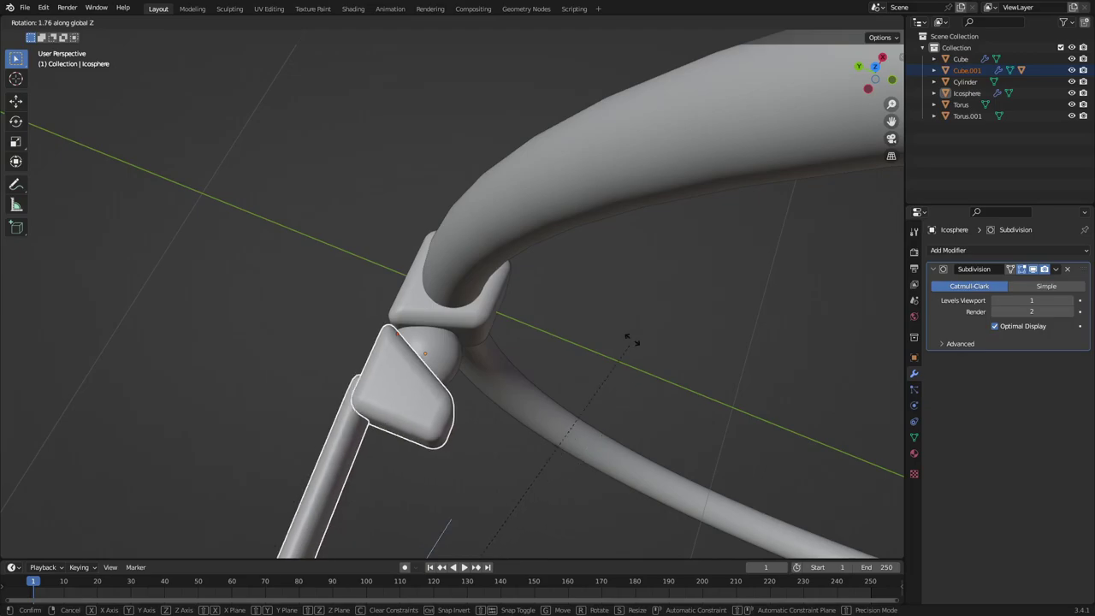
right_click(448, 417)
left_click(446, 417)
Step: Move the sphere about -0.01 m along Y, scale it to about 0.78 and adjust its X position between the hinge blocks
left_click(439, 368)
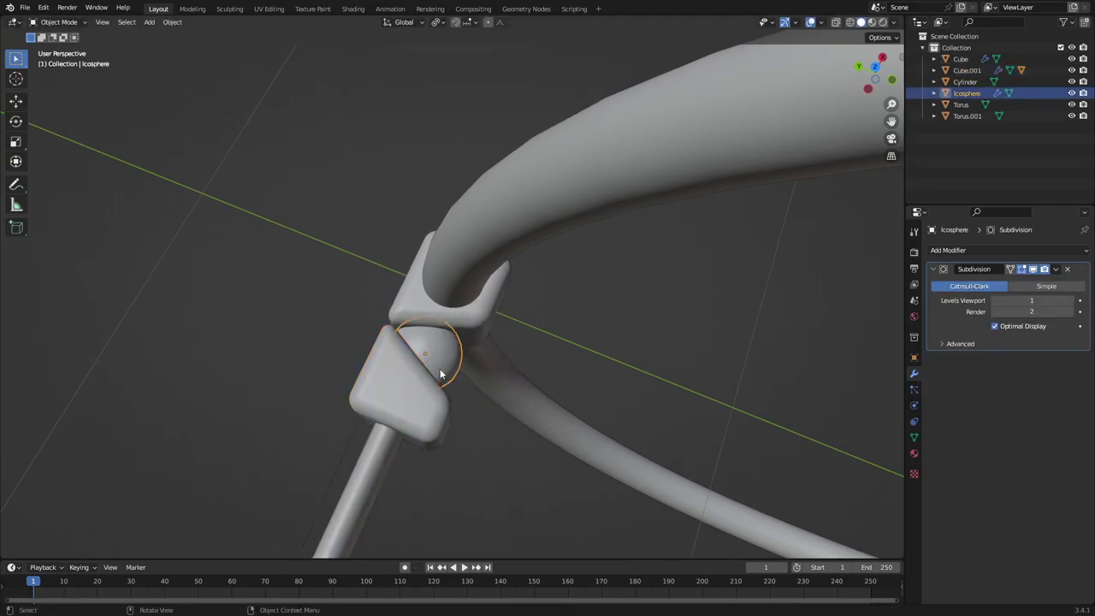
middle_click_drag(439, 368, 526, 354)
key("g")
key("y")
left_click(464, 354)
key("s")
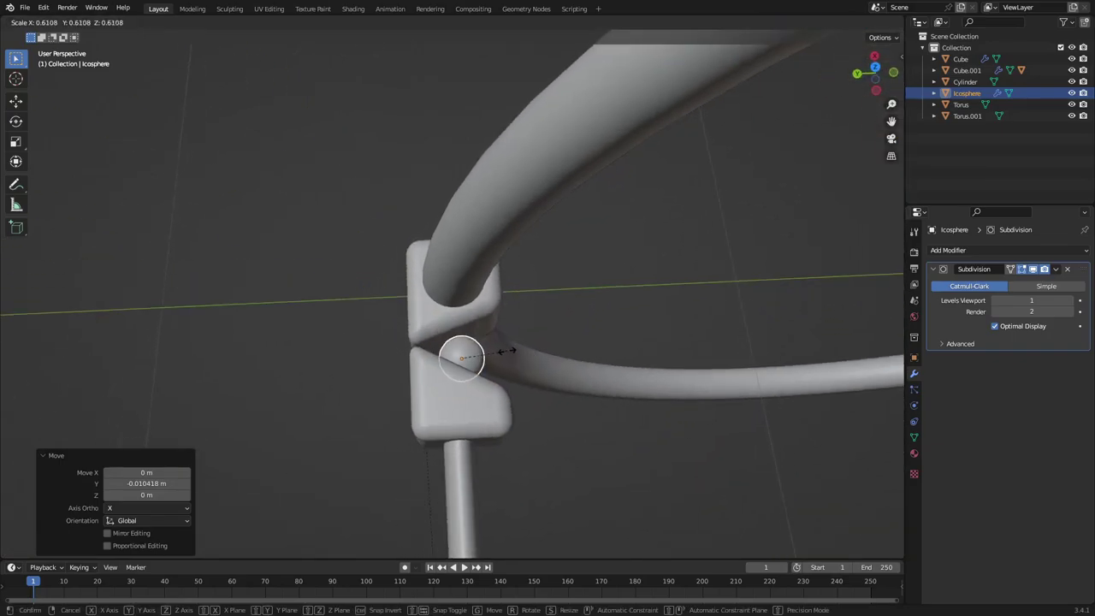
left_click(518, 352)
key("g")
key("x")
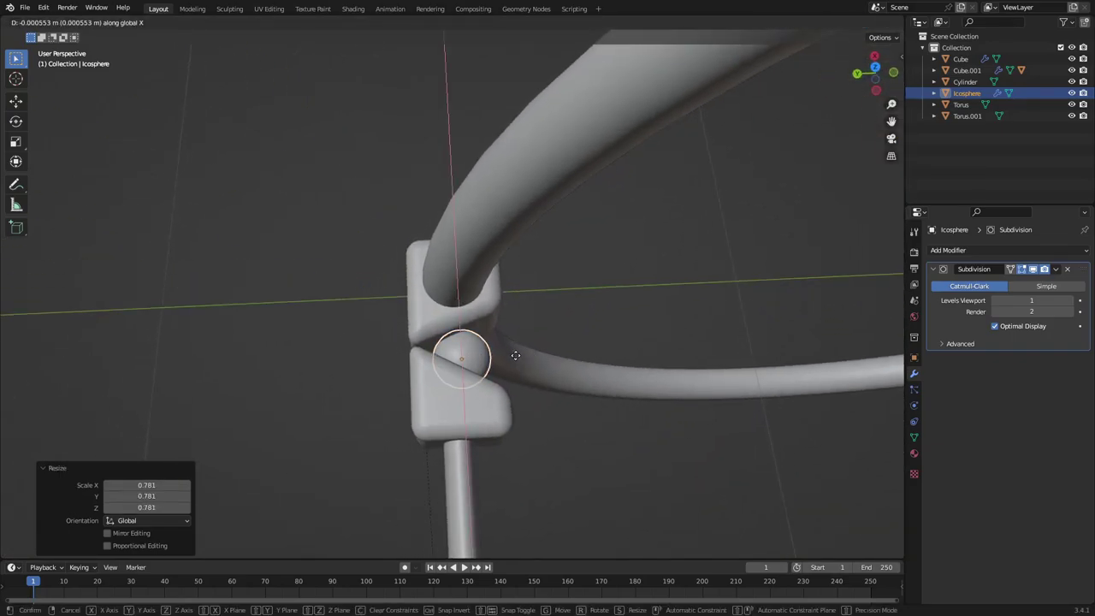
left_click(466, 389)
Step: Rotate the temple hinge block with its arm about 52° around Z toward the lens
left_click(429, 410)
key("r")
key("z")
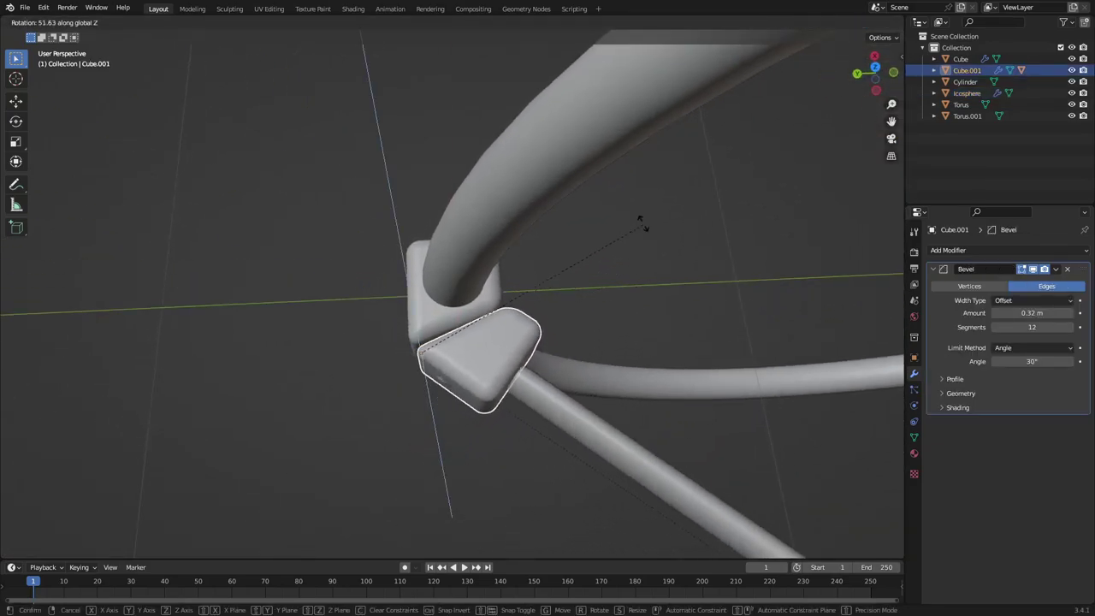
left_click(639, 225)
Step: Move the sphere about 0.014 m along X between the hinge blocks
left_click(437, 382)
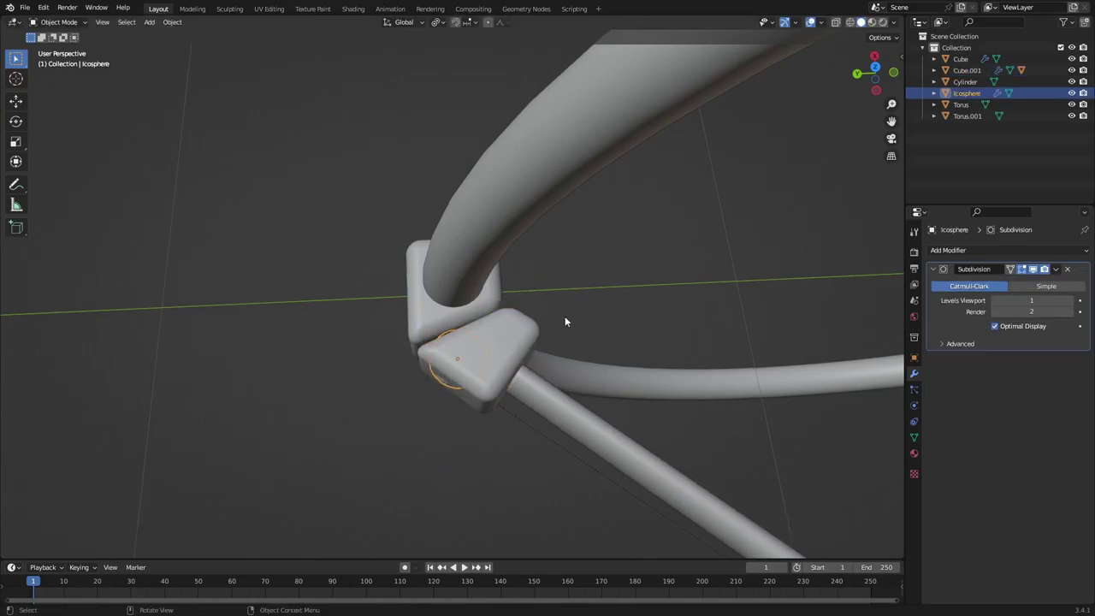
middle_click_drag(565, 319, 547, 339)
key("g")
key("x")
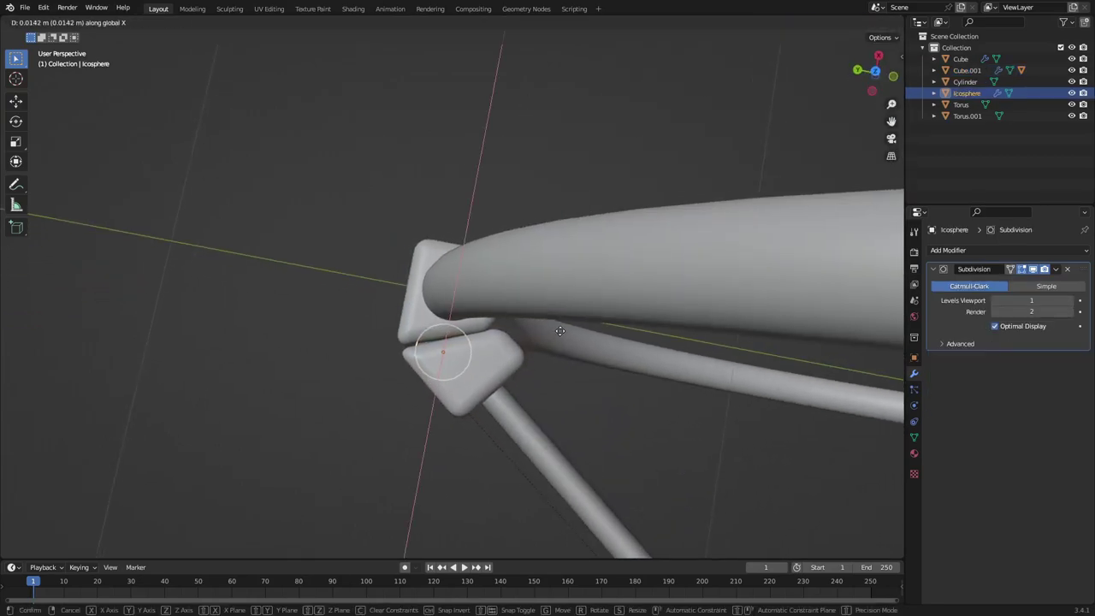
left_click(559, 331)
Step: Rotate the temple hinge block about -50° around Z back to the open arm position
left_click(462, 368)
key("r")
key("z")
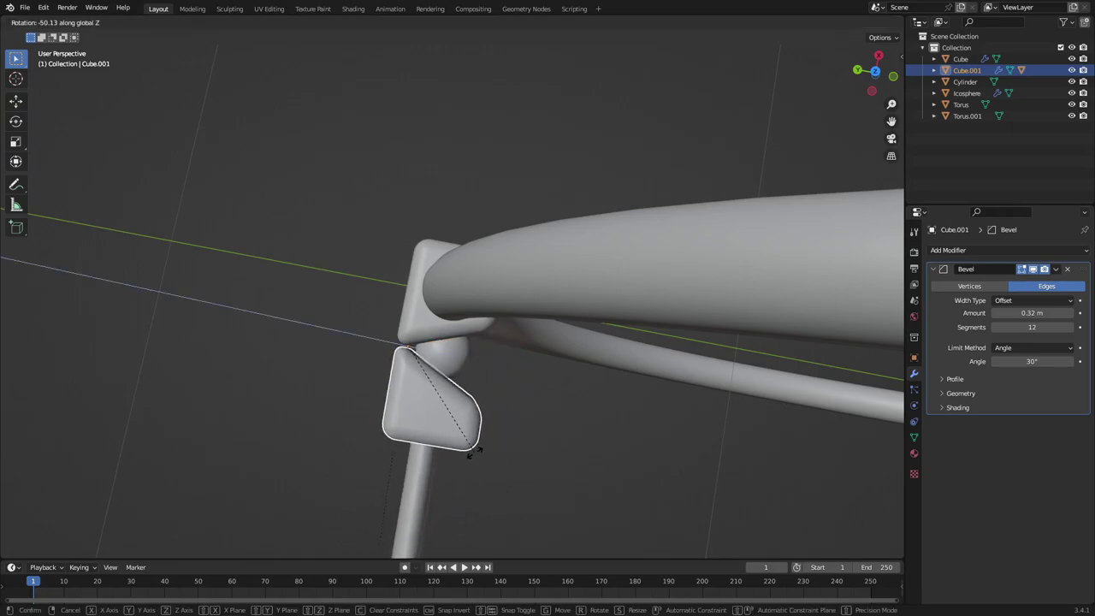
left_click(474, 451)
left_click(472, 452)
Step: Clear the temple arm's parent relationship to the hinge block
middle_click_drag(473, 452, 509, 383)
left_click(440, 355)
middle_click_drag(440, 355, 647, 345)
left_click(476, 366)
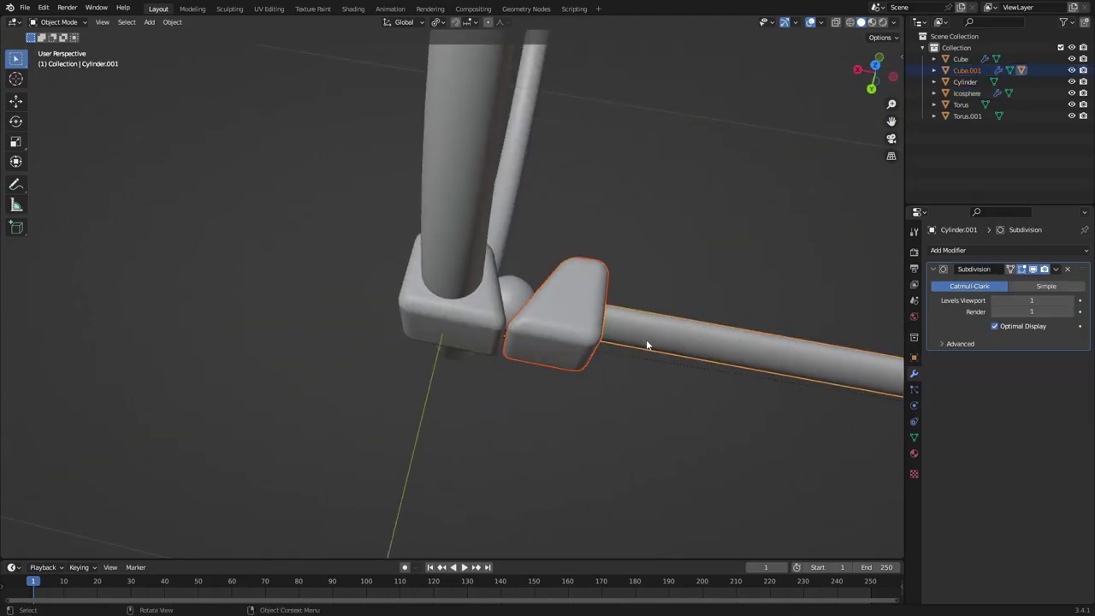
key("ctrl+p")
left_click(627, 336)
key("alt+p")
left_click(595, 324)
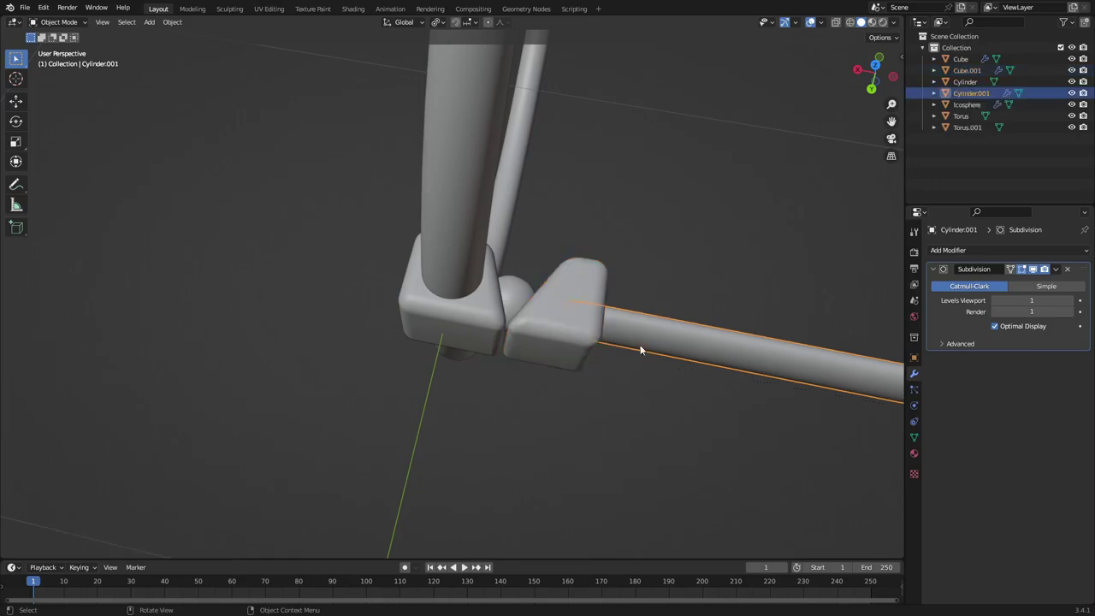
scroll(622, 370, "down", 4)
middle_click_drag(621, 369, 453, 400)
left_click(453, 400)
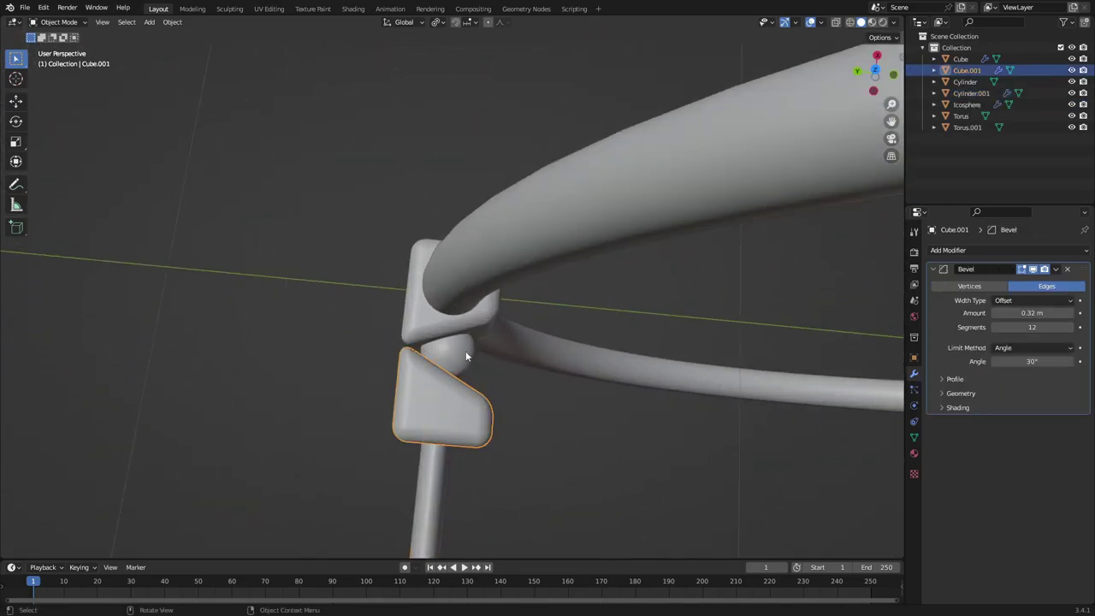
left_click(466, 356)
middle_click_drag(467, 356, 434, 388)
left_click(363, 357, "shift")
left_click(428, 340, "shift")
left_click(342, 337, "shift")
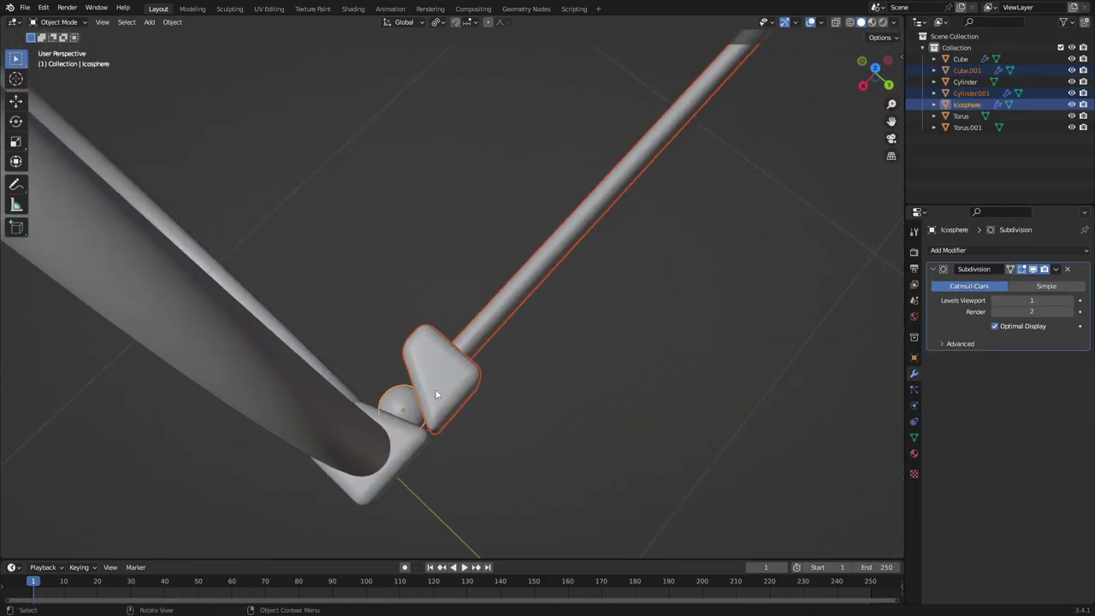
left_click(430, 399)
left_click(507, 318, "shift")
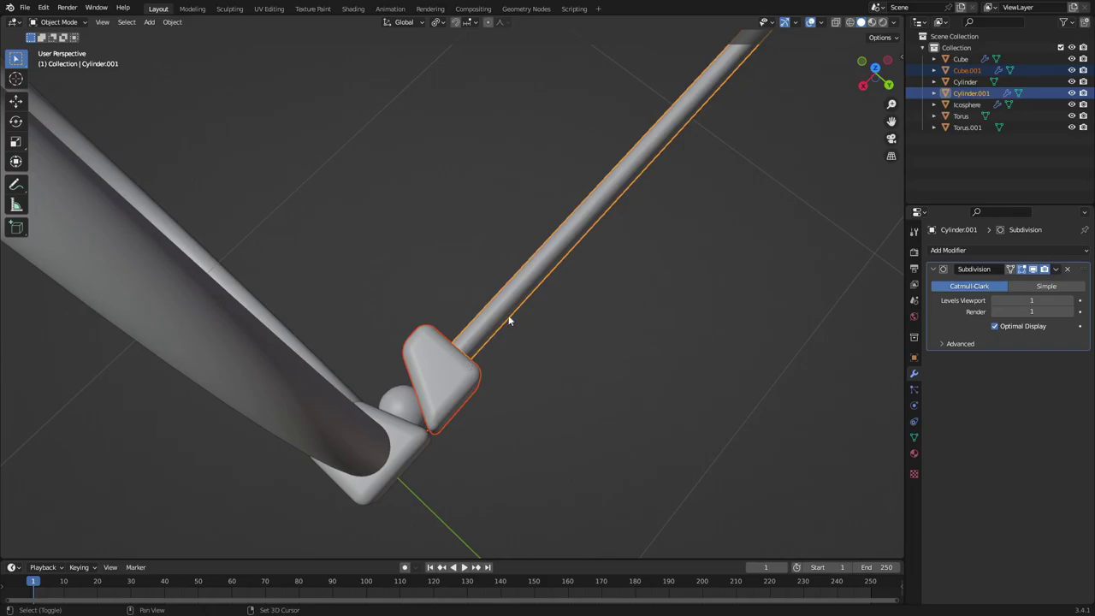
left_click(395, 411, "shift")
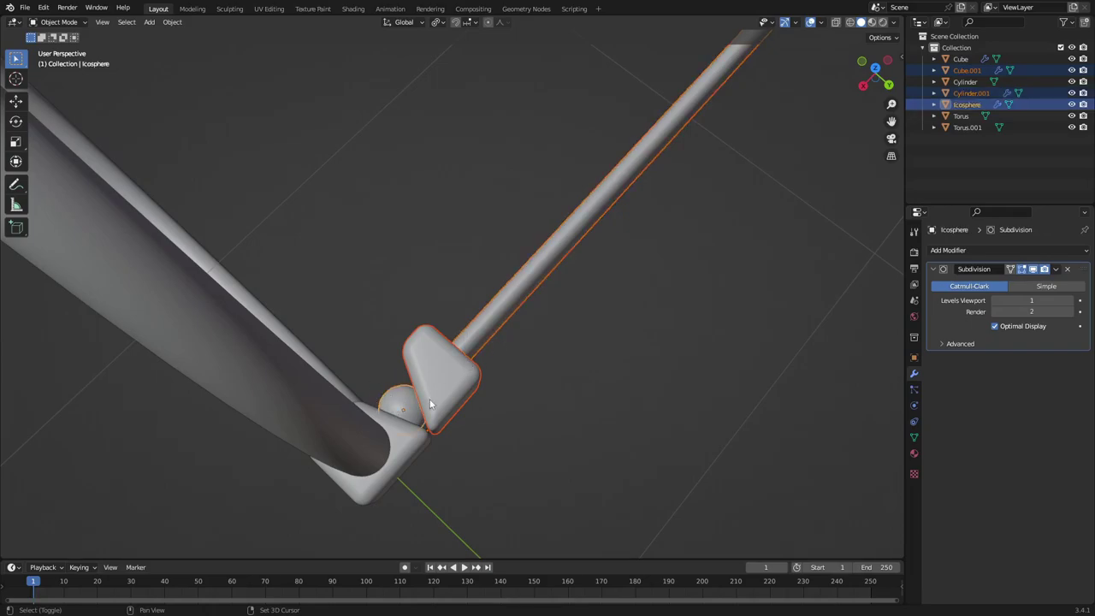
Step: Select the temple hinge block and arm with the sphere as active object, and parent them to the sphere
left_click(455, 381)
left_click(527, 292, "shift")
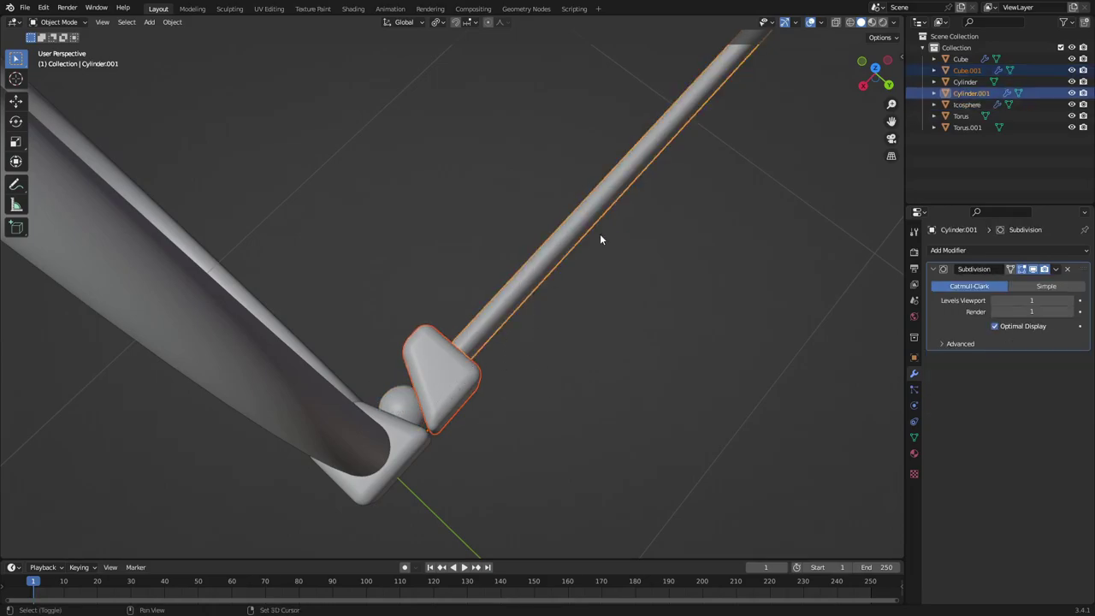
left_click(396, 404, "shift")
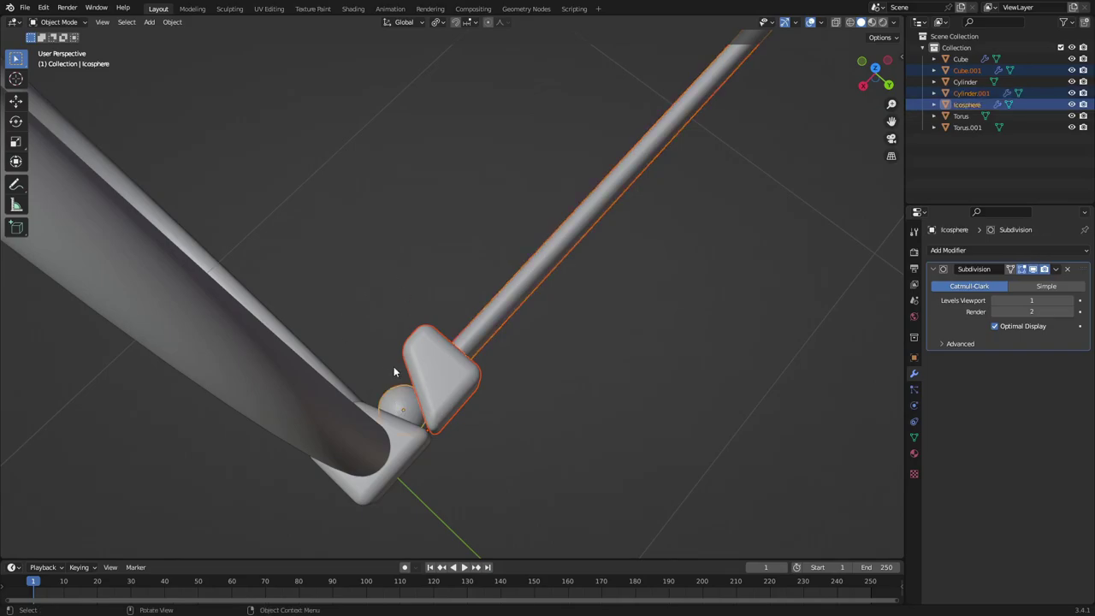
key("ctrl+p")
left_click(393, 366)
Step: Try folding the temple arm by rotating its parent sphere about 86° around Z
left_click(418, 402)
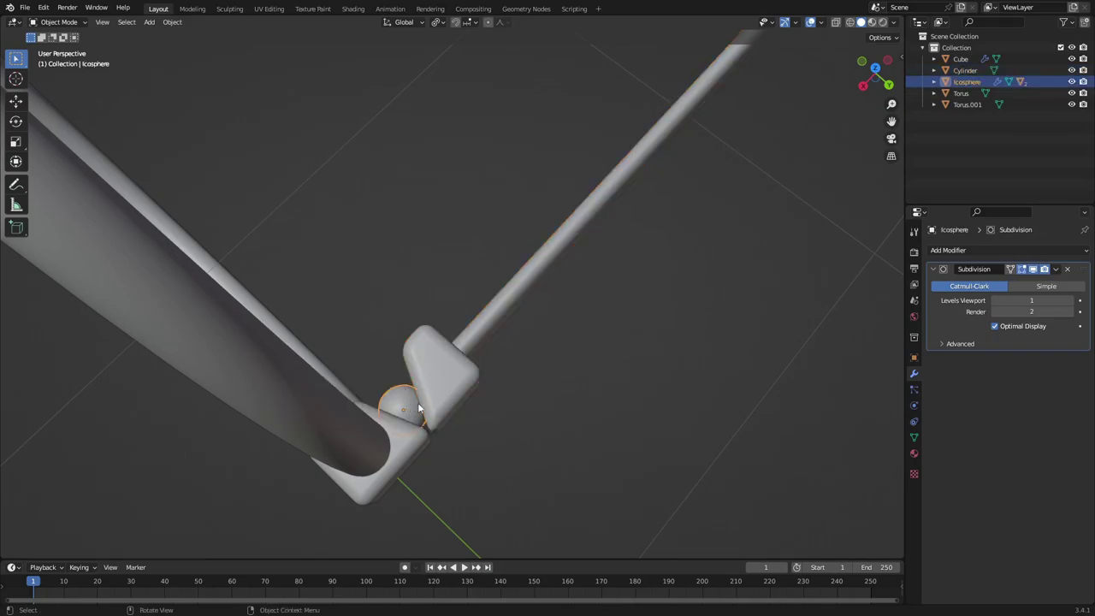
key("r")
key("z")
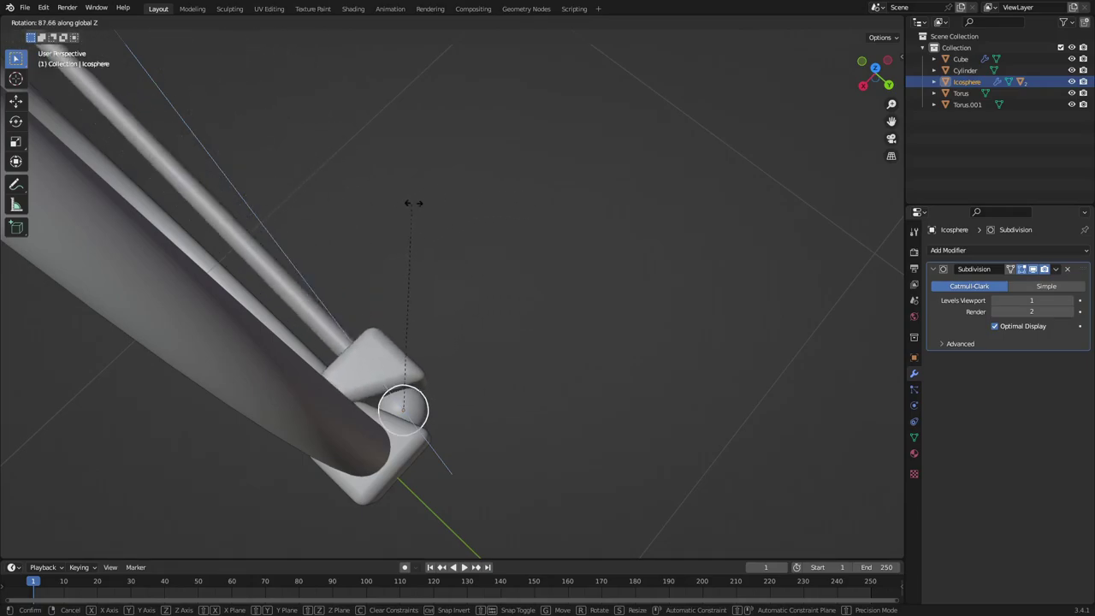
left_click(415, 242)
scroll(414, 241, "down", 7)
middle_click_drag(415, 241, 523, 139)
scroll(501, 178, "up", 5)
middle_click_drag(501, 179, 506, 191)
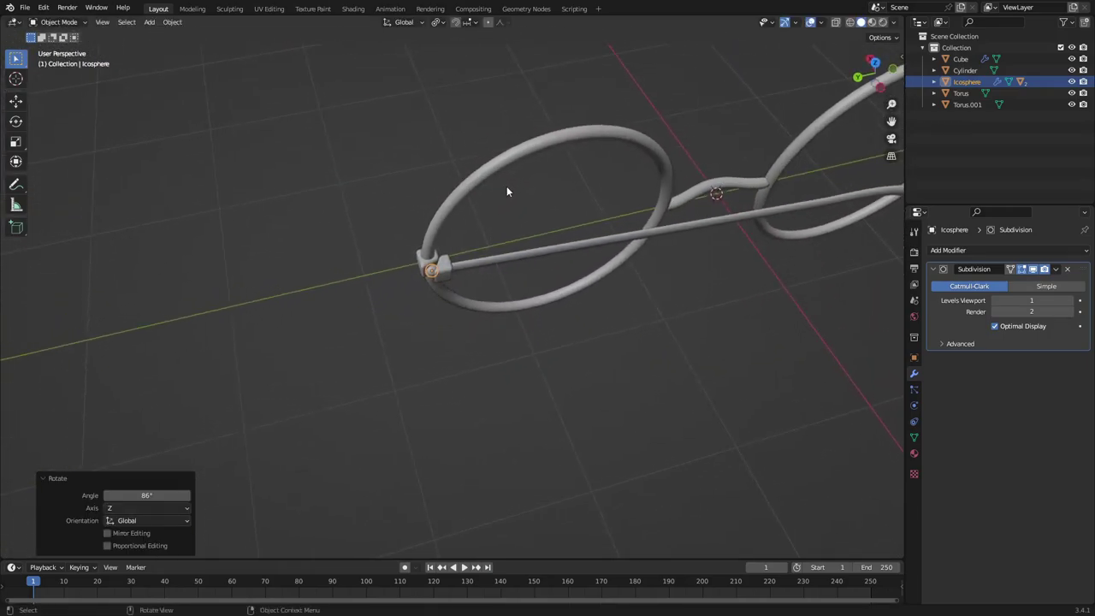
Step: Rotate the sphere slightly further around Z to check the folded arm, and undo both test rotations
key("r")
key("z")
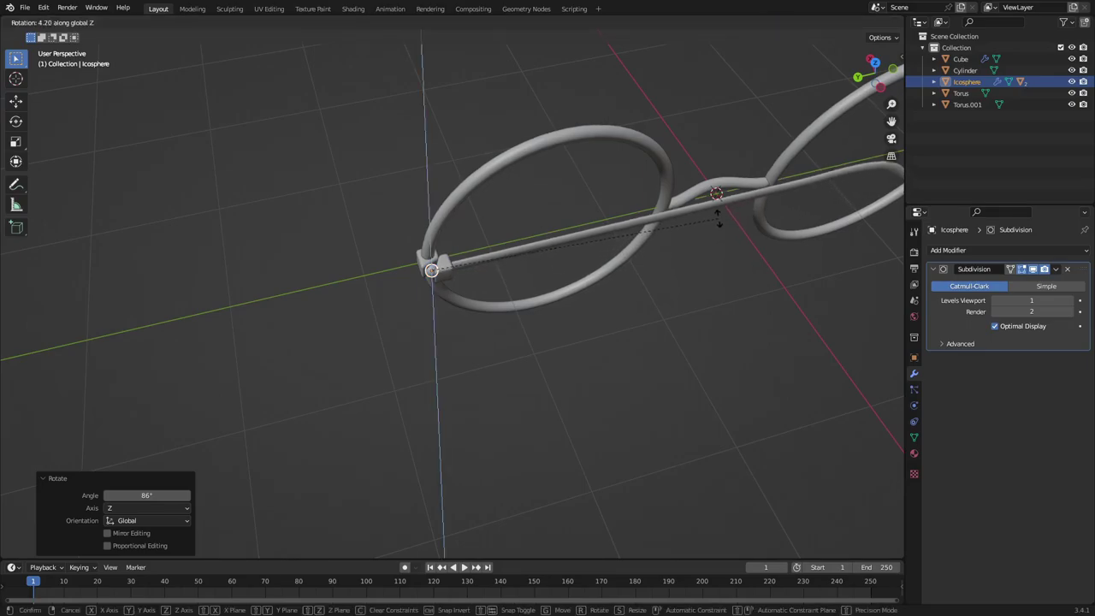
left_click(655, 253)
middle_click_drag(656, 253, 645, 220)
scroll(556, 279, "up", 9)
middle_click_drag(633, 290, 560, 329)
middle_click_drag(493, 407, 511, 244)
scroll(506, 324, "down", 4)
key("ctrl+z")
key("ctrl+z")
Step: Select both hinge blocks, the sphere and the temple arm, and duplicate them in place
scroll(632, 313, "down", 3)
left_click(479, 269)
left_click(432, 282, "shift")
scroll(376, 301, "down", 4)
middle_click_drag(650, 279, 493, 281, "shift")
middle_click_drag(565, 290, 478, 305)
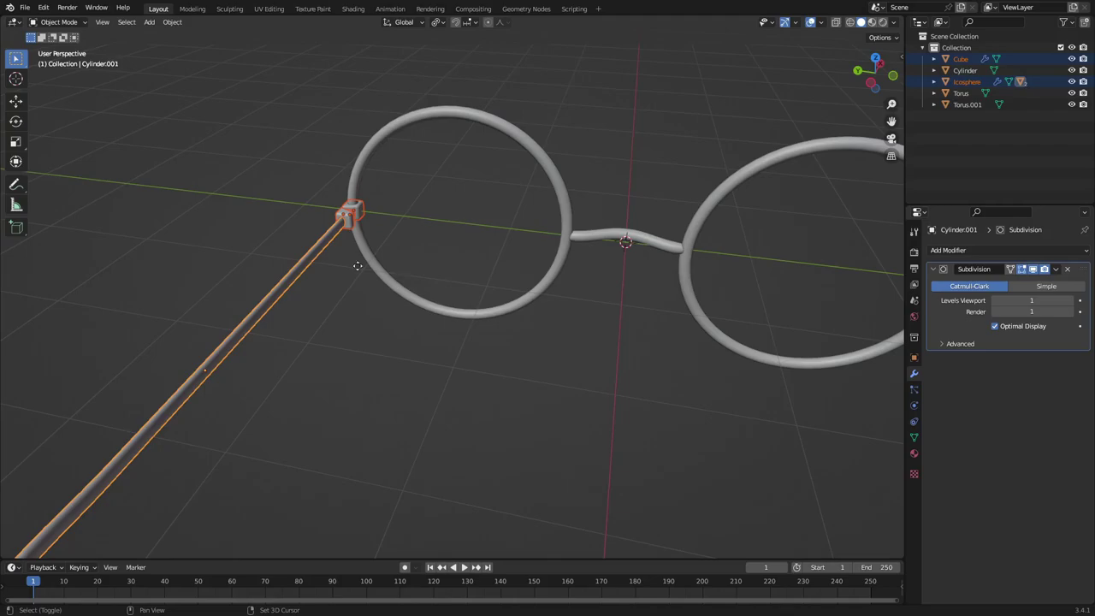
key("shift+d")
key("Escape")
scroll(544, 263, "down", 3)
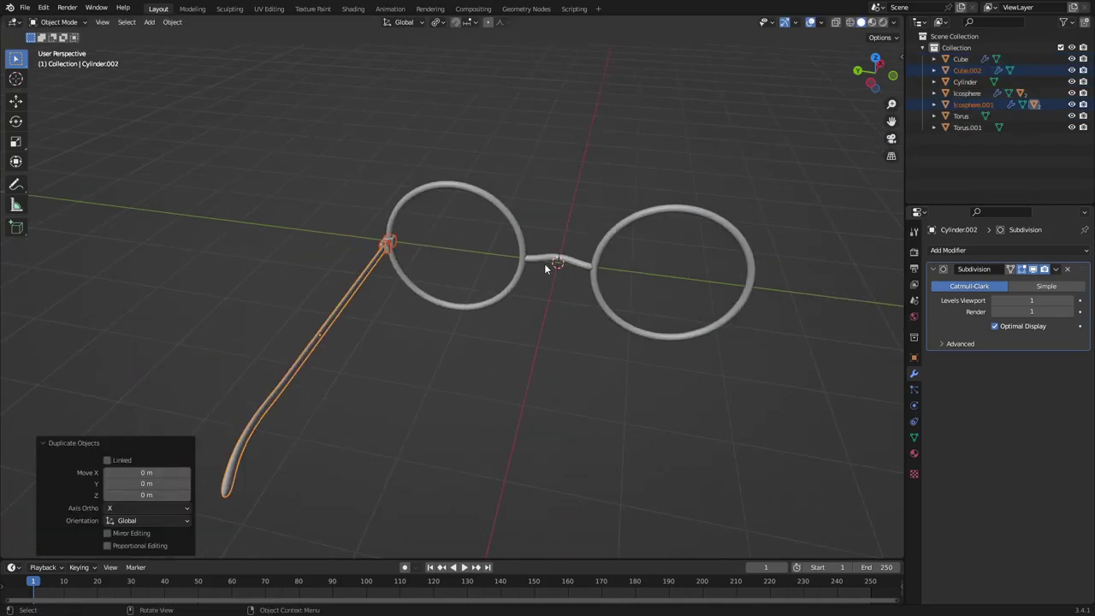
Step: Mirror the duplicated temple assembly by scaling it by -1 along Y
middle_click_drag(544, 263, 551, 265)
key("s")
key("z")
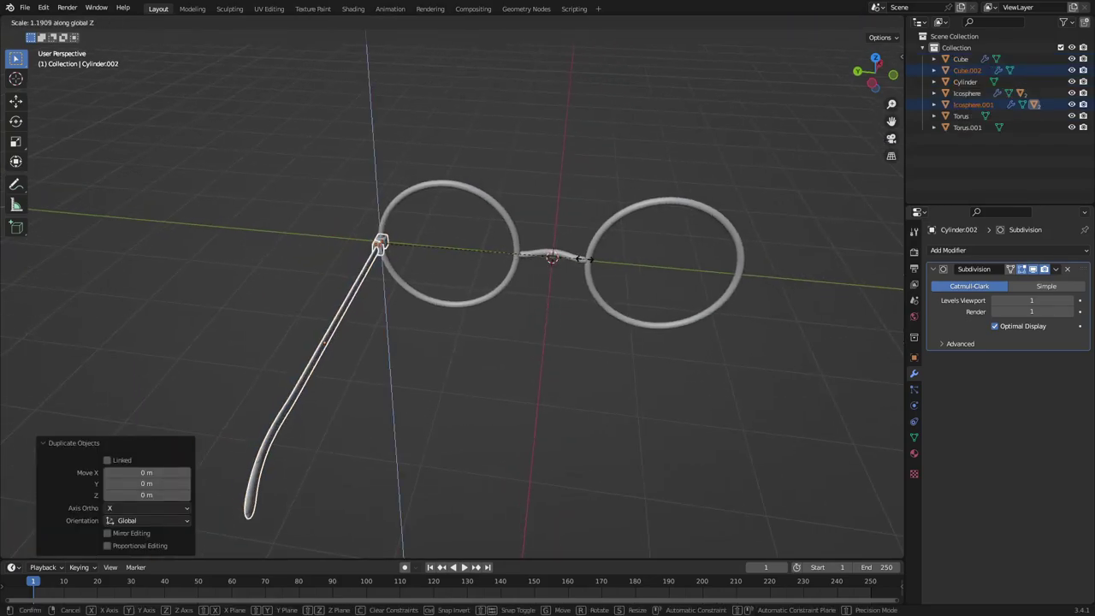
key("x")
key("y")
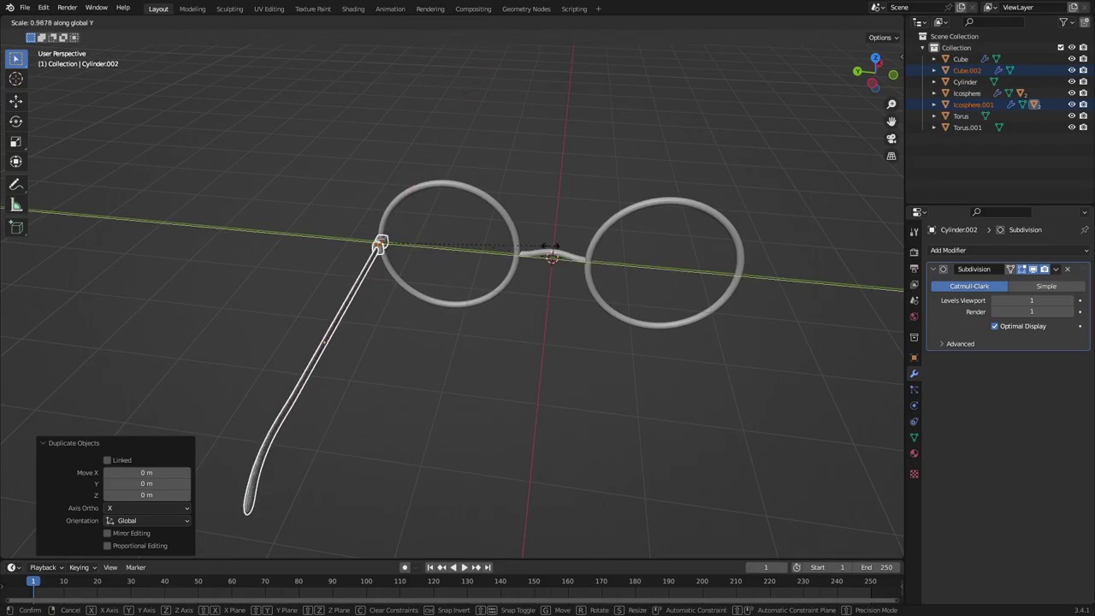
type("-1")
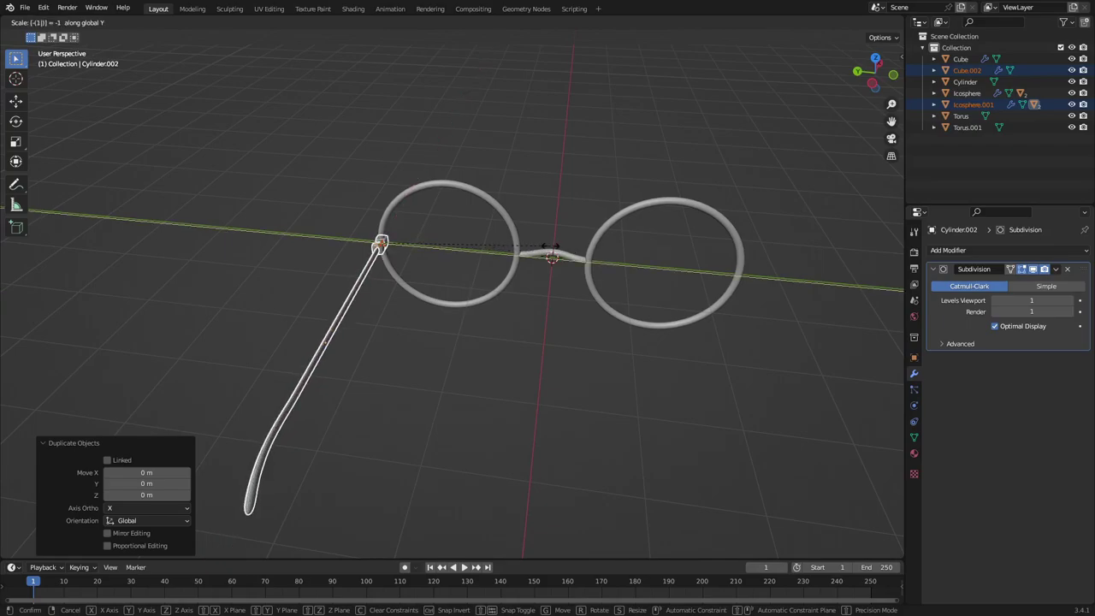
key("Return")
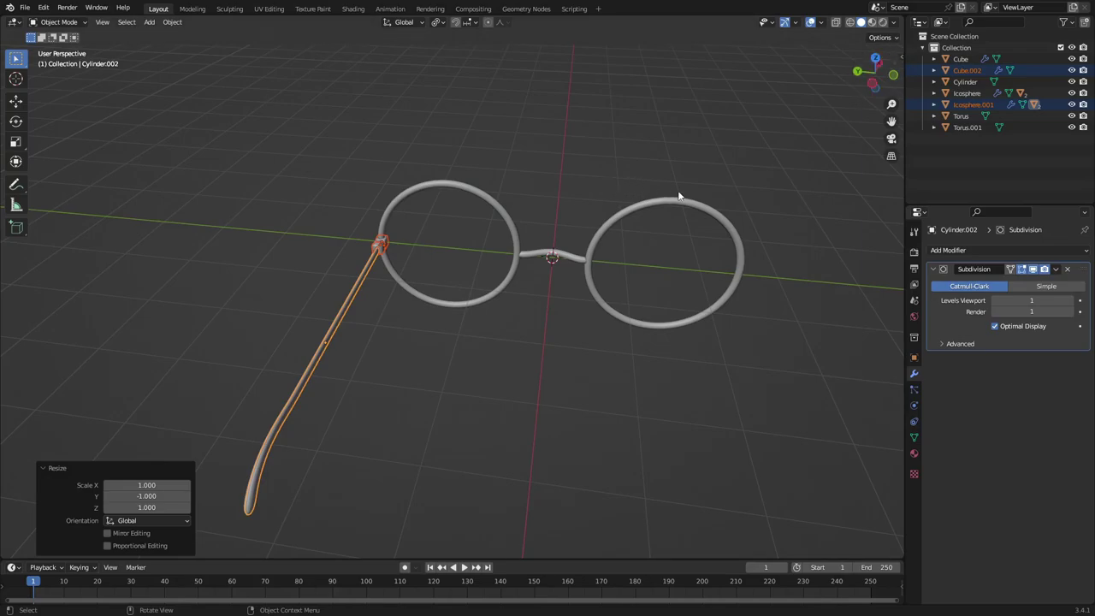
Step: Shift the mirrored temple assembly along Y in two moves of -2.5 m each, to the other lens's outer edge
middle_click_drag(709, 199, 679, 193, "shift")
key("g")
key("x")
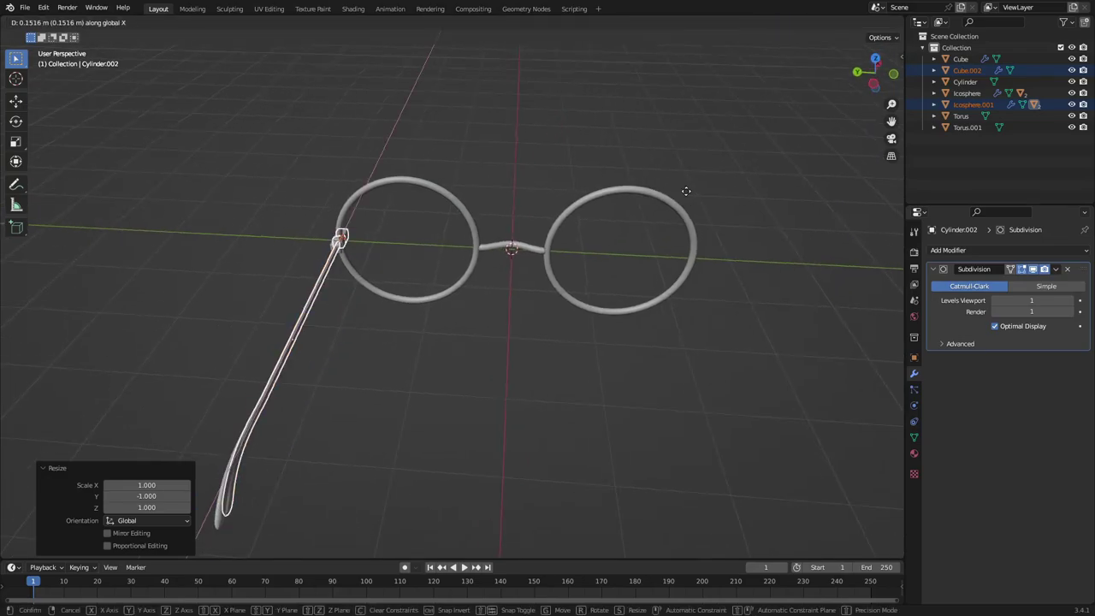
type("y")
type("2")
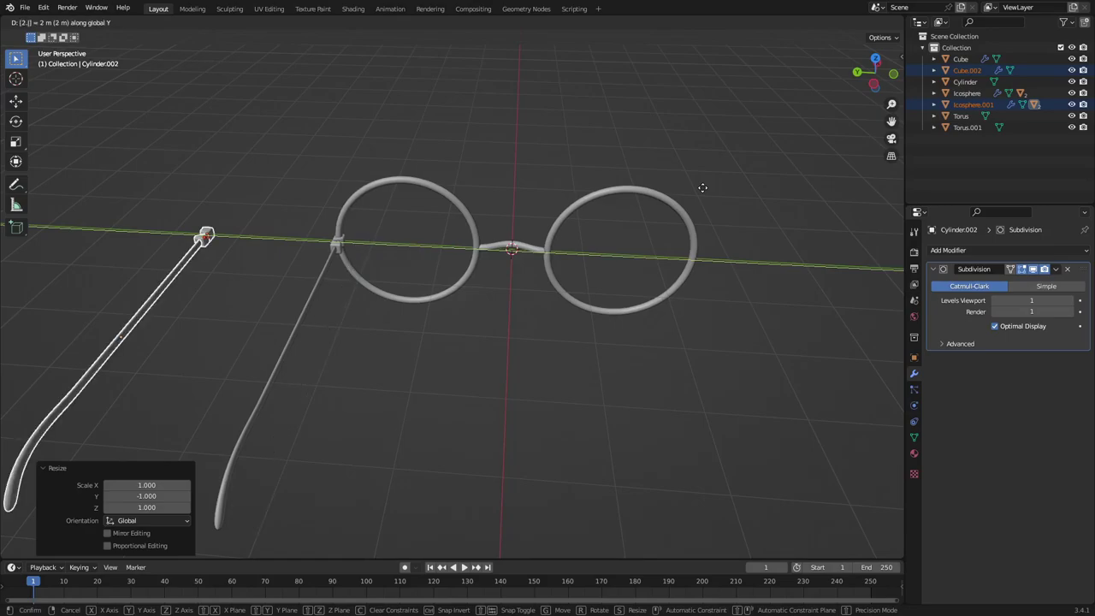
type(".5")
key("minus")
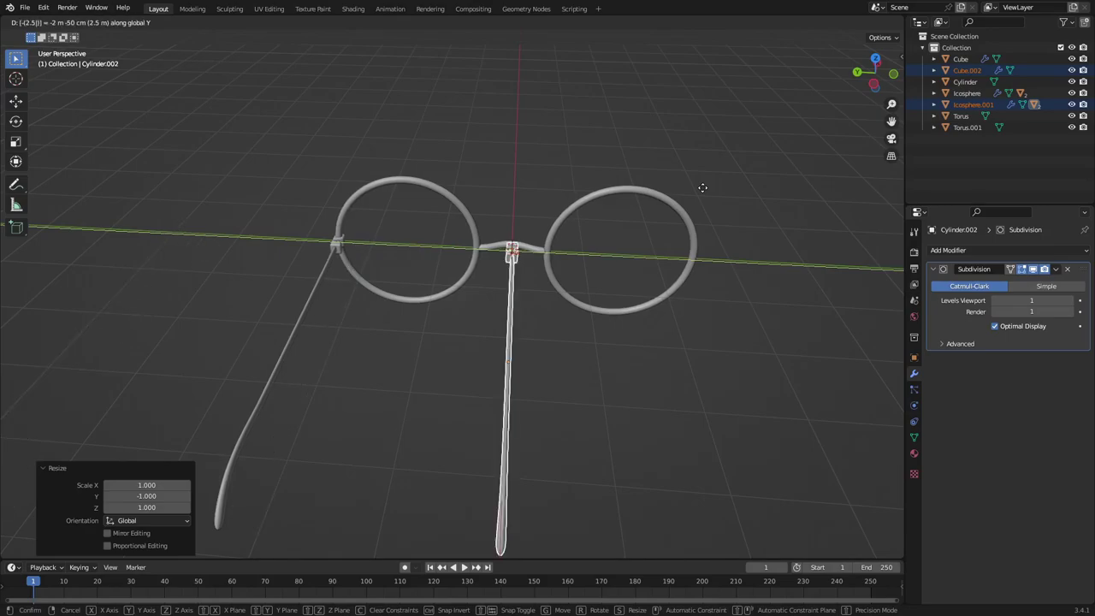
key("Return")
type("gy")
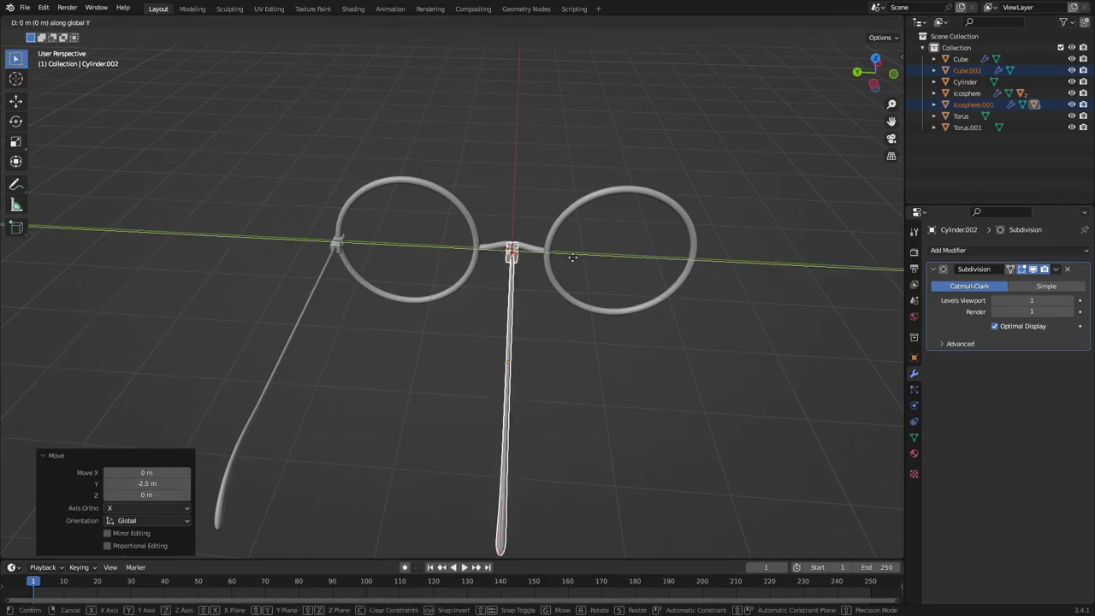
type("2.5")
key("minus")
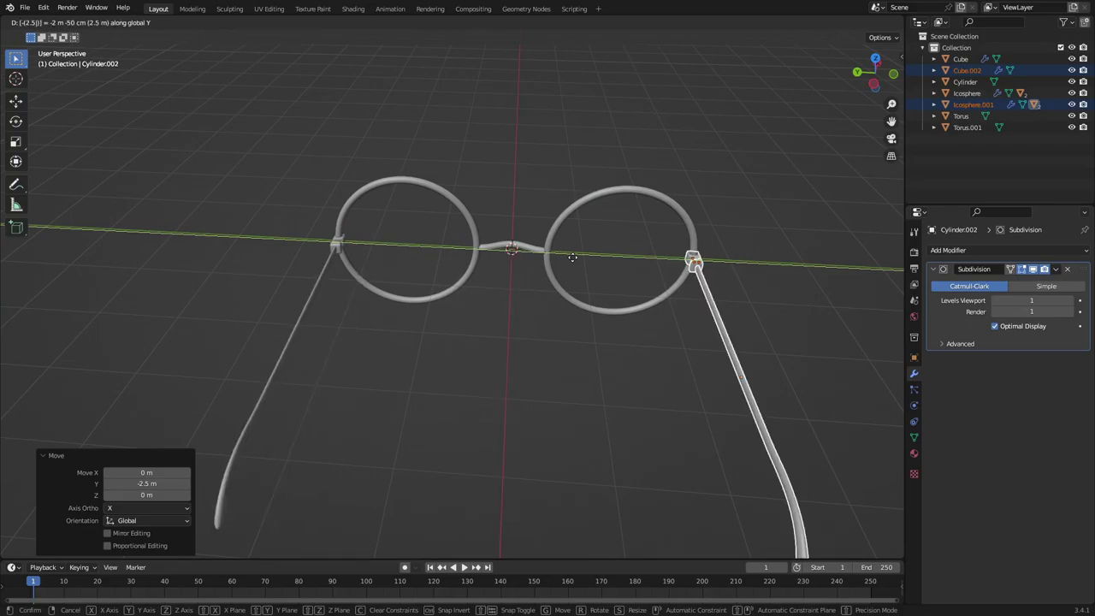
key("Return")
Step: Show the object transform values and try entering a negative Y location for the copied temple arm
middle_click_drag(603, 257, 453, 261)
left_click(899, 56)
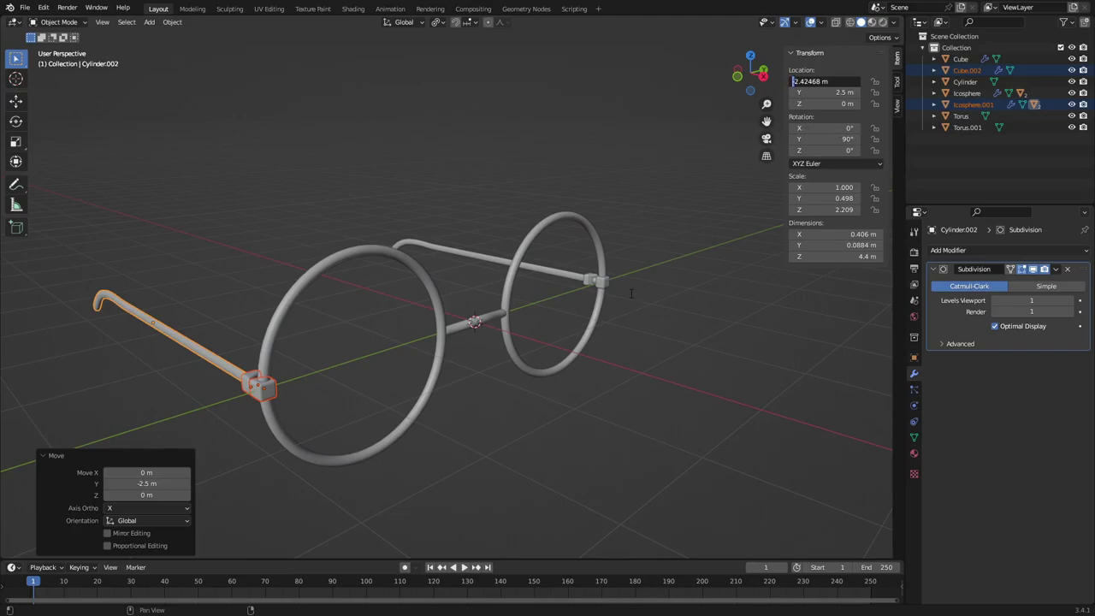
key("Return")
key("ctrl+z")
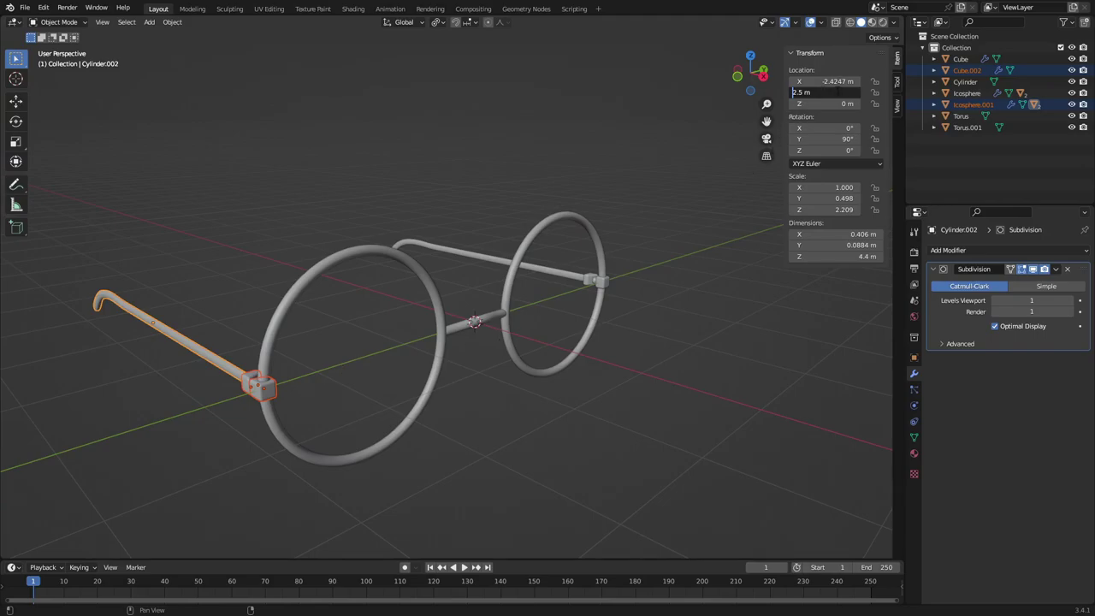
type("-")
key("Return")
middle_click_drag(684, 145, 502, 223)
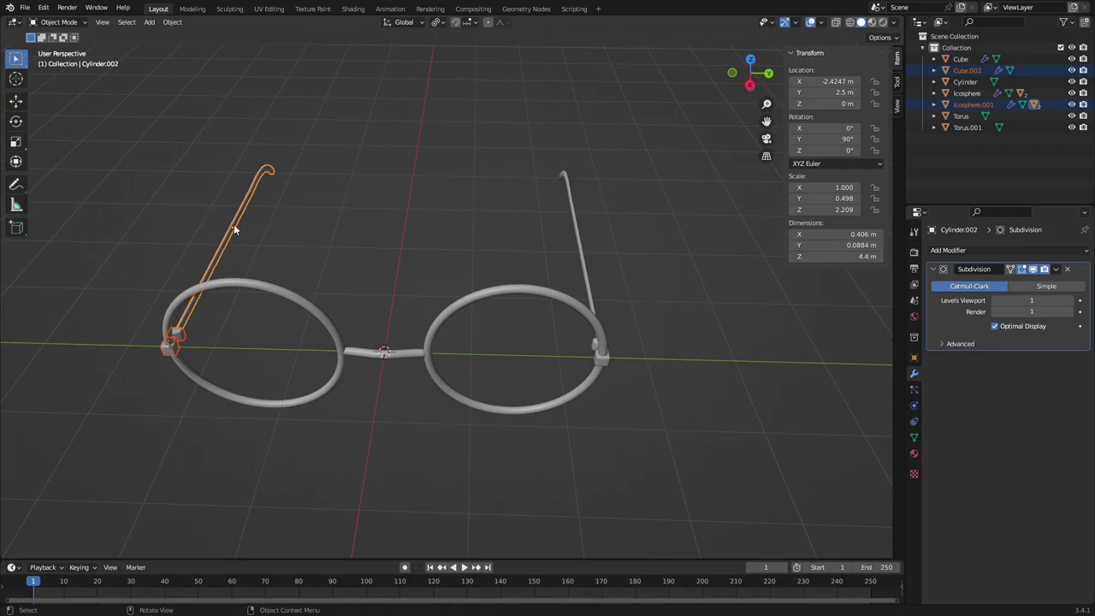
Step: Fold the copied temple arm behind the lenses by rotating its joint sphere about -71° around Z
key("alt+a")
middle_click_drag(235, 230, 590, 294)
scroll(598, 257, "up", 3)
middle_click_drag(620, 192, 525, 283, "shift")
scroll(525, 282, "up", 1)
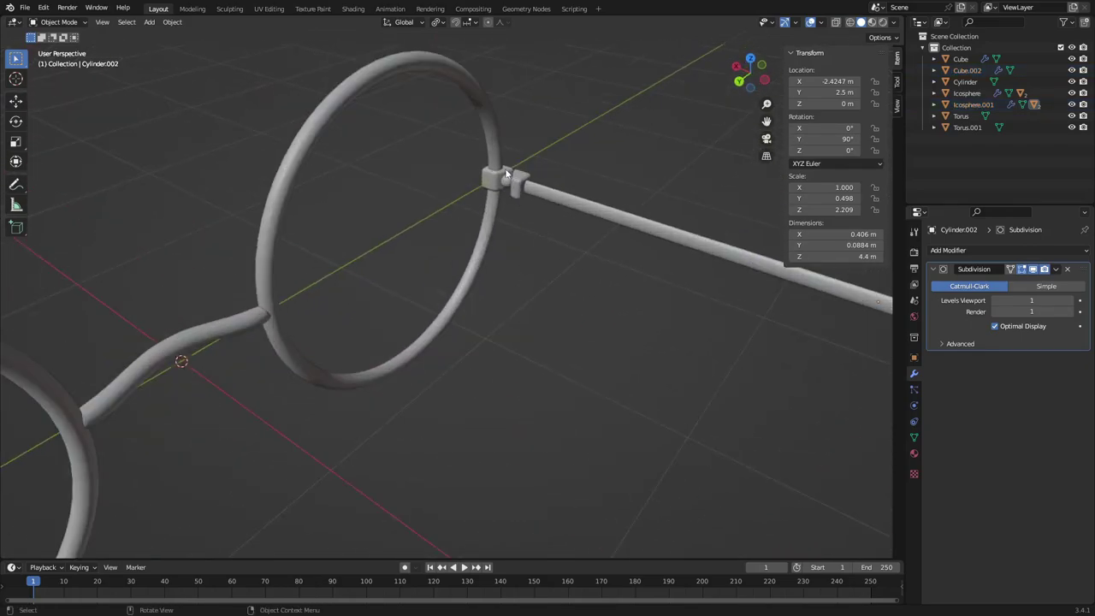
left_click(509, 180)
key("r")
key("z")
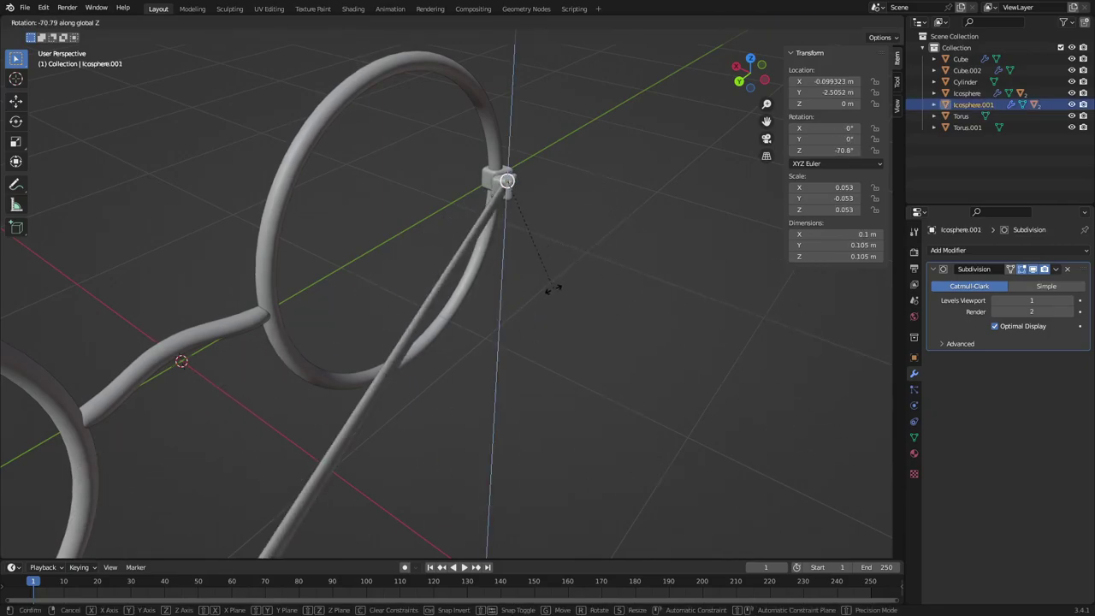
left_click(546, 300)
Step: Fold the other temple arm behind the lenses by rotating its joint sphere about 83.5° around Z
scroll(545, 299, "down", 5)
left_click(170, 450)
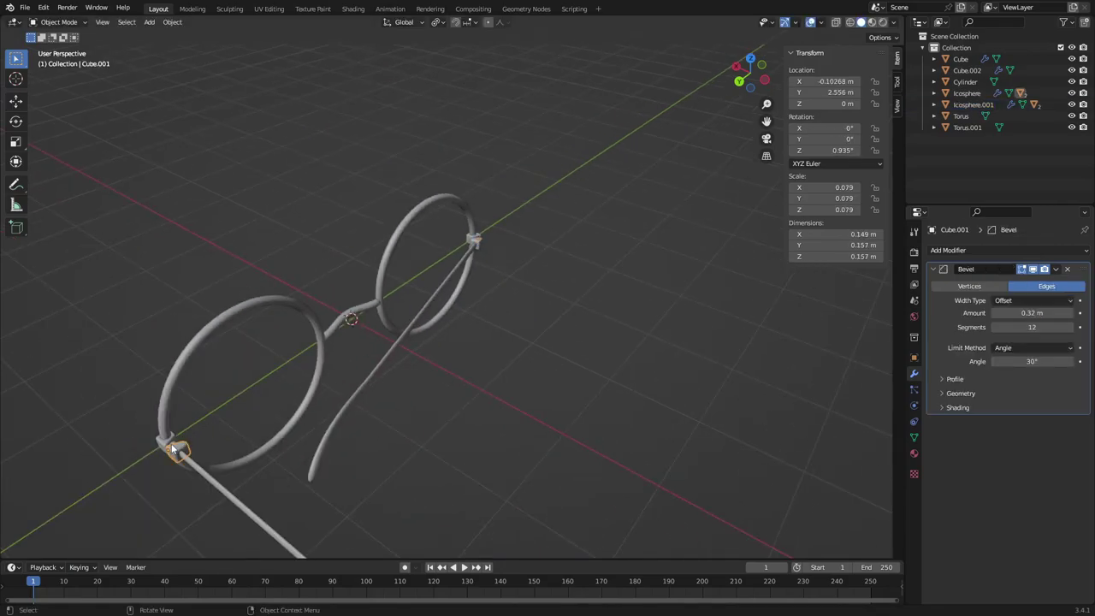
left_click(170, 441)
middle_click_drag(169, 441, 265, 439)
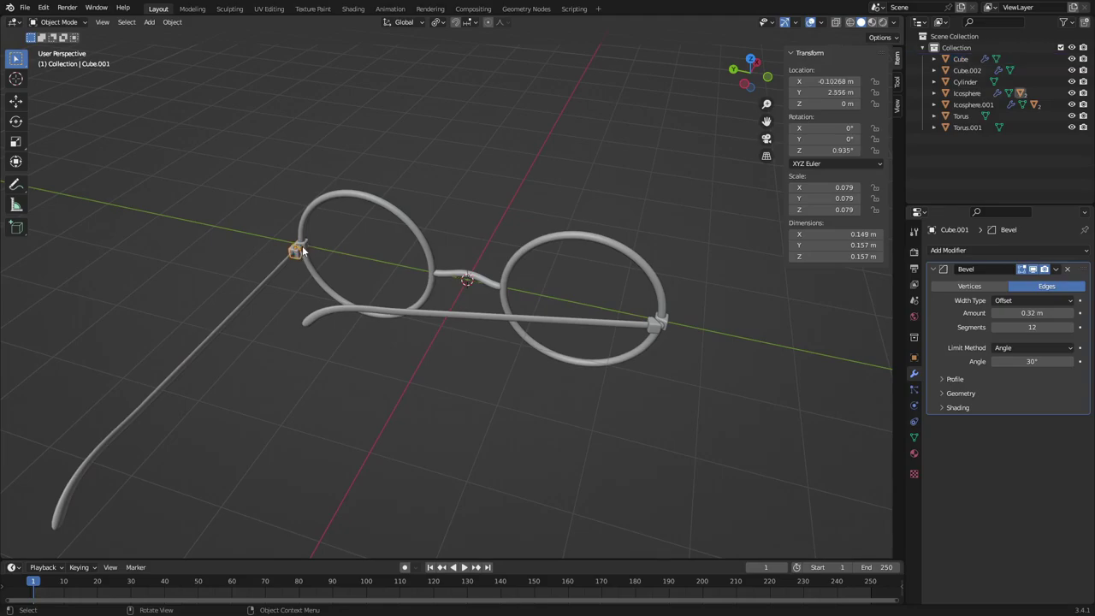
left_click(300, 245)
left_click(300, 246)
left_click(300, 245)
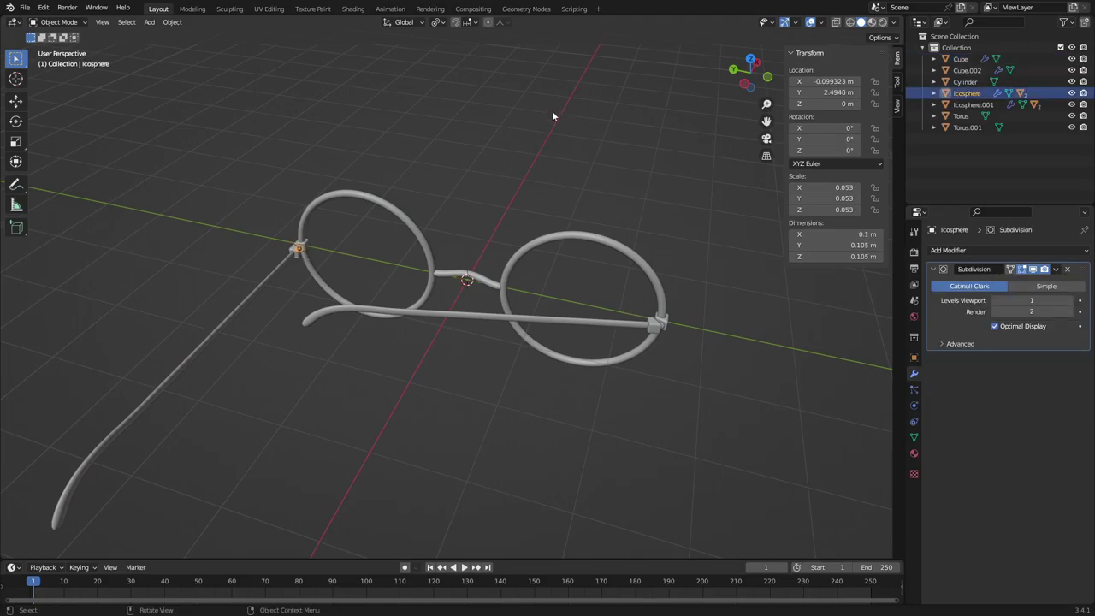
key("r")
key("z")
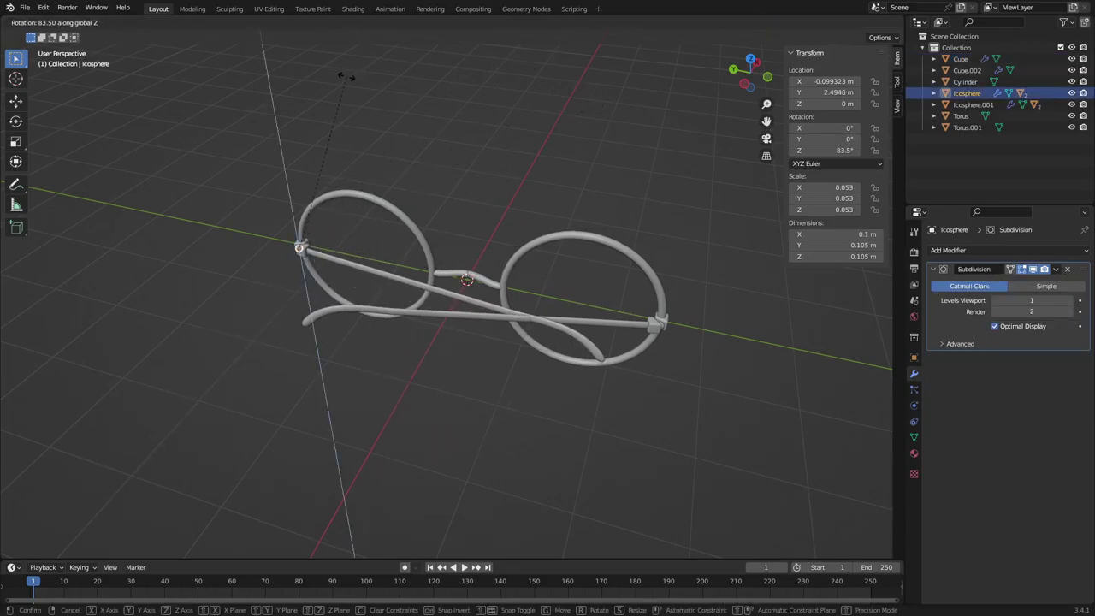
left_click(342, 80)
Step: Undo the folding rotations of the temple arms
middle_click_drag(362, 105, 549, 199)
key("ctrl+z")
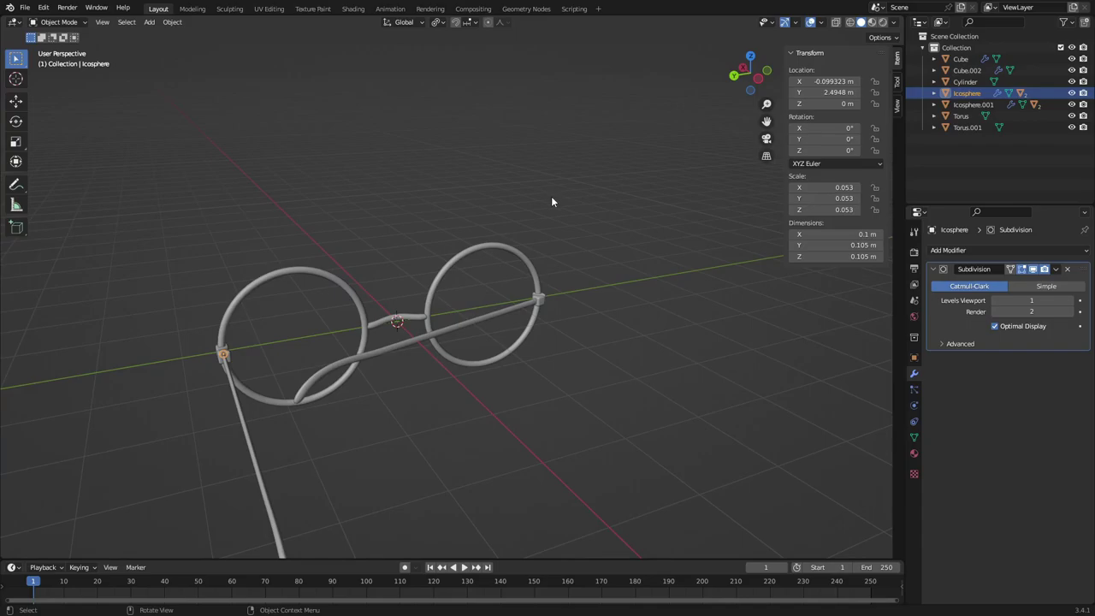
key("ctrl+z")
key("ctrl+z")
key("ctrl+z")
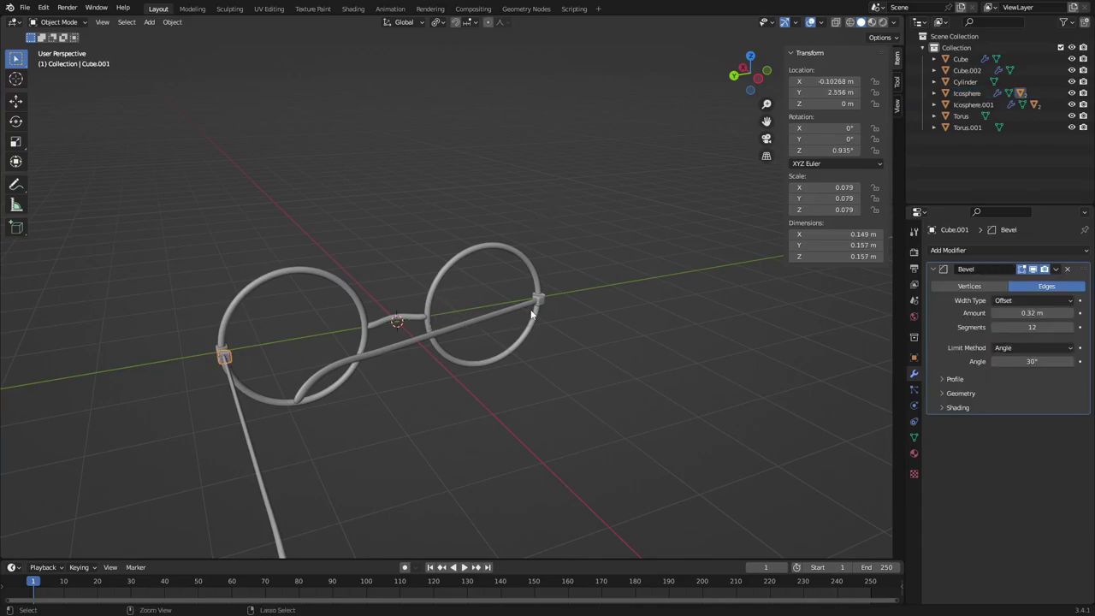
middle_click_drag(513, 316, 628, 332)
Step: Select all parts of the glasses with the bridge as the active object and parent them to it using the Object option
left_click(442, 295)
key("a")
middle_click_drag(320, 225, 889, 496)
middle_click_drag(650, 394, 494, 297)
middle_click_drag(559, 273, 600, 439)
left_click(492, 328, "shift")
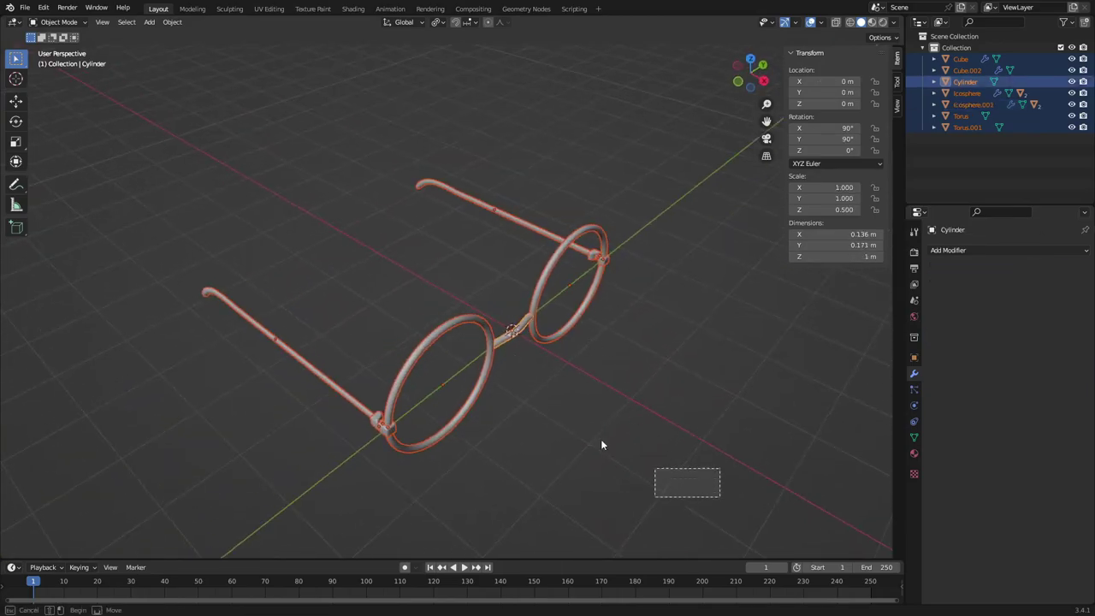
left_click(513, 332, "shift")
left_click(515, 331, "shift")
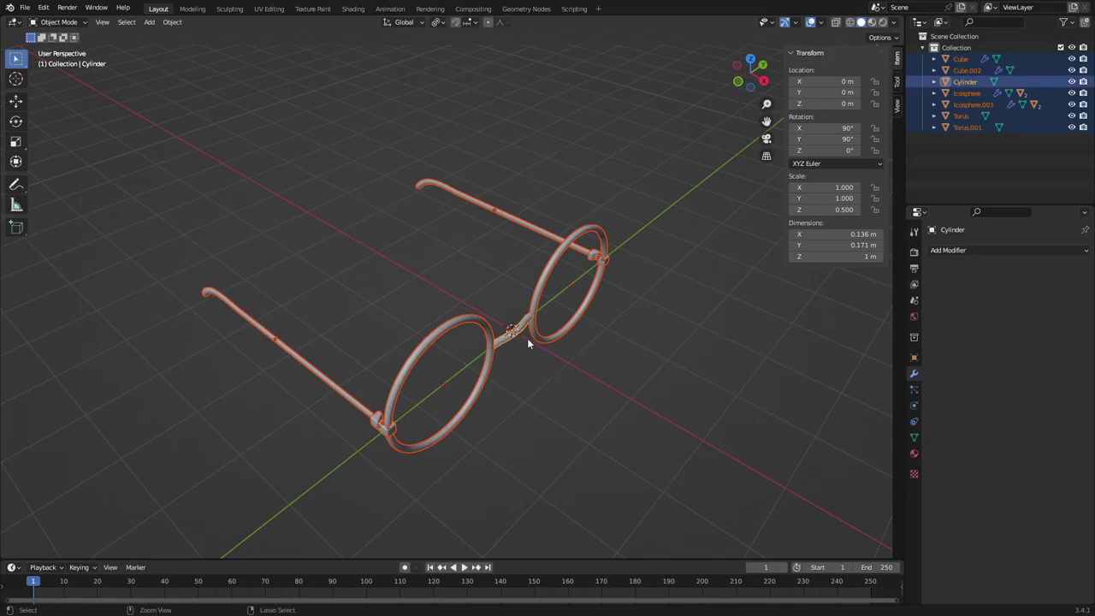
key("ctrl+p")
key("Up")
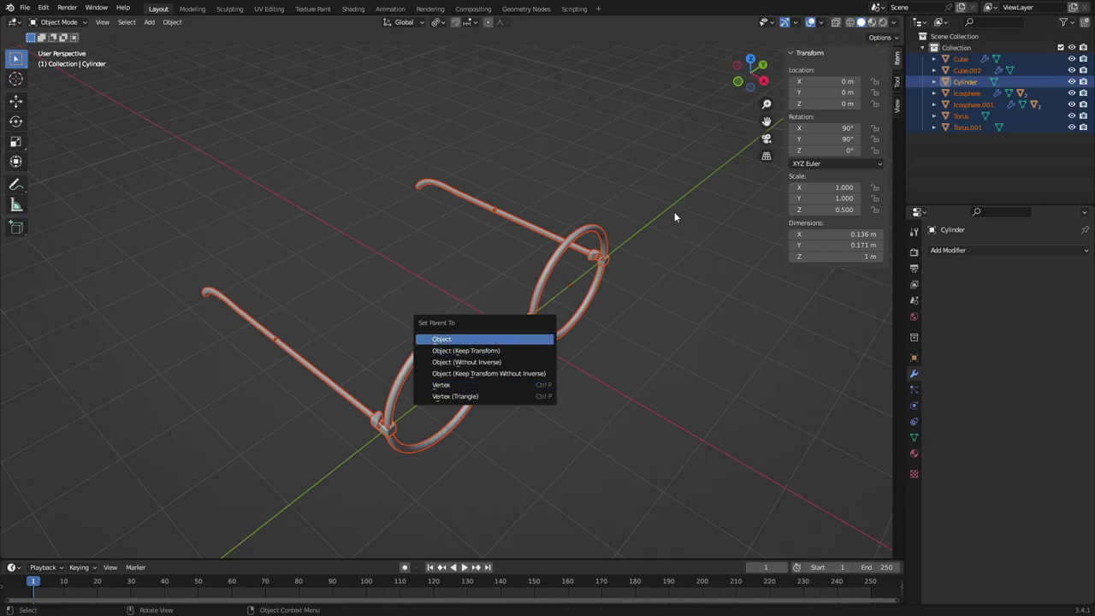
key("Return")
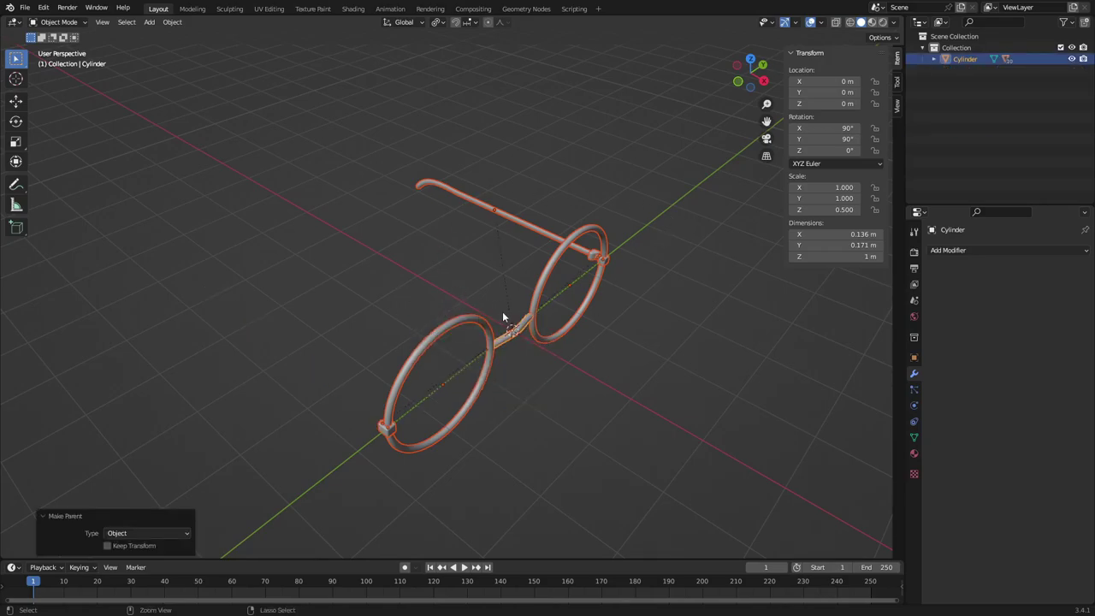
Step: Undo the parenting, parent all parts to the bridge with Object (Keep Transform) instead, and test moving the bridge
key("ctrl+z")
mouse_move(562, 275)
middle_mouse_down()
mouse_move(609, 285)
mouse_move(553, 285)
middle_mouse_up()
key("ctrl+p")
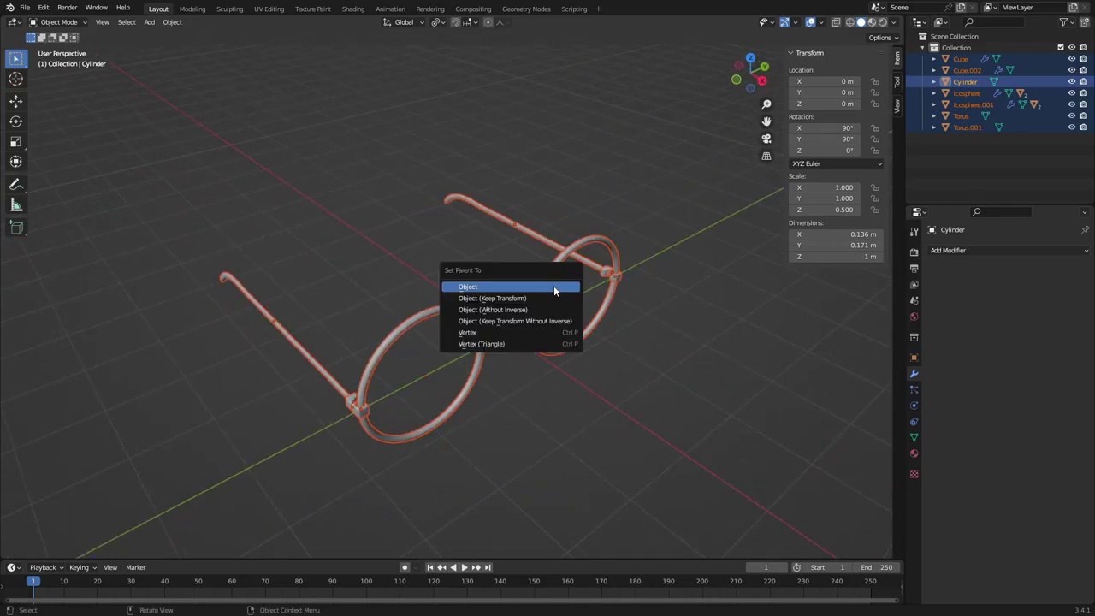
left_click(541, 298)
left_click(510, 342)
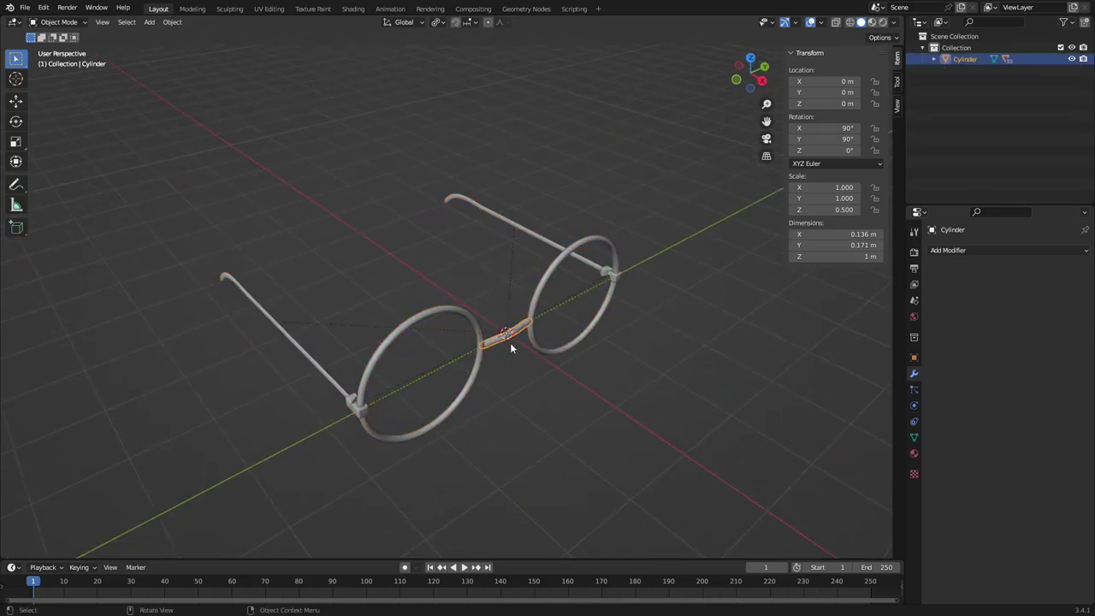
key("g")
right_click(505, 330)
middle_click_drag(487, 332, 599, 331)
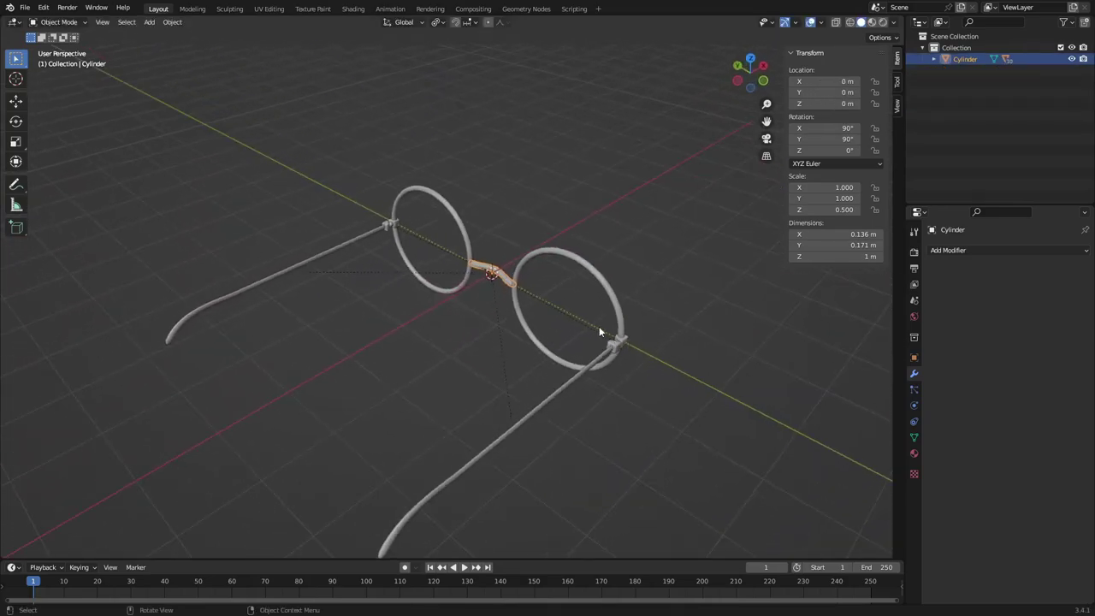
Step: Test whether the temple arm still folds by rotating its joint sphere around Z, and cancel the rotation
left_click(390, 227)
scroll(388, 222, "up", 4)
middle_click_drag(368, 203, 438, 283, "shift")
scroll(438, 283, "up", 4)
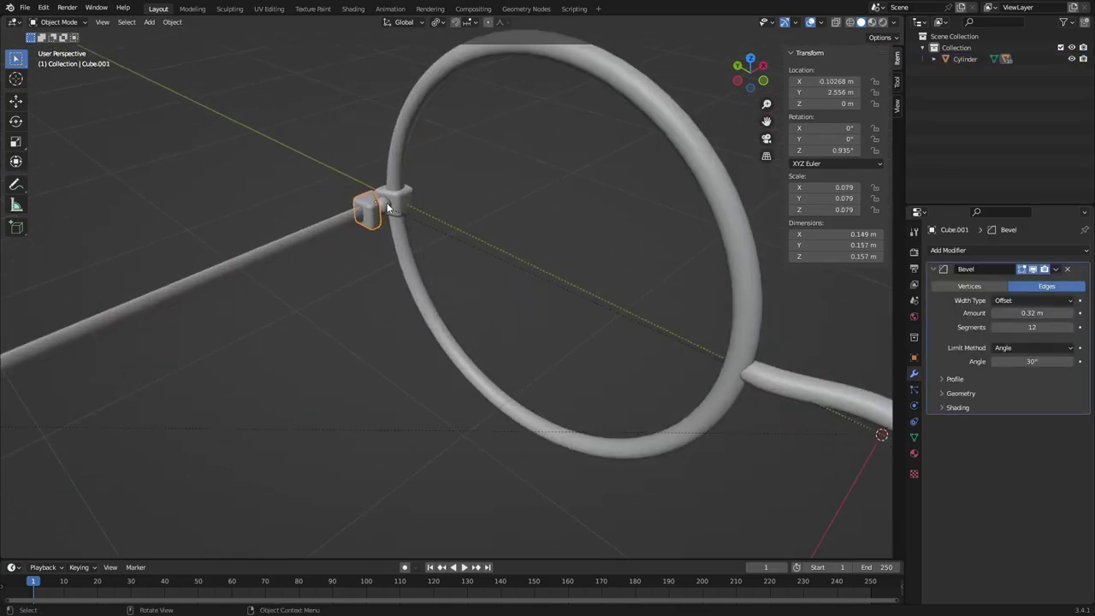
left_click(385, 206)
scroll(549, 300, "down", 5)
key("r")
key("z")
right_click(513, 296)
key("r")
key("z")
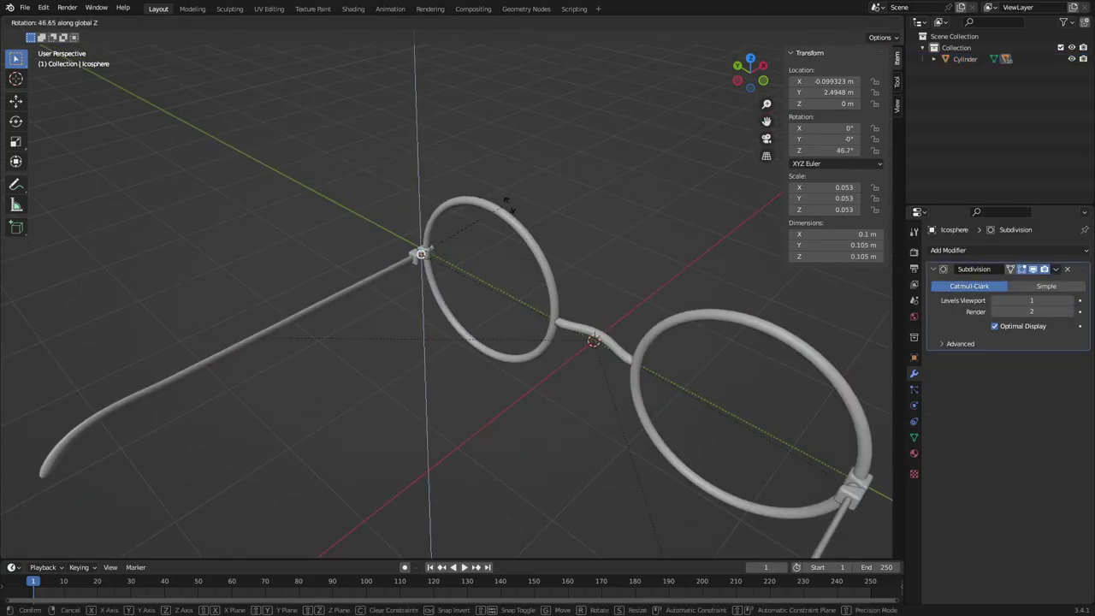
right_click(554, 307)
Step: Undo the Keep Transform parenting of all parts to the bridge
key("ctrl+z")
key("ctrl+z")
key("ctrl+z")
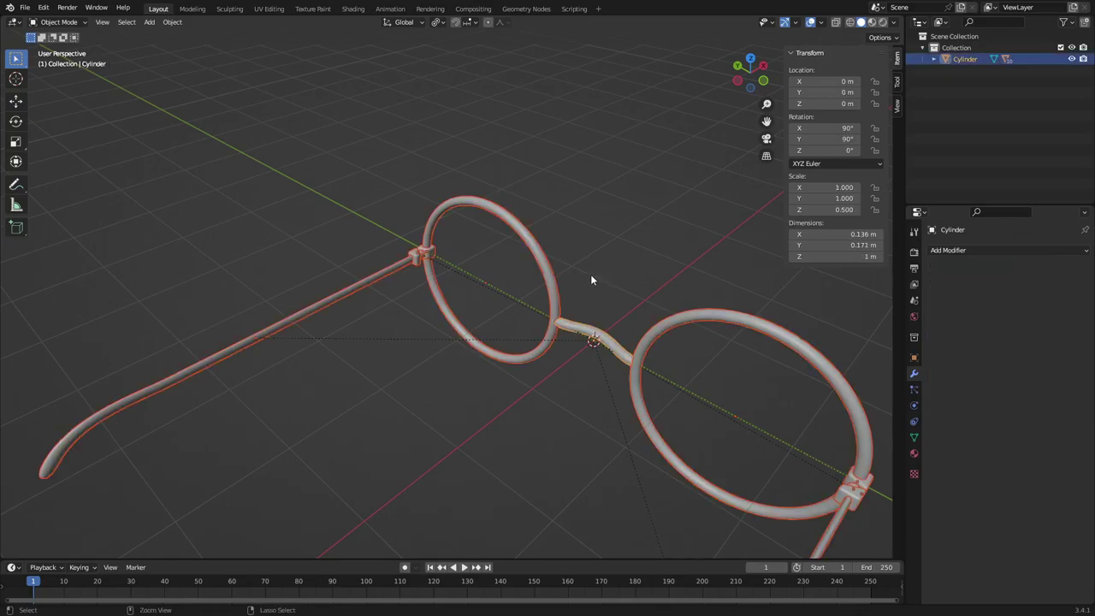
key("ctrl+z")
key("ctrl+z")
key("ctrl+z")
middle_click_drag(591, 274, 482, 261)
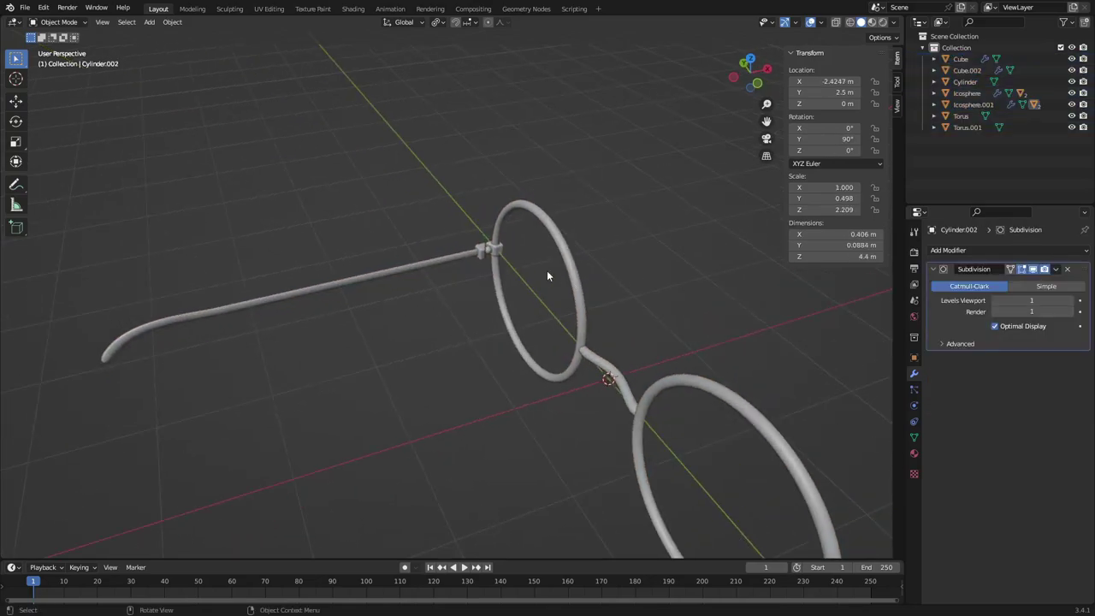
middle_click_drag(549, 275, 523, 210)
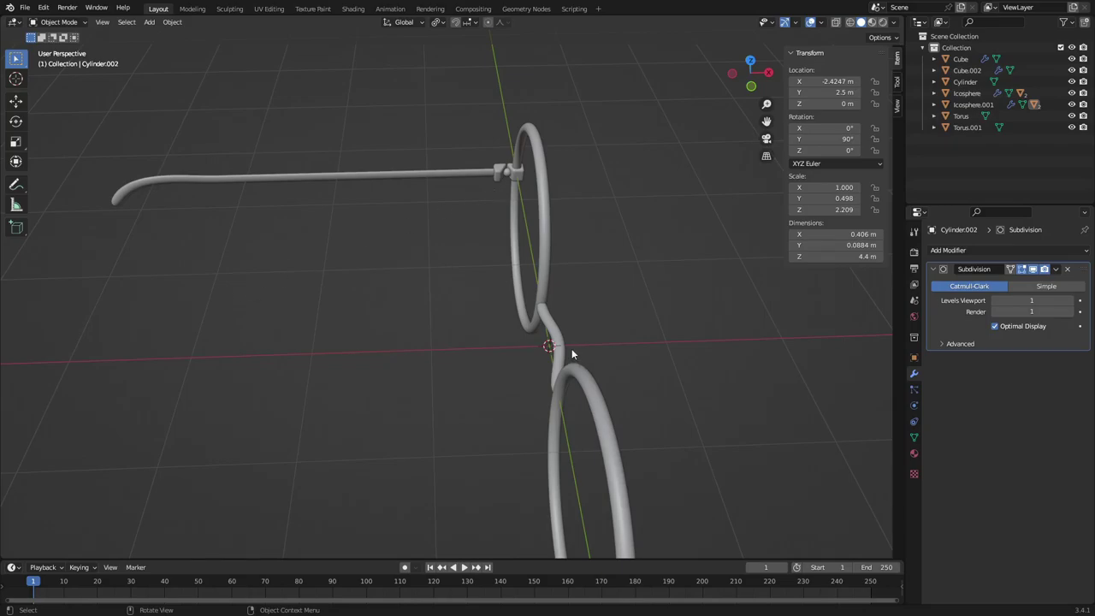
Step: Select the joint sphere between the hinge blocks and try rotating it around Z
left_click(503, 171)
left_click(506, 171)
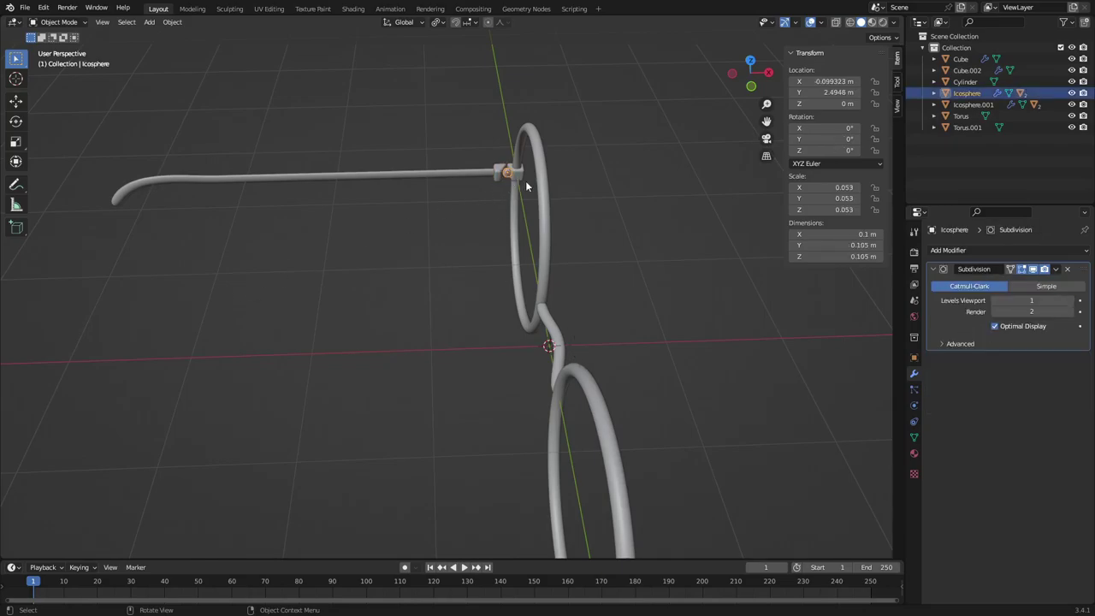
key("r")
key("z")
right_click(482, 197)
left_click(494, 172)
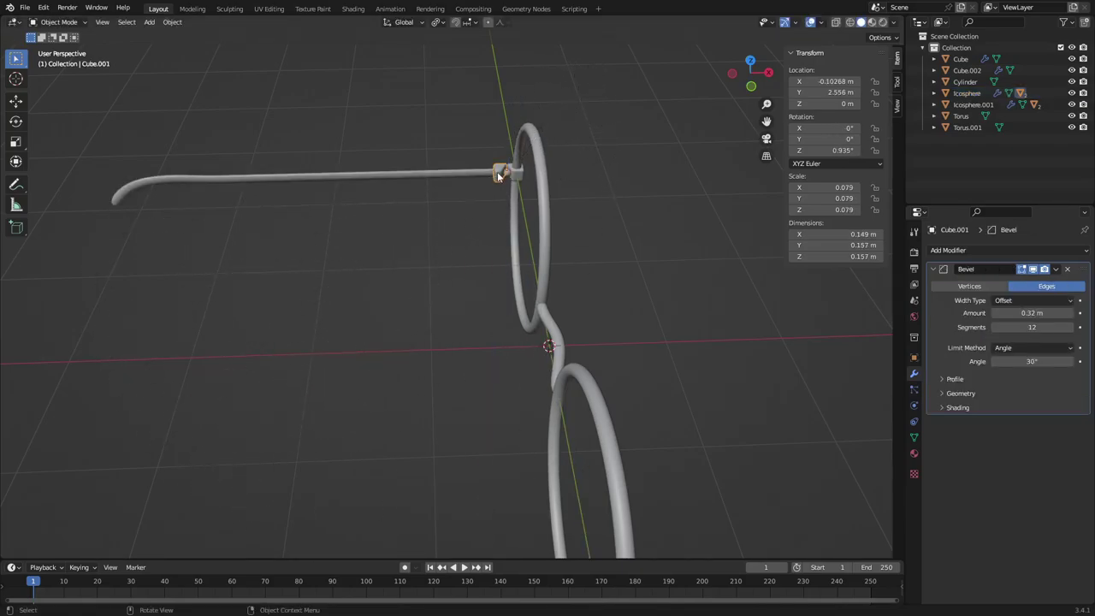
left_click(500, 171)
left_click(503, 171)
left_click(505, 173)
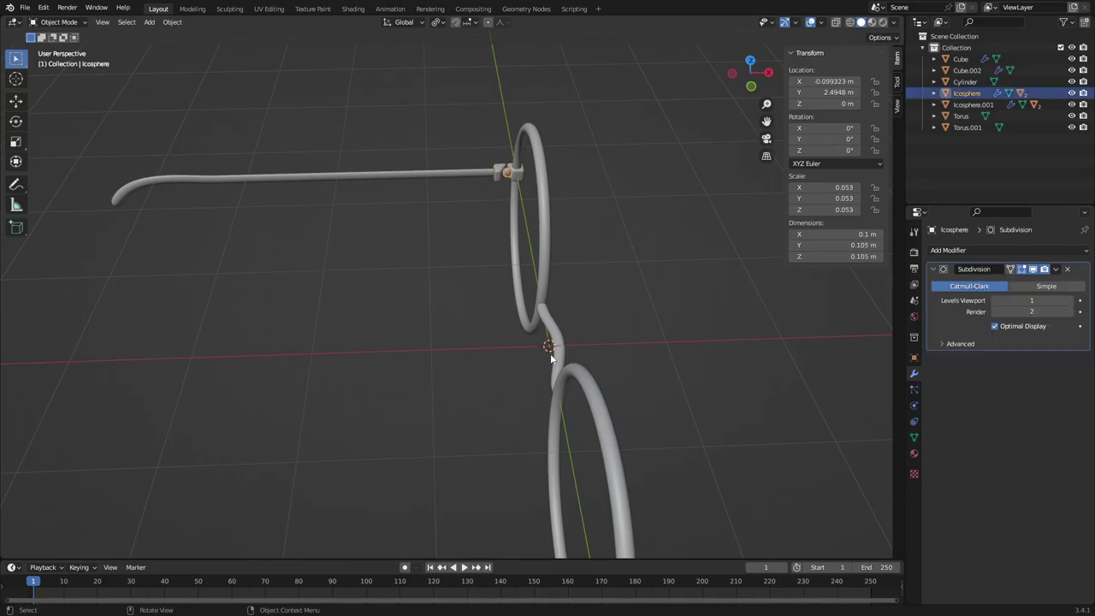
Step: Parent both lens rings, both frame-side hinge blocks and both joint spheres to the bridge, keeping their transforms and leaving the temple arms unselected
left_click(560, 342)
left_click(508, 170)
left_click(516, 176, "shift")
left_click(530, 143, "shift")
middle_click_drag(530, 142, 517, 189)
left_click(622, 224, "shift")
scroll(517, 189, "up", 3)
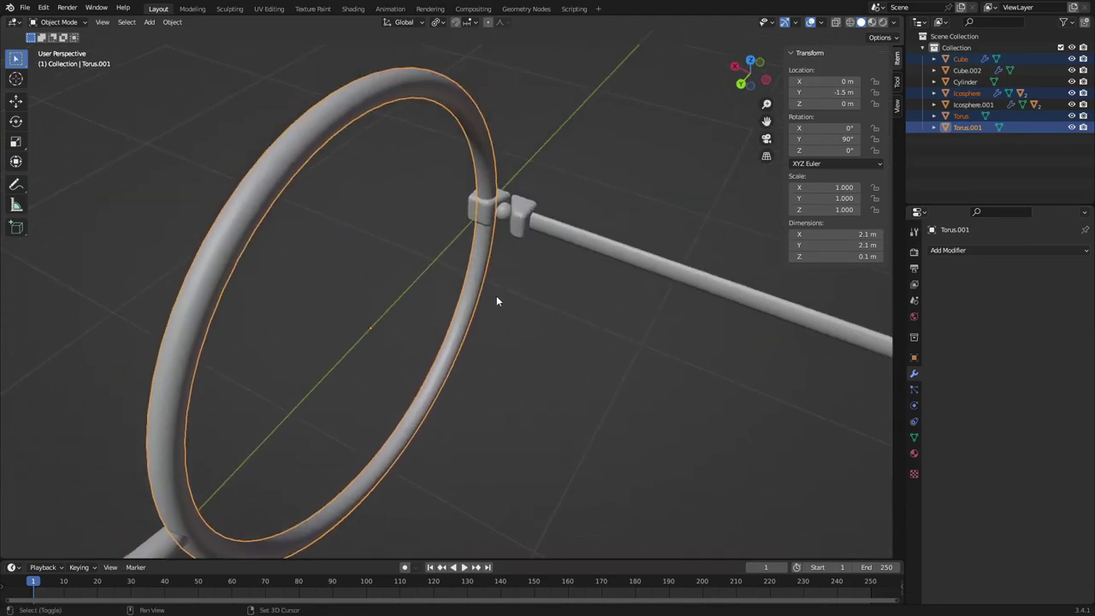
left_click(501, 225, "shift")
left_click(499, 200, "shift")
scroll(449, 249, "down", 6)
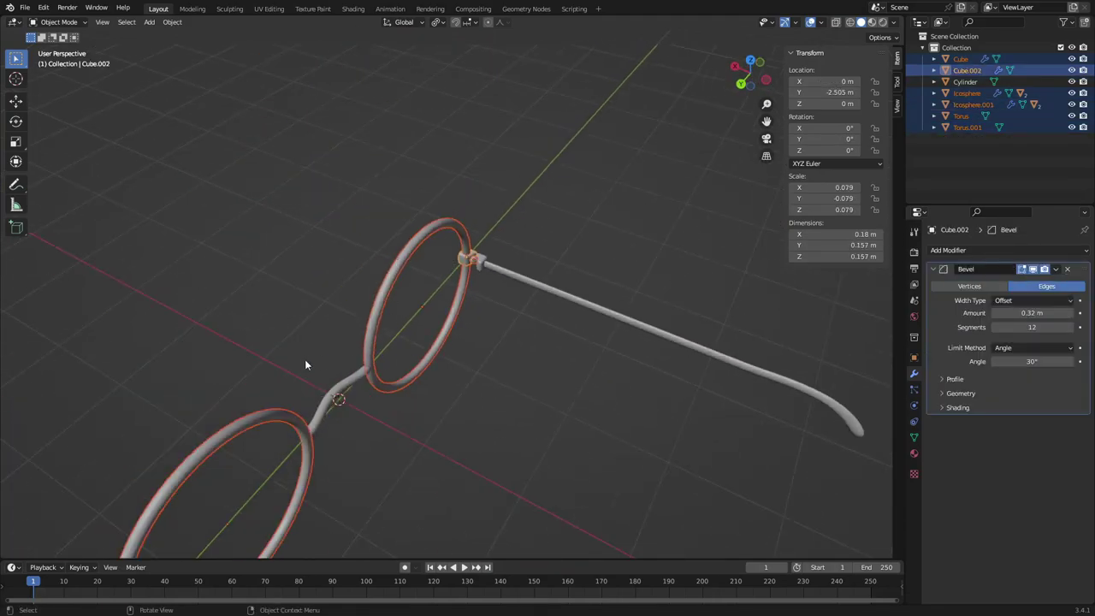
middle_click_drag(305, 361, 241, 325)
left_click(305, 341, "shift")
middle_click_drag(305, 340, 343, 485)
key("ctrl+p")
left_click(434, 283)
left_click(436, 289)
Step: Test both hinges by trial-rotating each joint sphere, the first one around Z, and cancel each rotation
left_click(333, 475)
left_click(333, 473)
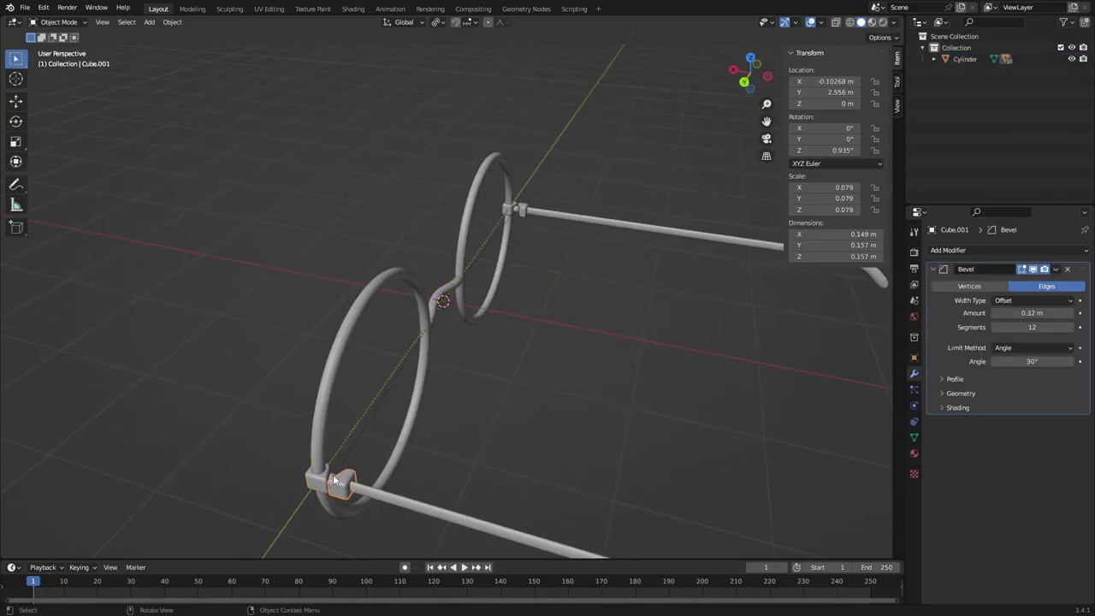
left_click(332, 474)
middle_click_drag(762, 369, 527, 376)
key("r")
key("z")
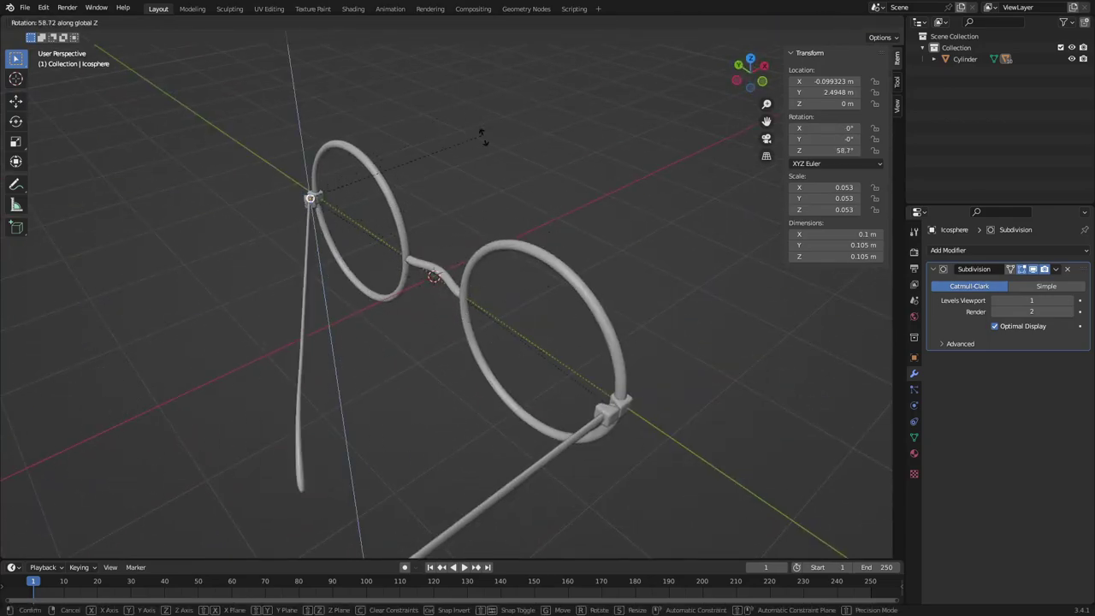
right_click(496, 159)
middle_click_drag(497, 160, 661, 228)
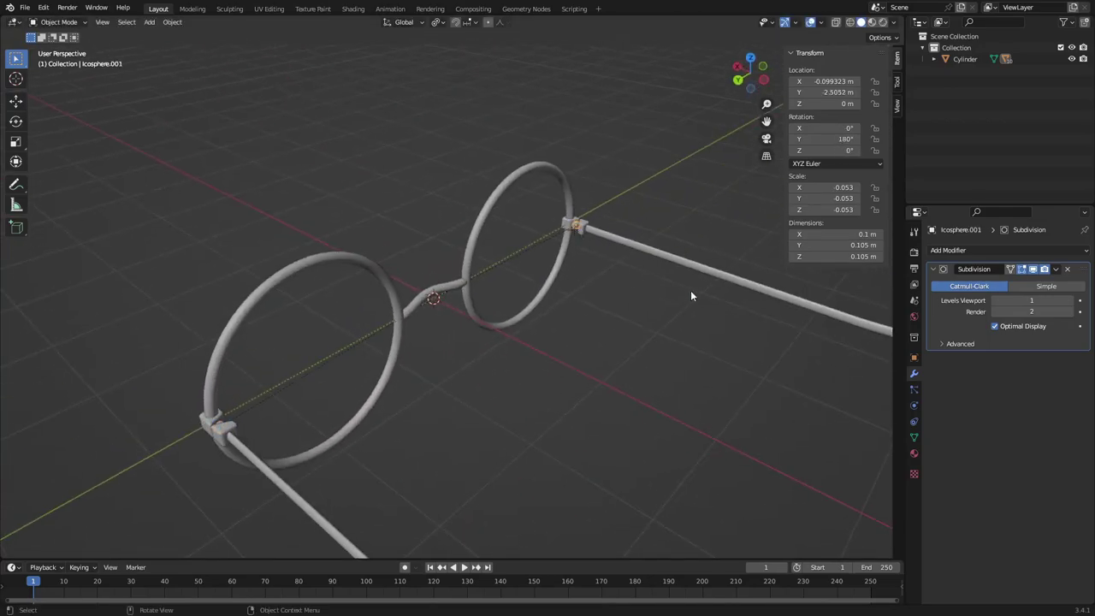
key("r")
key("Escape")
Step: Test that the whole glasses follow the bridge by moving and freely rotating it, cancelling both transforms
left_click(450, 283)
key("g")
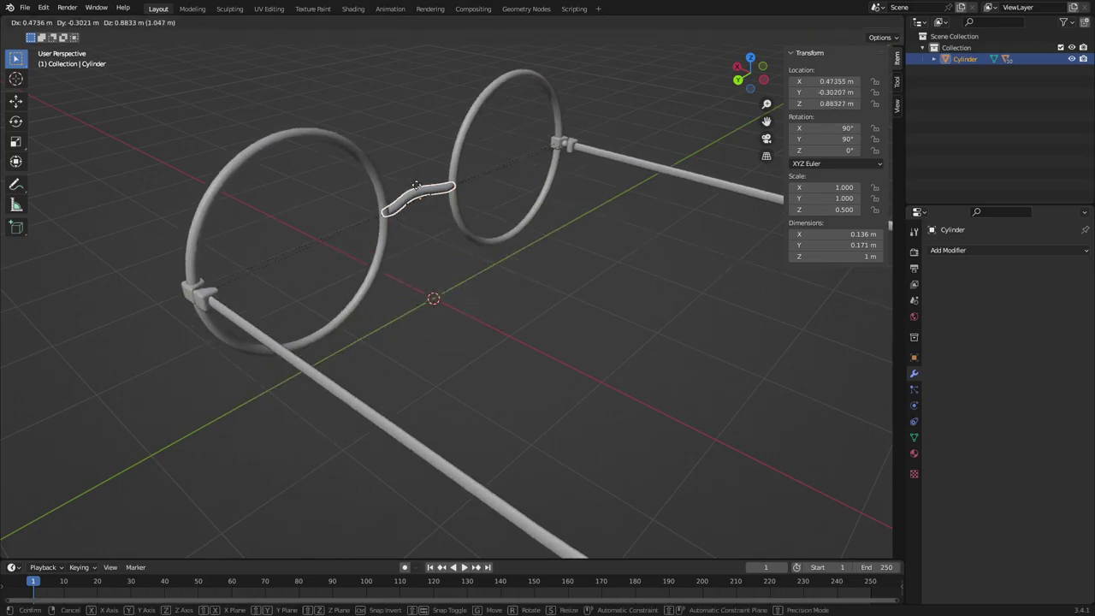
right_click(422, 242)
scroll(422, 242, "down", 6)
middle_click_drag(402, 256, 577, 286)
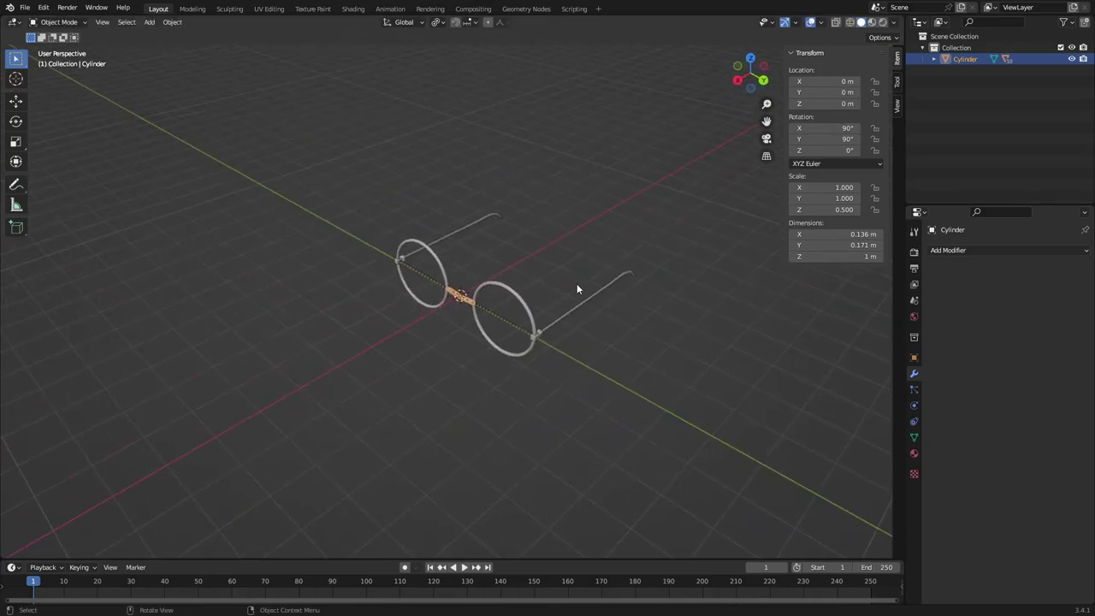
key("r")
key("r")
right_click(326, 141)
middle_click_drag(505, 299, 633, 295)
Step: Box-select the whole glasses with the bridge active and assign the existing material named Material to the bridge
left_click_drag(641, 389, 315, 180)
middle_click_drag(342, 201, 487, 237)
scroll(466, 278, "up", 6)
middle_click_drag(458, 293, 902, 453)
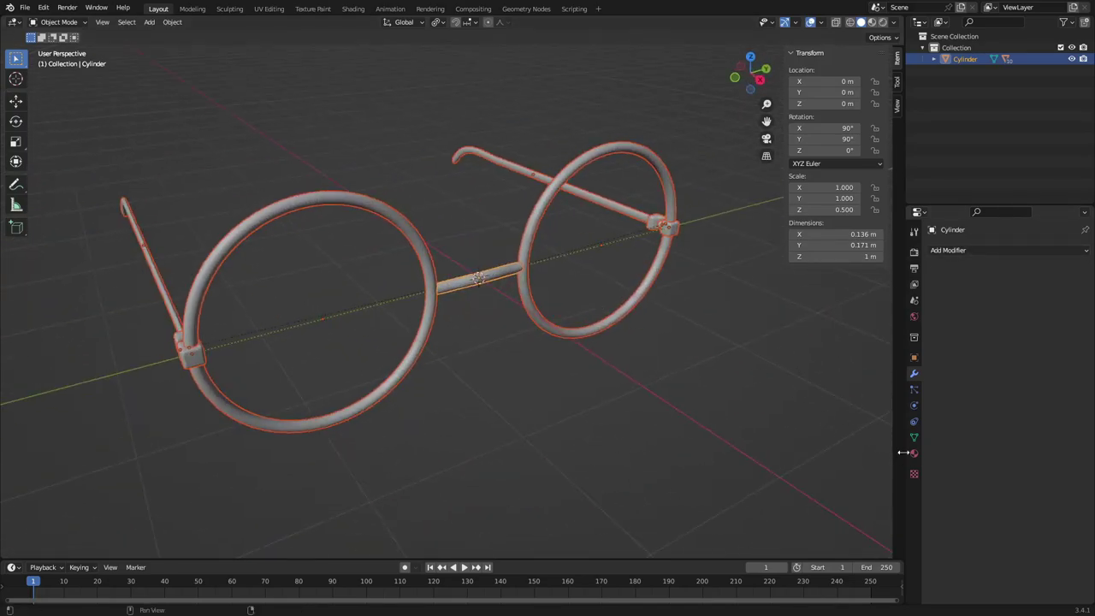
left_click(912, 452)
left_click(934, 299)
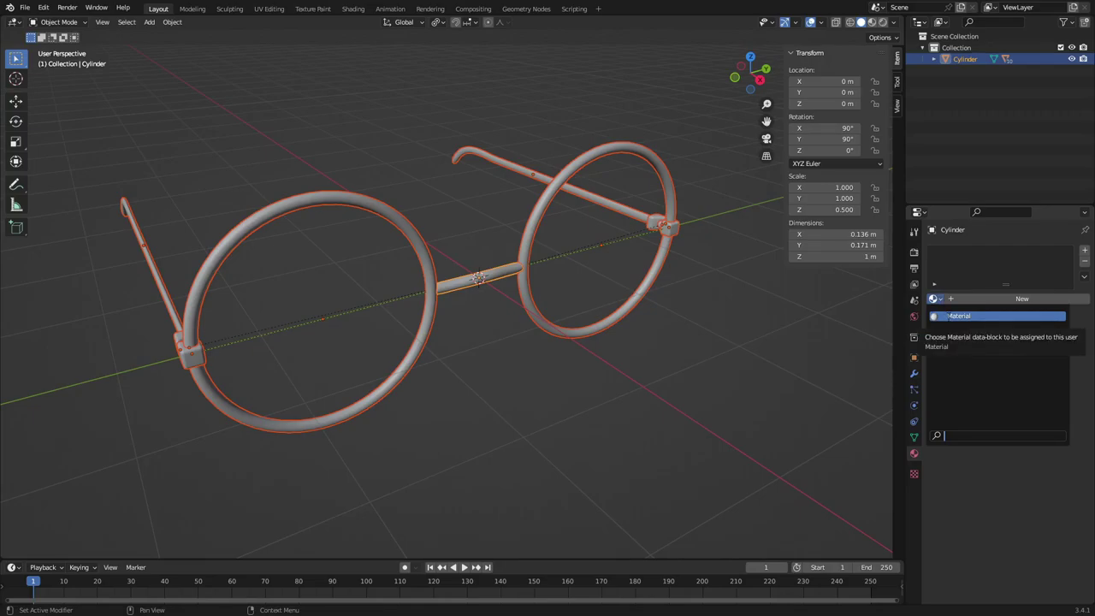
left_click(950, 316)
Step: Rename the bridge's material to "harry potter"
double_click(969, 298)
type("ha")
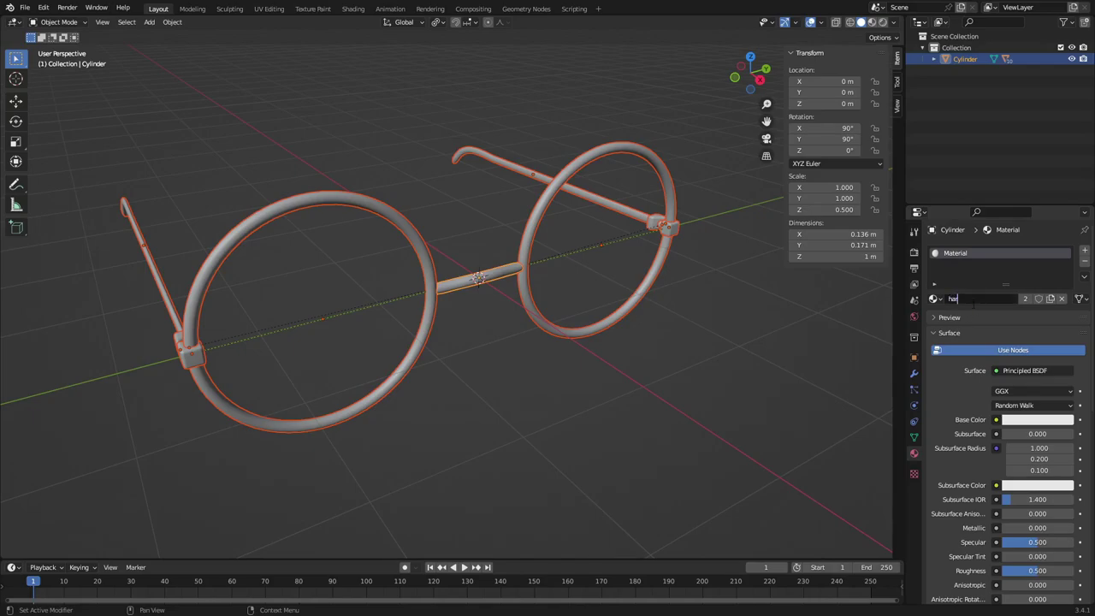
type("rry potter")
key("Return")
Step: Switch the viewport to Material Preview shading and deselect the glasses
scroll(982, 368, "down", 4)
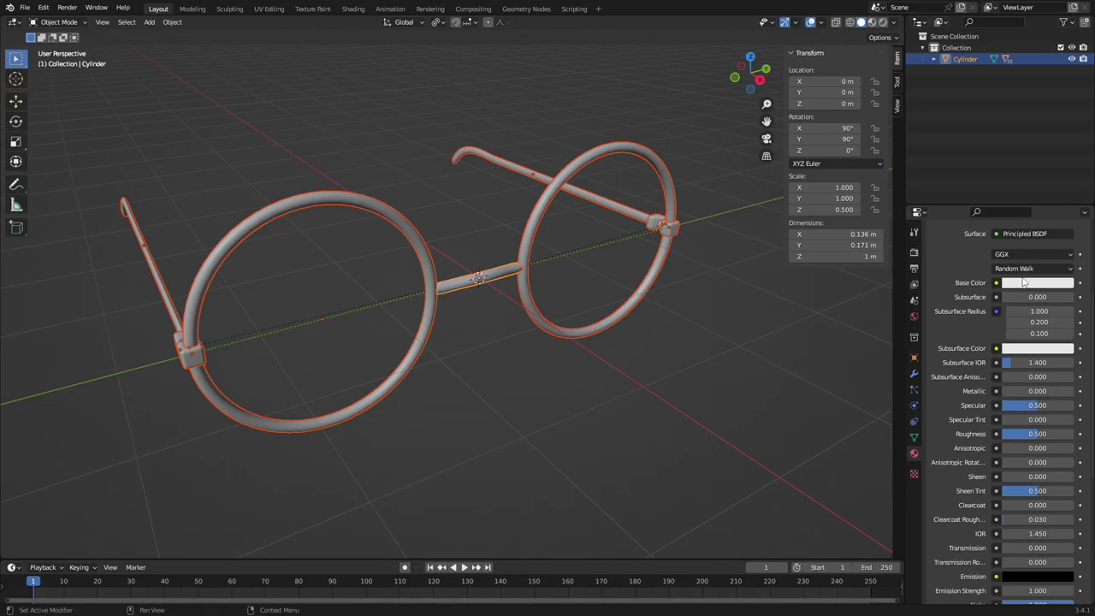
scroll(1026, 284, "up", 2)
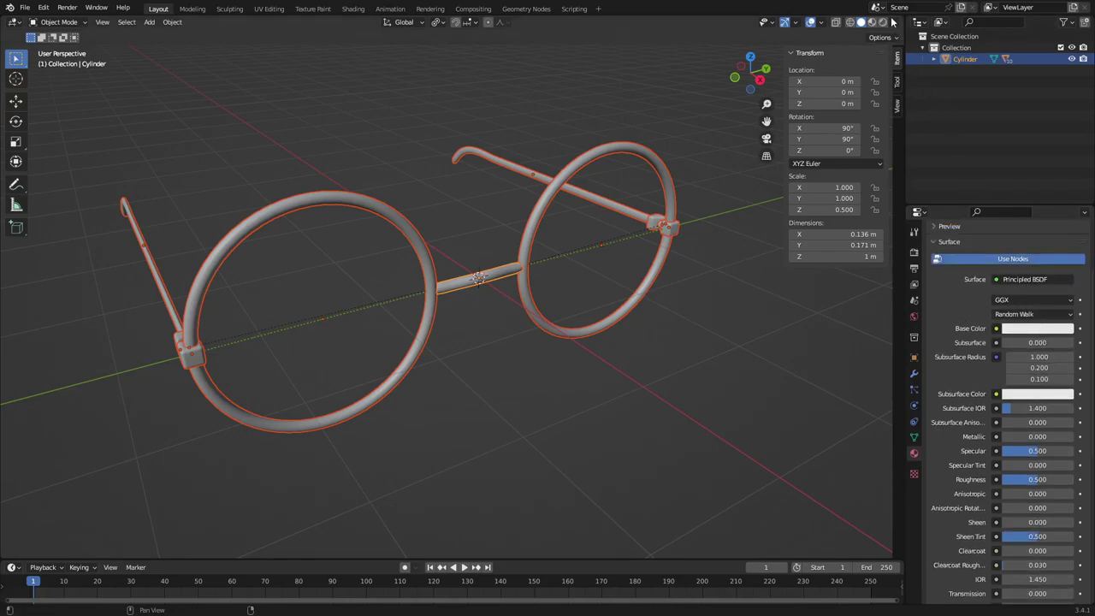
left_click(883, 23)
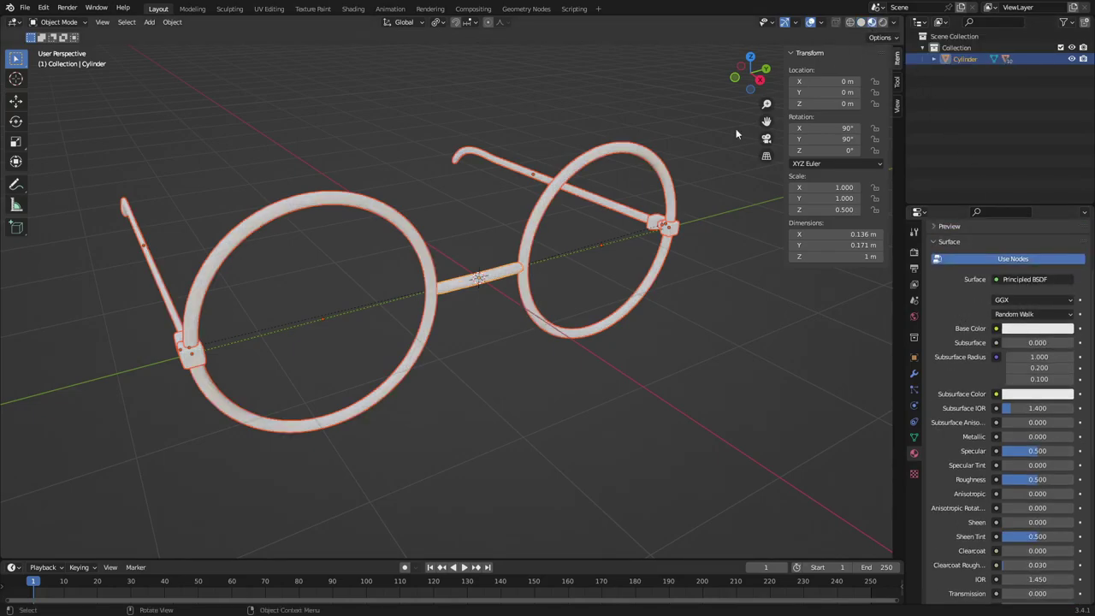
left_click(702, 294)
middle_click_drag(701, 293, 598, 308)
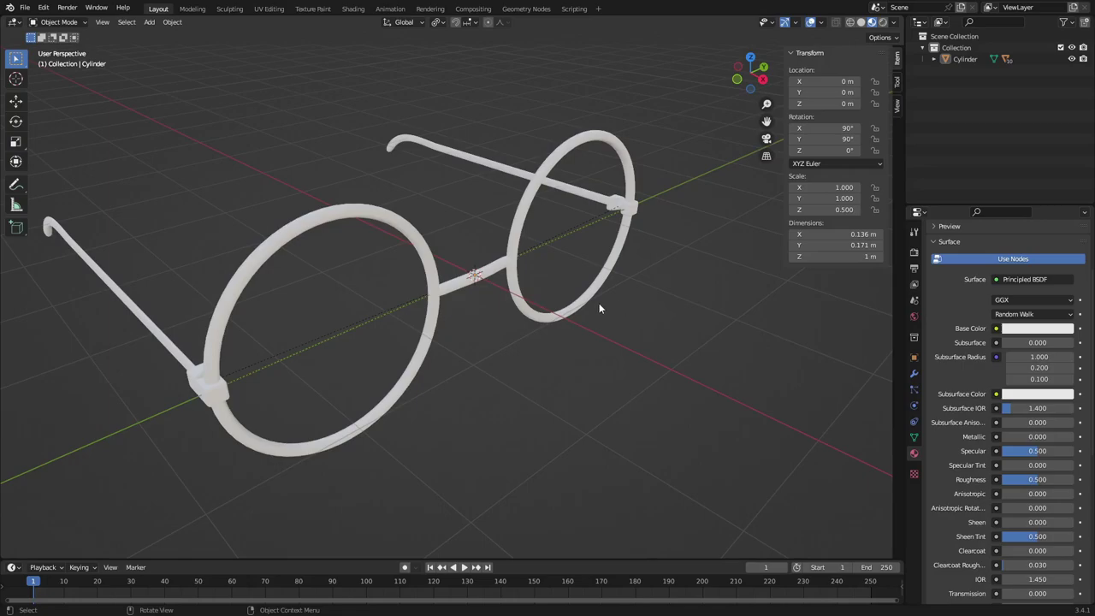
Step: Give the harry potter material a gold base color with hue 0.094, saturation 0.770 and value 0.985
left_click(1036, 328)
left_click(1005, 225)
left_click_drag(1005, 225, 999, 221)
left_click_drag(1064, 178, 1064, 167)
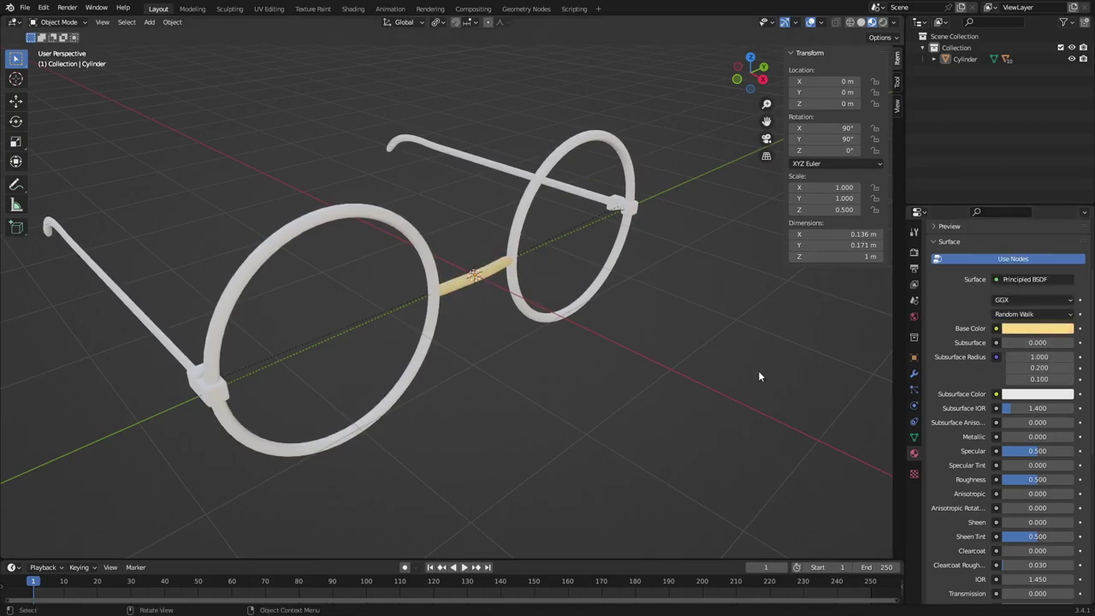
left_click(1023, 332)
Step: Set the harry potter material's metallic to about 0.819, specular to about 0.886 and roughness to about 0.256
left_click_drag(1018, 438, 1060, 438)
middle_click_drag(779, 342, 727, 362)
mouse_move(1039, 451)
left_mouse_down()
mouse_move(1066, 450)
mouse_move(1023, 479)
mouse_move(1039, 479)
left_mouse_up()
mouse_move(616, 350)
middle_mouse_down()
mouse_move(574, 338)
mouse_move(603, 335)
middle_mouse_up()
Step: In Solid shading, select all parts of the glasses with the bridge active and link its material to them
left_click(861, 24)
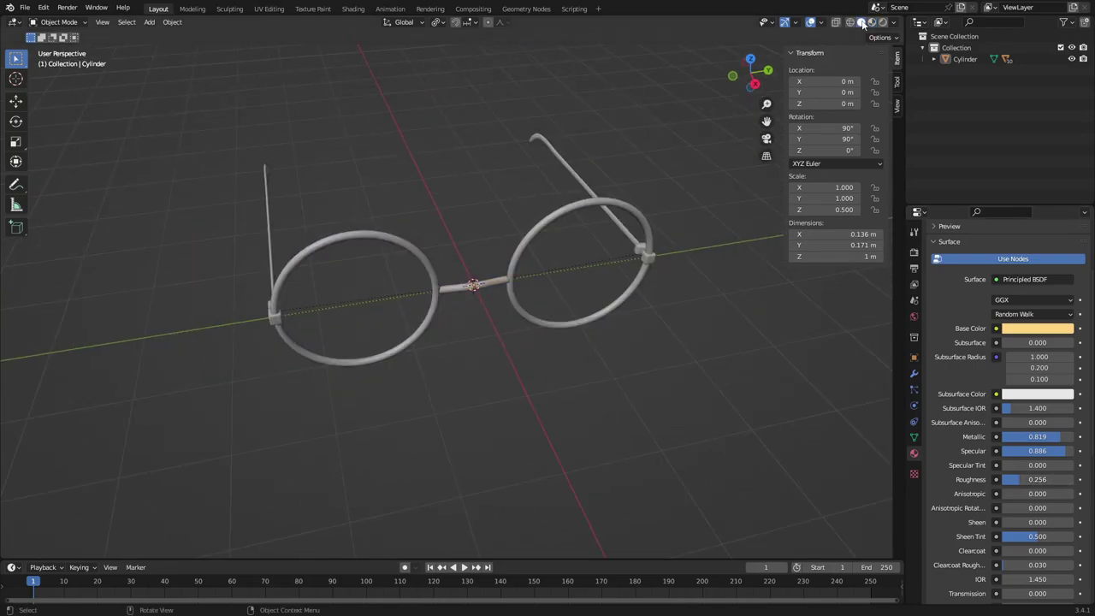
key("a")
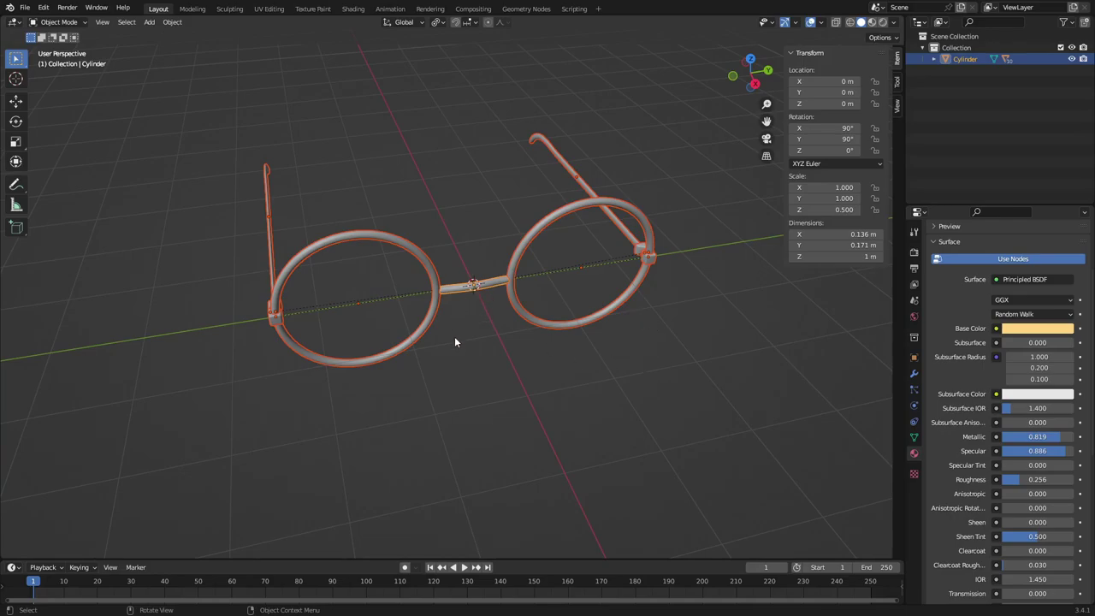
scroll(484, 286, "up", 3)
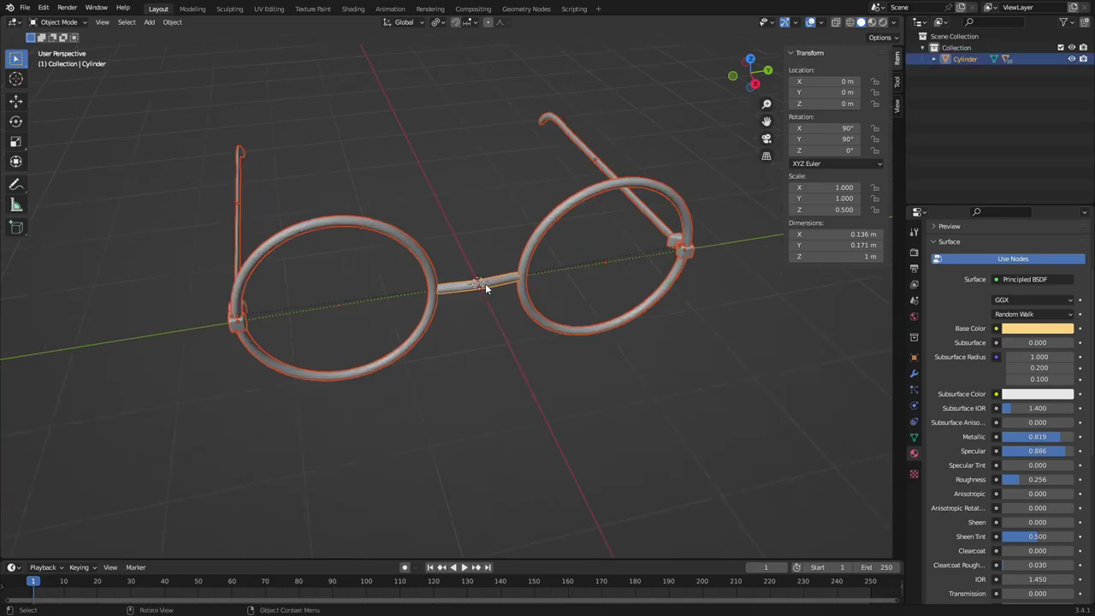
scroll(1026, 325, "up", 2)
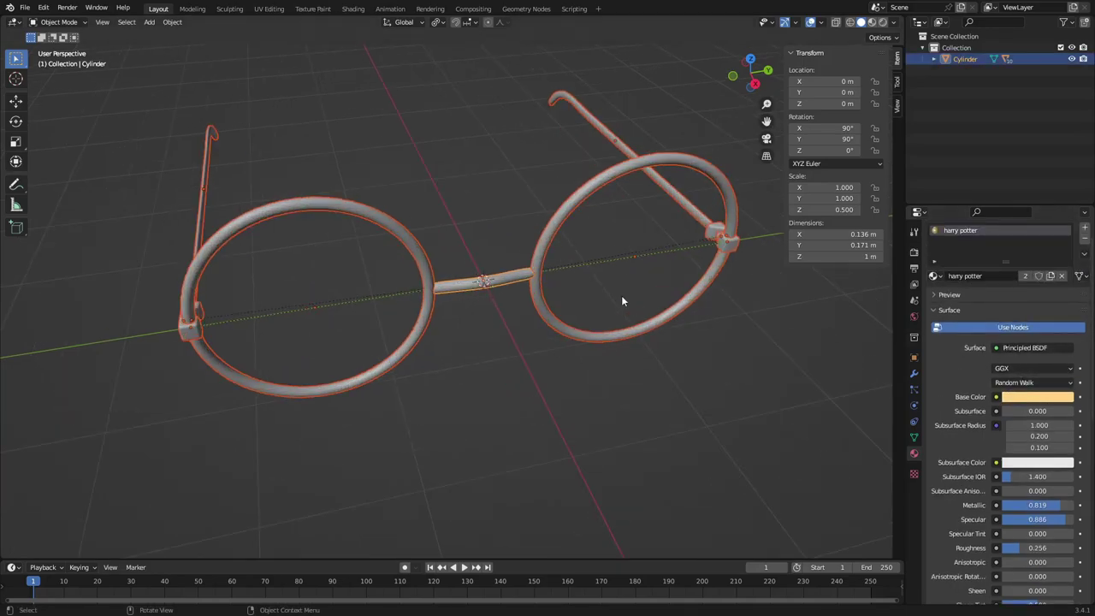
key("ctrl+l")
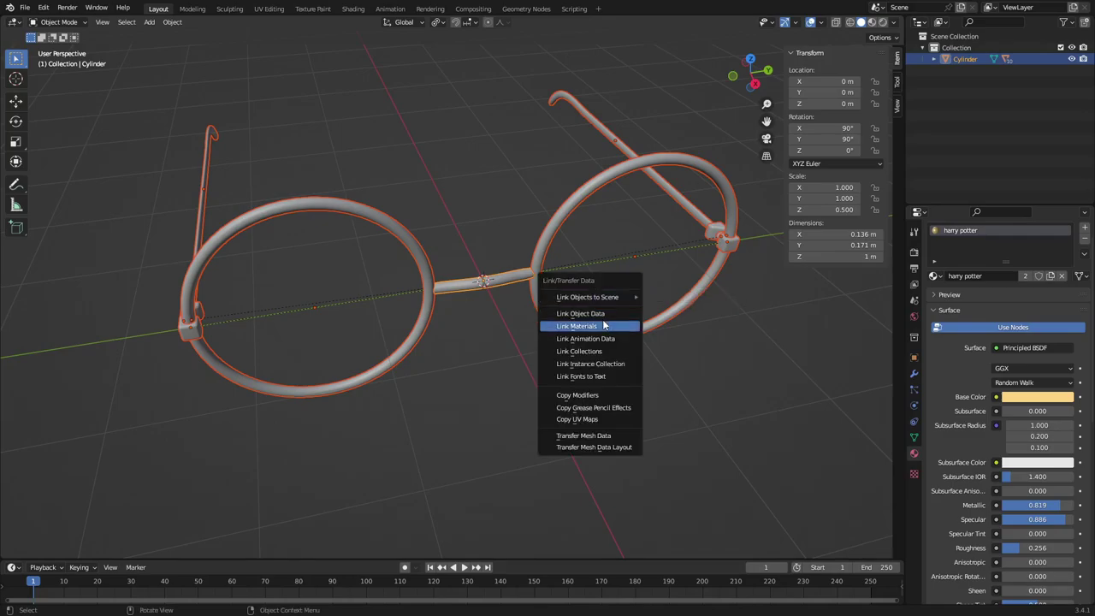
key("Return")
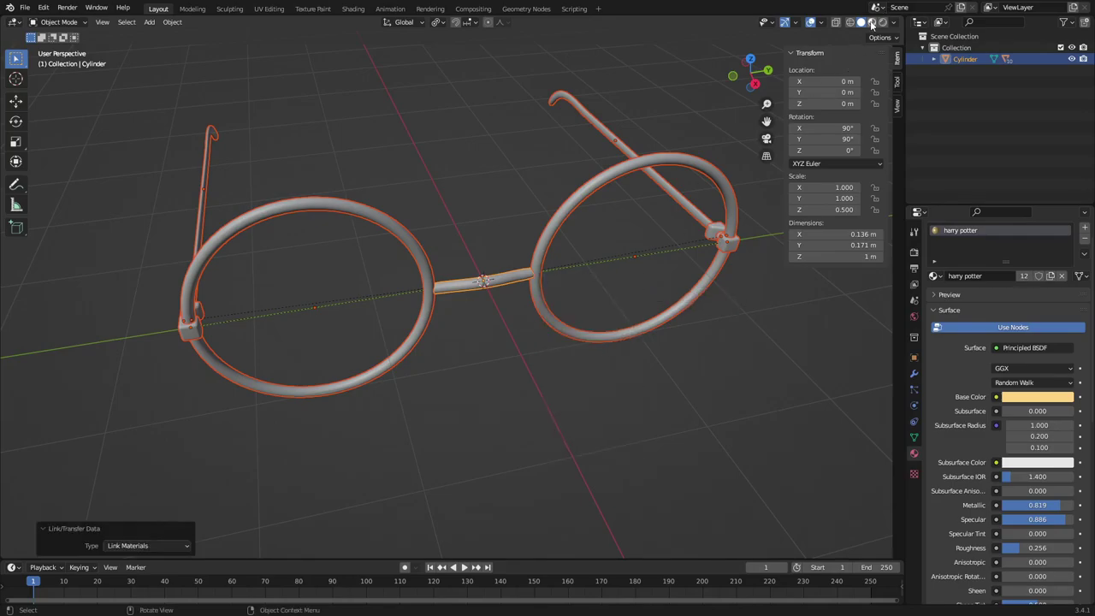
Step: Return the viewport to Material Preview shading and deselect the glasses
left_click(872, 23)
middle_click_drag(586, 231, 628, 214)
left_click(624, 370)
mouse_move(624, 370)
middle_mouse_down()
mouse_move(648, 302)
mouse_move(693, 296)
middle_mouse_up()
middle_click_drag(645, 348, 526, 332)
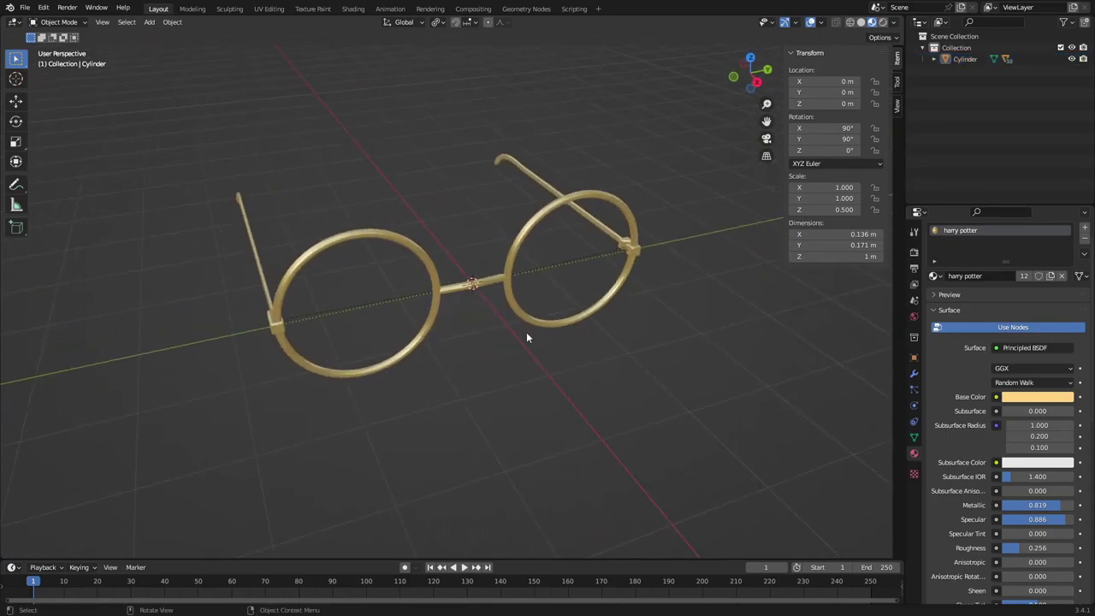
Step: Darken the harry potter material on the bridge to a near-black base color with hue 0.710, saturation 0.109 and value 0.080
left_click(493, 275)
left_click(1033, 399)
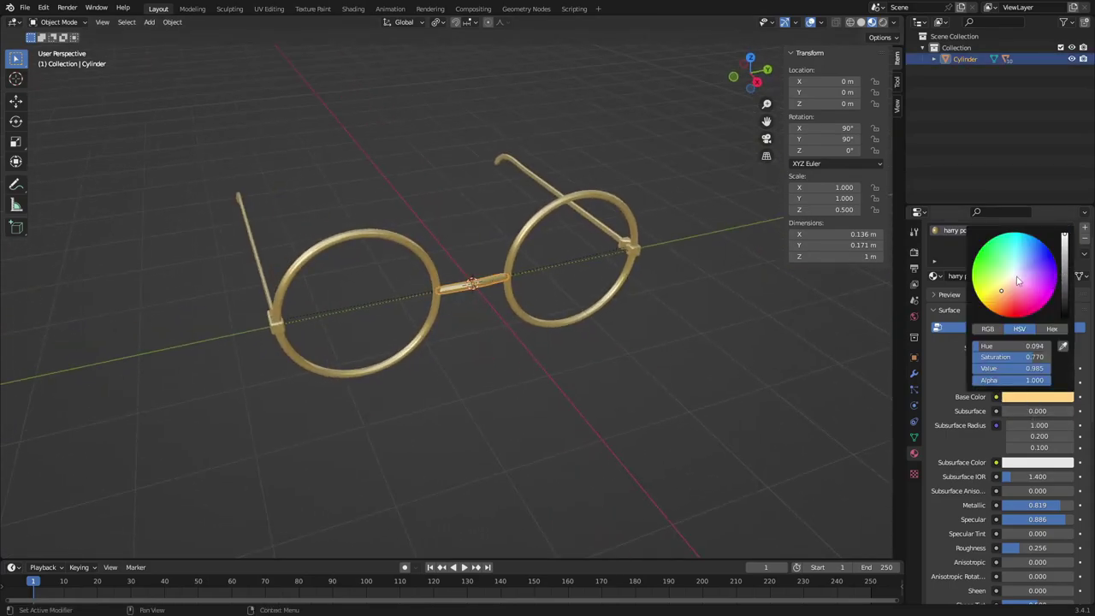
left_click(1015, 278)
left_click_drag(1014, 280, 1015, 274)
left_click_drag(1066, 248, 1065, 308)
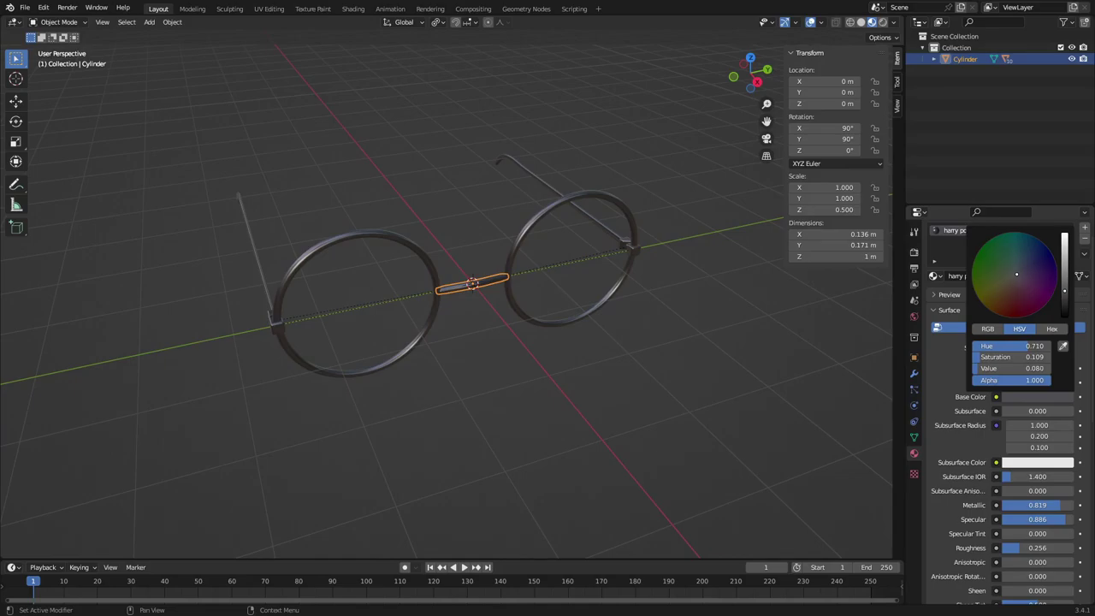
Step: Deselect the bridge and switch the viewport to Rendered shading
middle_click_drag(701, 290, 575, 287)
scroll(575, 287, "down", 4)
left_click(575, 336)
mouse_move(575, 336)
middle_mouse_down()
mouse_move(651, 352)
mouse_move(531, 293)
mouse_move(577, 298)
mouse_move(564, 320)
middle_mouse_up()
scroll(530, 293, "up", 3)
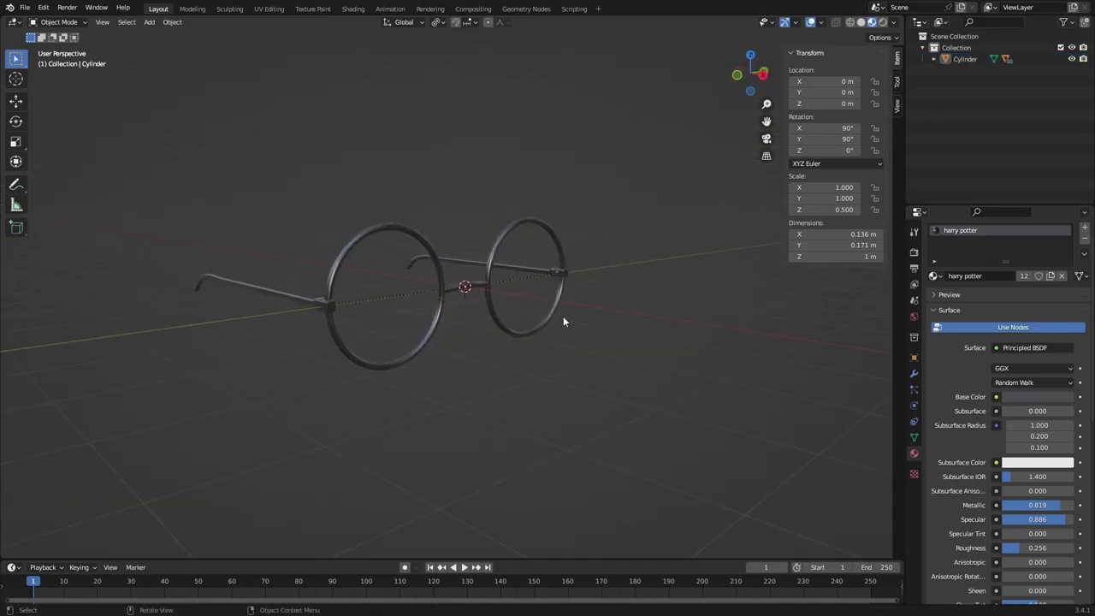
left_click(882, 22)
Step: Add an area light and raise it about 2.21 m along Z above the glasses
key("shift+a")
mouse_move(593, 401)
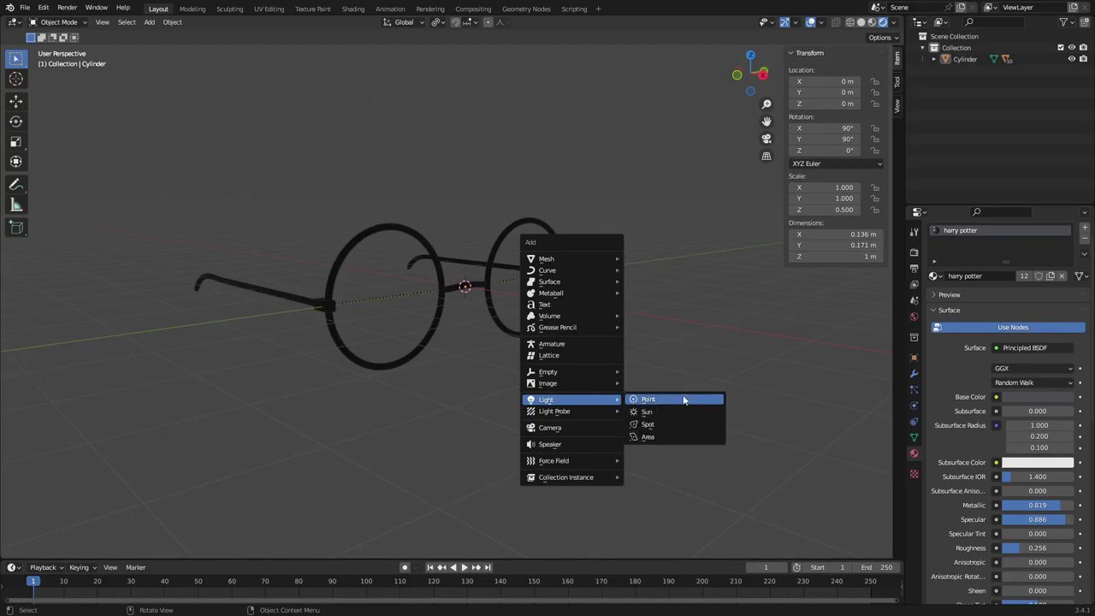
left_click(690, 436)
key("g")
key("z")
left_click(640, 280)
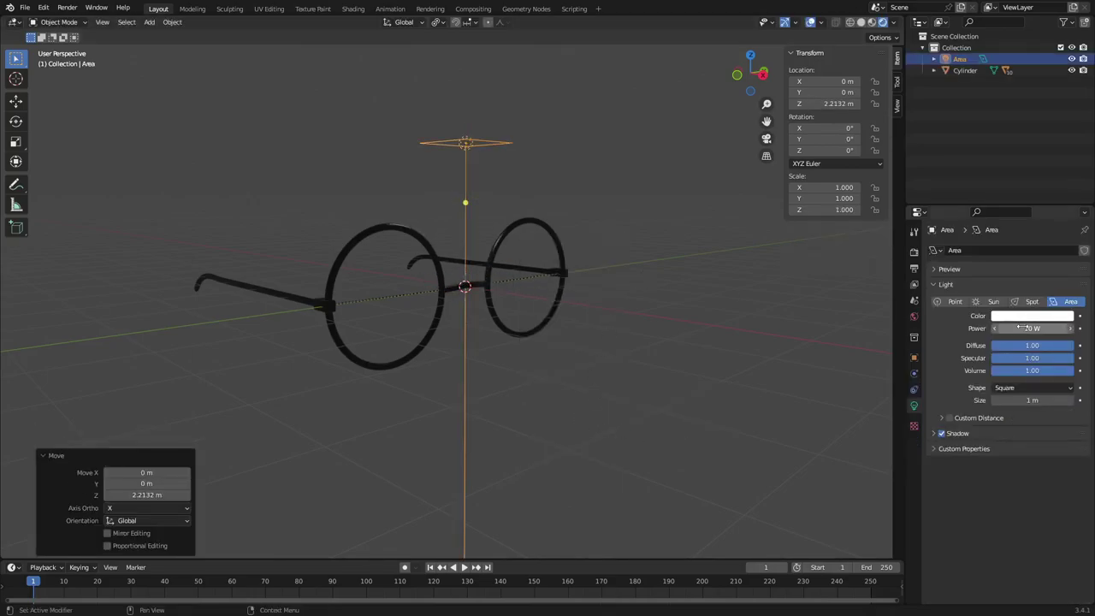
Step: Set the area light's power to about 362.4 W and its size to about 12.4 m
left_click_drag(1020, 328, 1060, 328)
left_click_drag(1026, 399, 1031, 399)
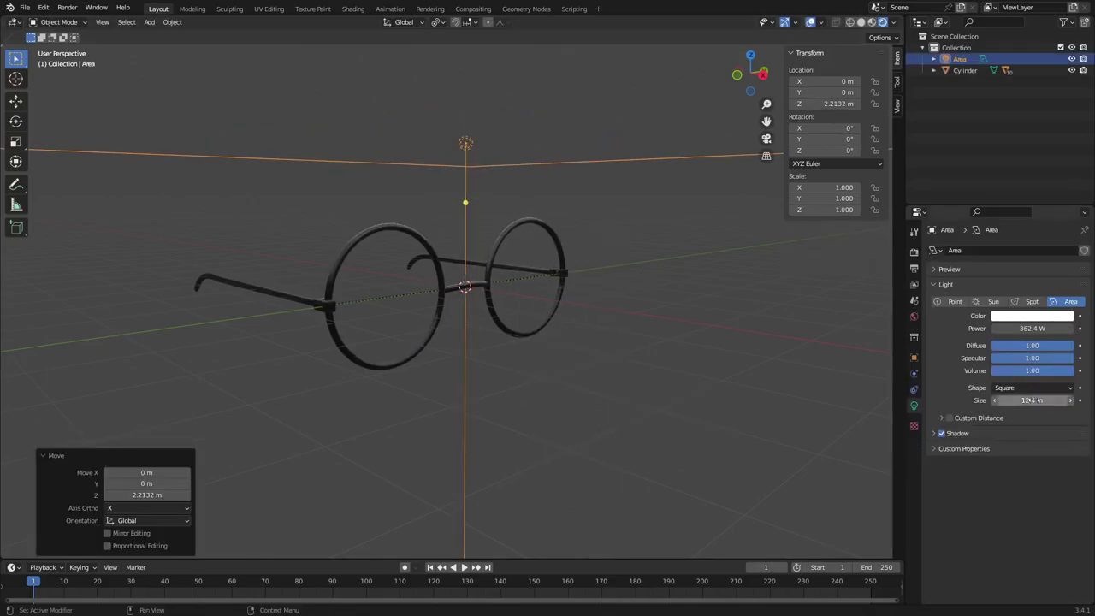
Step: Tilt the area light freely to about 16.7° X, 17.6° Y and -2.56° Z, and raise it to about 4.07 m
key("r")
key("r")
left_click(544, 330)
key("g")
key("z")
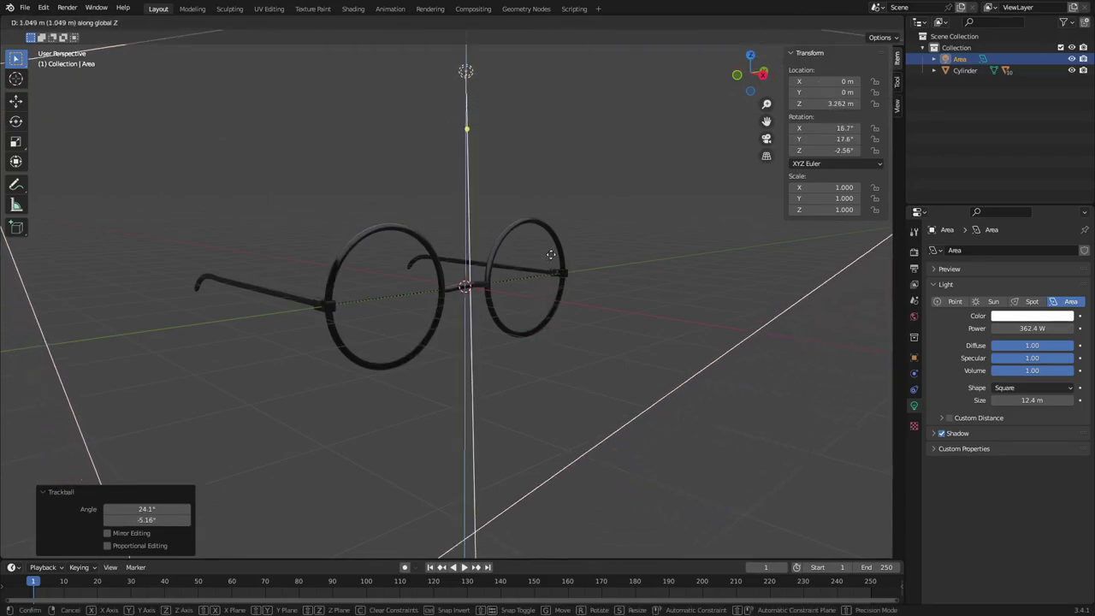
left_click(576, 201)
Step: Examine the glasses from several angles with the overlays hidden, comparing Solid and Rendered shading
middle_click_drag(576, 200, 582, 316)
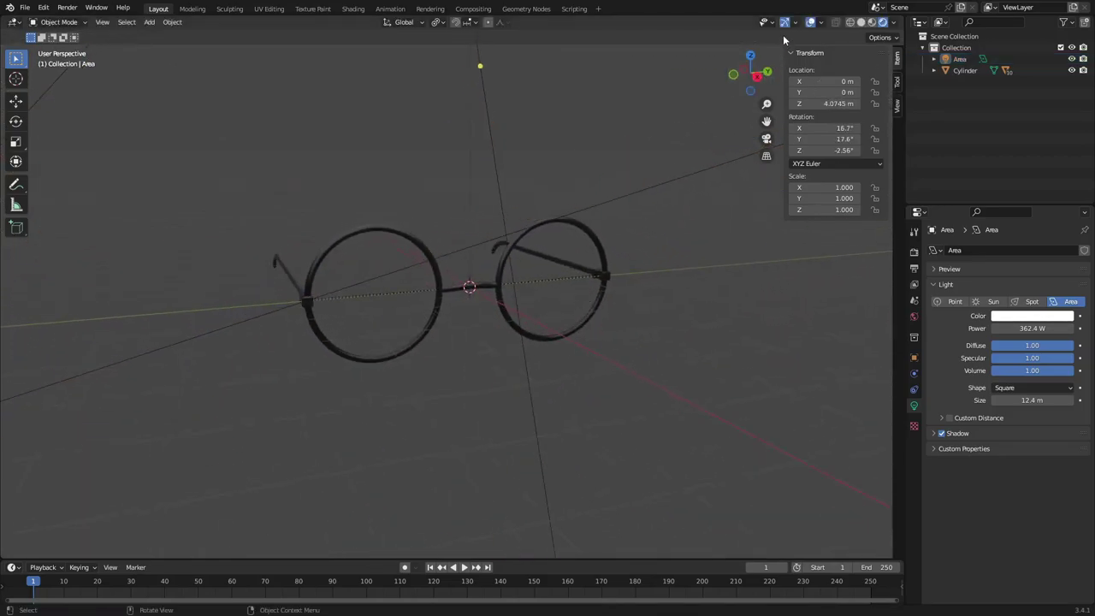
left_click(810, 21)
middle_click_drag(674, 138, 107, 390)
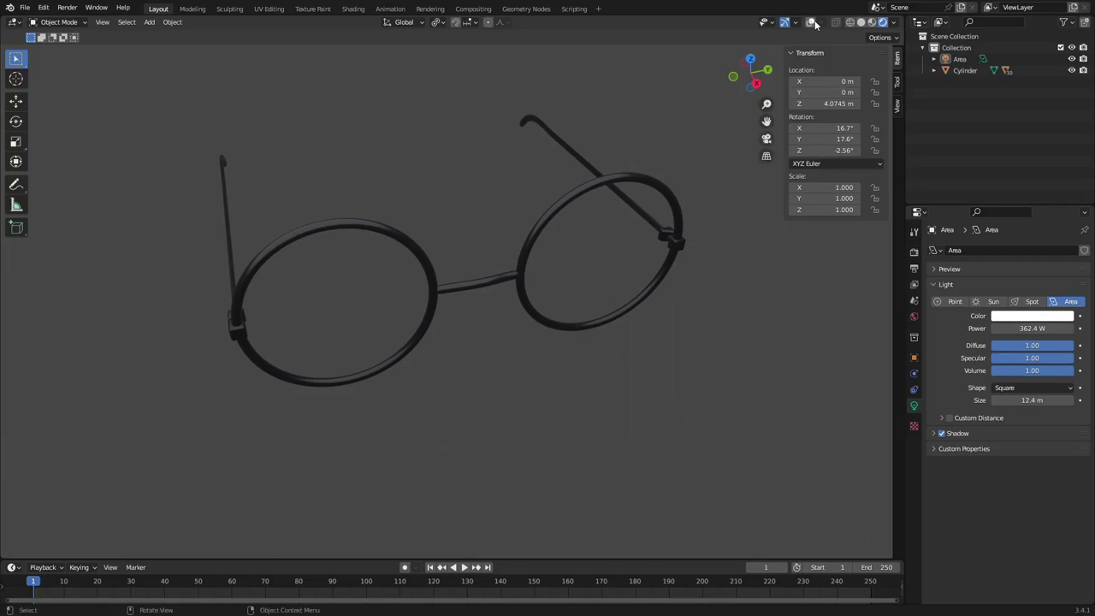
left_click(812, 23)
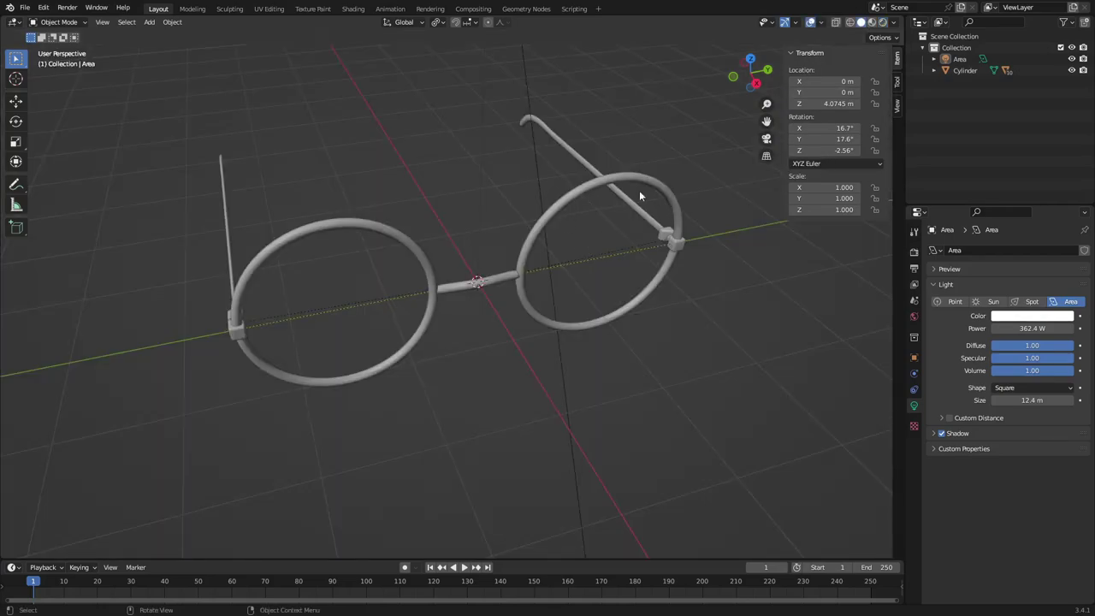
middle_click_drag(667, 217, 488, 215)
left_click(810, 23)
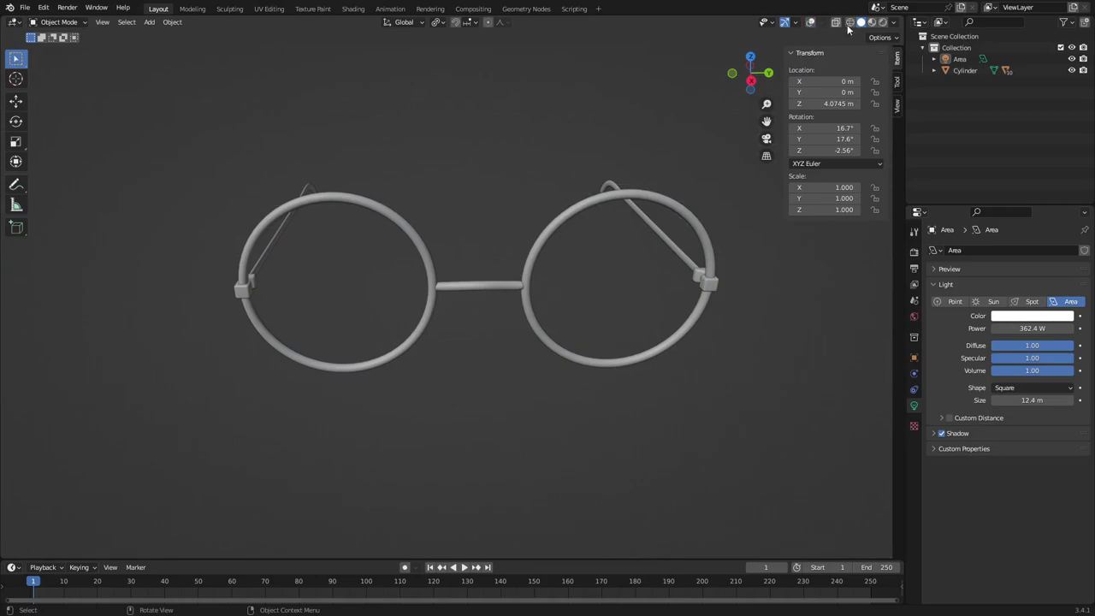
left_click(883, 22)
Step: Add a mesh circle at the origin, and return to Solid shading with the overlays shown
key("shift+a")
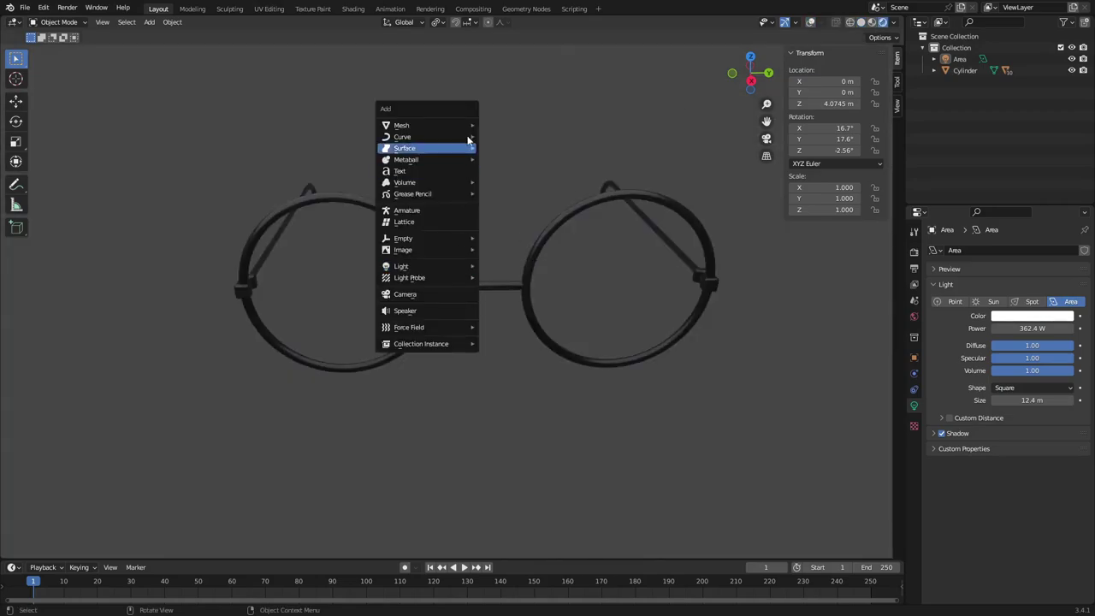
mouse_move(459, 127)
left_click(547, 146)
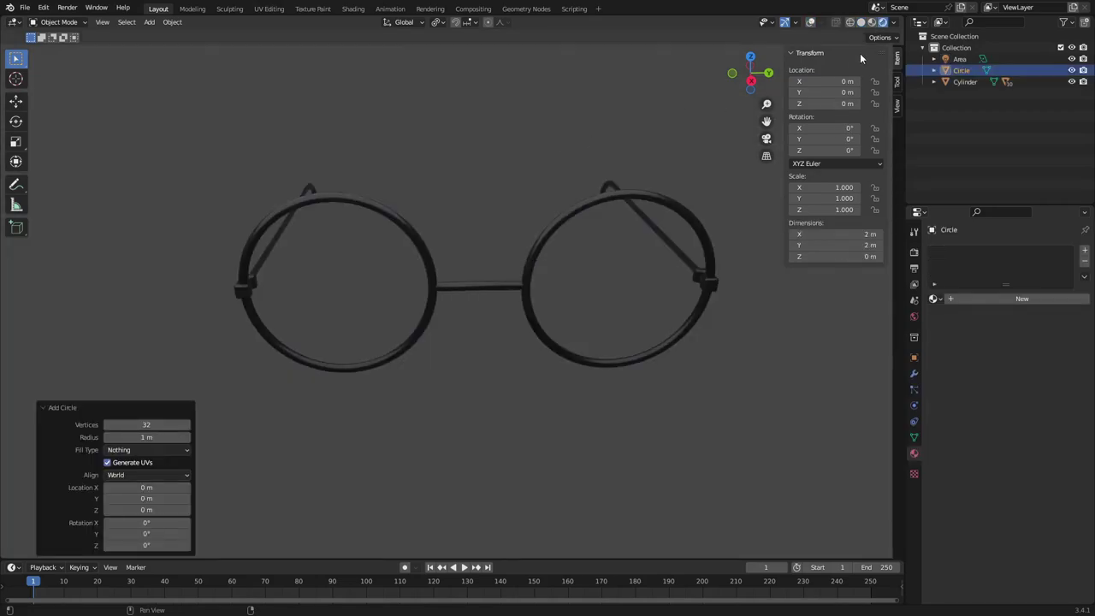
left_click(861, 23)
left_click(811, 23)
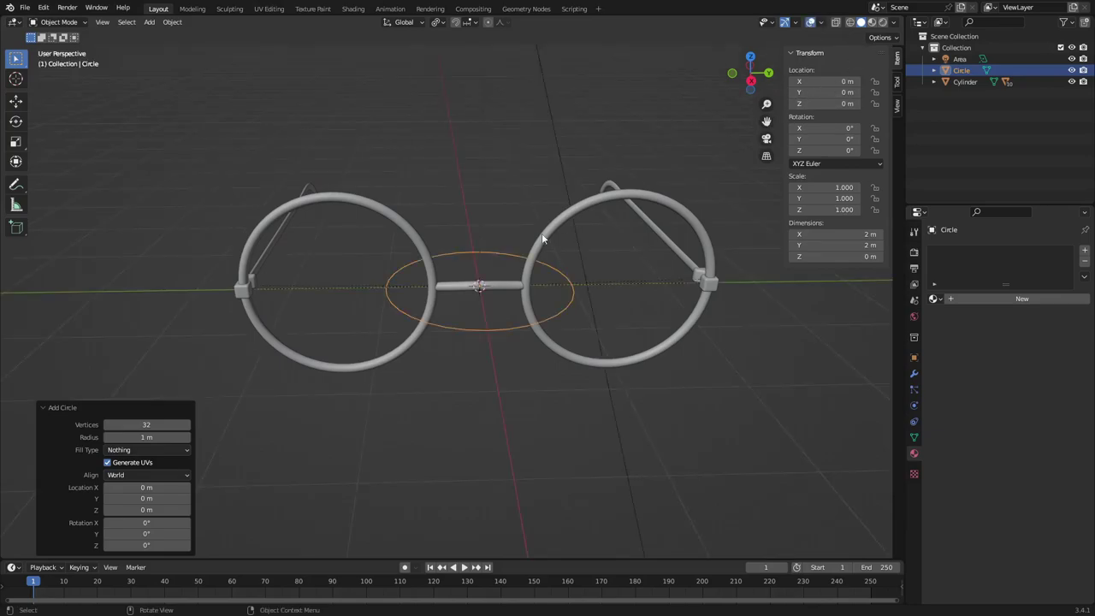
middle_click_drag(542, 236, 536, 274)
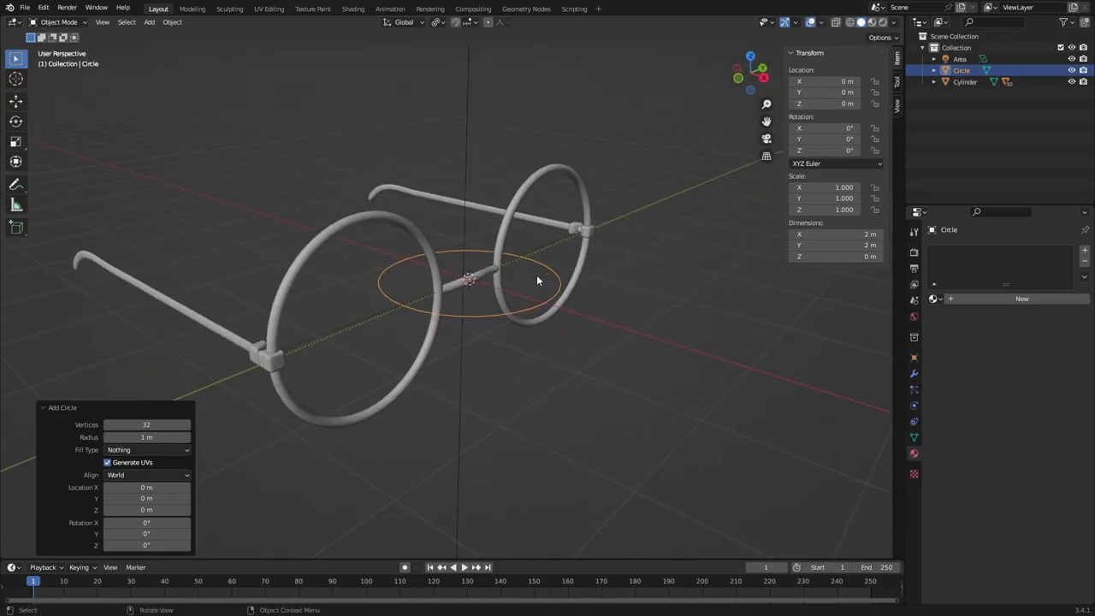
Step: Set the new circle to 64 vertices with an N-Gon fill
left_click(154, 424)
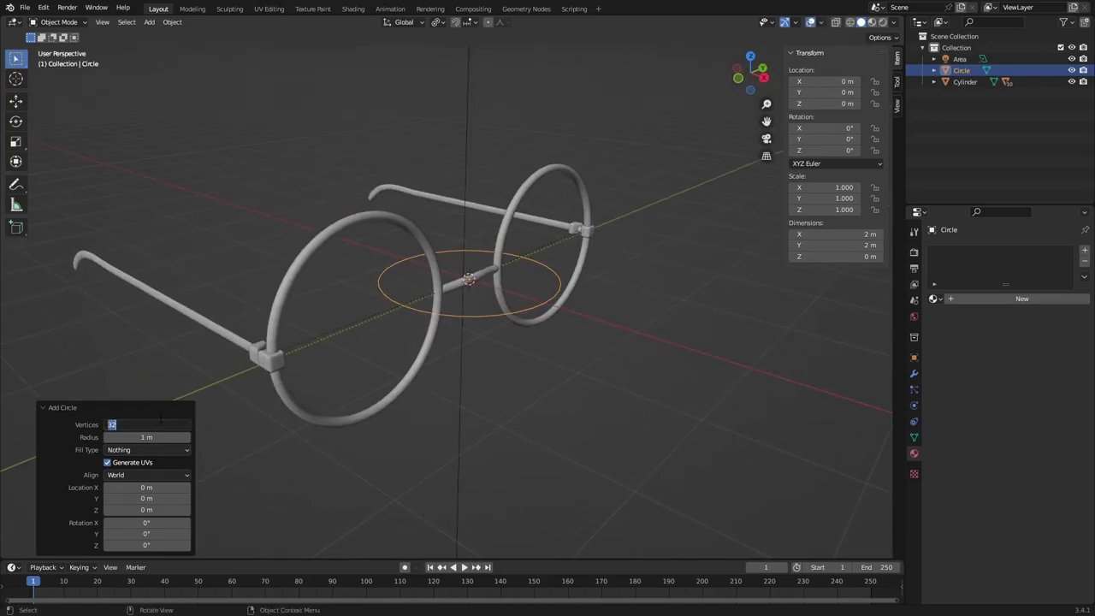
key("Return")
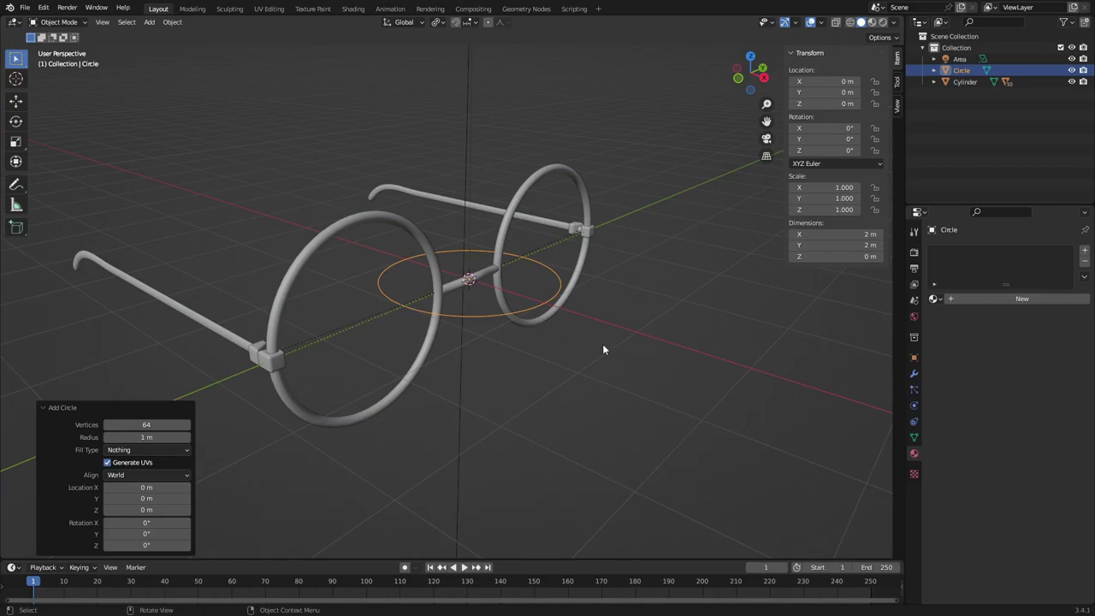
left_click(147, 449)
left_click(153, 467)
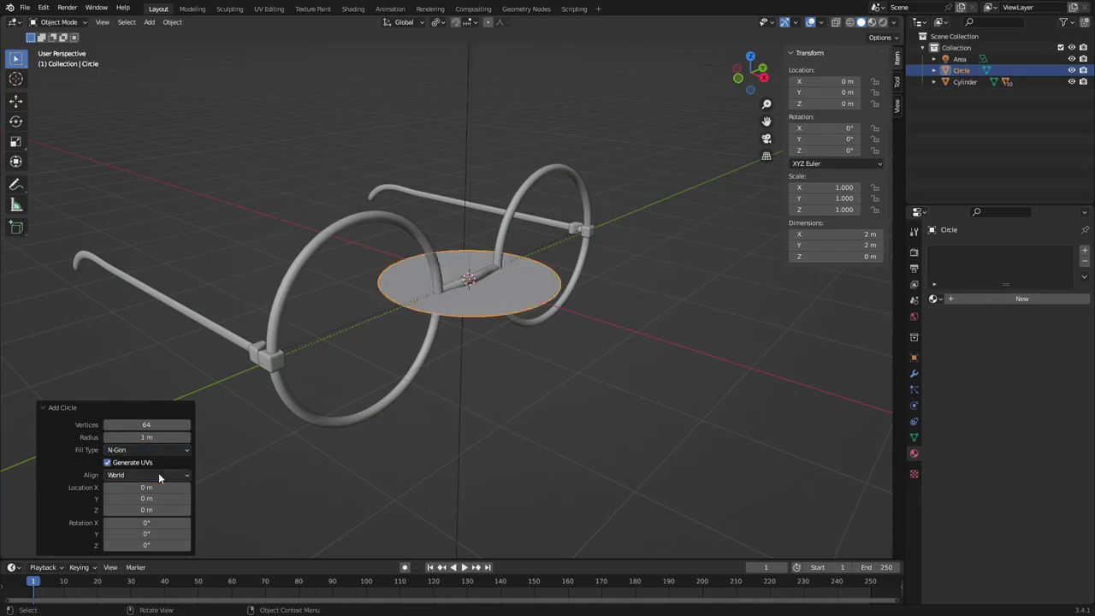
Step: Create a new material on the filled circle and switch the viewport to Rendered shading
middle_click_drag(461, 350, 508, 328)
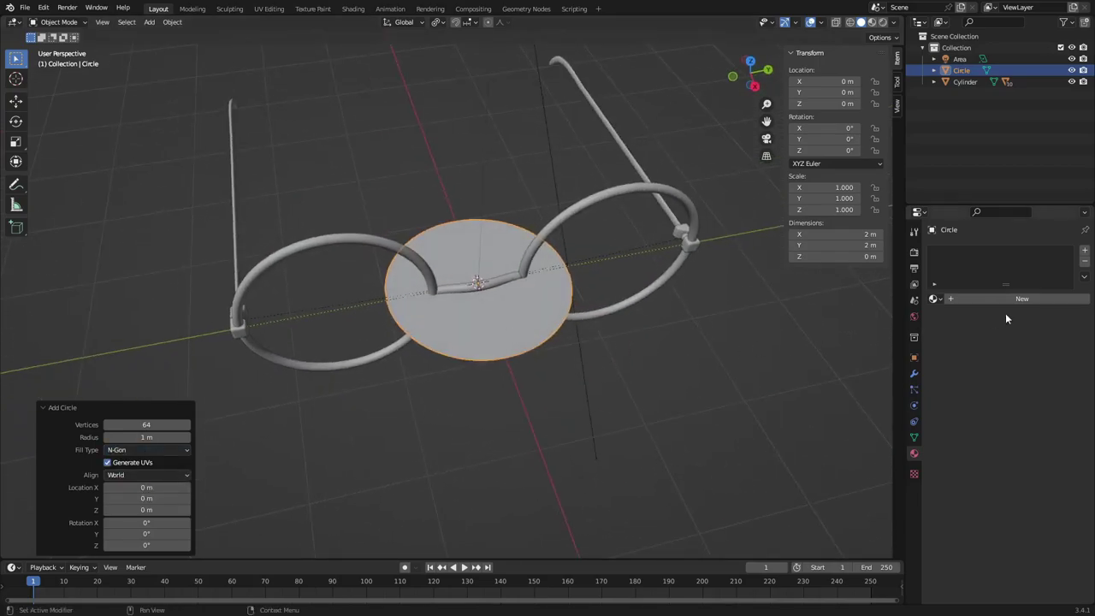
left_click(1027, 297)
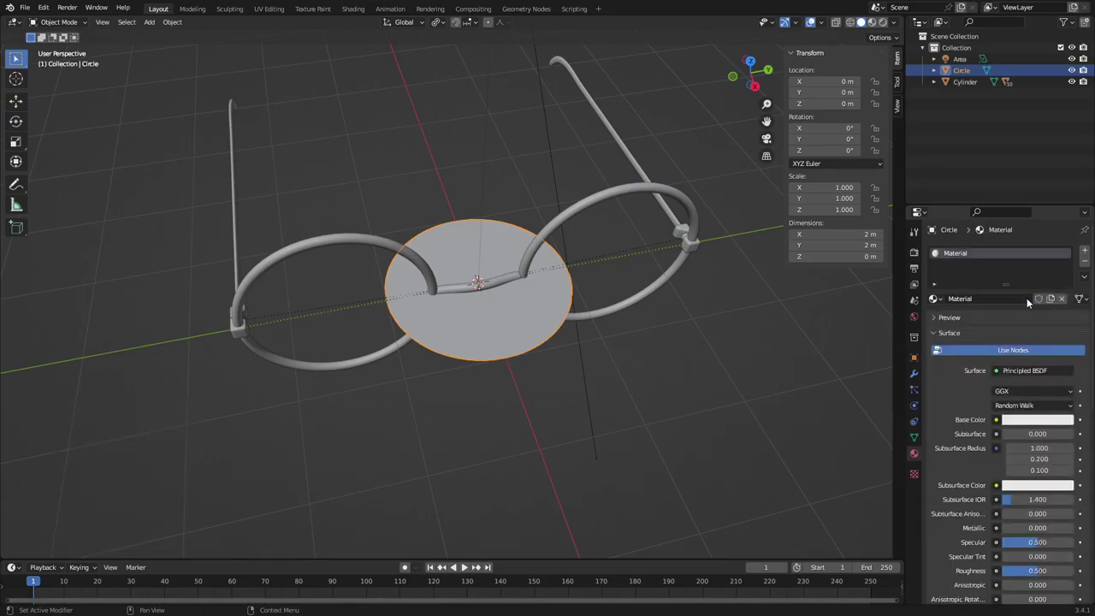
left_click(883, 24)
scroll(673, 219, "up", 2)
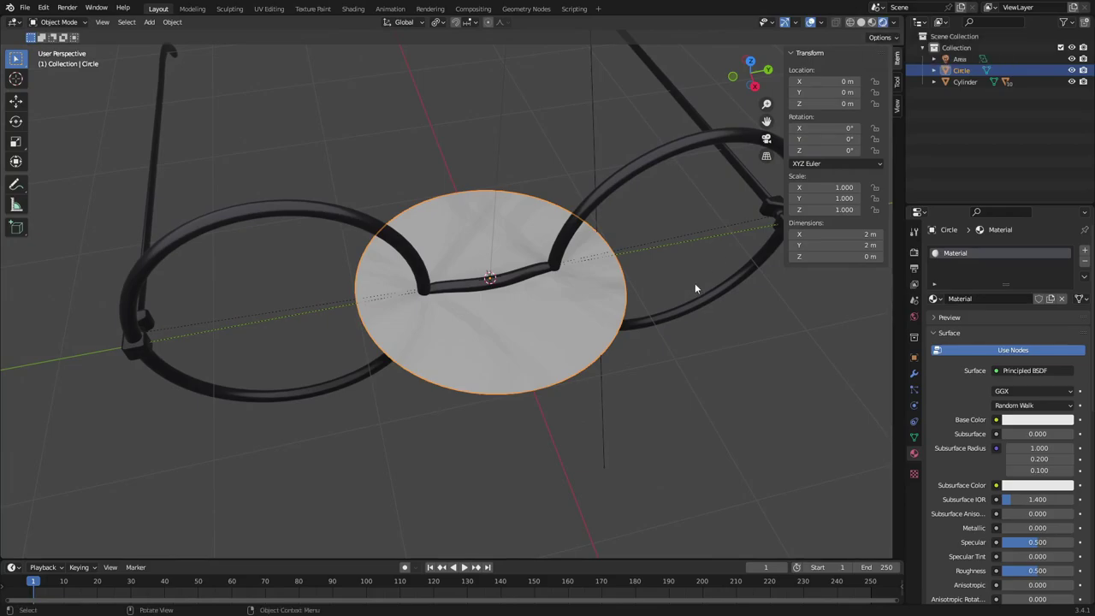
Step: Try Alpha Hashed as the circle material's blend mode, and settle on Alpha Clip
scroll(969, 377, "down", 5)
scroll(969, 376, "down", 5)
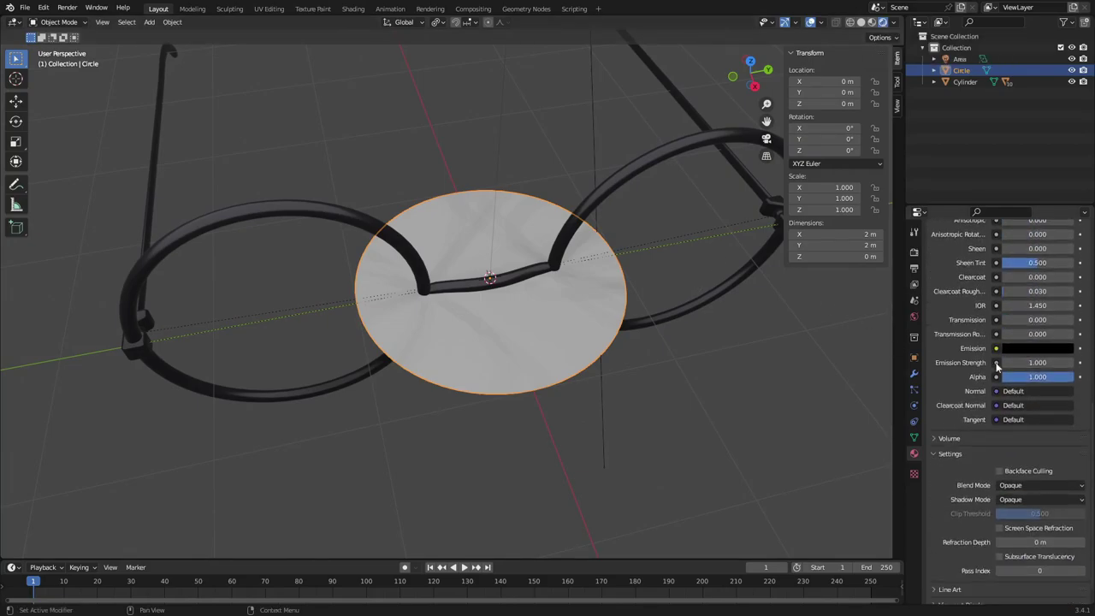
left_click(1022, 463)
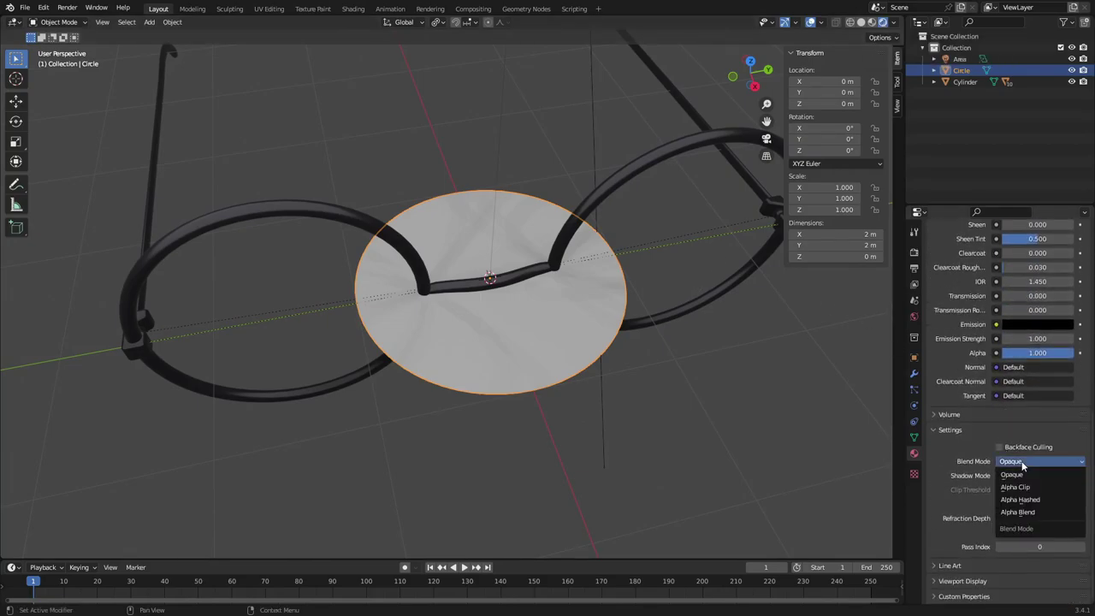
left_click(1036, 486)
left_click(1045, 462)
left_click(1048, 500)
left_click(1038, 461)
left_click(1034, 489)
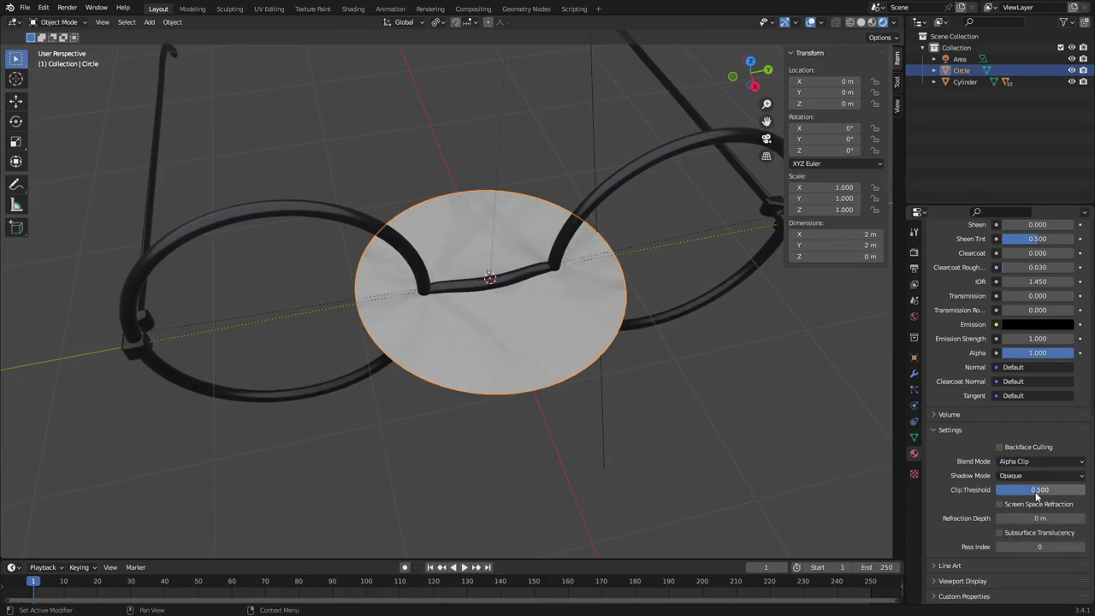
Step: Enable Screen Space Refraction for the circle's material and set its shadow mode to None
left_click(1035, 505)
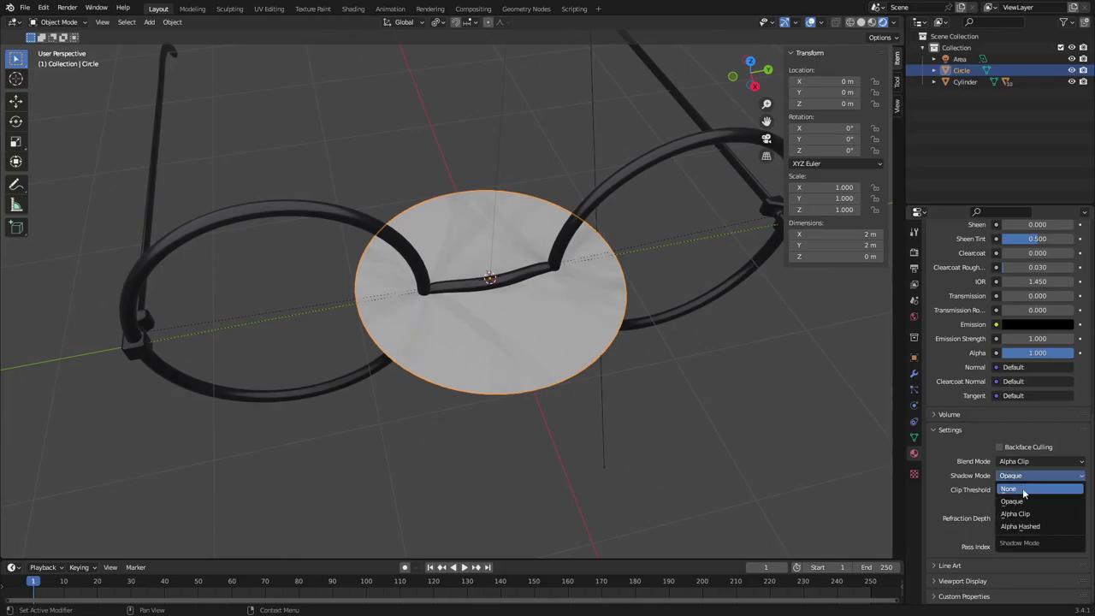
left_click(1009, 488)
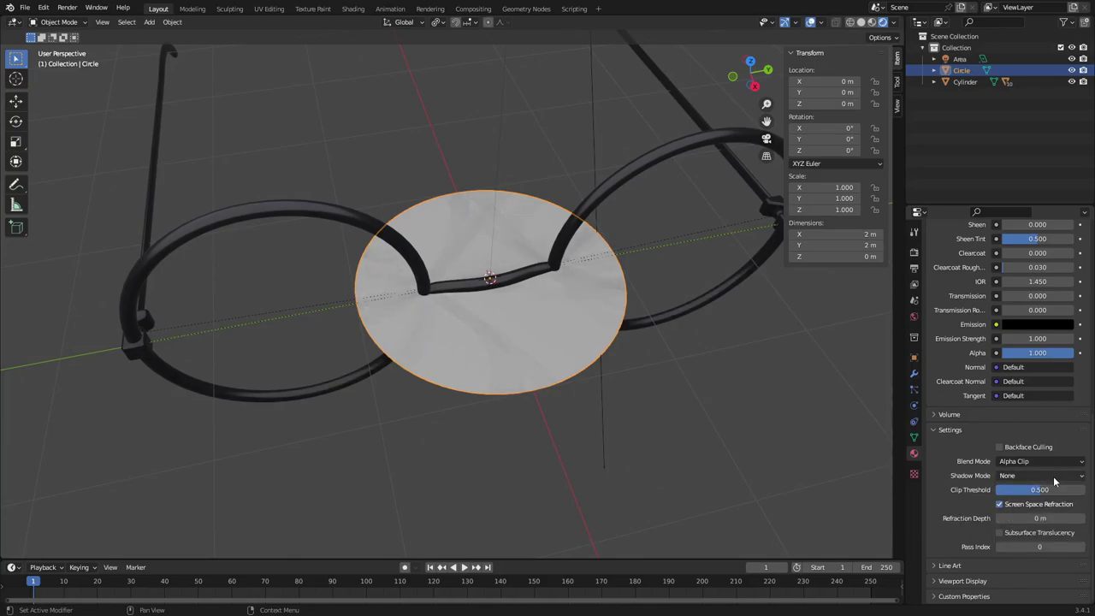
scroll(988, 456, "up", 2)
scroll(979, 432, "up", 4)
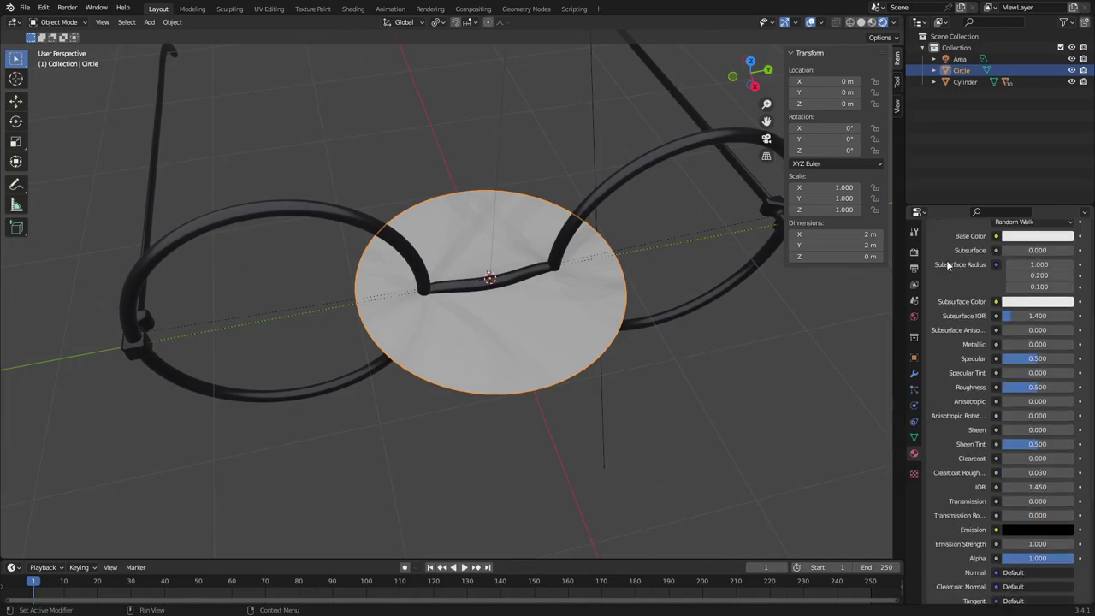
Step: Enable Screen Space Reflections with Refraction in the Eevee render settings
left_click(914, 252)
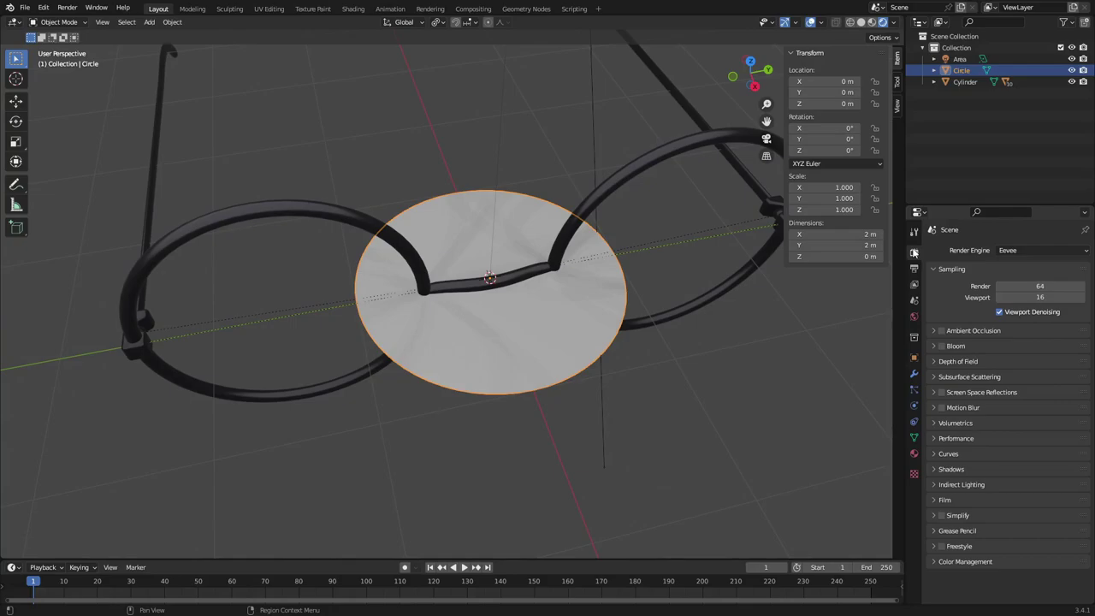
left_click(940, 392)
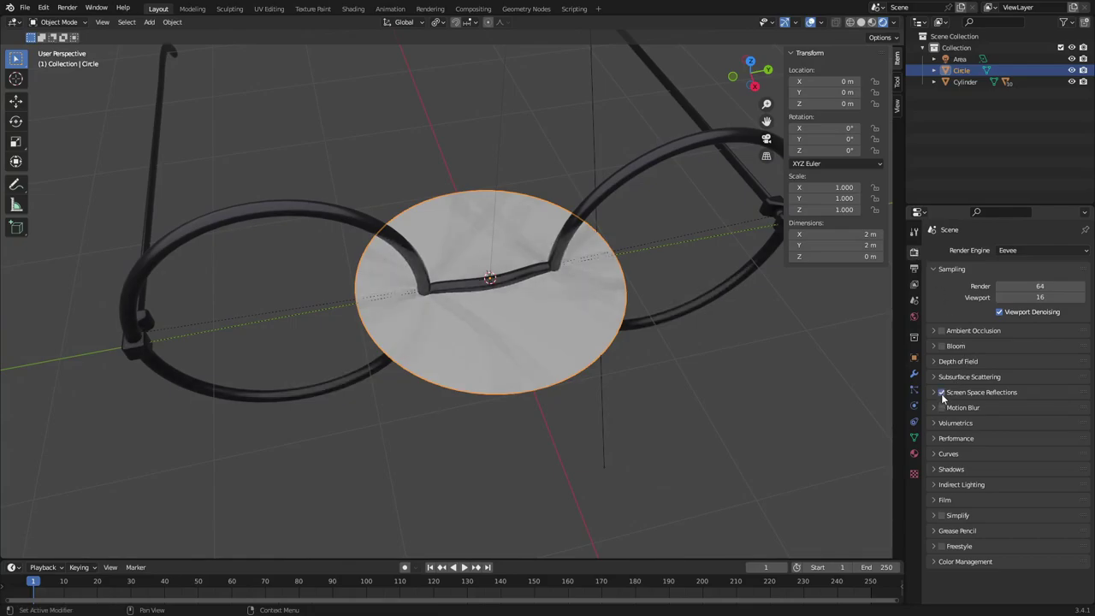
left_click(933, 393)
left_click(995, 409)
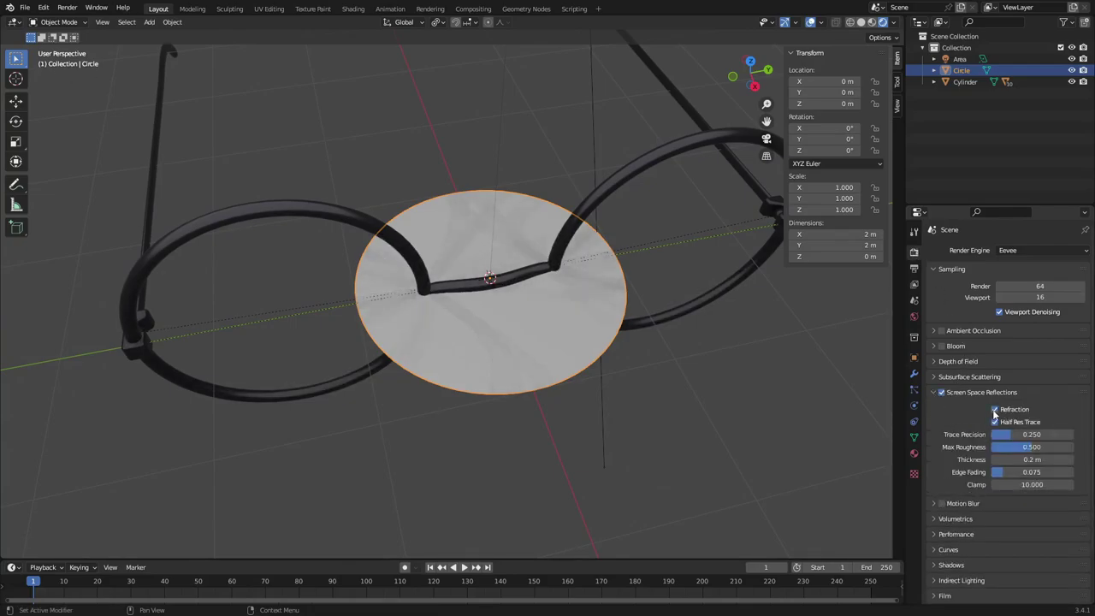
left_click(983, 393)
Step: Change the circle material's surface shader to Glass BSDF and set its roughness to 0.075
left_click(913, 453)
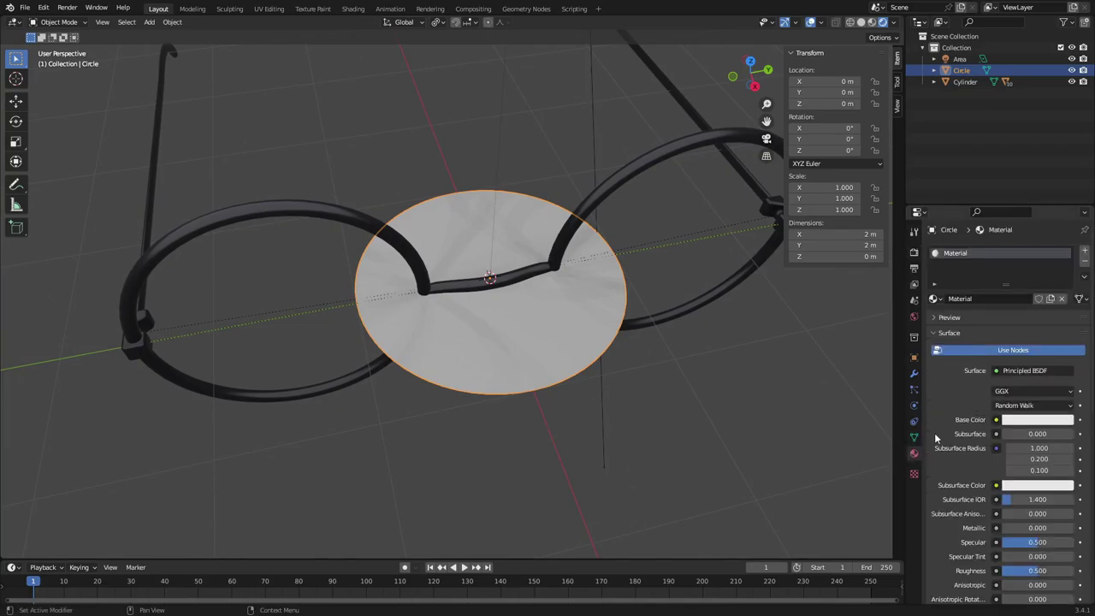
left_click(1015, 369)
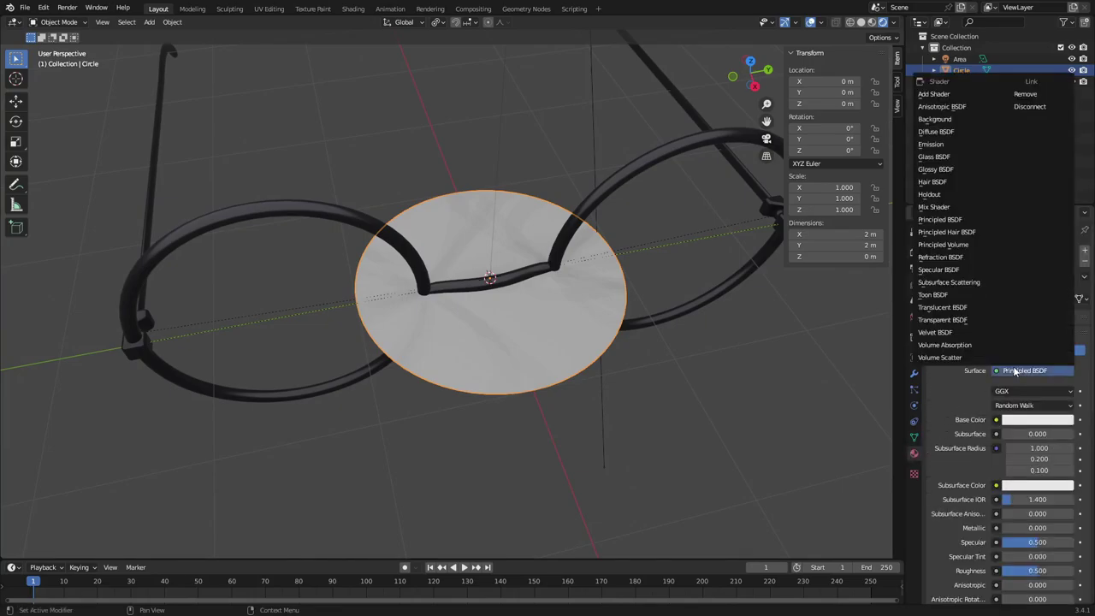
left_click(968, 158)
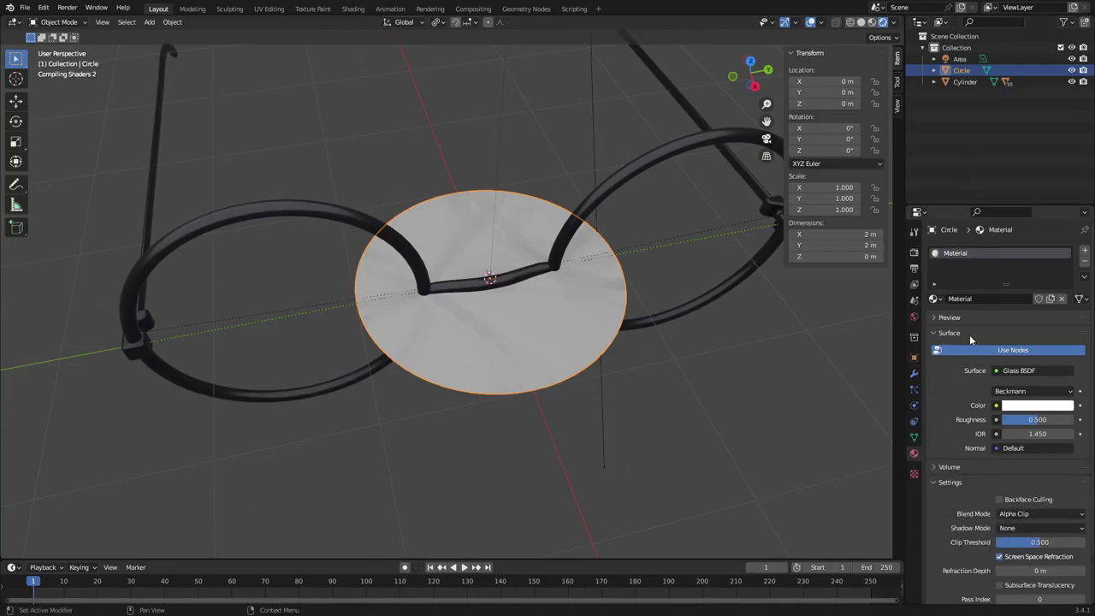
scroll(958, 415, "down", 2)
middle_click_drag(676, 324, 490, 355)
left_click_drag(1036, 367, 1007, 367)
middle_click_drag(631, 334, 667, 295)
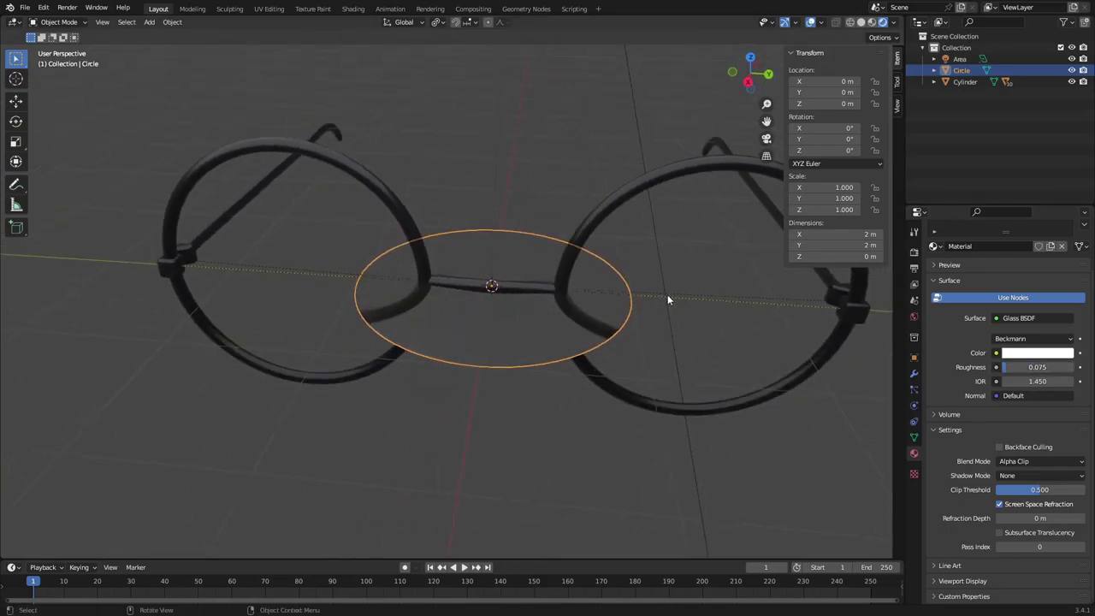
Step: Rotate the glass circle 90° about the Y axis so it stands parallel to the rims
type("rx90")
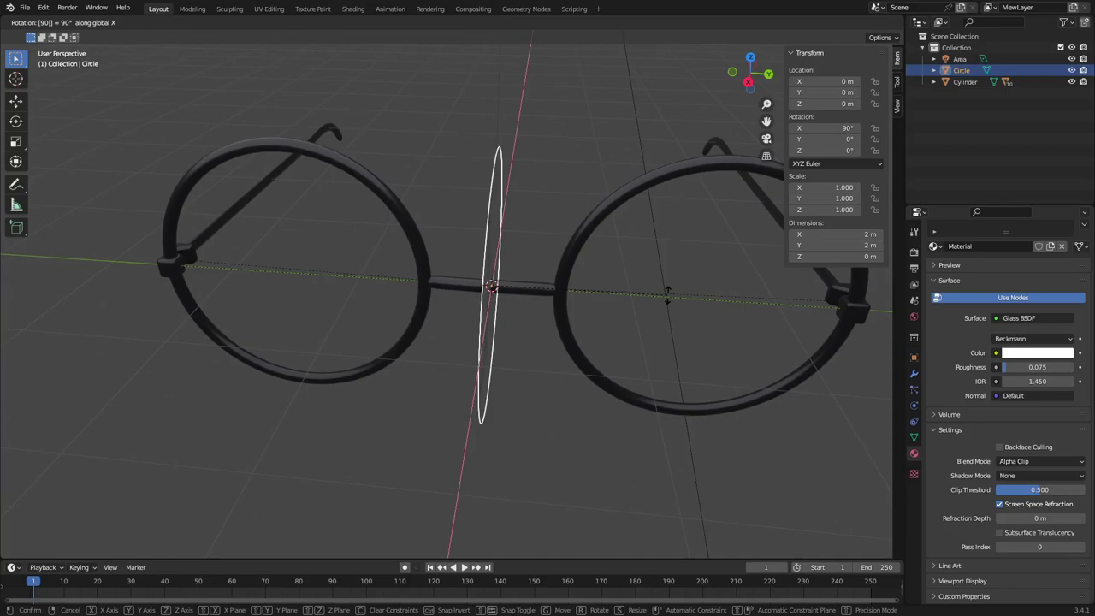
key("Escape")
middle_click_drag(668, 299, 669, 258)
type("ry90")
key("Return")
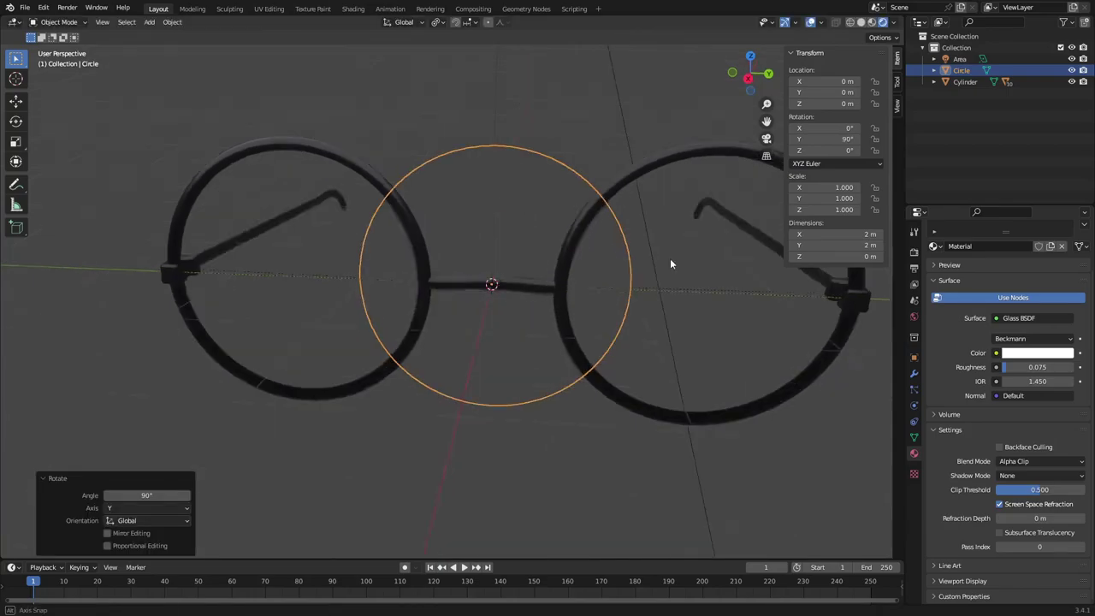
key("g")
type("x")
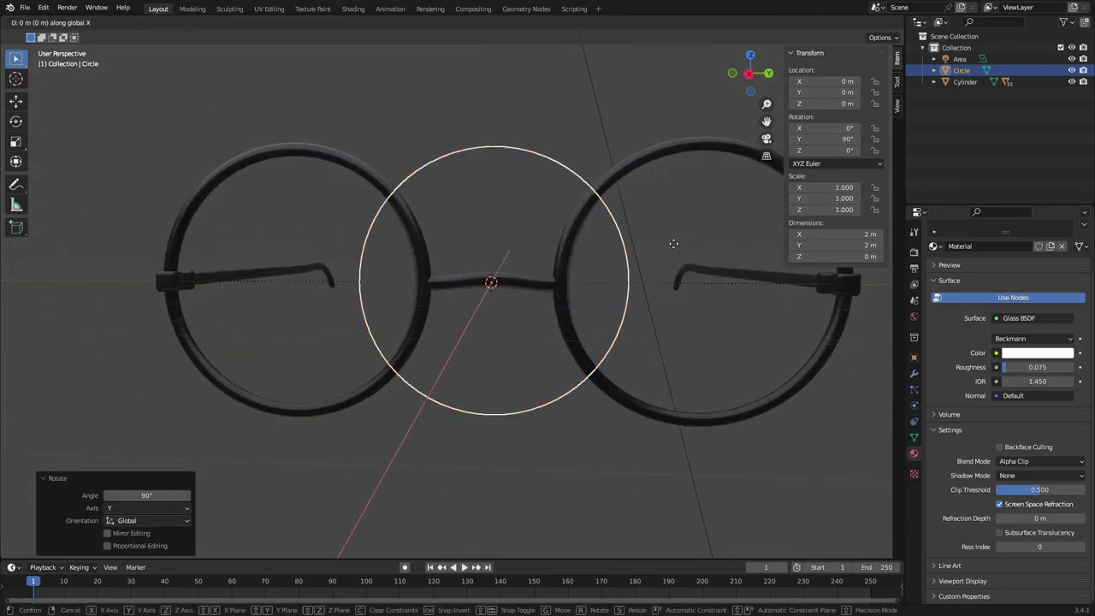
type("2")
key("Escape")
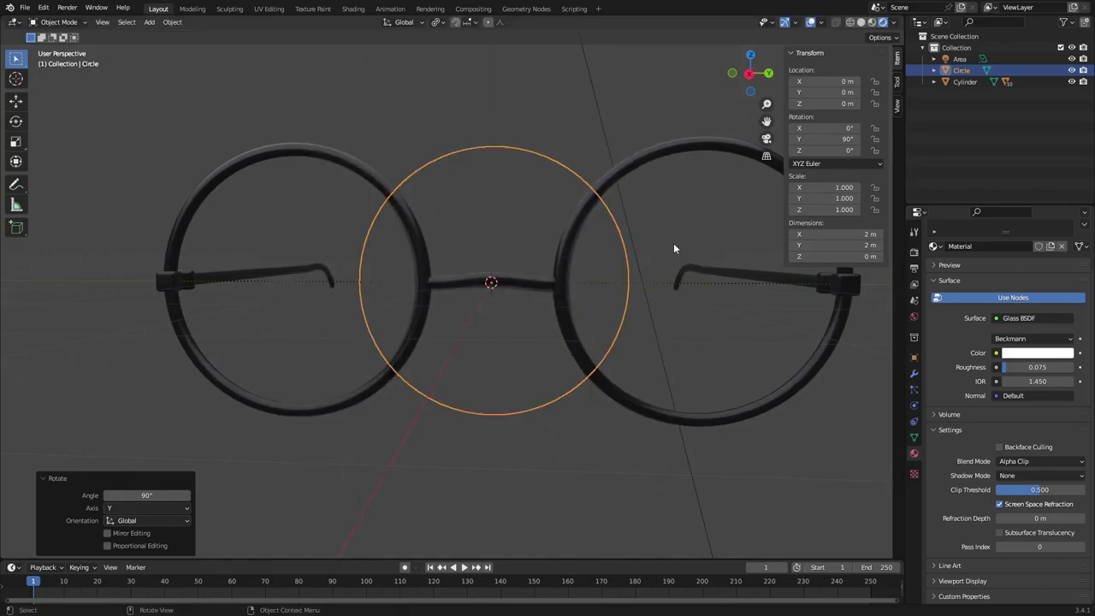
key("g")
key("y")
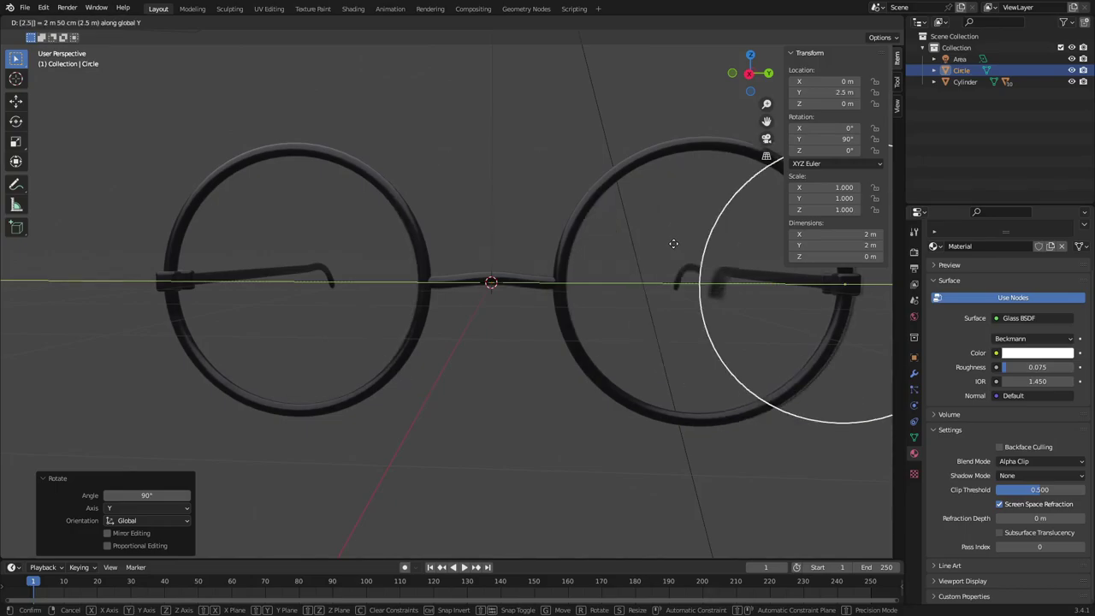
key("Escape")
key("g")
key("x")
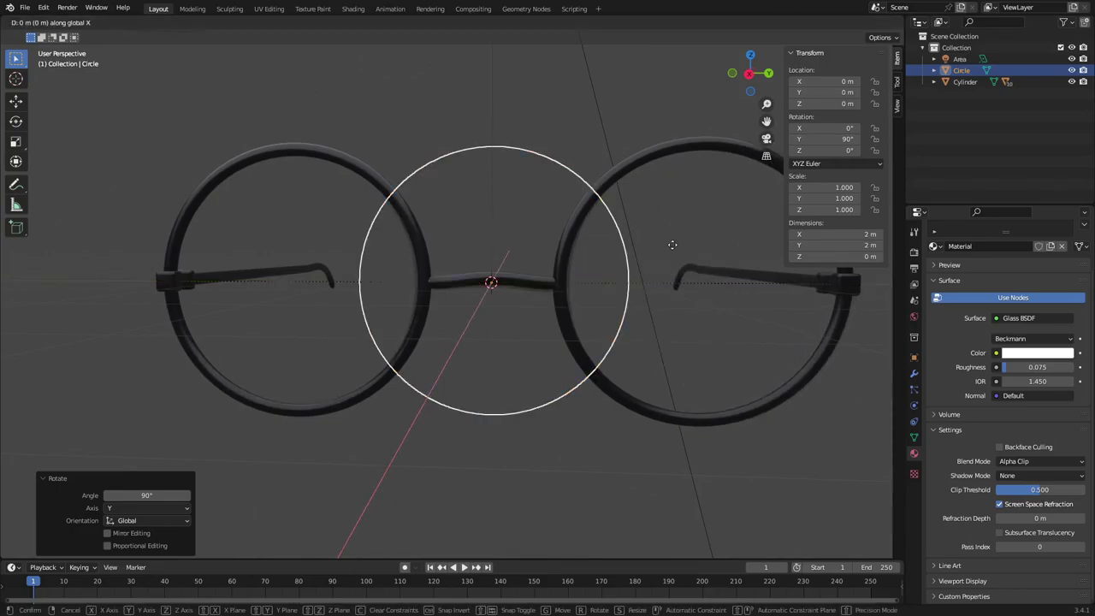
key("Escape")
key("g")
key("y")
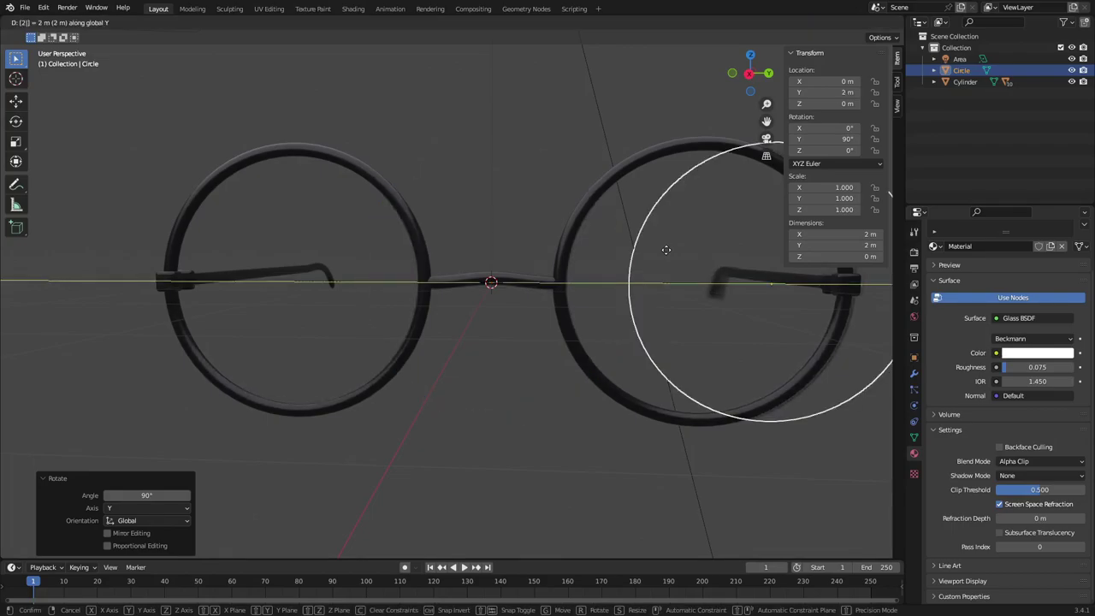
key("Escape")
Step: Move the glass circle 1.5 m along the Y axis into the rim
type("gy1.5")
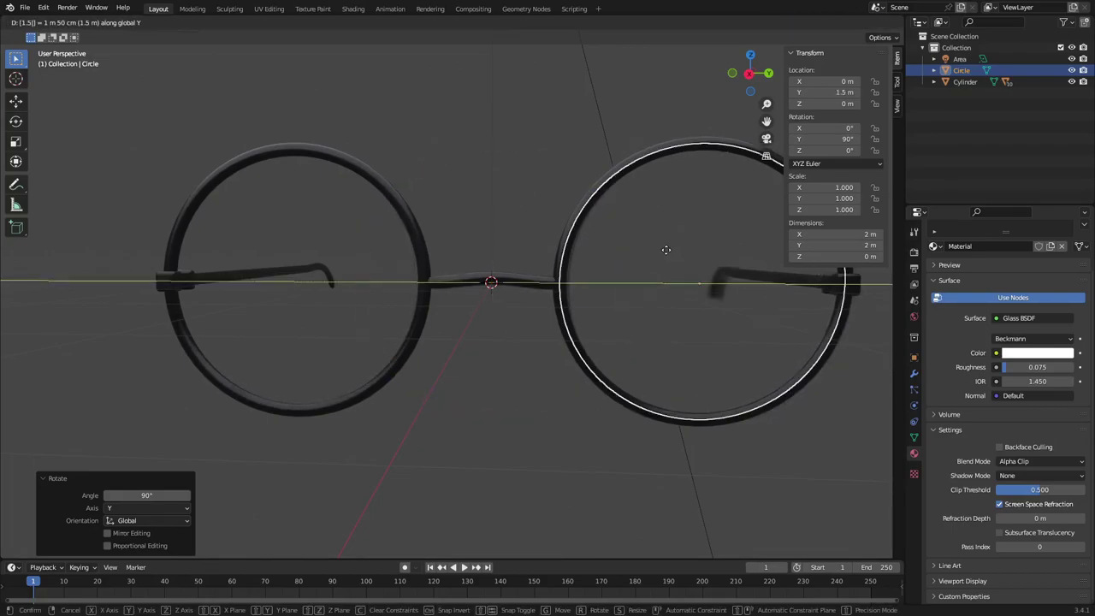
key("Return")
middle_click_drag(691, 249, 627, 272)
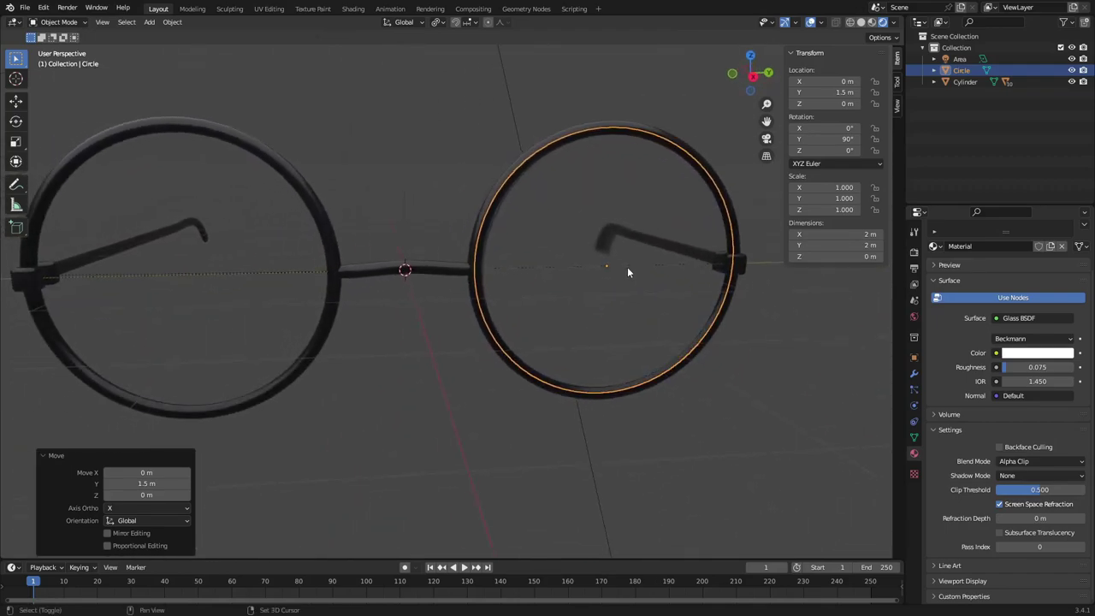
Step: Duplicate the lens in place and clear the copy's location back to the origin
key("shift+d")
key("Escape")
key("g")
key("y")
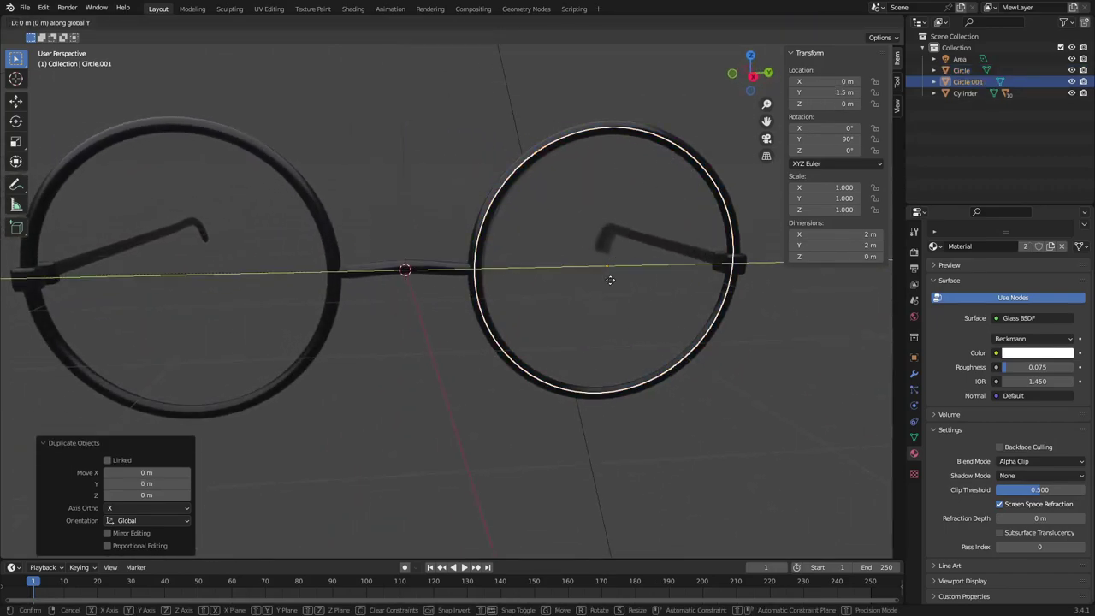
left_click(610, 279)
key("alt+g")
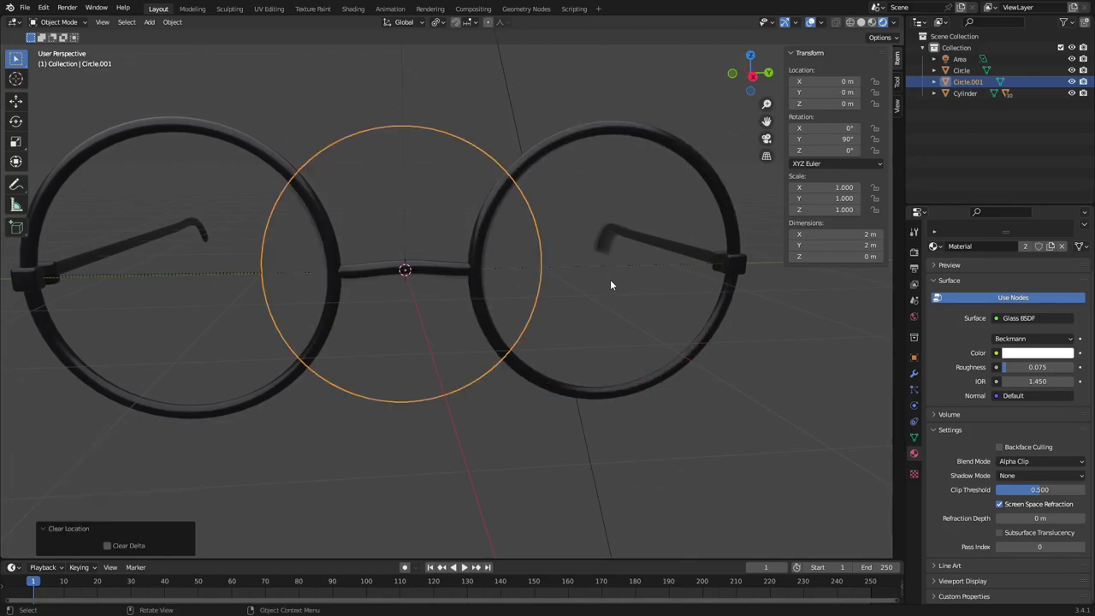
Step: Move the duplicated lens -1.5 m along the Y axis into the opposite rim
middle_click_drag(436, 267, 522, 214)
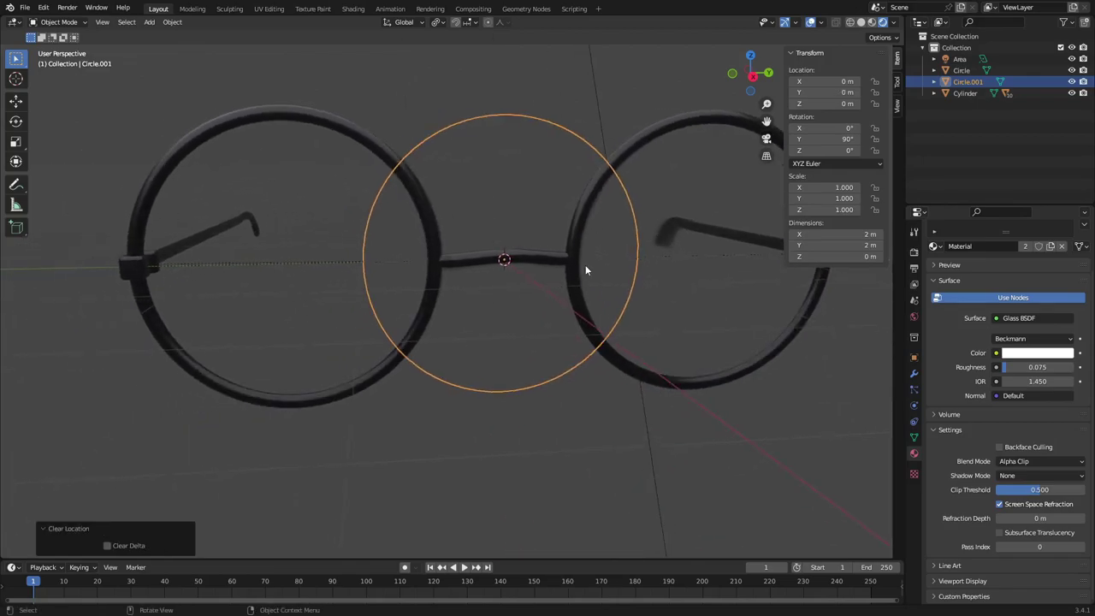
type("gy1.5-")
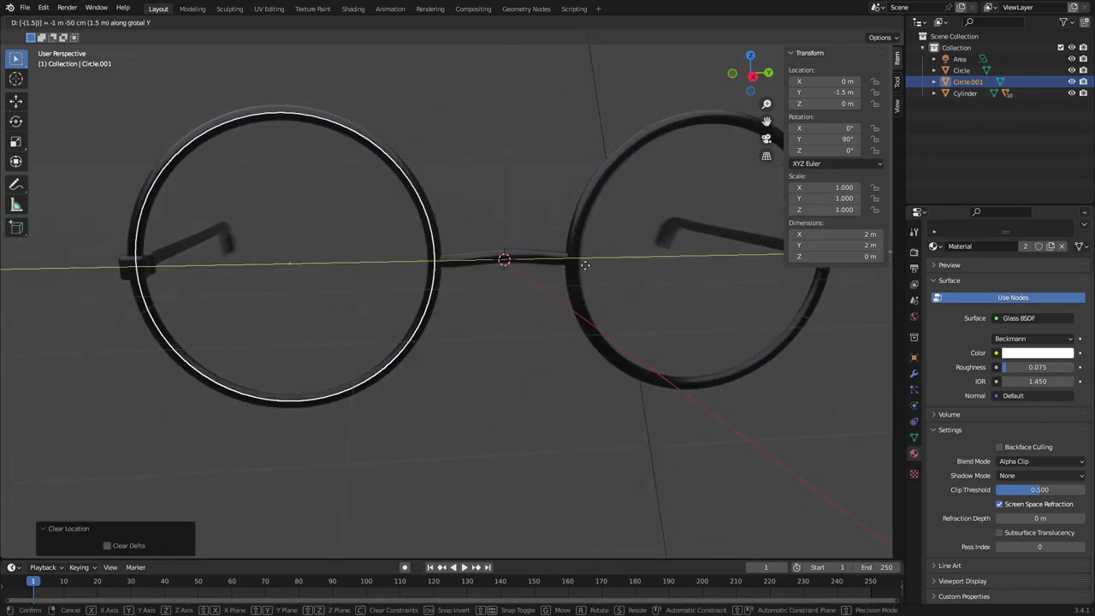
key("Return")
Step: Try higher roughness values of 0.185 and 0.350 on the lens glass material
middle_click_drag(487, 270, 420, 356)
left_click(470, 357)
left_click(409, 330)
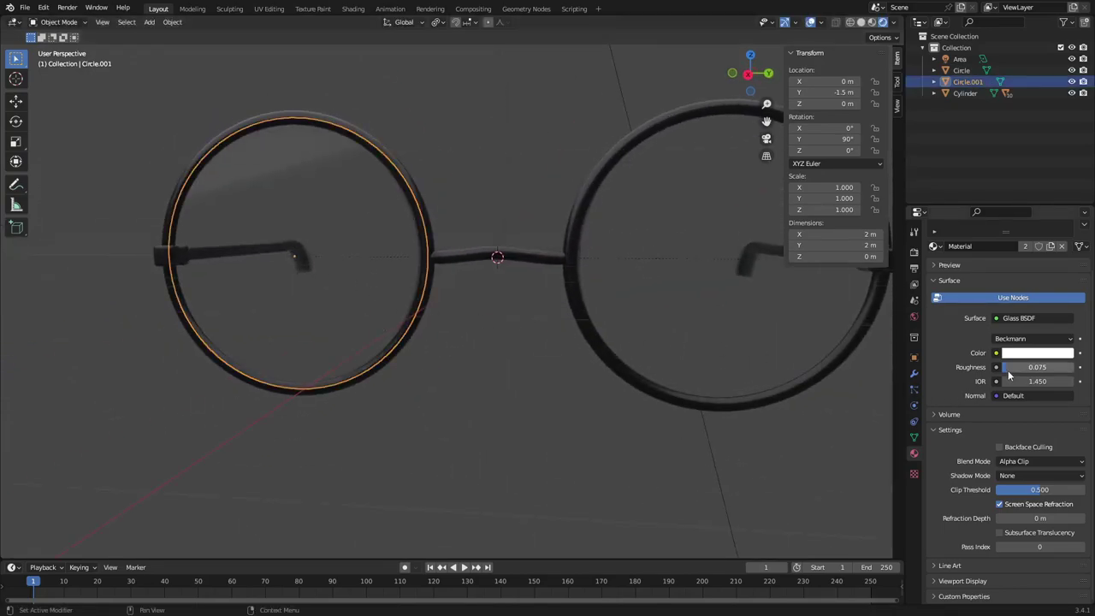
left_click_drag(1008, 370, 1043, 367)
left_click(739, 454)
middle_click_drag(739, 454, 509, 336)
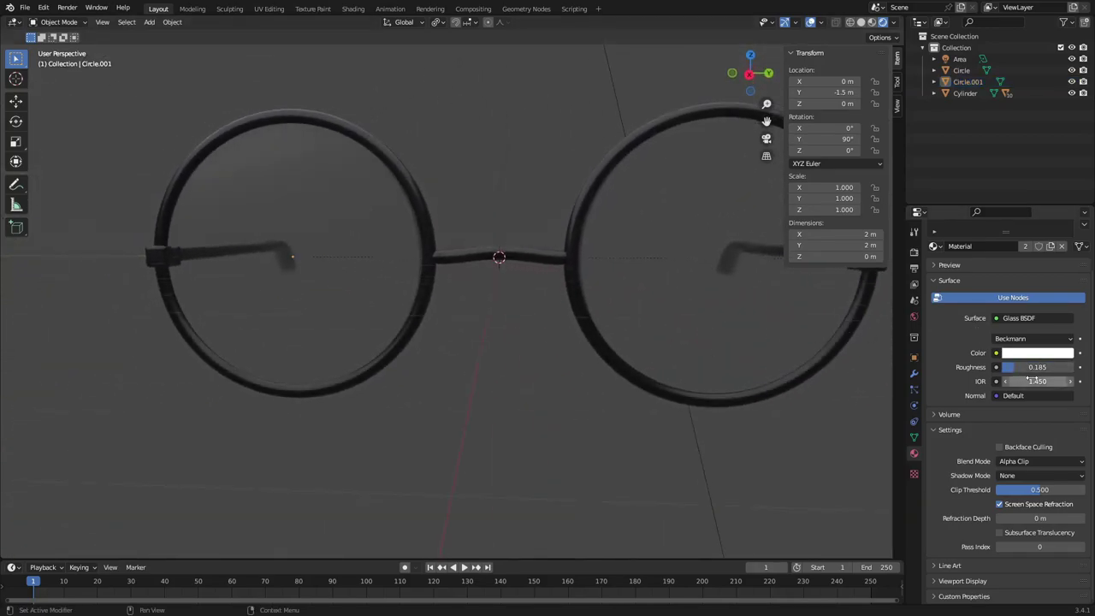
mouse_move(1035, 370)
left_mouse_down()
mouse_move(1062, 370)
mouse_move(1030, 367)
left_mouse_up()
scroll(656, 407, "down", 4)
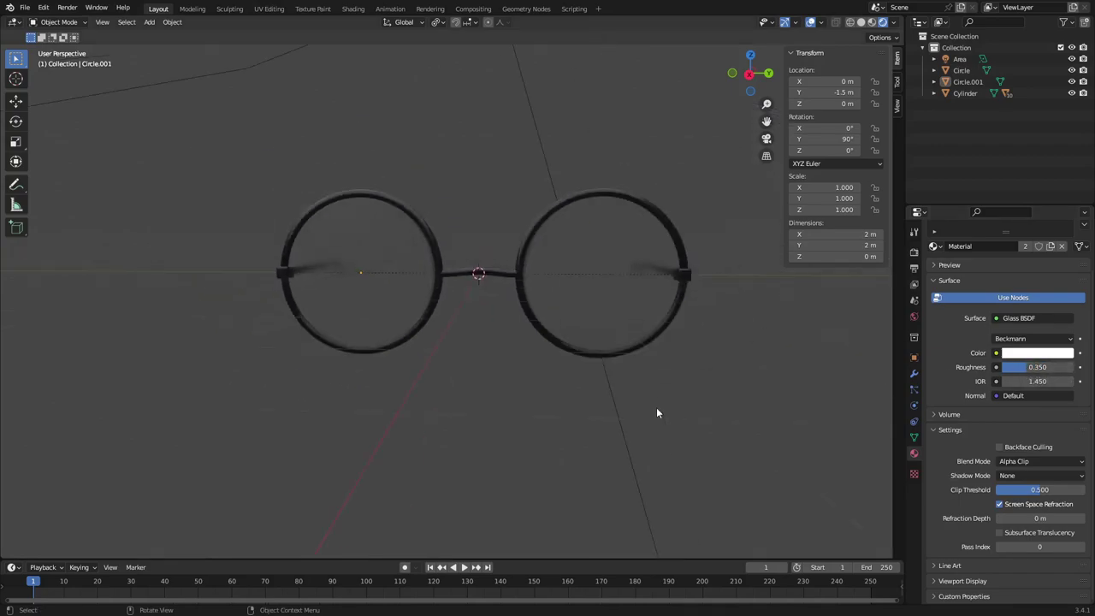
middle_click_drag(656, 407, 741, 402)
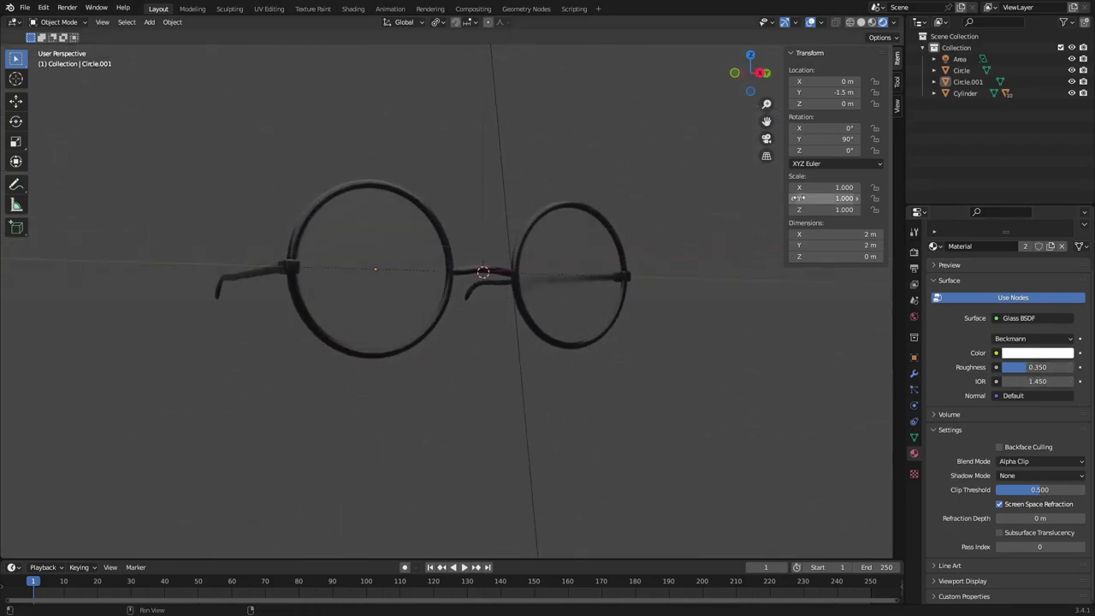
Step: Hide the transform sidebar and set the lens glass material's roughness to 0.075
key("n")
middle_click_drag(675, 307, 650, 311)
scroll(742, 337, "up", 3)
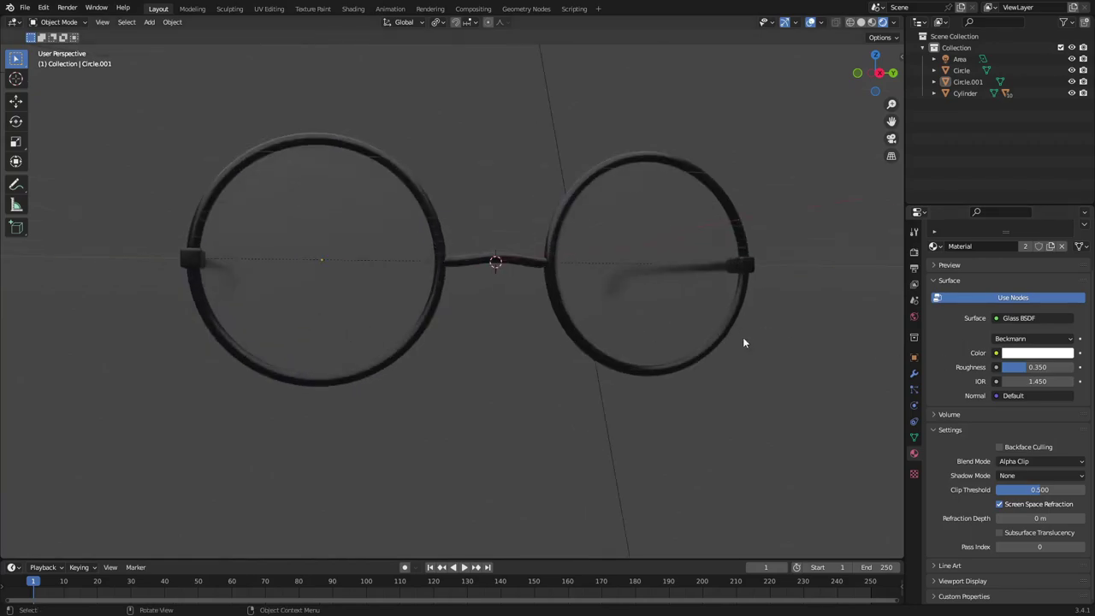
middle_click_drag(743, 337, 735, 367)
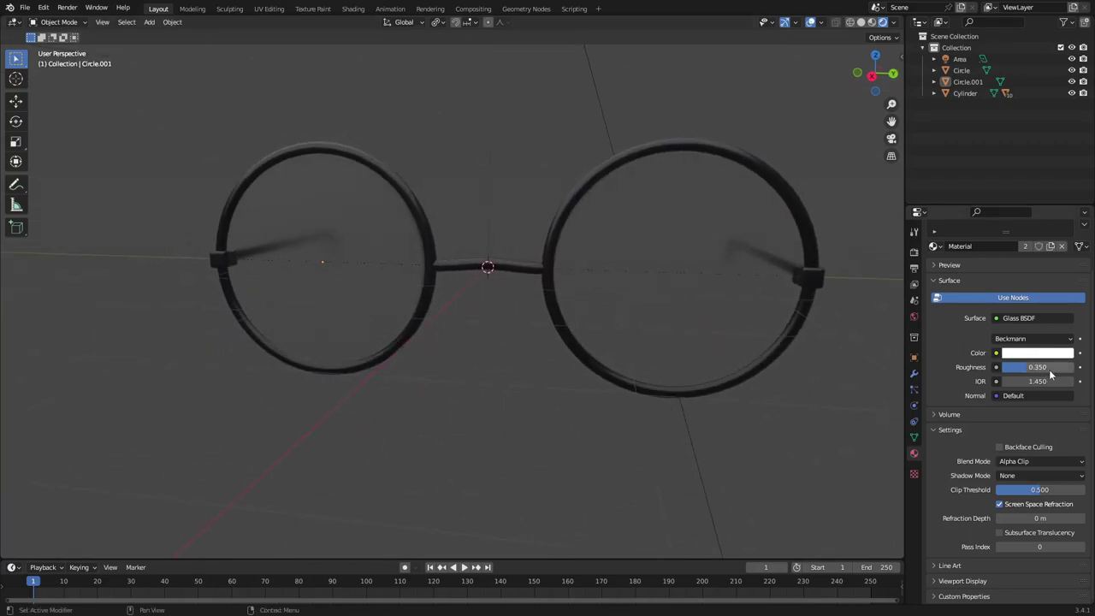
mouse_move(1037, 367)
left_mouse_down()
mouse_move(1009, 367)
mouse_move(1019, 367)
left_mouse_up()
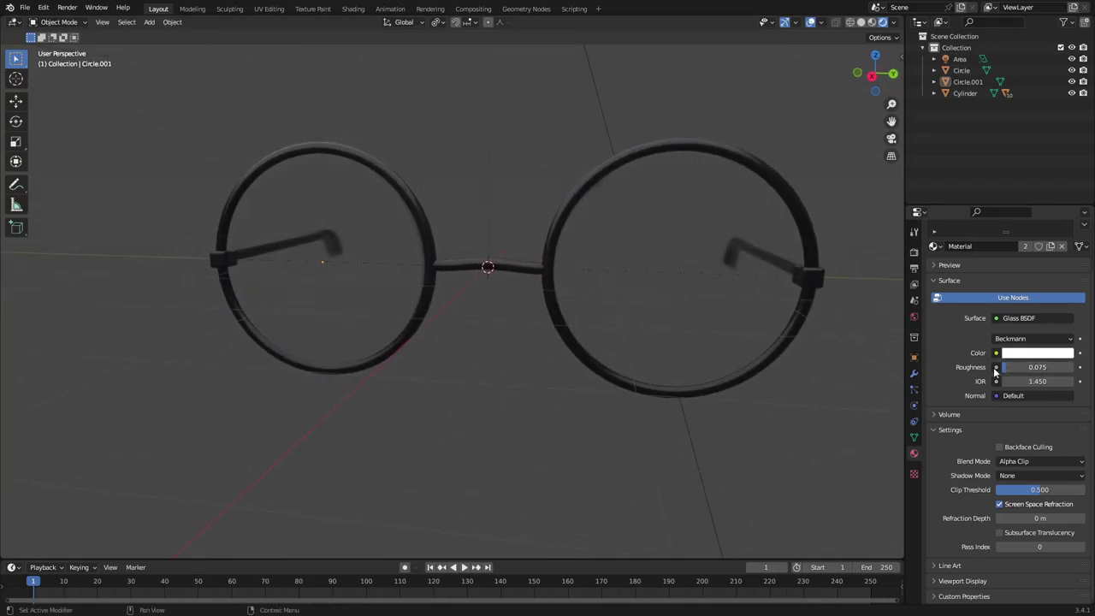
mouse_move(770, 368)
middle_mouse_down()
mouse_move(819, 388)
mouse_move(780, 372)
middle_mouse_up()
middle_click_drag(708, 272, 268, 231)
middle_click_drag(665, 327, 718, 97)
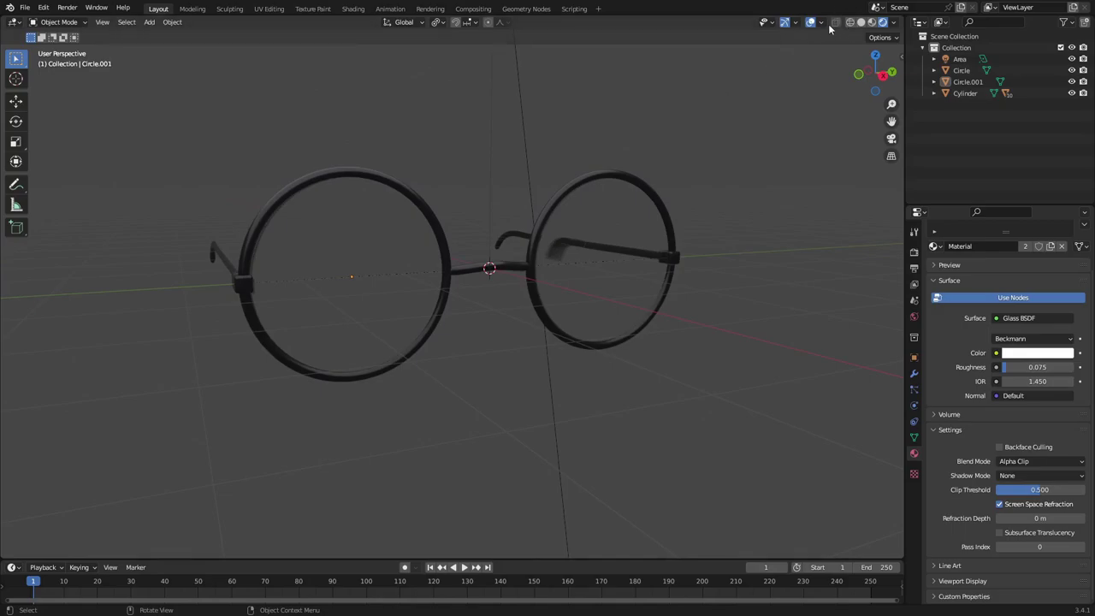
Step: Parent both lenses to the bridge cylinder using the Object parent type
middle_click_drag(785, 94, 638, 243)
left_click(664, 239)
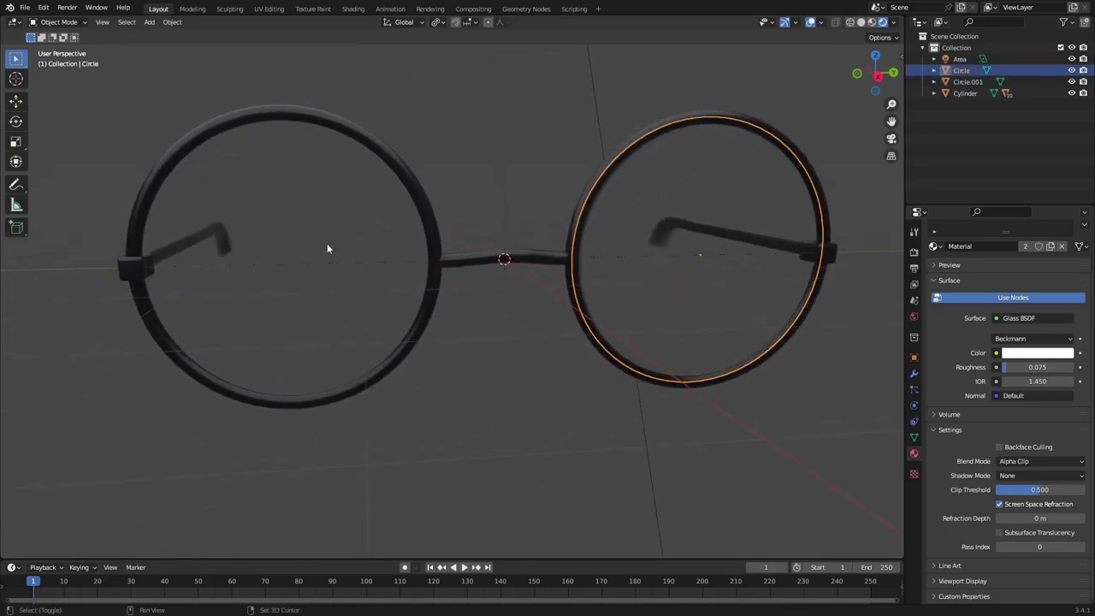
left_click(413, 332, "shift")
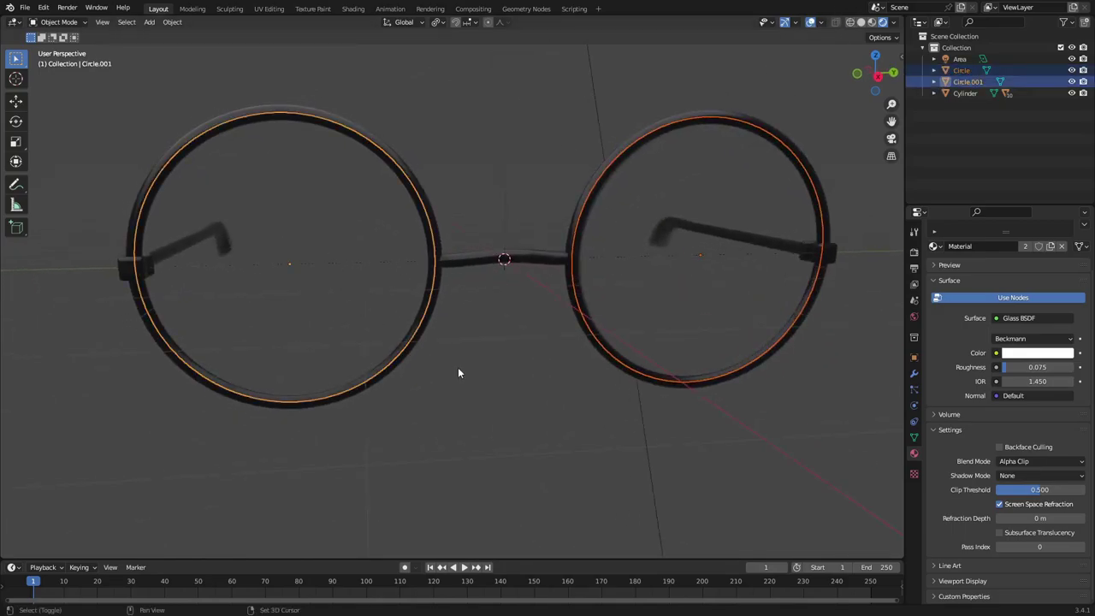
left_click(527, 259, "shift")
key("ctrl+p")
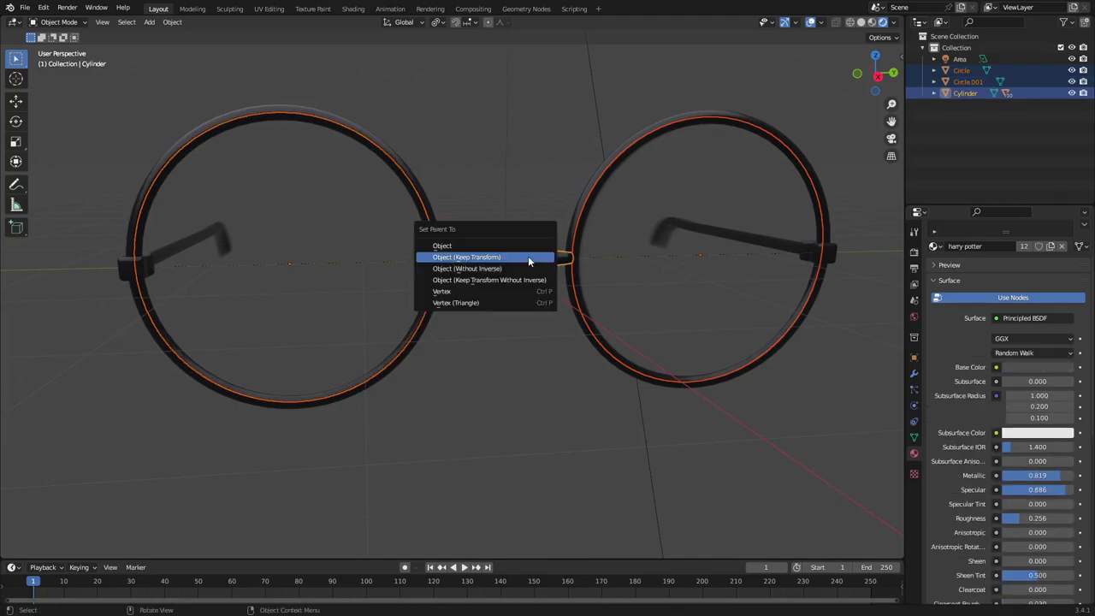
left_click(527, 246)
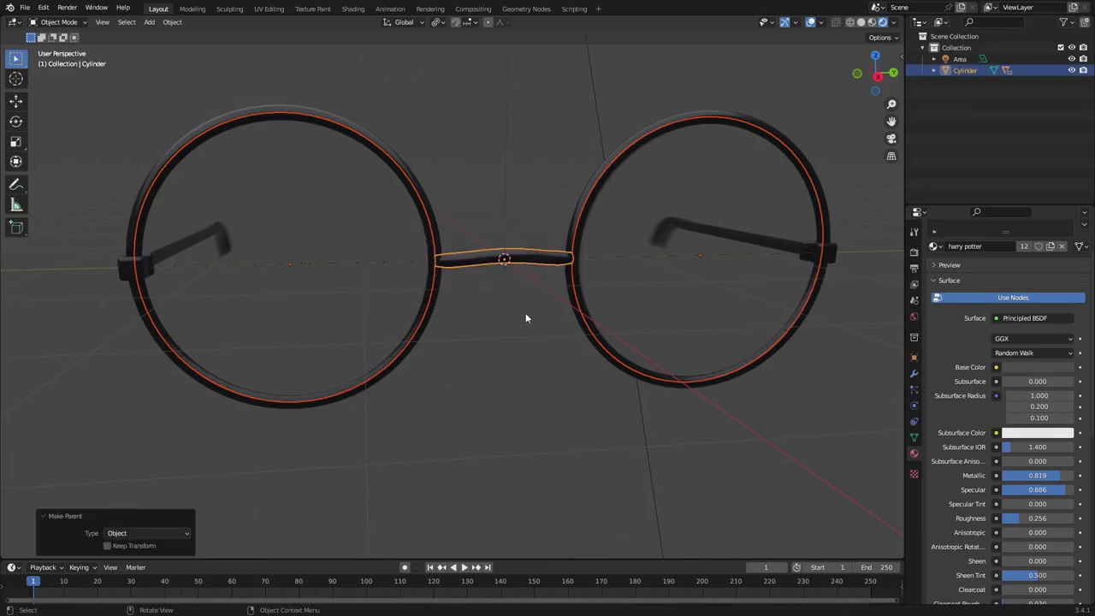
Step: Try moving and freely rotating the bridge to test that the parented lenses follow it
left_click(539, 266)
key("g")
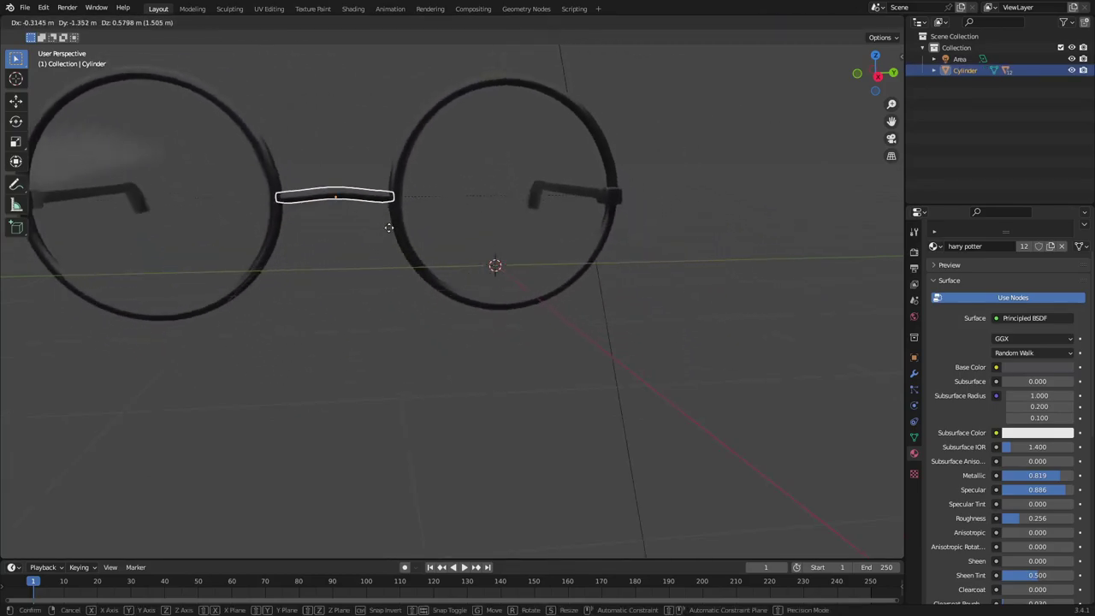
left_click(369, 170)
middle_click_drag(368, 170, 737, 322)
scroll(574, 256, "down", 2)
key("r")
key("r")
left_click(516, 267)
Step: Try a light red tint as the glass colour of the lens material
left_click(551, 277)
left_click(1036, 353)
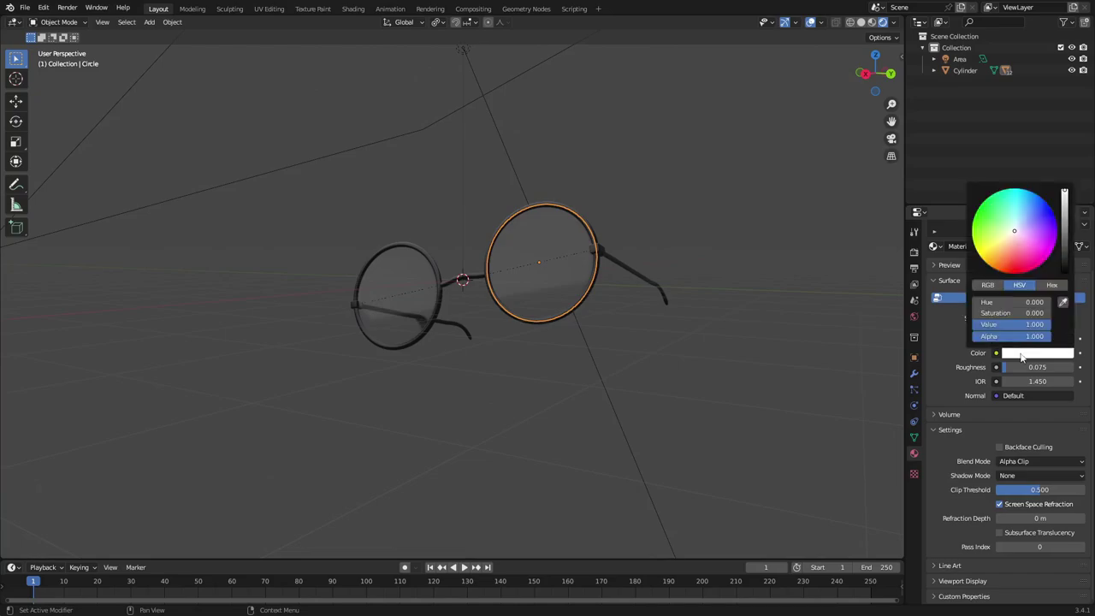
left_click_drag(1031, 225, 1013, 248)
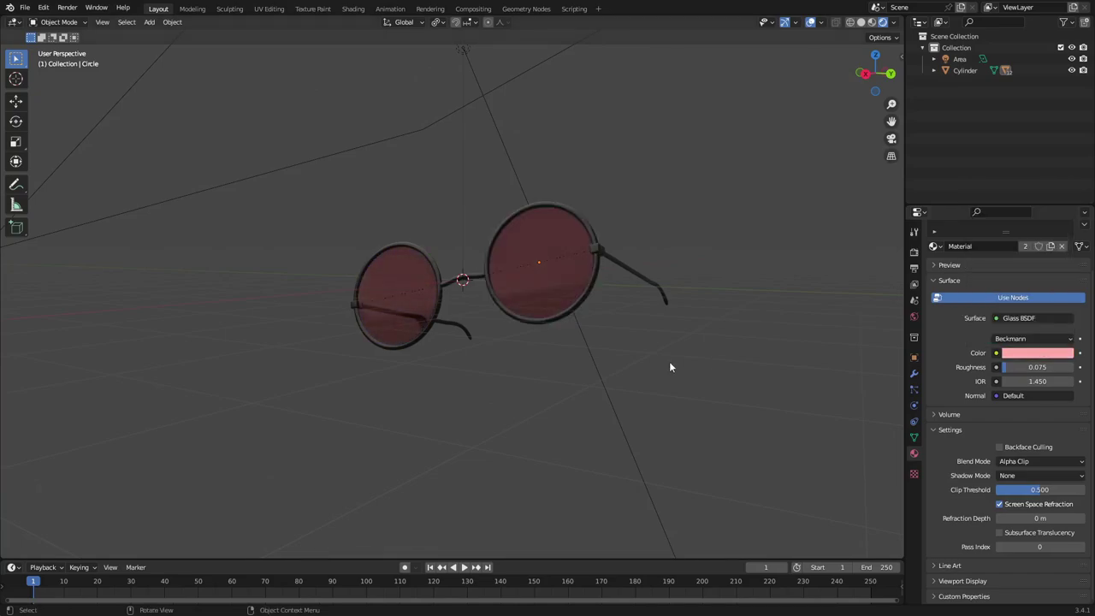
Step: Undo the lens tint and turn off the viewport overlays to show the glasses alone
middle_click_drag(669, 361, 705, 285)
key("ctrl+z")
key("ctrl+z")
key("ctrl+z")
key("ctrl+z")
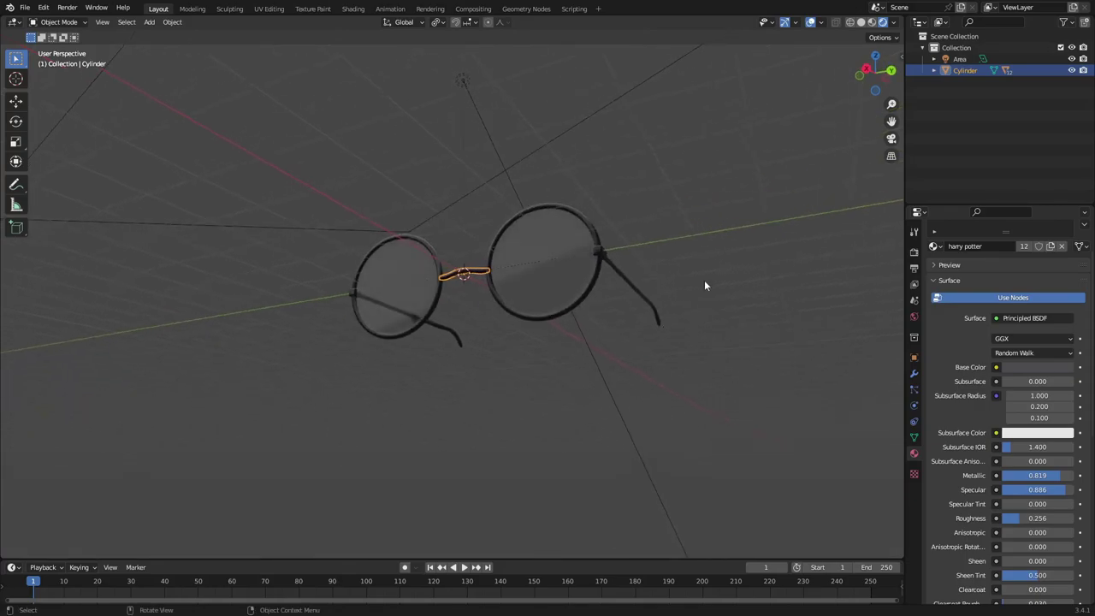
left_click(810, 21)
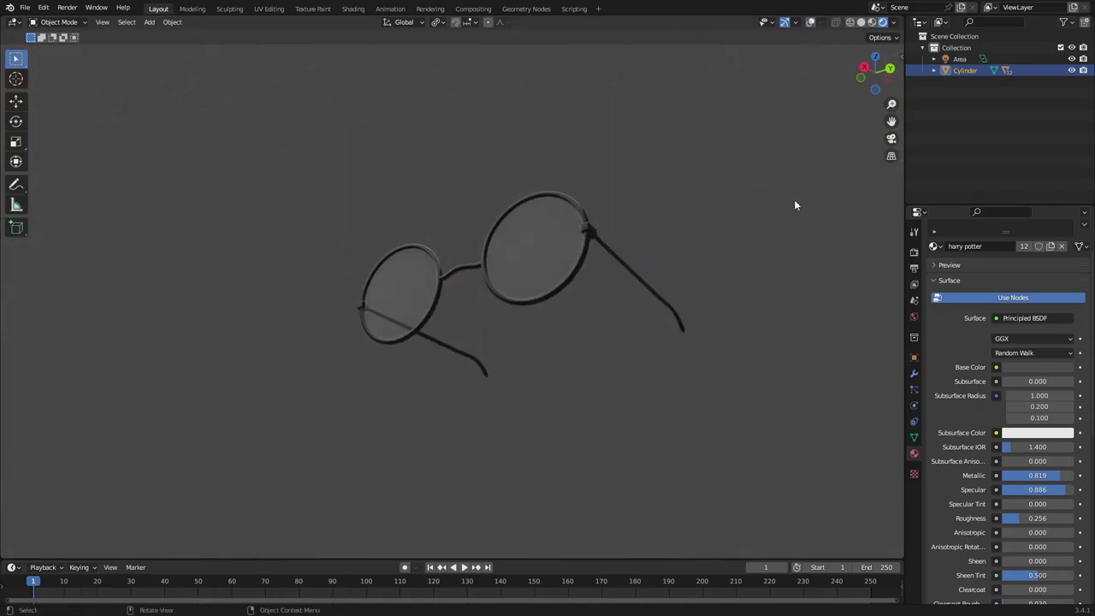